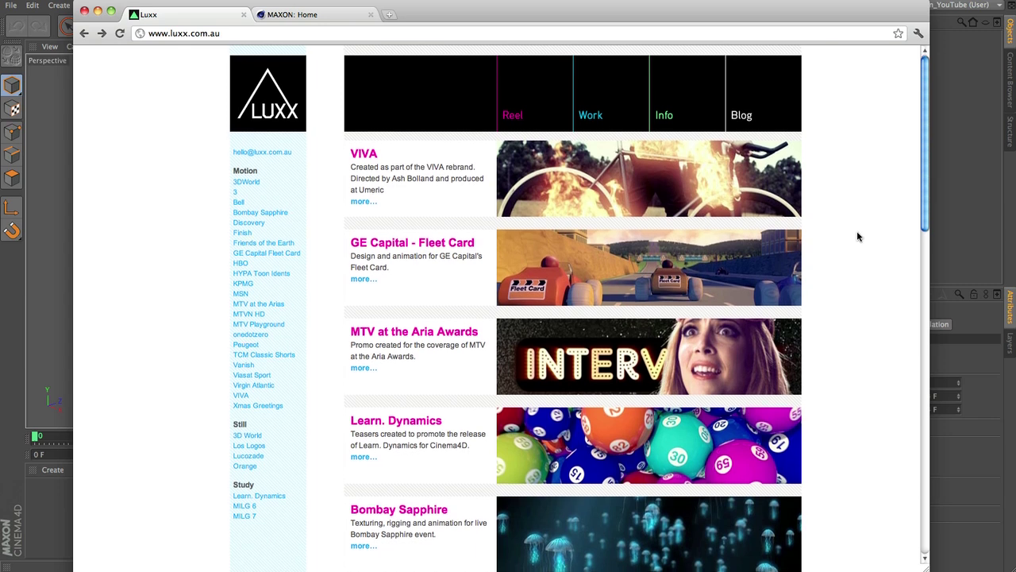
# Look through the project list and blog on the Luxx website, and view the MAXON home page
pyautogui.scroll(-5, 858, 236)
pyautogui.scroll(-8, 858, 236)
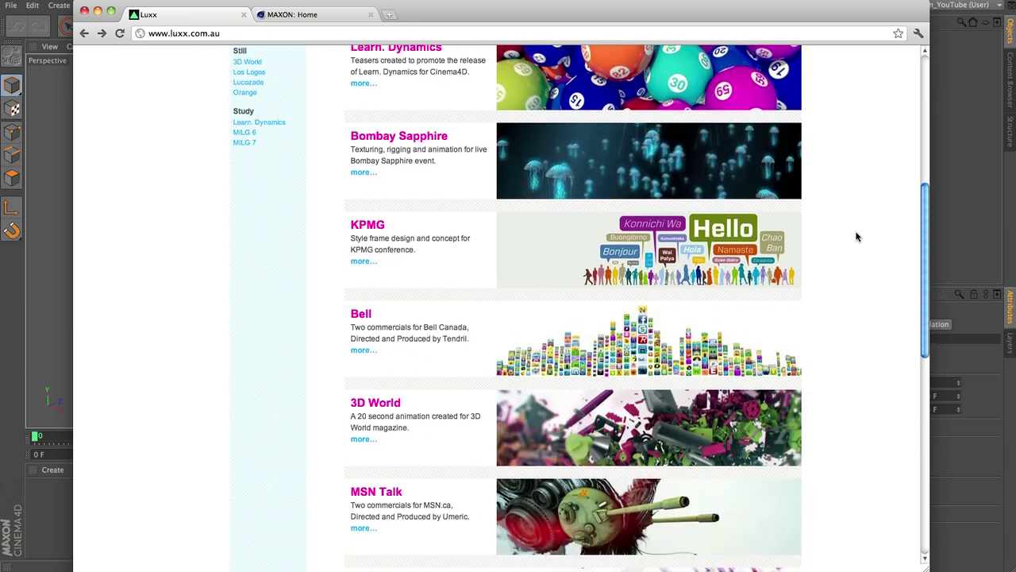
pyautogui.scroll(-8, 857, 235)
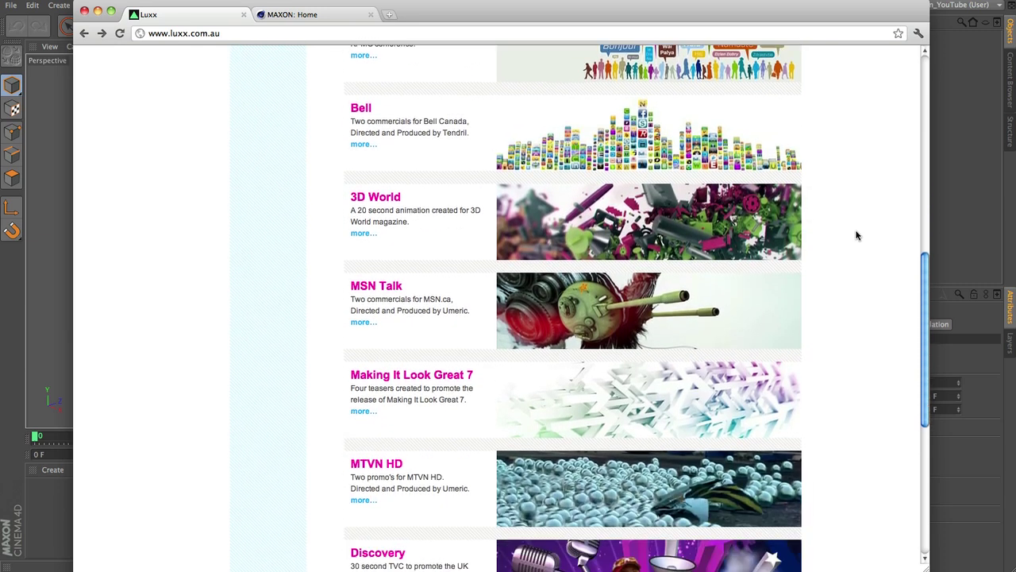
pyautogui.scroll(-2, 856, 236)
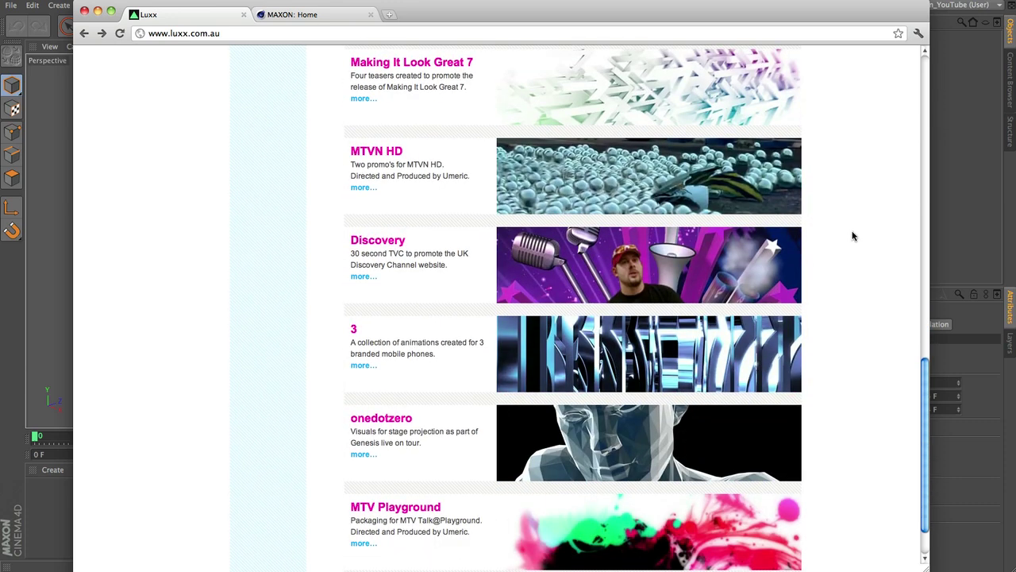
pyautogui.scroll(20, 855, 235)
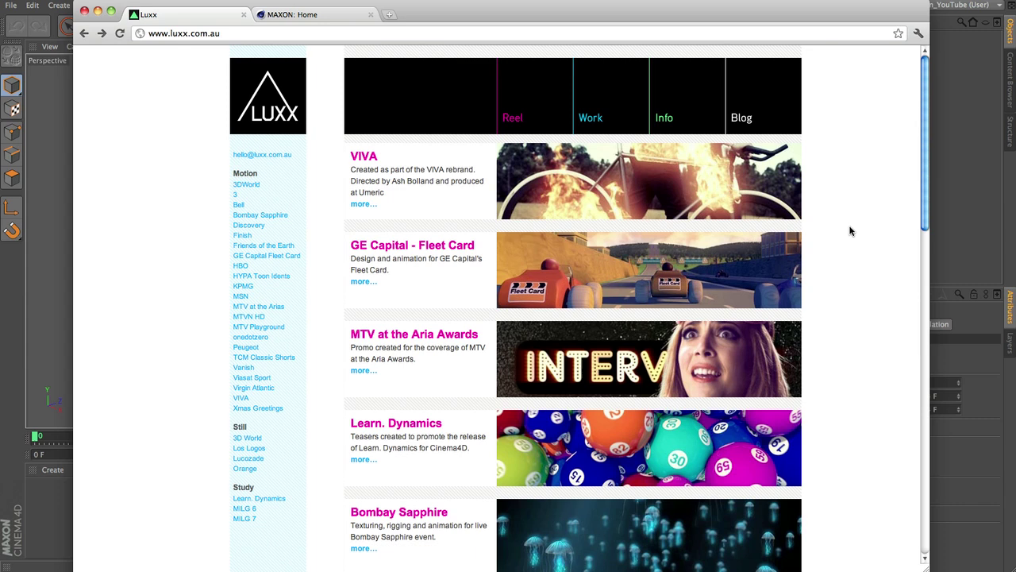
pyautogui.click(772, 103)
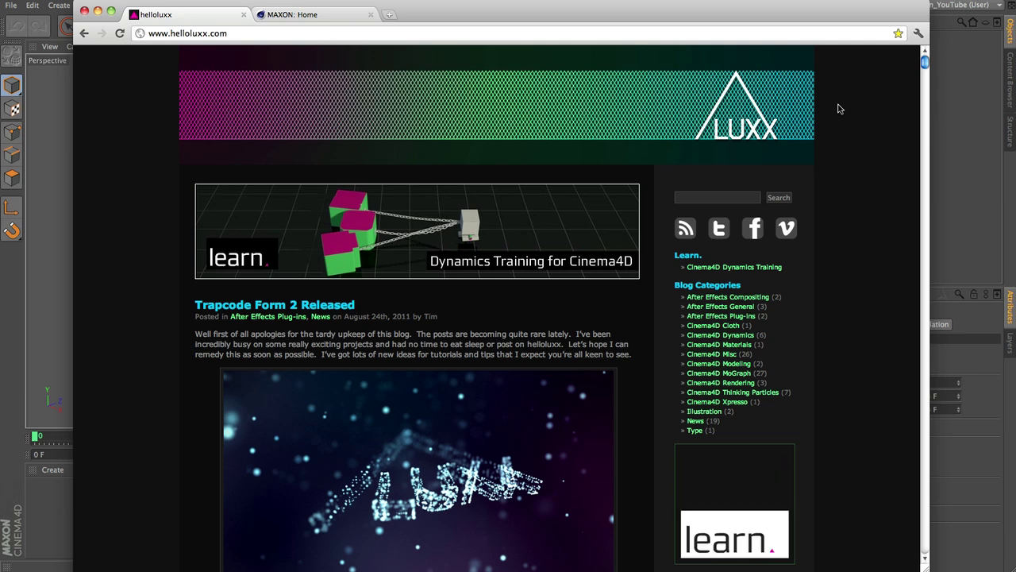
pyautogui.click(316, 15)
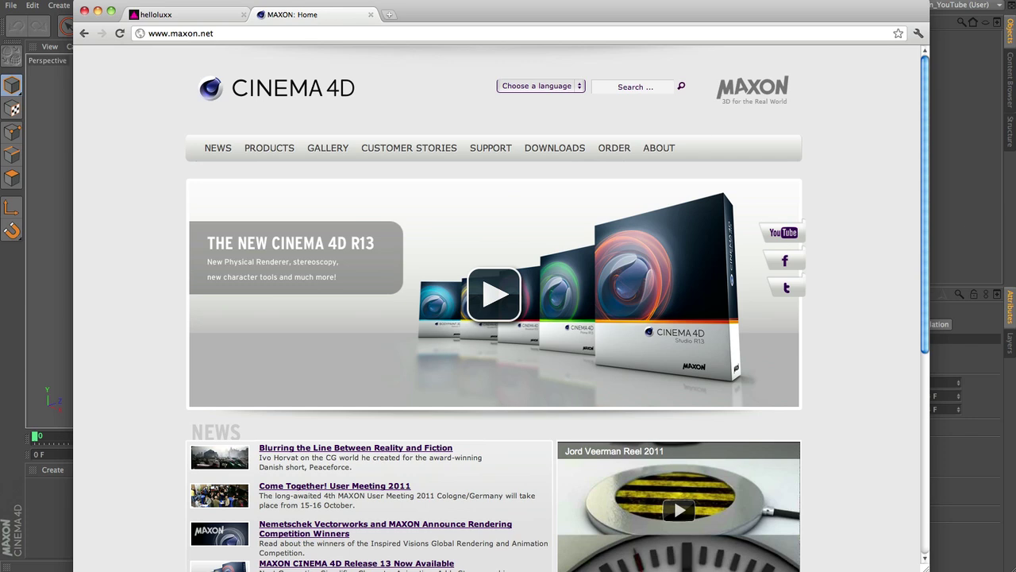
# Switch to Cinema 4D and check the project's frame rate and time range against the render output size and frame settings
pyautogui.press('super+Tab')
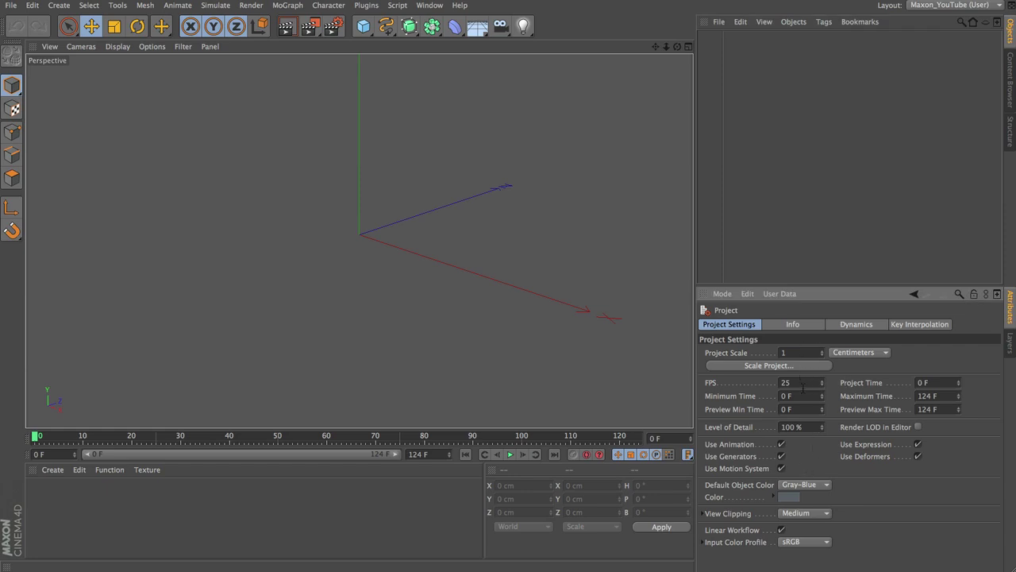
pyautogui.click(802, 382)
pyautogui.click(952, 395)
pyautogui.click(790, 395)
pyautogui.click(334, 28)
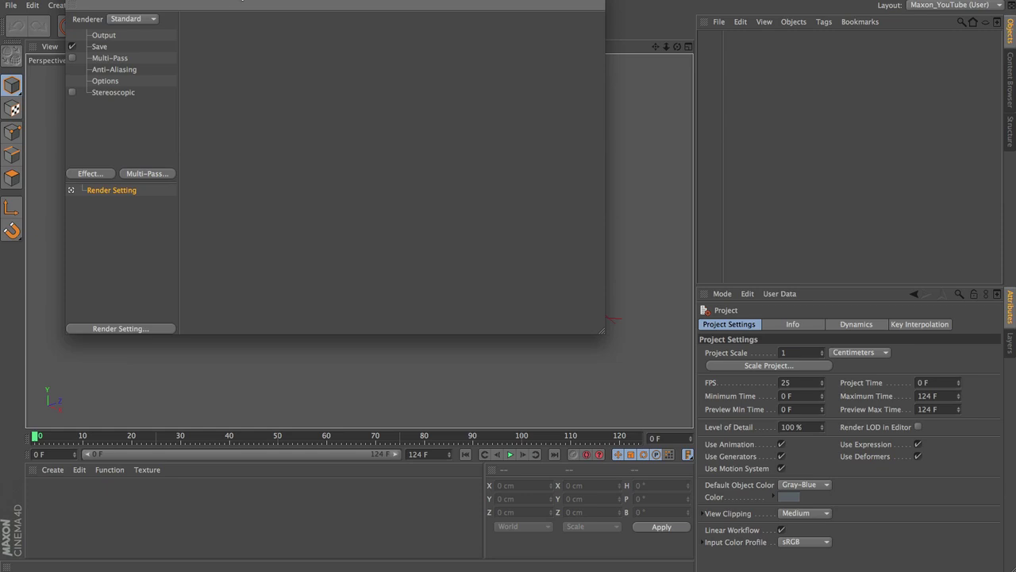
pyautogui.click(203, 139)
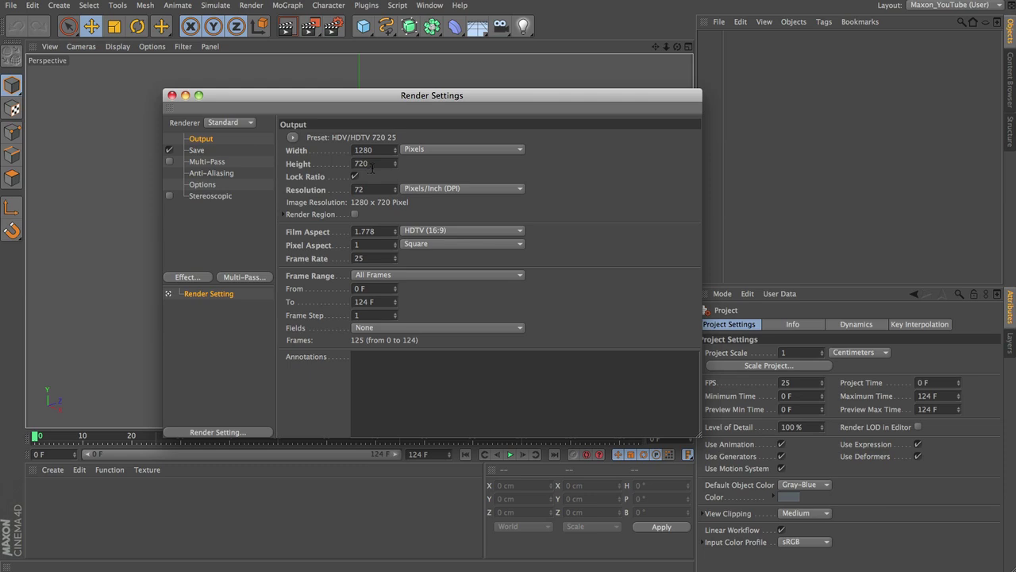
pyautogui.click(172, 96)
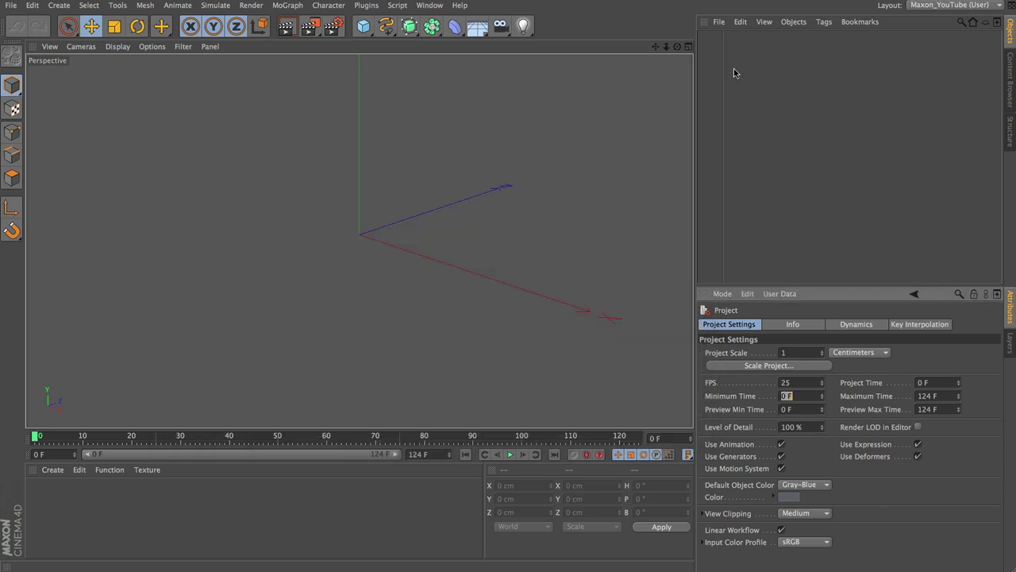
# Merge jigsawPuzzle_v8_001.ai into the scene at a scale of 1 centimetre with Connect Splines enabled
pyautogui.click(721, 23)
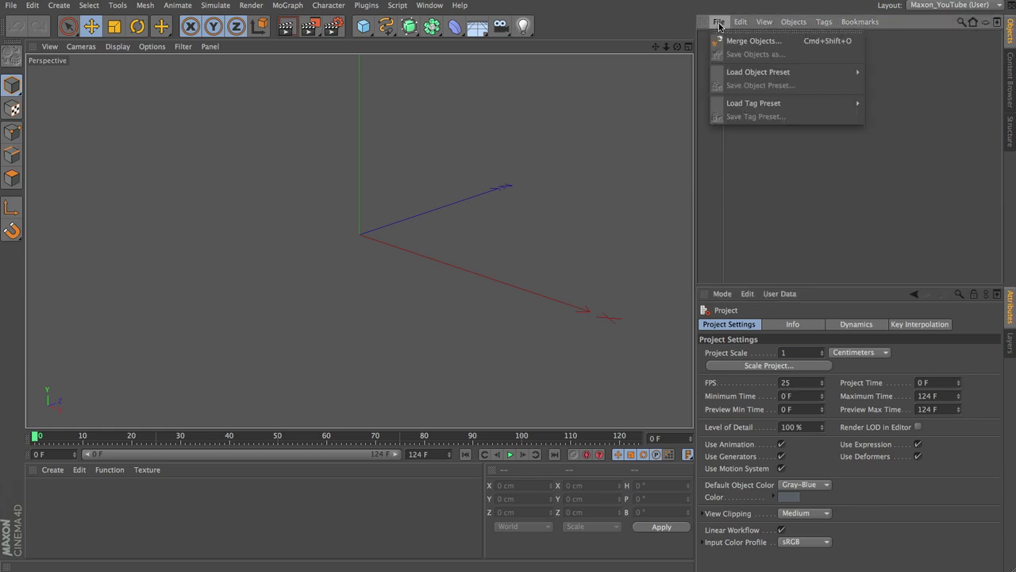
pyautogui.click(755, 41)
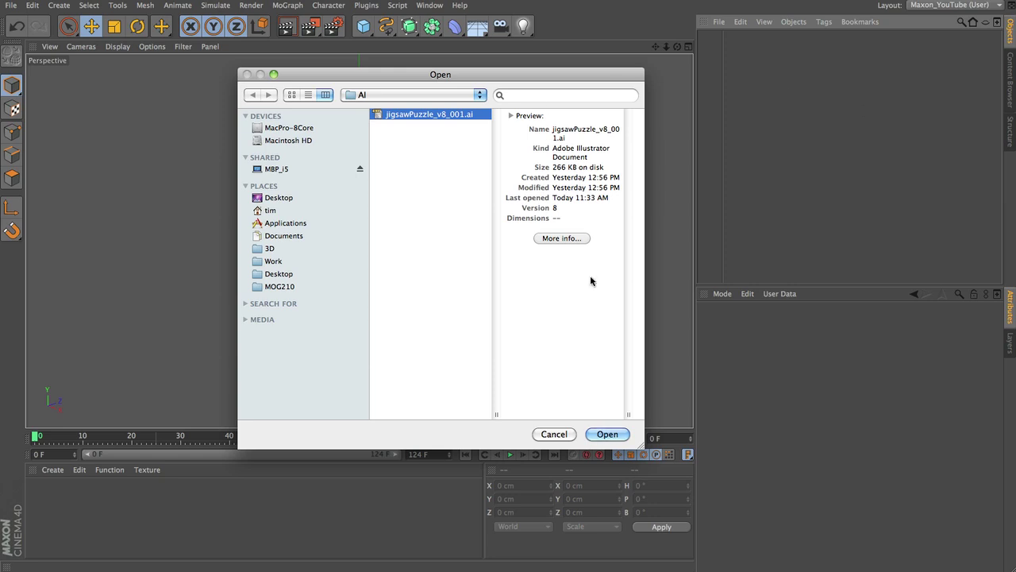
pyautogui.click(612, 436)
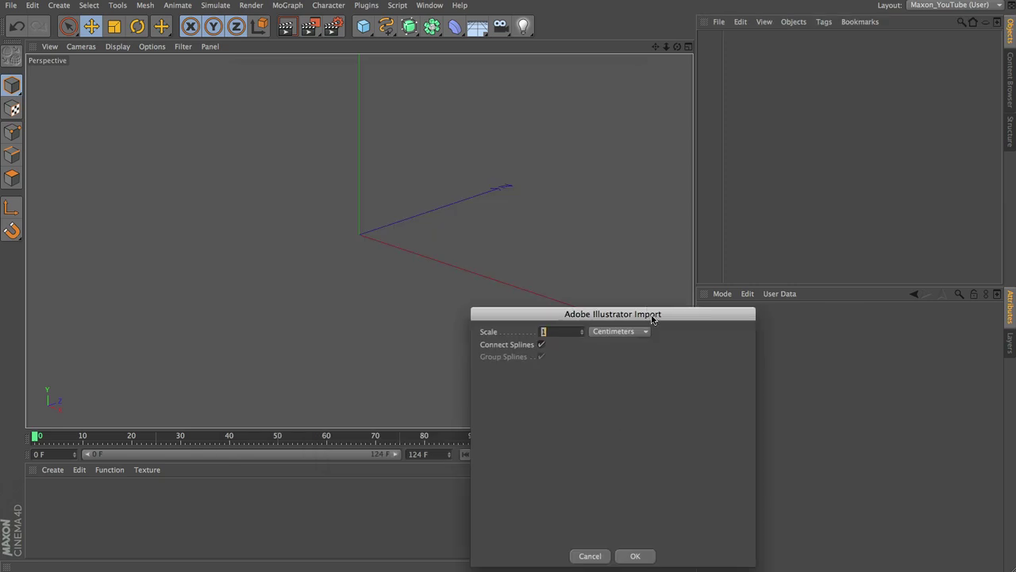
pyautogui.moveTo(656, 311); pyautogui.dragTo(515, 127)
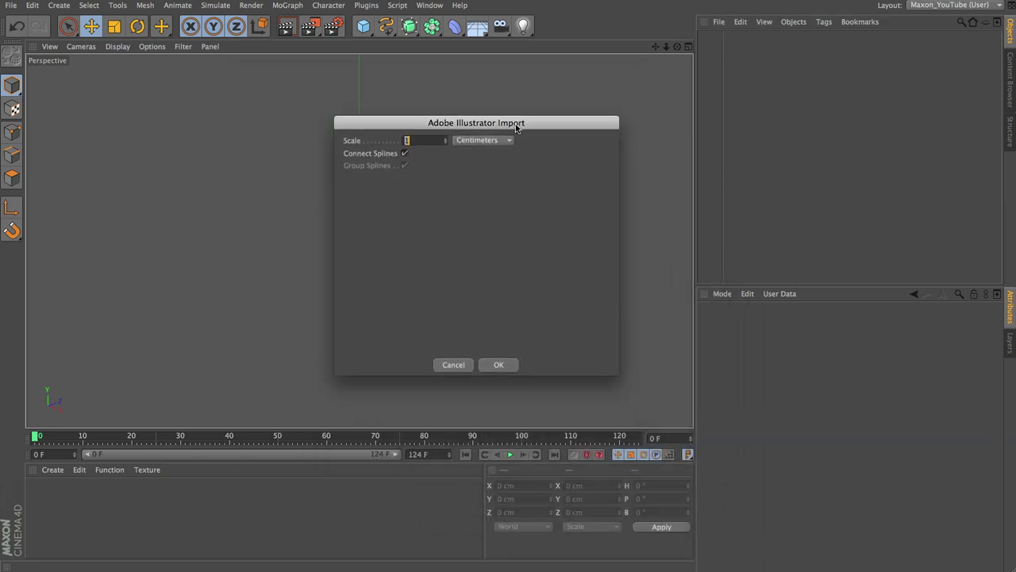
pyautogui.click(431, 141)
pyautogui.click(509, 365)
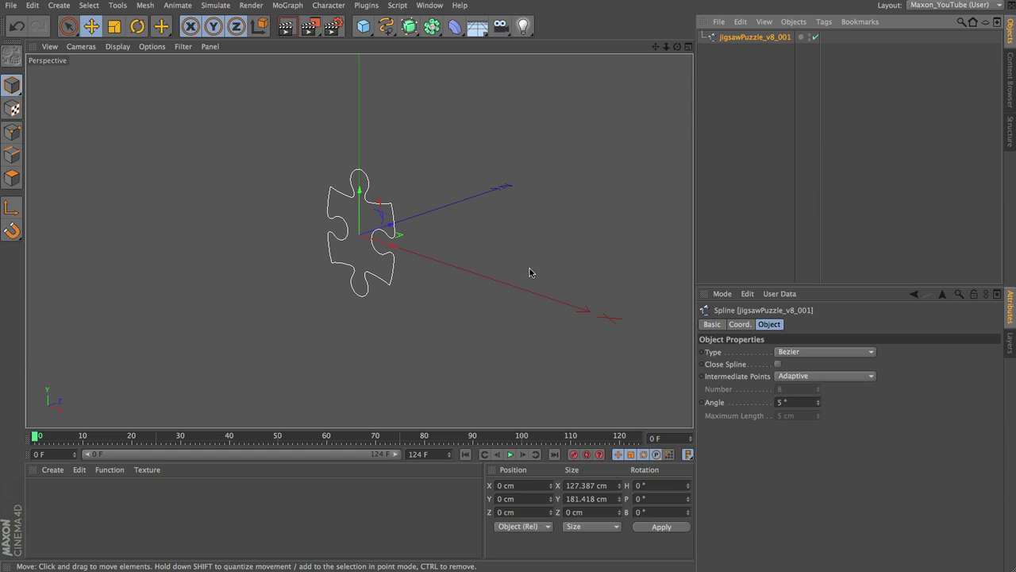
# Add an Extrude NURBS as parent of the jigsaw spline and rename it PuzzlePiece
pyautogui.click(741, 324)
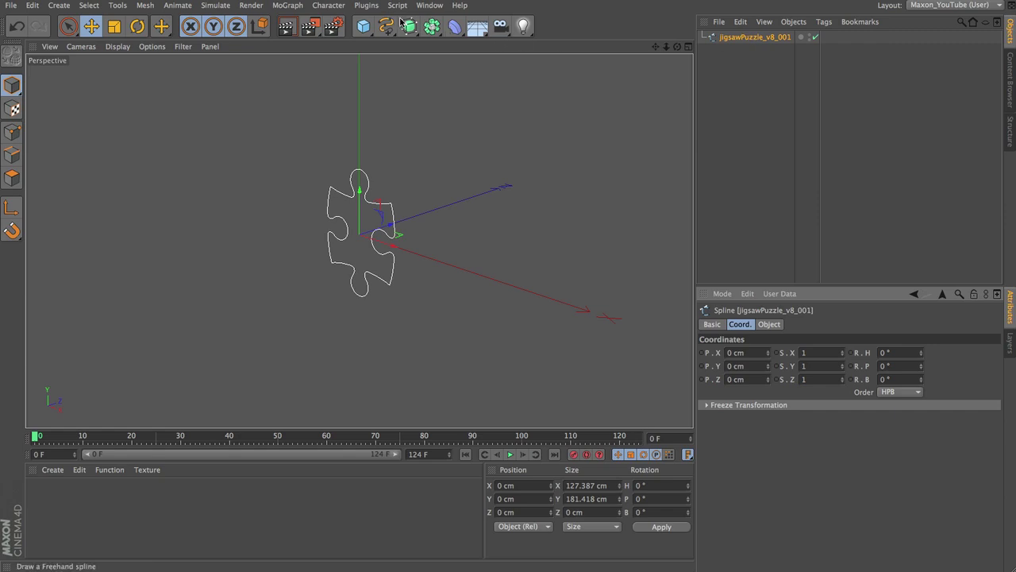
pyautogui.moveTo(408, 26); pyautogui.dragTo(552, 49)
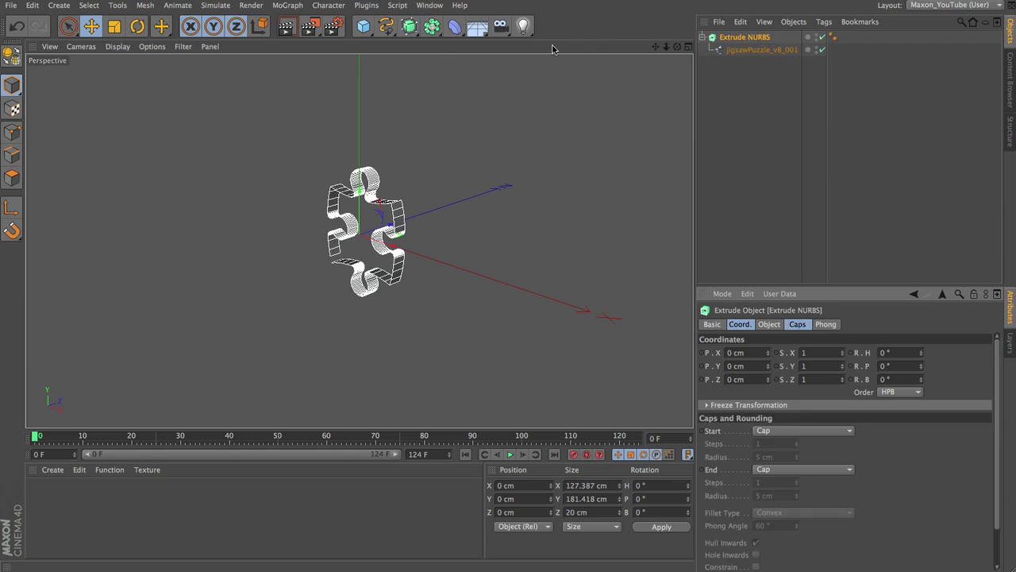
pyautogui.doubleClick(754, 38)
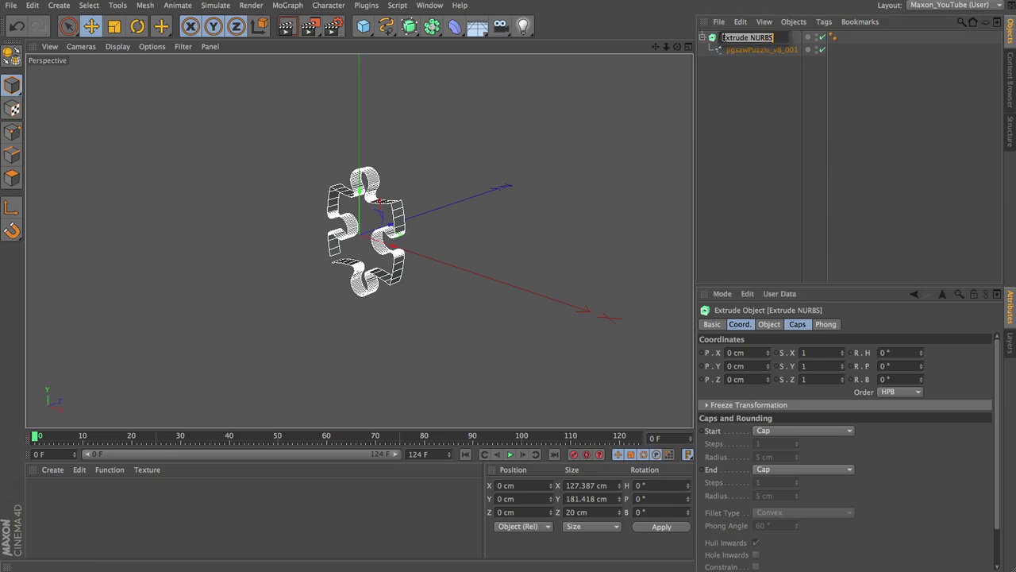
pyautogui.write('PuzzlePiece')
pyautogui.press('Return')
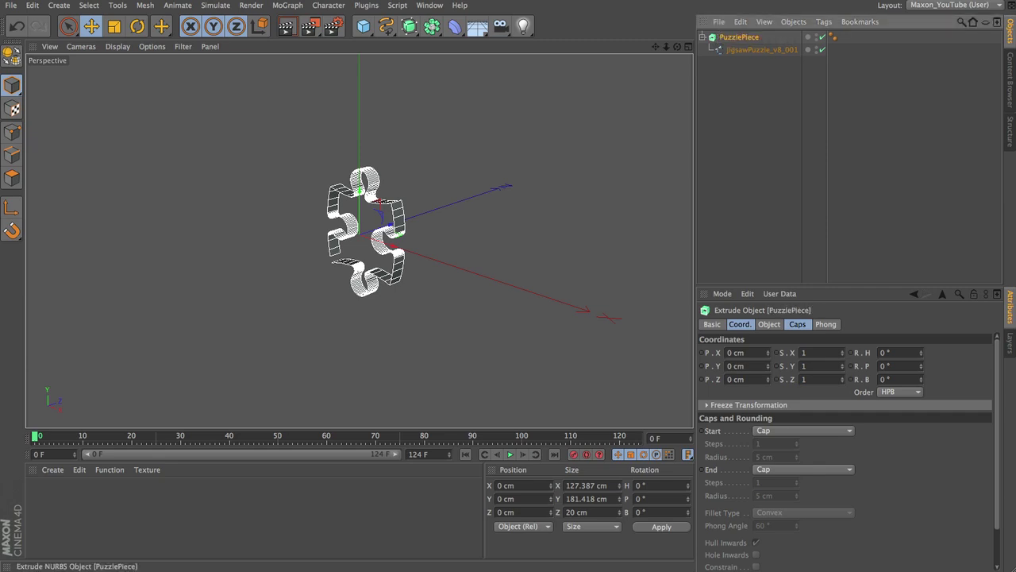
# Enable Close Spline on the jigsawPuzzle_v8_001 spline
pyautogui.scroll(3, 379, 270)
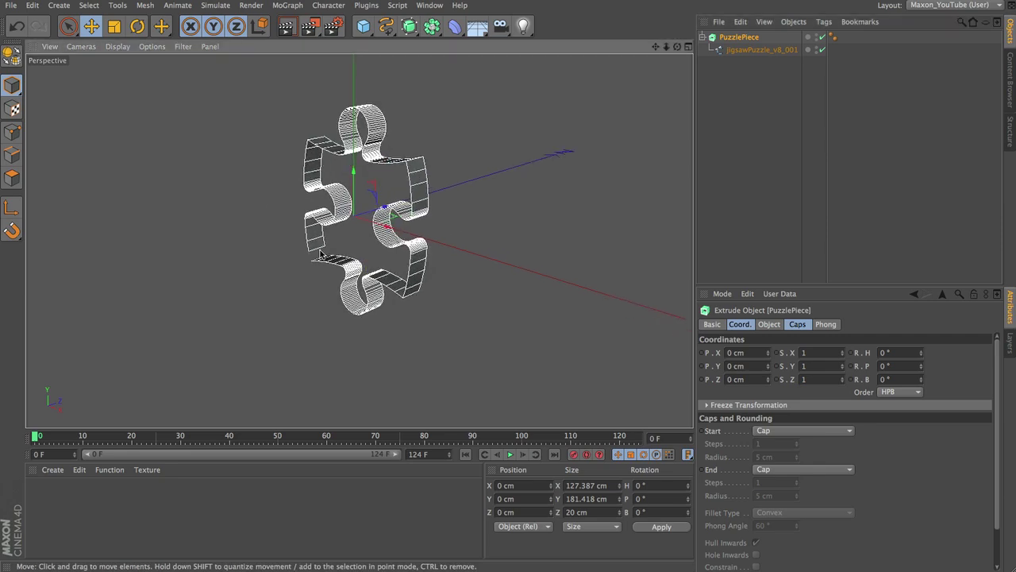
pyautogui.click(760, 50)
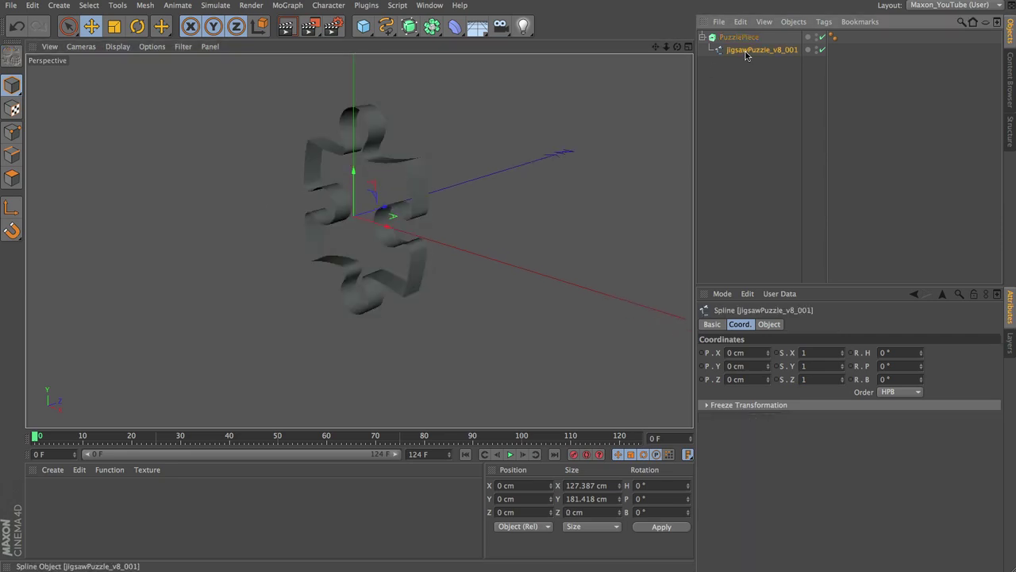
pyautogui.click(776, 324)
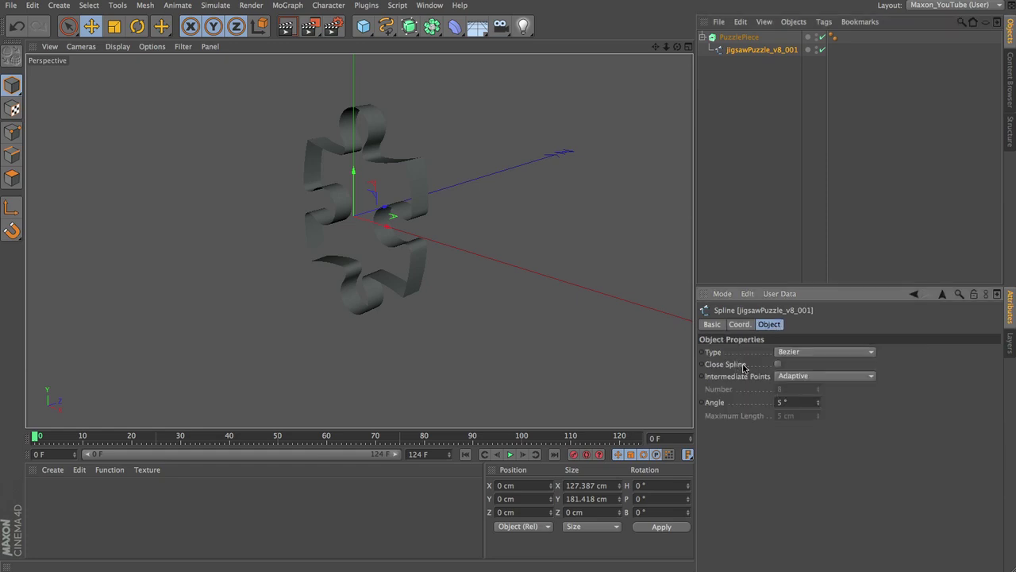
pyautogui.click(777, 365)
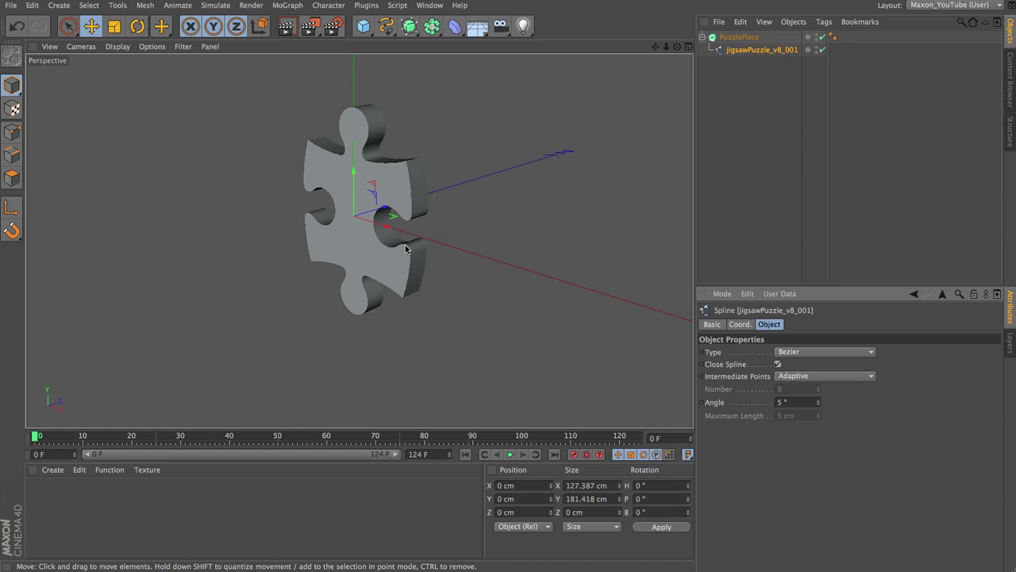
# Set the PuzzlePiece extrusion's Z movement to 5 cm
pyautogui.click(743, 37)
pyautogui.click(770, 325)
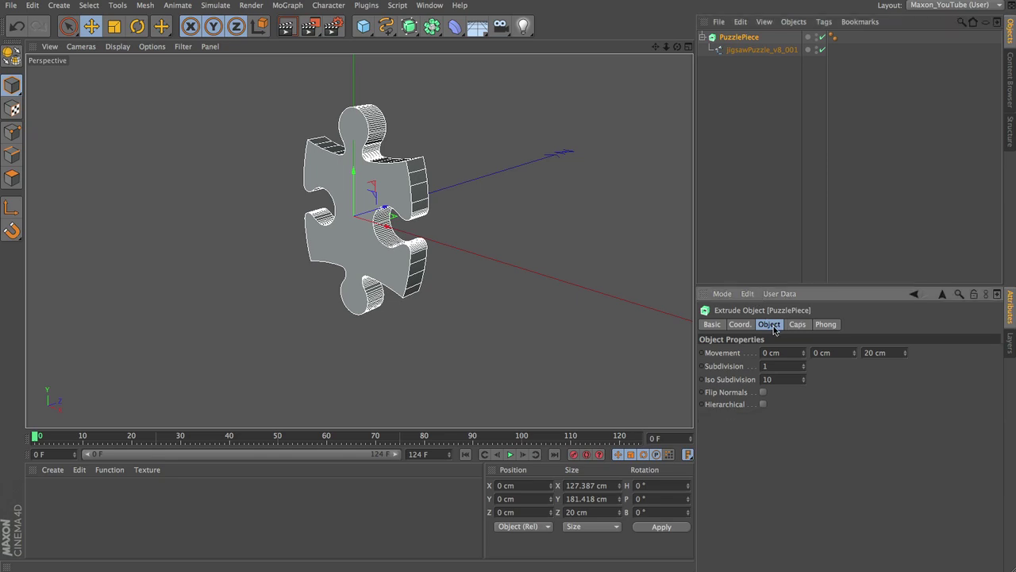
pyautogui.click(864, 352)
pyautogui.write('5')
pyautogui.press('Return')
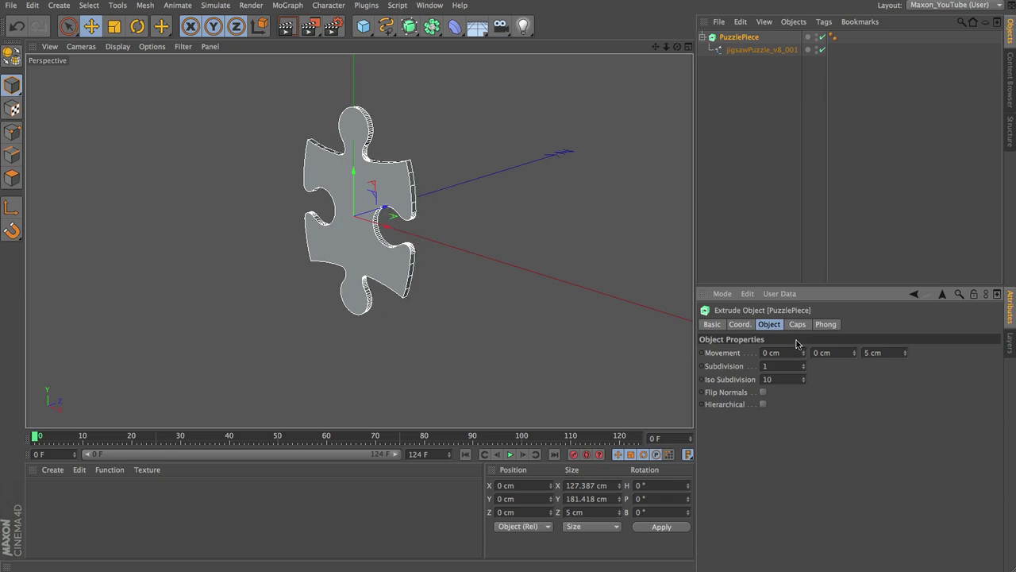
# Set both the start and end caps of PuzzlePiece to Fillet Cap
pyautogui.click(797, 325)
pyautogui.click(790, 353)
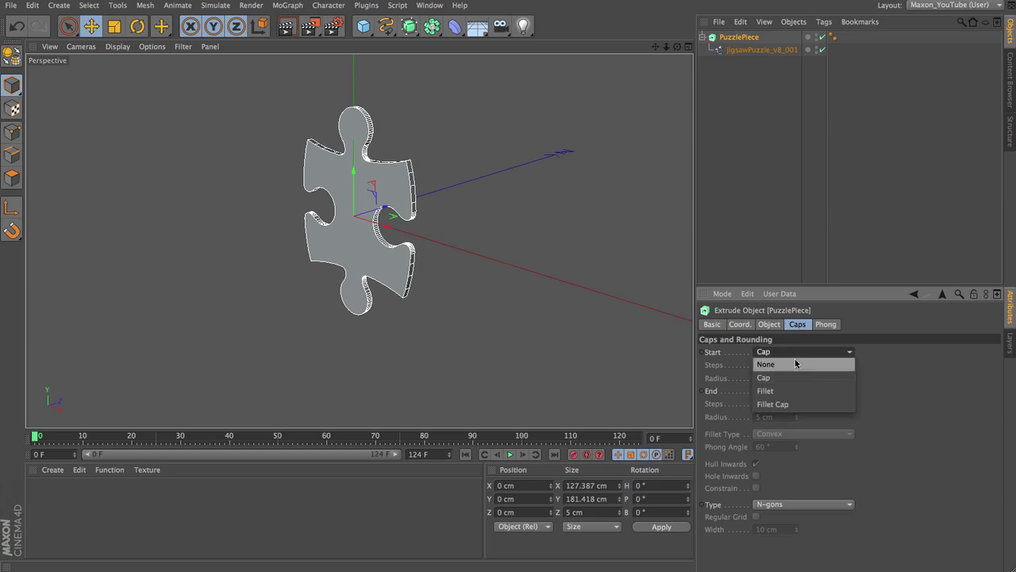
pyautogui.click(804, 405)
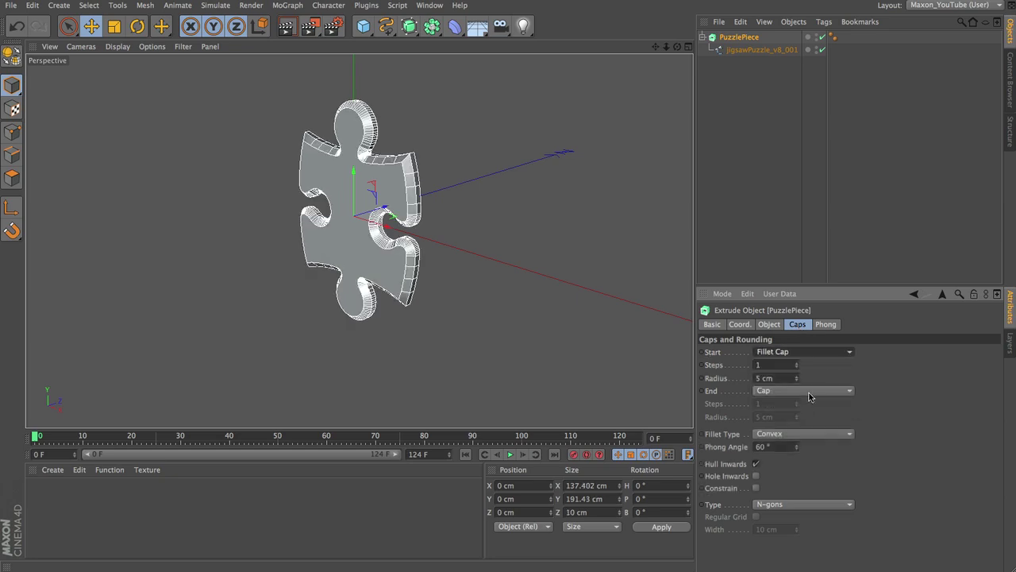
pyautogui.click(811, 391)
pyautogui.click(813, 445)
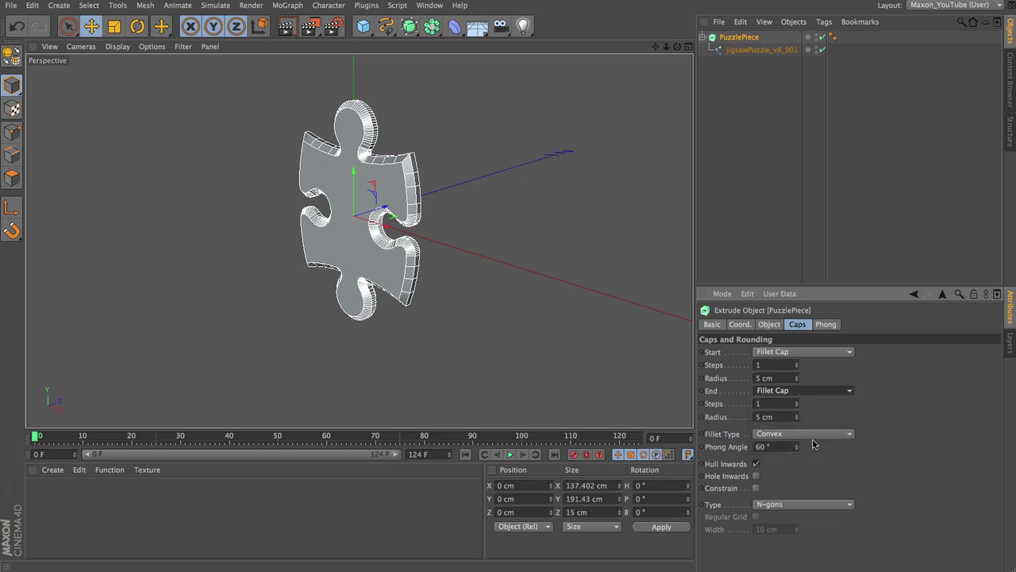
# Give PuzzlePiece's start fillet 3 steps and a 2 cm radius, and set the end fillet's radius to 1 cm
pyautogui.click(759, 364)
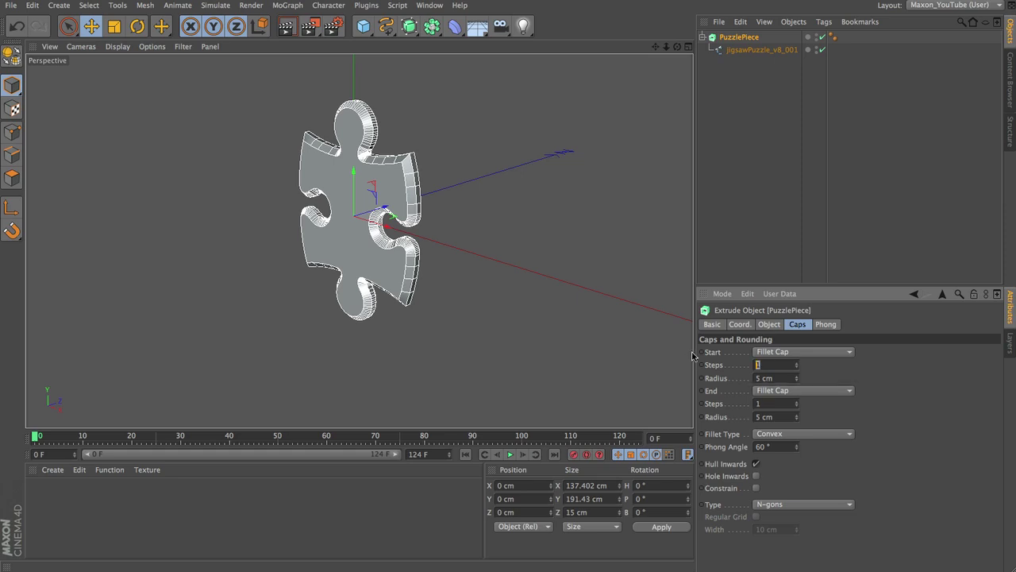
pyautogui.write('3')
pyautogui.press('Tab')
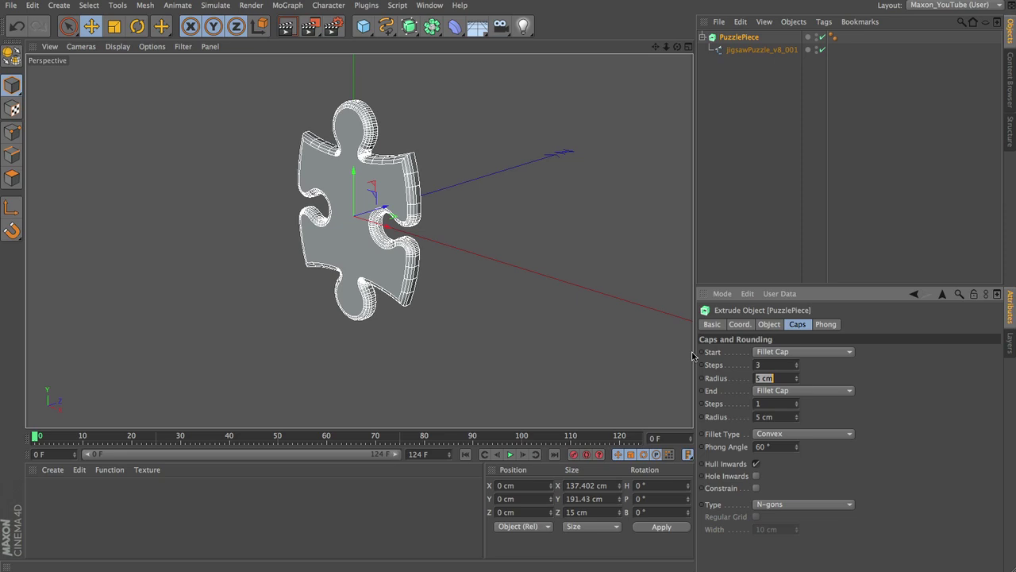
pyautogui.write('2')
pyautogui.press('Tab')
pyautogui.press('Tab')
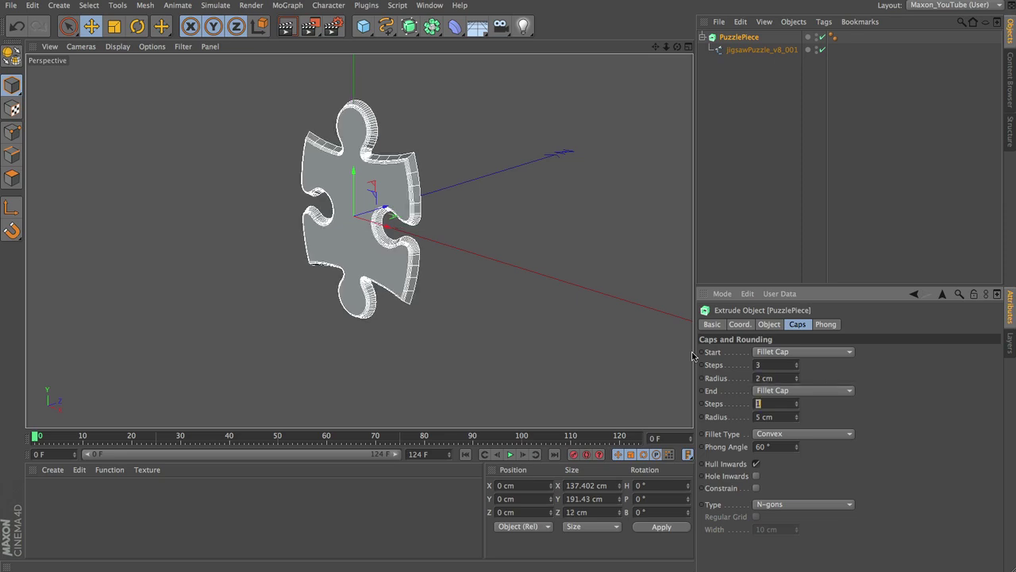
pyautogui.press('Tab')
pyautogui.write('1')
pyautogui.press('Return')
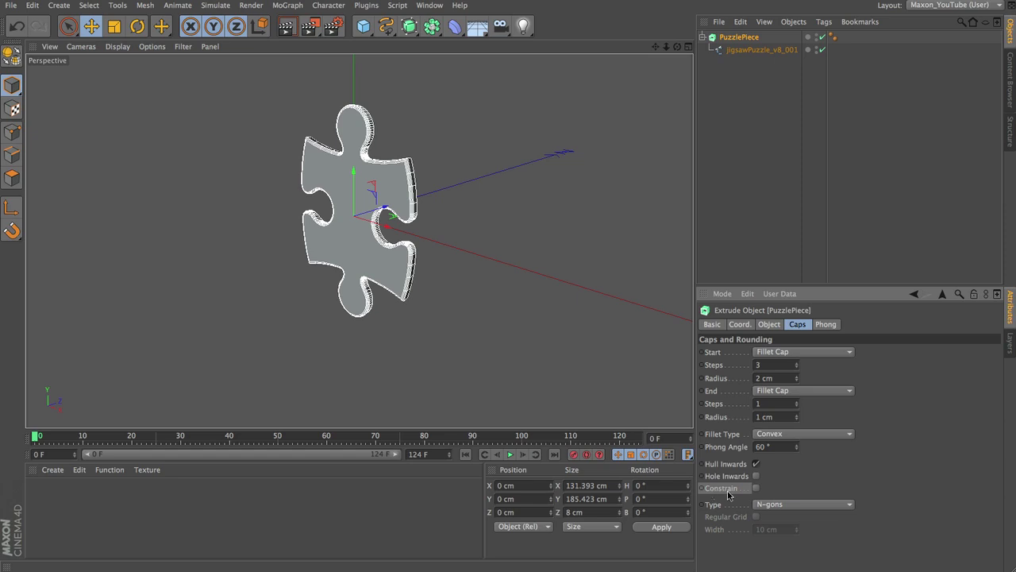
# Enable Constrain on the PuzzlePiece caps, comparing the outline with the option off and on
pyautogui.click(755, 489)
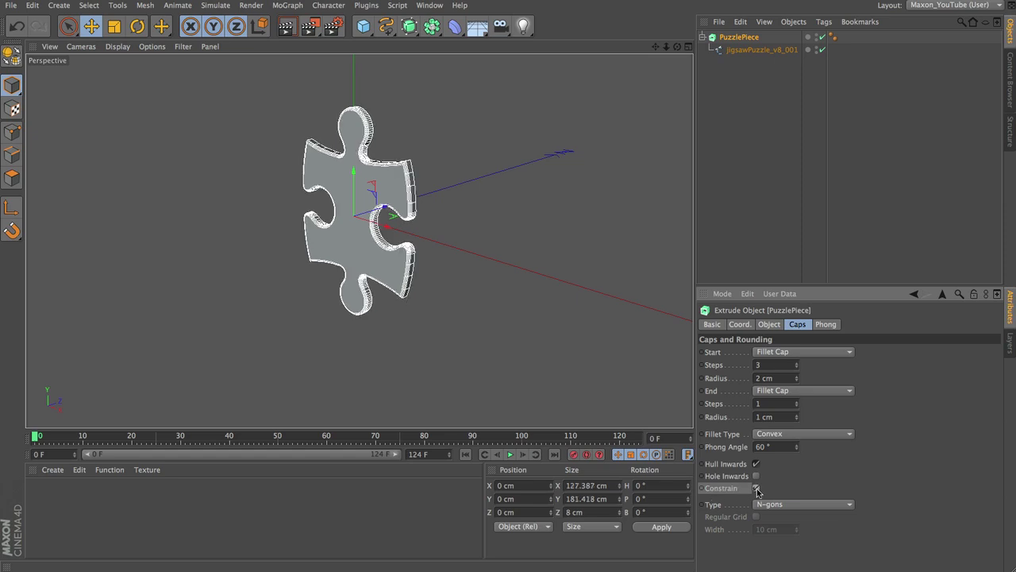
pyautogui.click(756, 488)
pyautogui.click(756, 488)
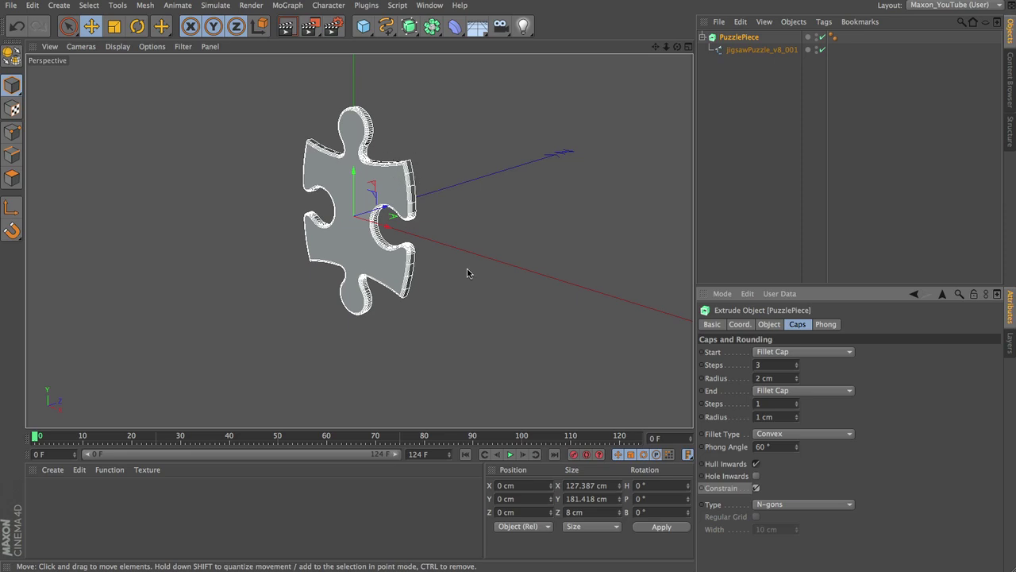
pyautogui.keyDown('alt'); pyautogui.moveTo(431, 254); pyautogui.dragTo(553, 367); pyautogui.keyUp('alt')
pyautogui.keyDown('alt'); pyautogui.moveTo(442, 279); pyautogui.dragTo(620, 214); pyautogui.keyUp('alt')
pyautogui.keyDown('alt'); pyautogui.moveTo(434, 208); pyautogui.dragTo(466, 257); pyautogui.keyUp('alt')
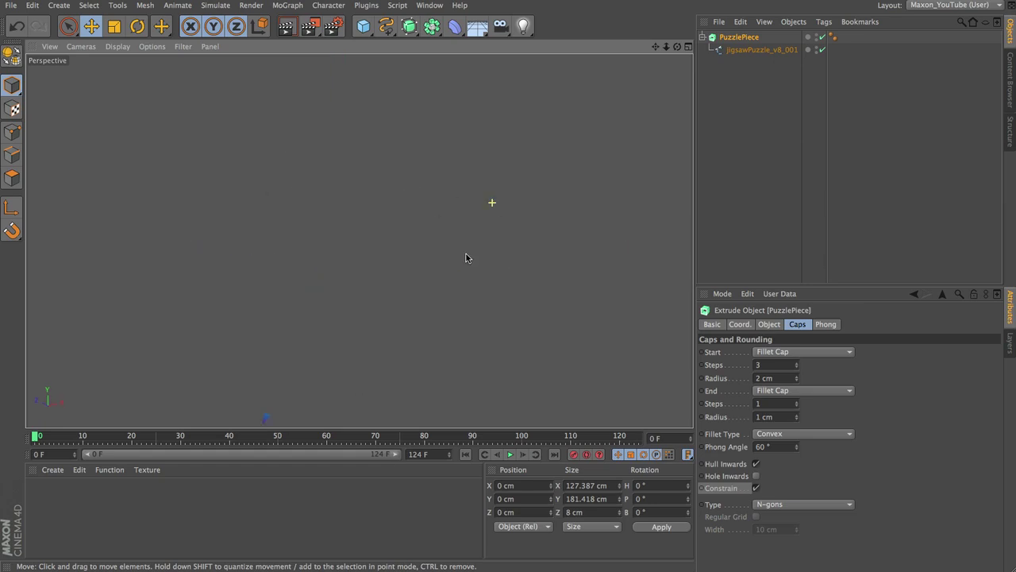
# Add a MoGraph Cloner as the parent of PuzzlePiece
pyautogui.keyDown('alt'); pyautogui.moveTo(498, 148); pyautogui.dragTo(496, 155); pyautogui.keyUp('alt')
pyautogui.press('h')
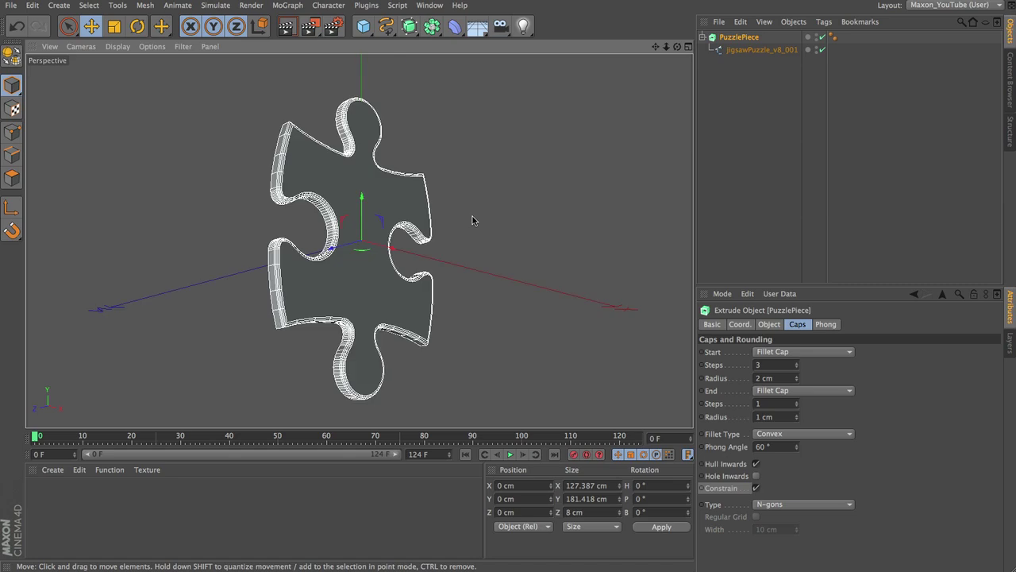
pyautogui.keyDown('alt'); pyautogui.moveTo(389, 193); pyautogui.dragTo(159, 279); pyautogui.keyUp('alt')
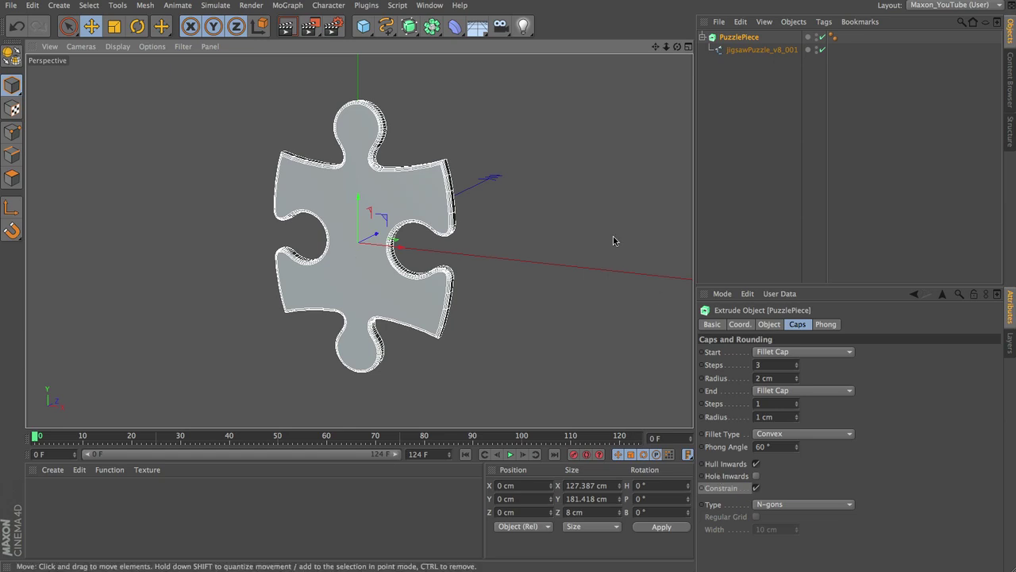
pyautogui.click(765, 96)
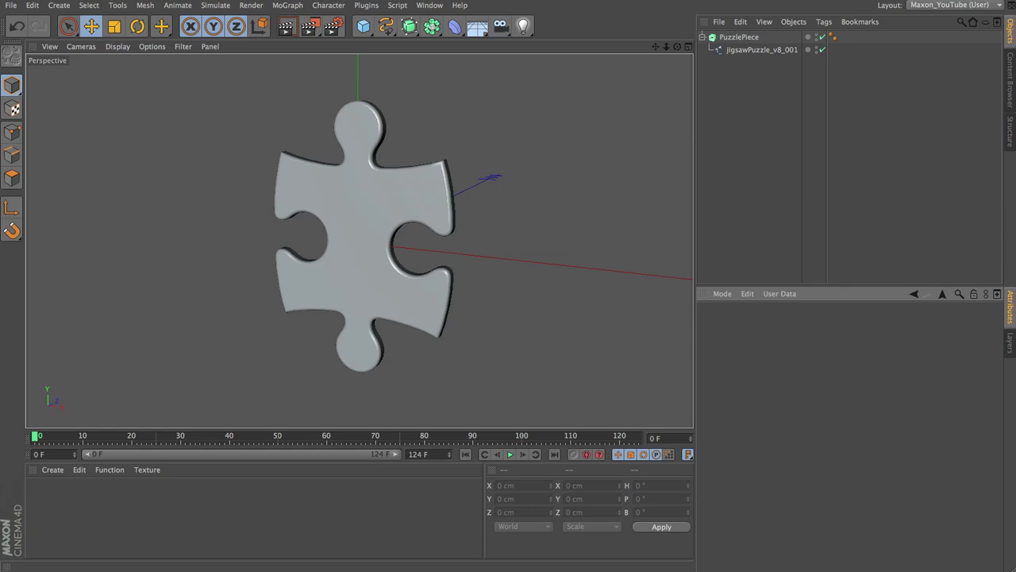
pyautogui.click(739, 37)
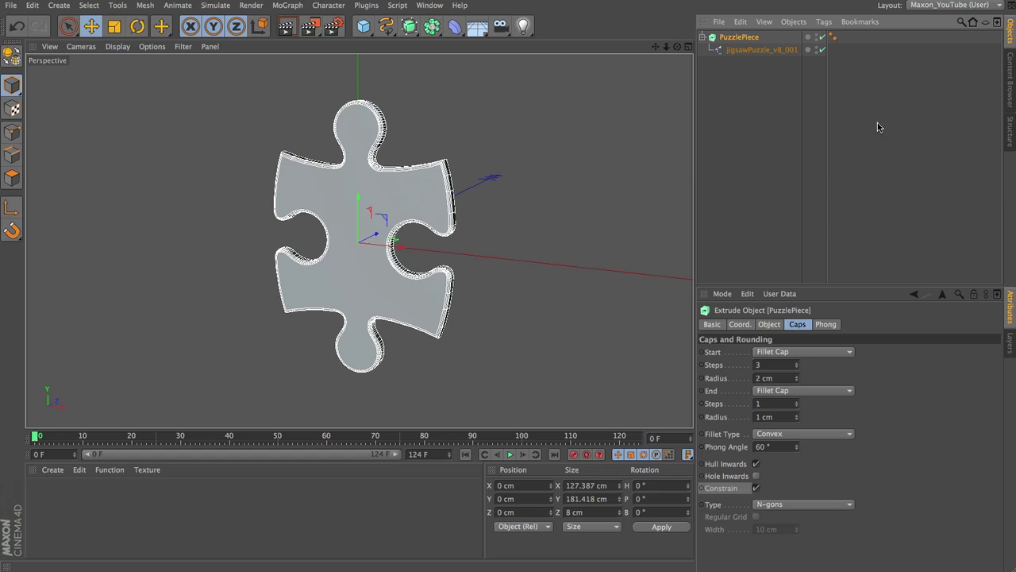
pyautogui.click(280, 5)
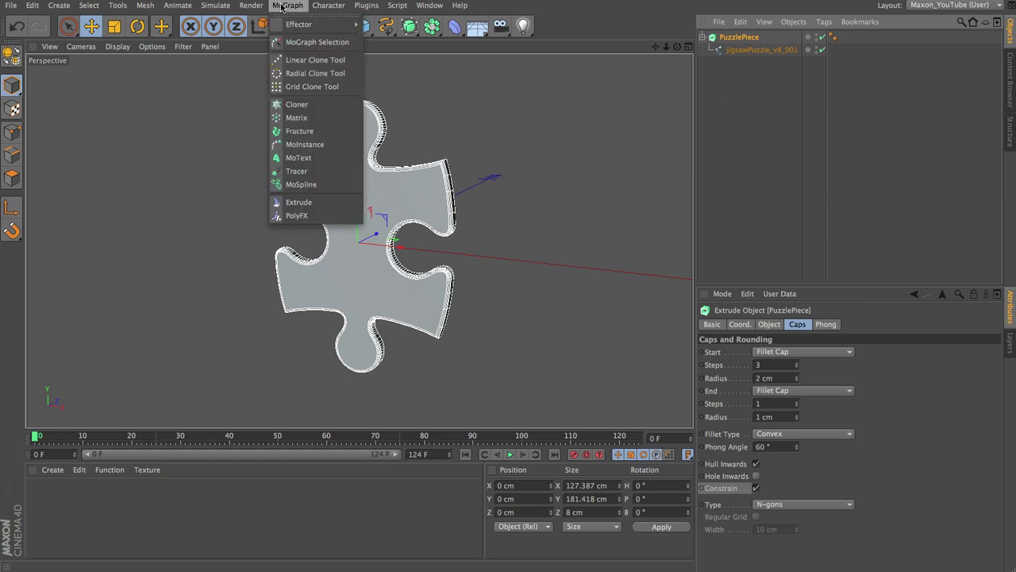
pyautogui.keyDown('alt'); pyautogui.click(296, 105); pyautogui.keyUp('alt')
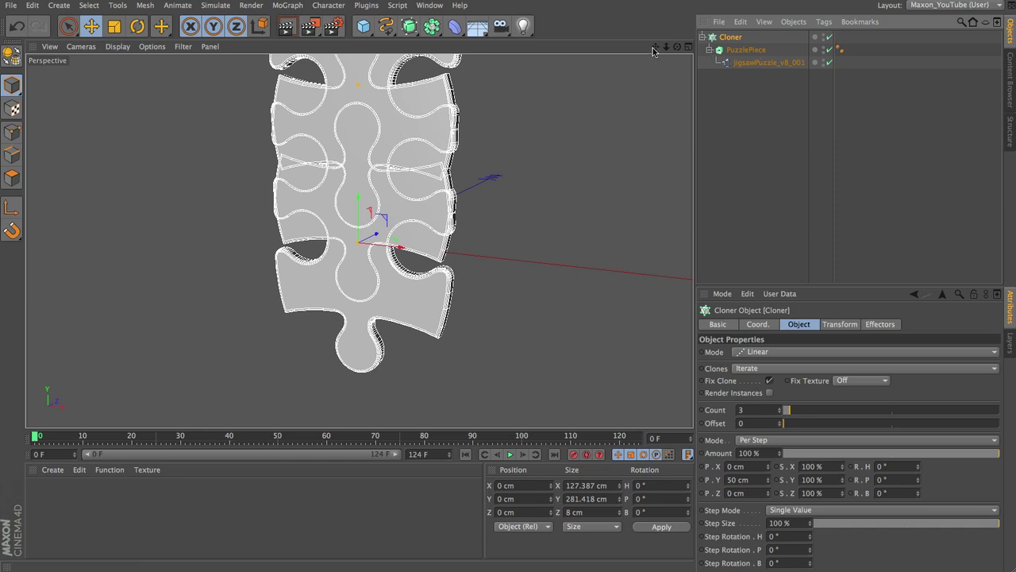
# Set the Cloner's mode to Grid Array
pyautogui.moveTo(666, 50); pyautogui.dragTo(704, 71)
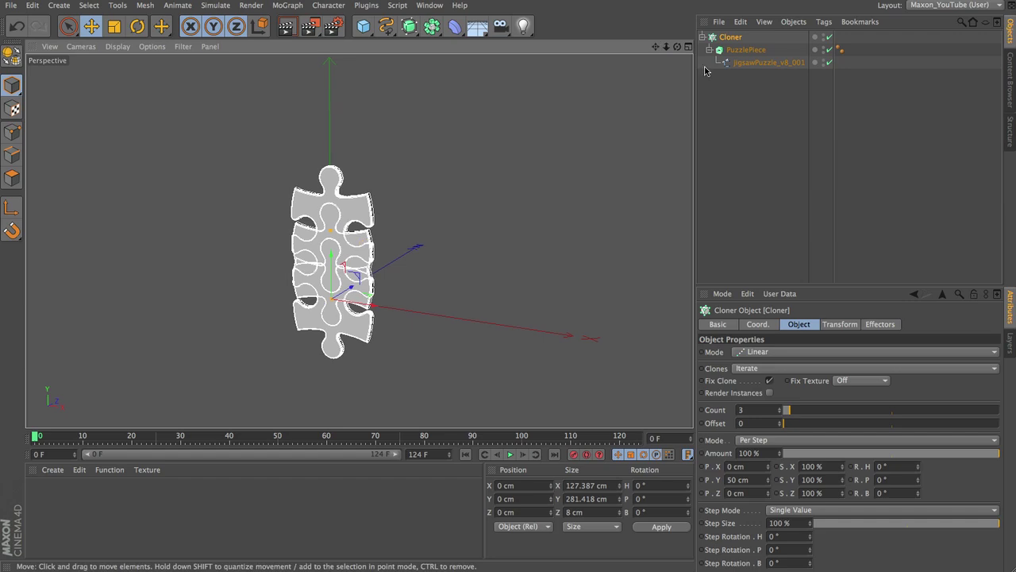
pyautogui.moveTo(778, 286); pyautogui.dragTo(777, 229)
pyautogui.click(764, 299)
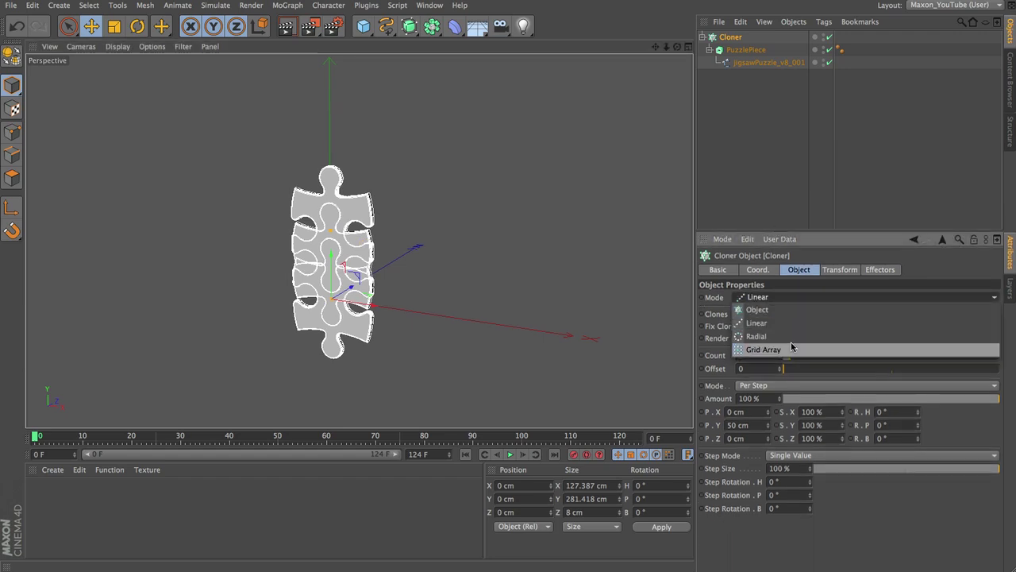
pyautogui.click(790, 352)
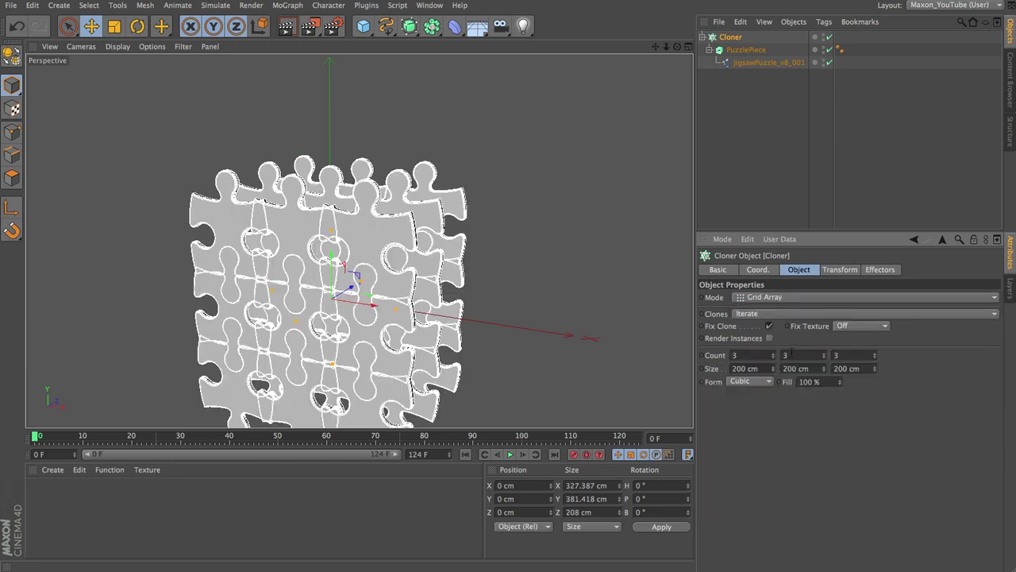
# Set the Cloner's grid count to 10 in X, 10 in Y and 1 in Z
pyautogui.doubleClick(749, 354)
pyautogui.write('10')
pyautogui.press('Tab')
pyautogui.write('10')
pyautogui.press('Tab')
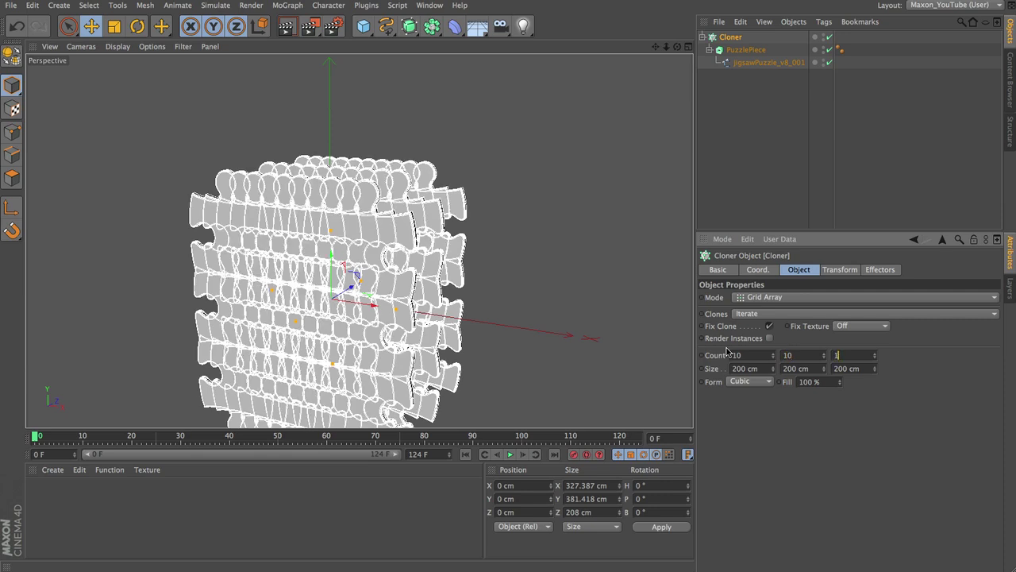
pyautogui.write('1')
pyautogui.press('Tab')
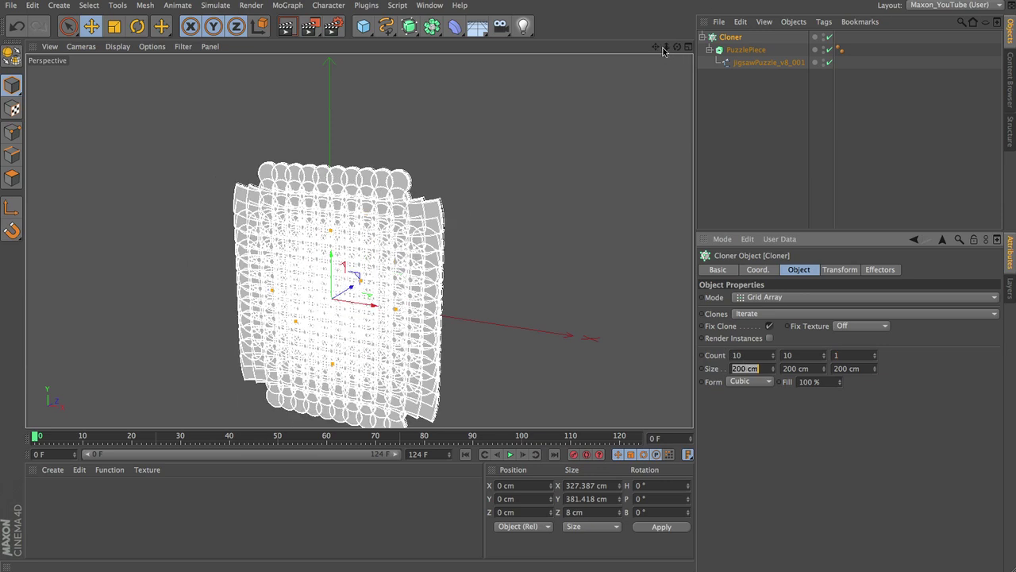
# Set the Cloner's grid size to 1021.5 cm in X and Y and 0 cm in Z
pyautogui.keyDown('alt'); pyautogui.moveTo(617, 342); pyautogui.dragTo(608, 344); pyautogui.keyUp('alt')
pyautogui.click(737, 368)
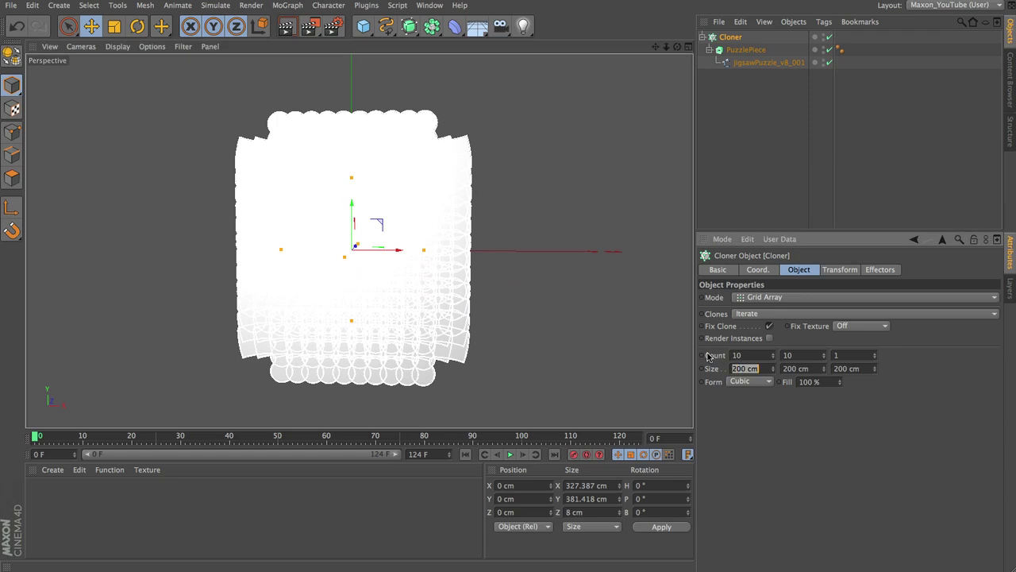
pyautogui.write('1021.5')
pyautogui.press('Tab')
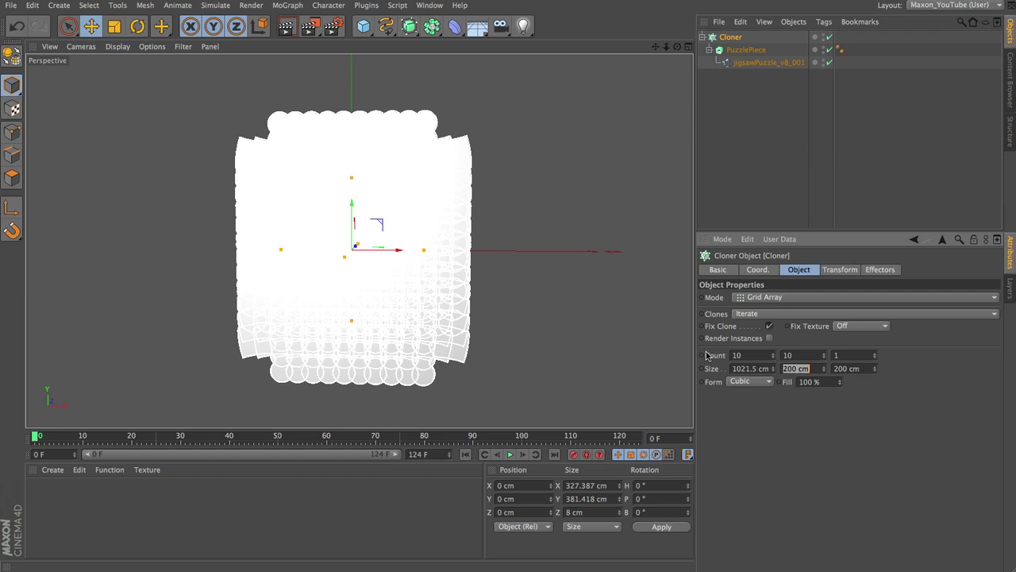
pyautogui.write('1021.5')
pyautogui.press('Return')
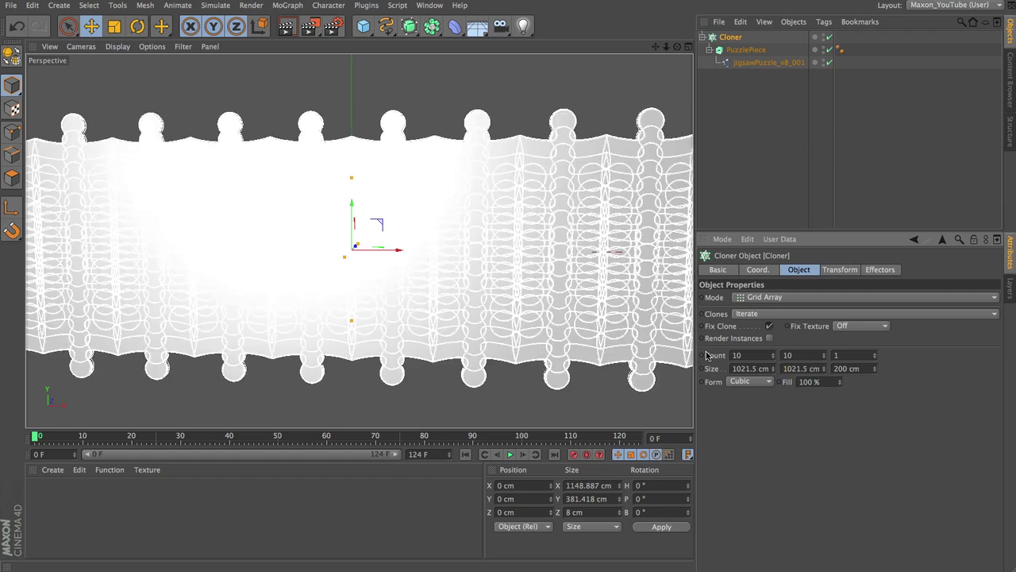
pyautogui.doubleClick(843, 368)
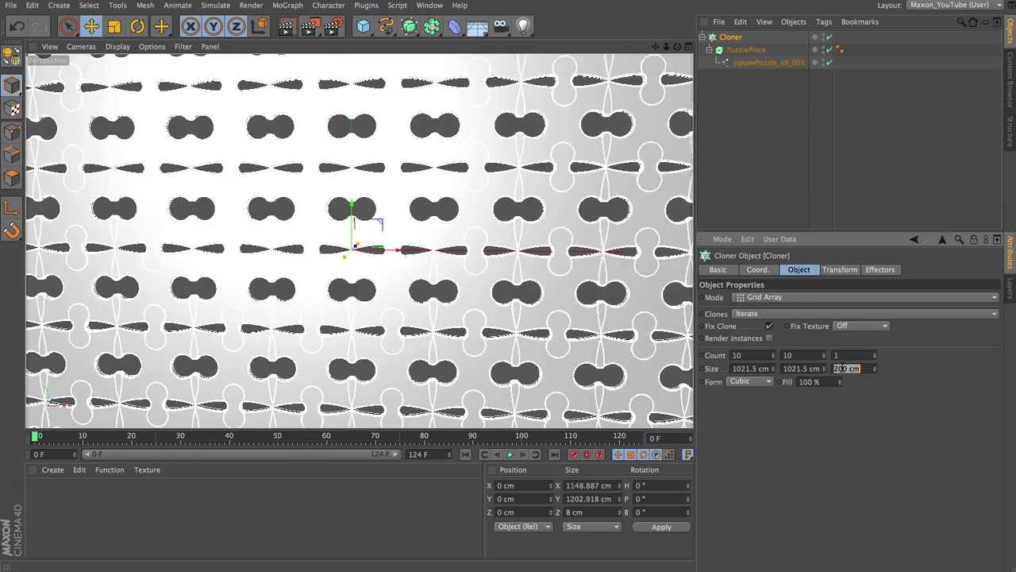
pyautogui.write('0')
pyautogui.press('Return')
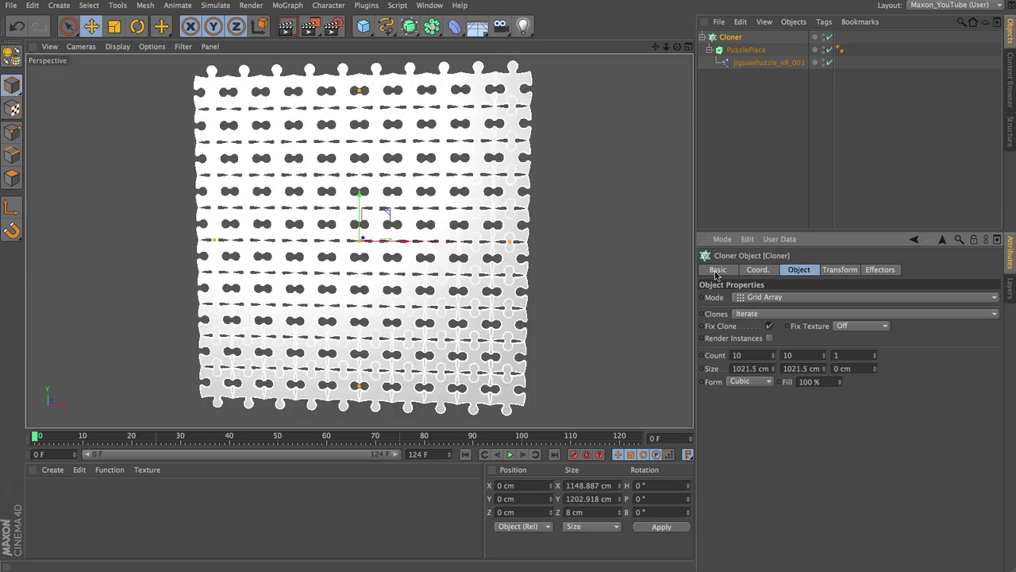
pyautogui.press('h')
pyautogui.keyDown('alt'); pyautogui.moveTo(609, 350); pyautogui.dragTo(610, 349); pyautogui.keyUp('alt')
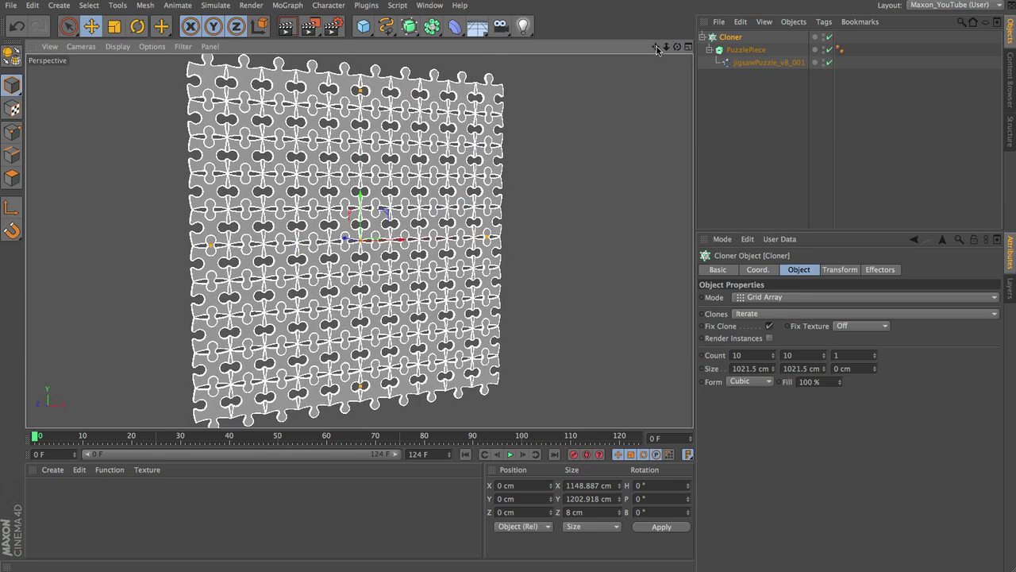
pyautogui.moveTo(668, 50)
pyautogui.mouseDown()
pyautogui.moveTo(615, 349)
pyautogui.moveTo(522, 127)
pyautogui.mouseUp()
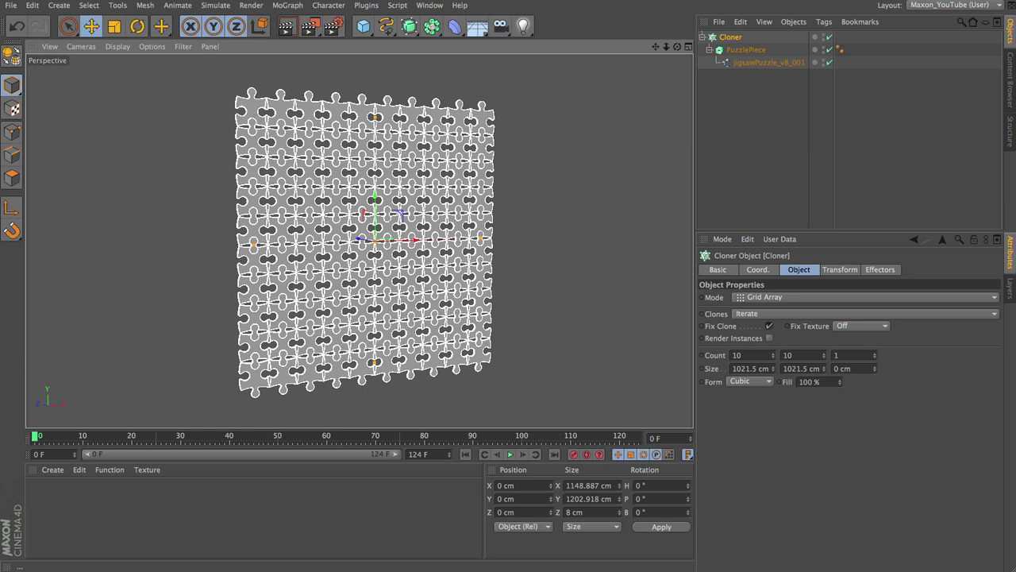
# Add a MoGraph Shader effector to the Cloner
pyautogui.click(272, 4)
pyautogui.moveTo(318, 24)
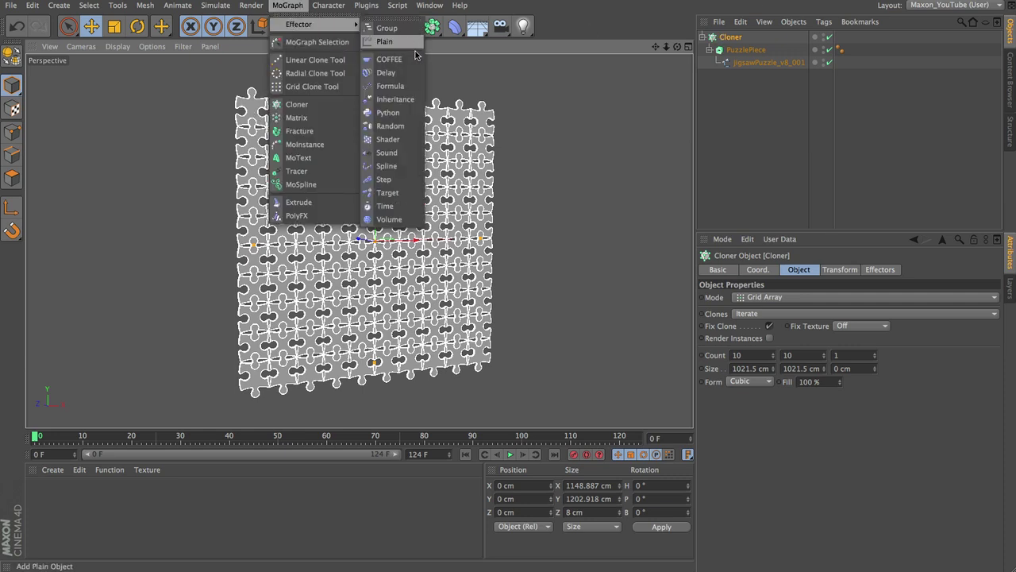
pyautogui.click(390, 139)
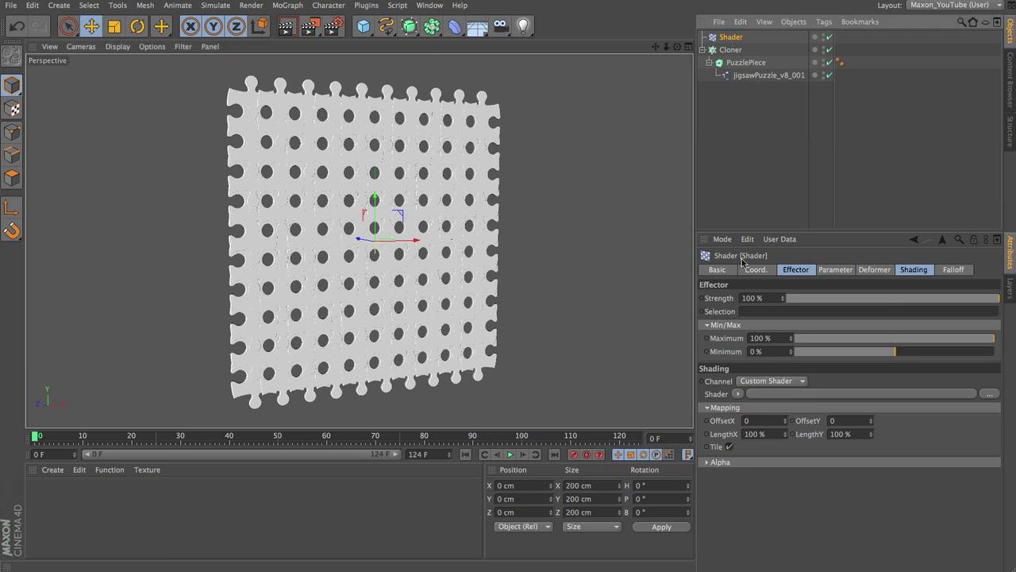
# Disable the Shader effector's Scale transform and set its Color Mode to Off
pyautogui.click(829, 269)
pyautogui.click(823, 321)
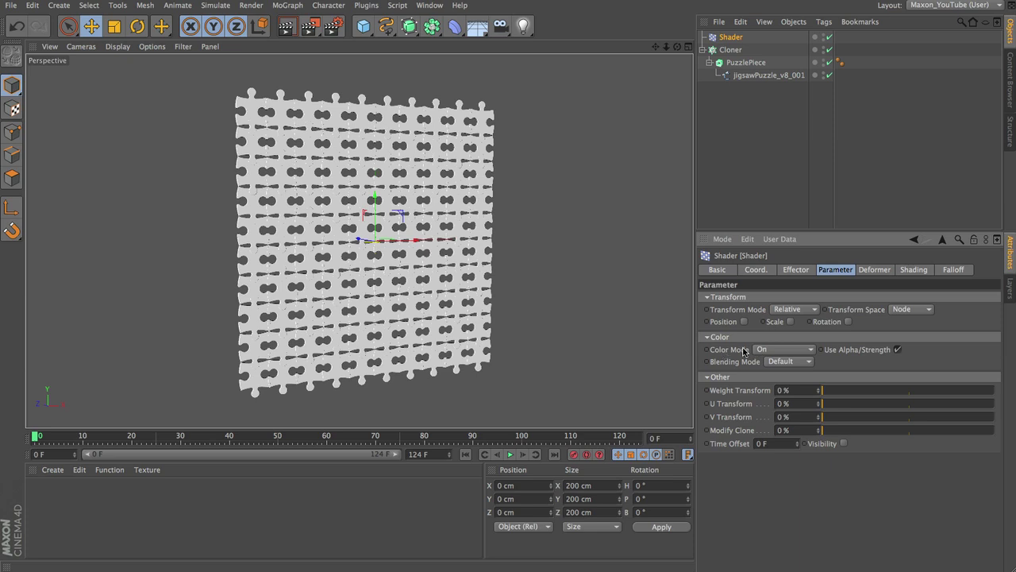
pyautogui.click(770, 351)
pyautogui.click(777, 364)
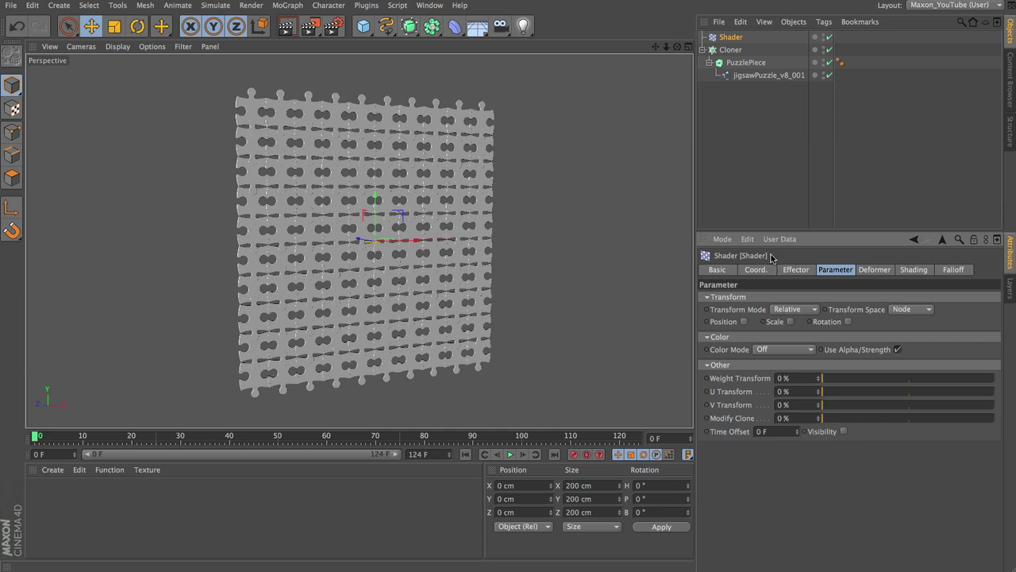
# Enable Rotation on the Shader effector and set its bank rotation (R.B) to 90°
pyautogui.click(847, 322)
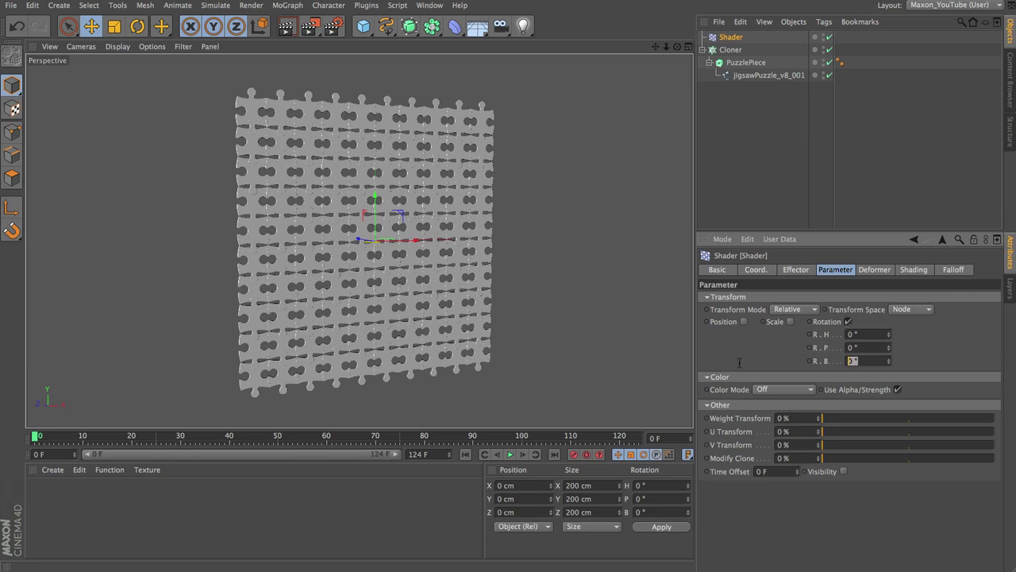
pyautogui.press('Tab')
pyautogui.write('90')
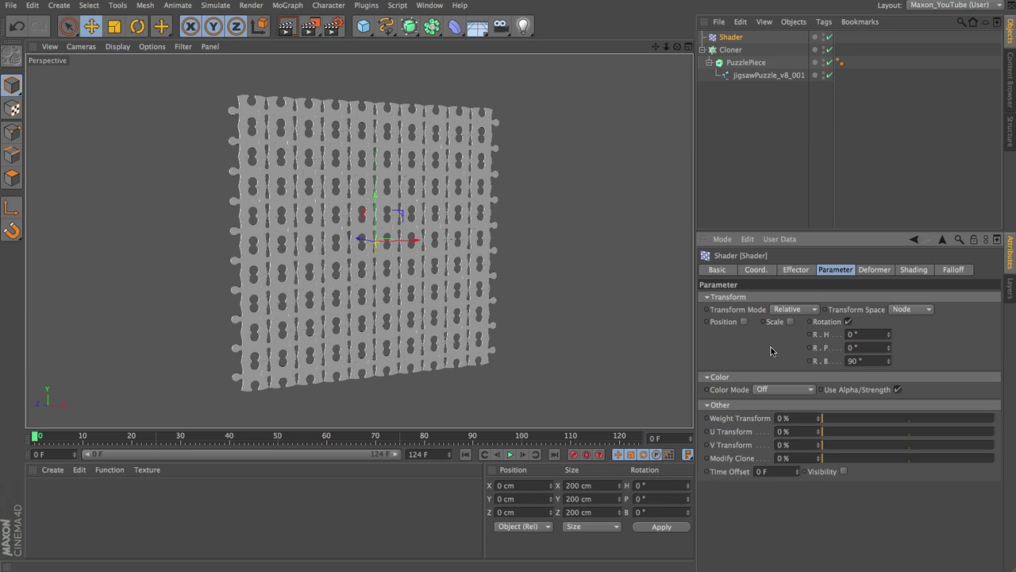
# Assign a Checkerboard surface shader to the Shader effector's custom shader channel
pyautogui.click(913, 270)
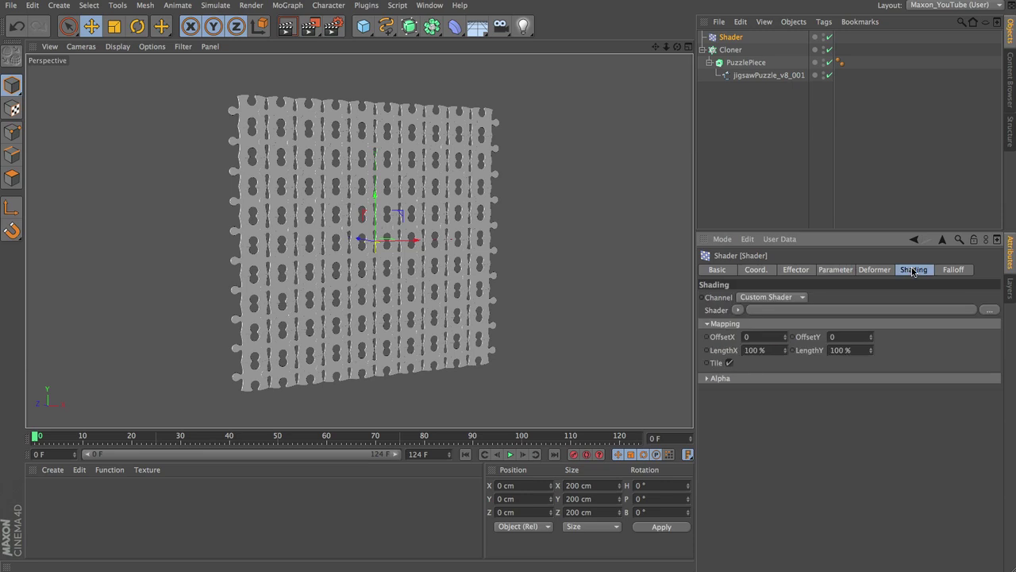
pyautogui.click(739, 310)
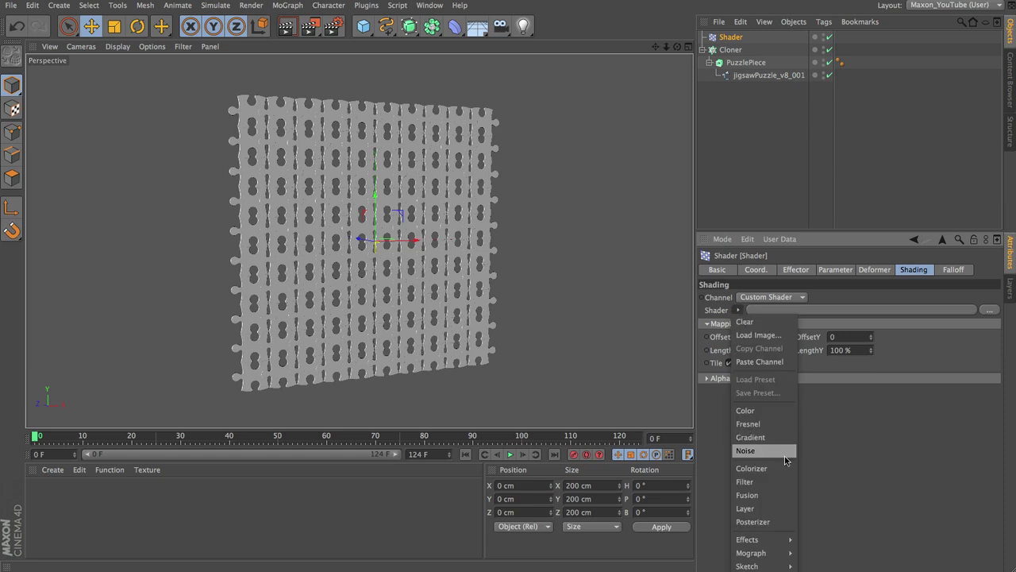
pyautogui.moveTo(750, 570)
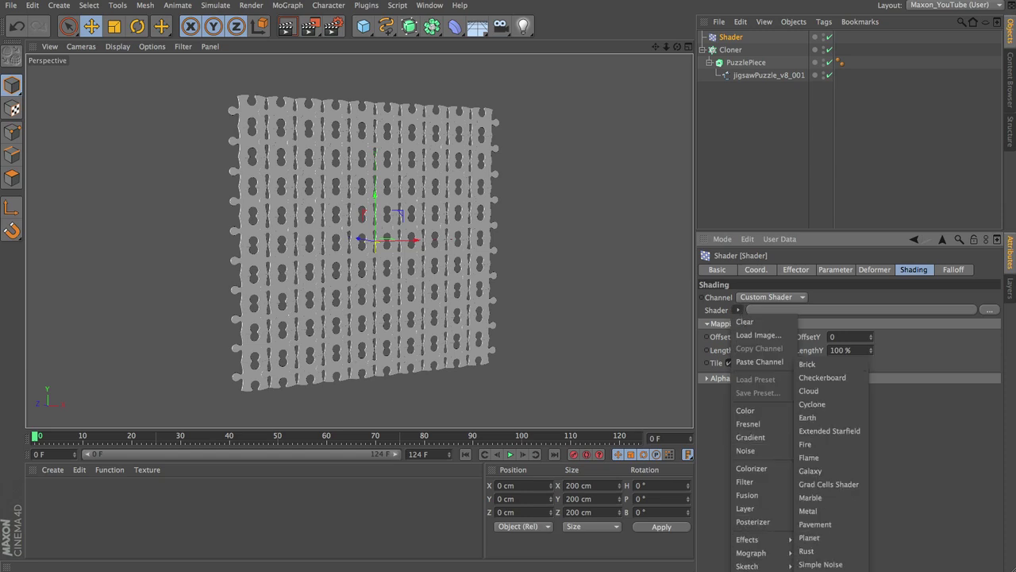
pyautogui.click(831, 378)
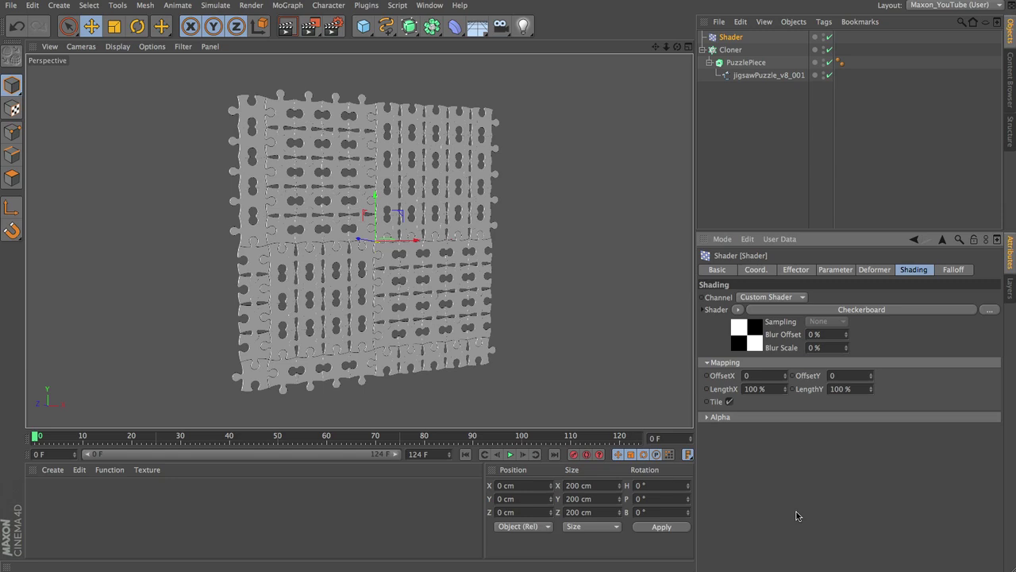
# Review the Shader effector's bank rotation value alongside its Checkerboard shading settings
pyautogui.click(835, 269)
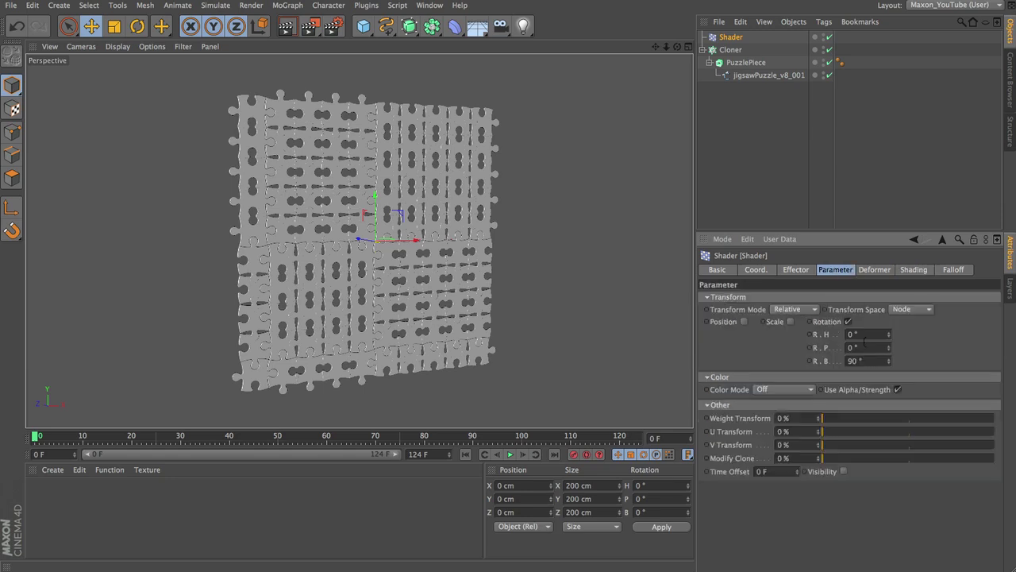
pyautogui.click(864, 360)
pyautogui.write('30')
pyautogui.press('Return')
pyautogui.click(913, 269)
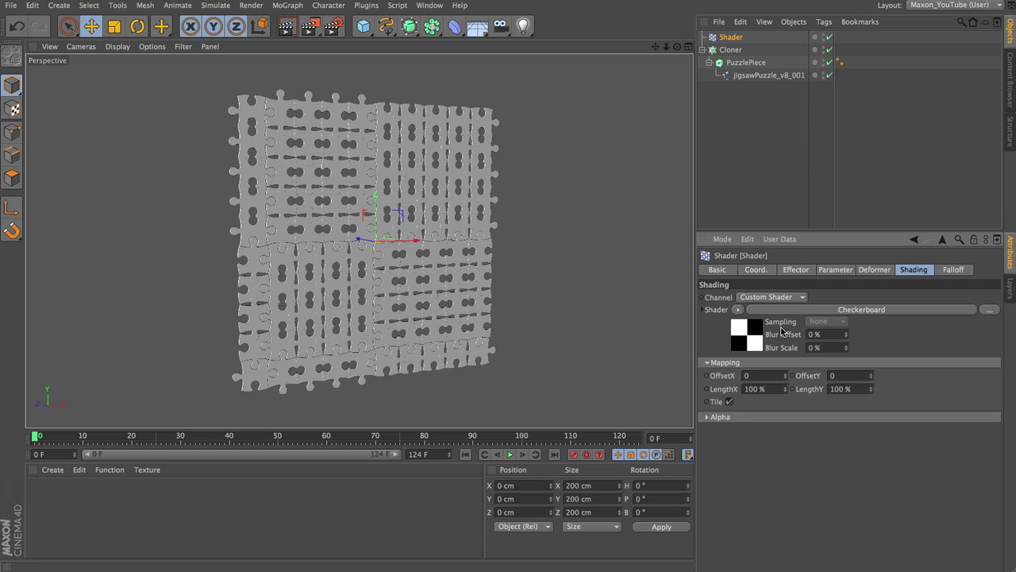
pyautogui.click(846, 270)
pyautogui.click(854, 361)
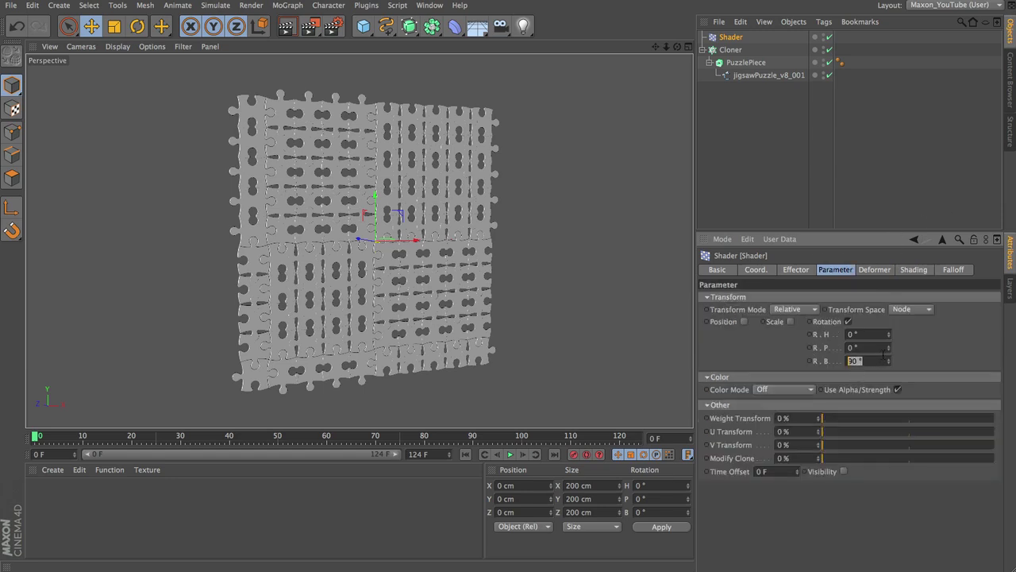
pyautogui.click(915, 269)
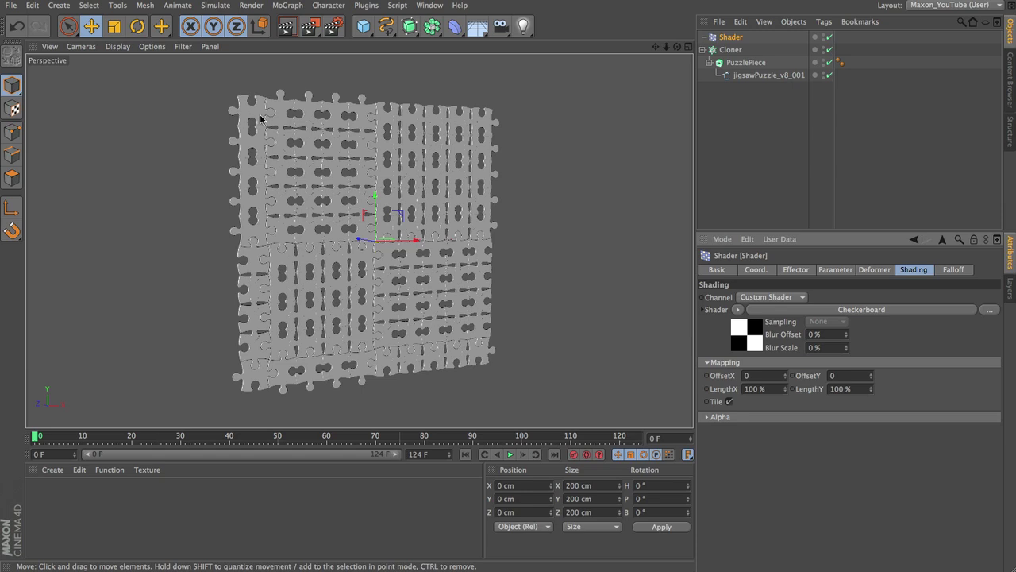
# Check the Cloner's grid count and set the Shader effector's Checkerboard mapping LengthX and LengthY to 20%
pyautogui.click(742, 50)
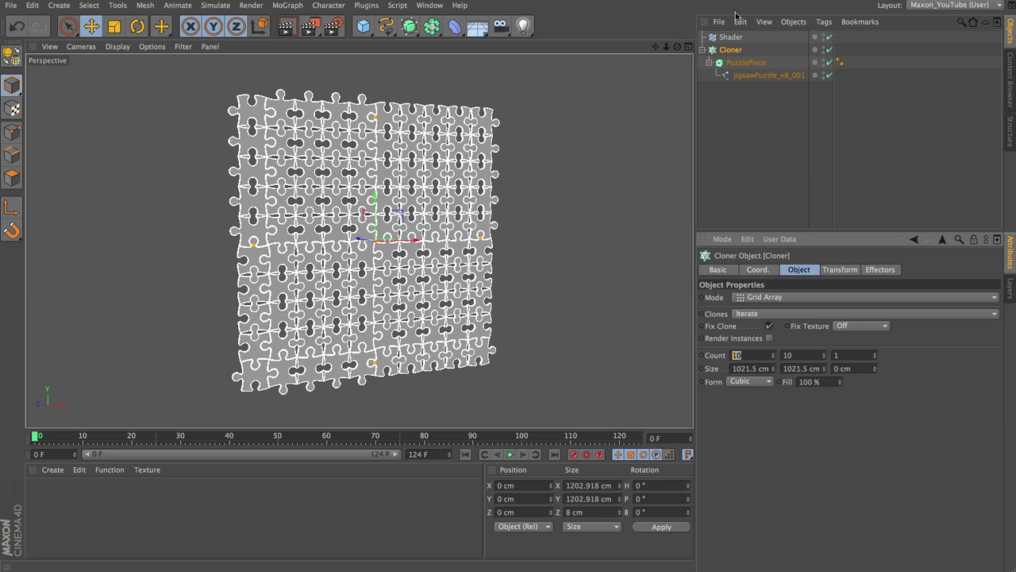
pyautogui.click(731, 39)
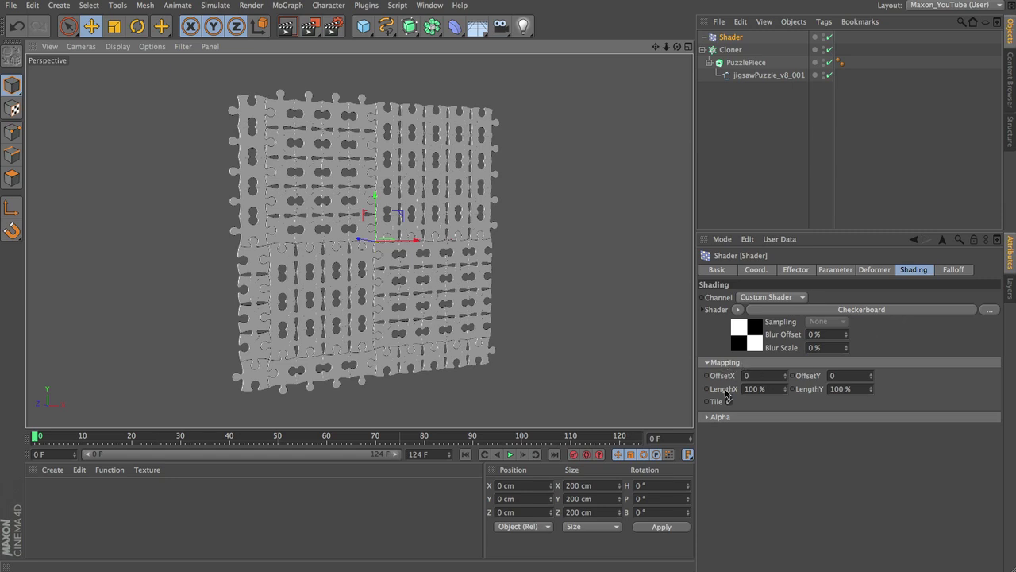
pyautogui.click(767, 389)
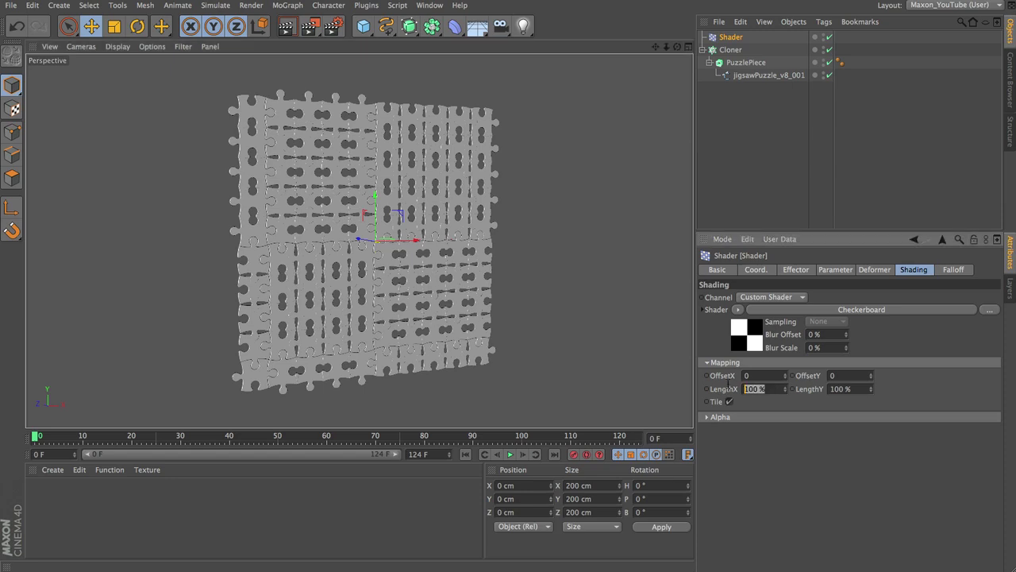
pyautogui.click(854, 389)
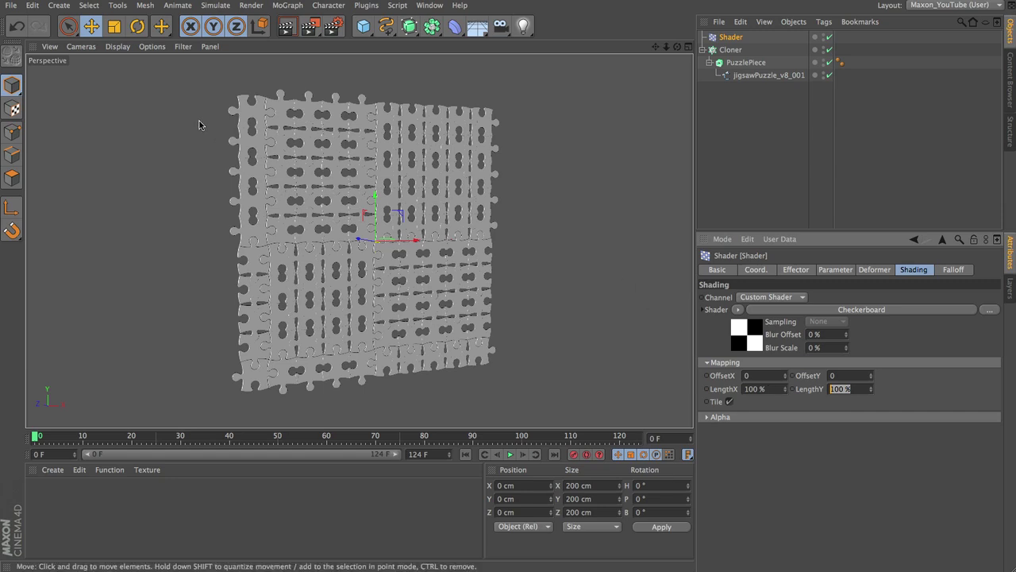
pyautogui.hotkey('shift', 'Tab')
pyautogui.write('20')
pyautogui.press('Tab')
pyautogui.write('20')
pyautogui.press('Tab')
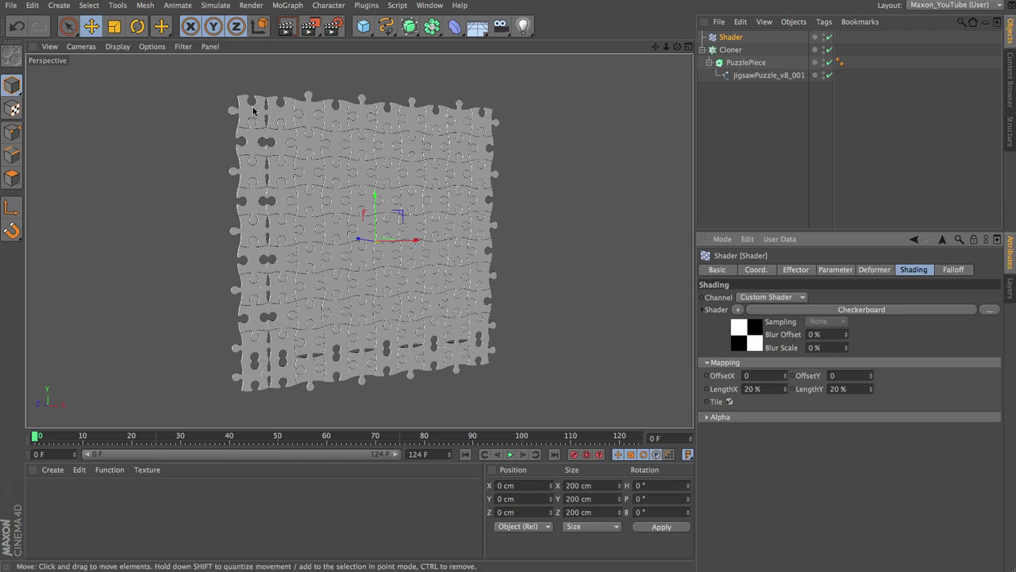
# Set the Checkerboard mapping's LengthX and LengthY to 20.1% on the Shader effector
pyautogui.click(764, 392)
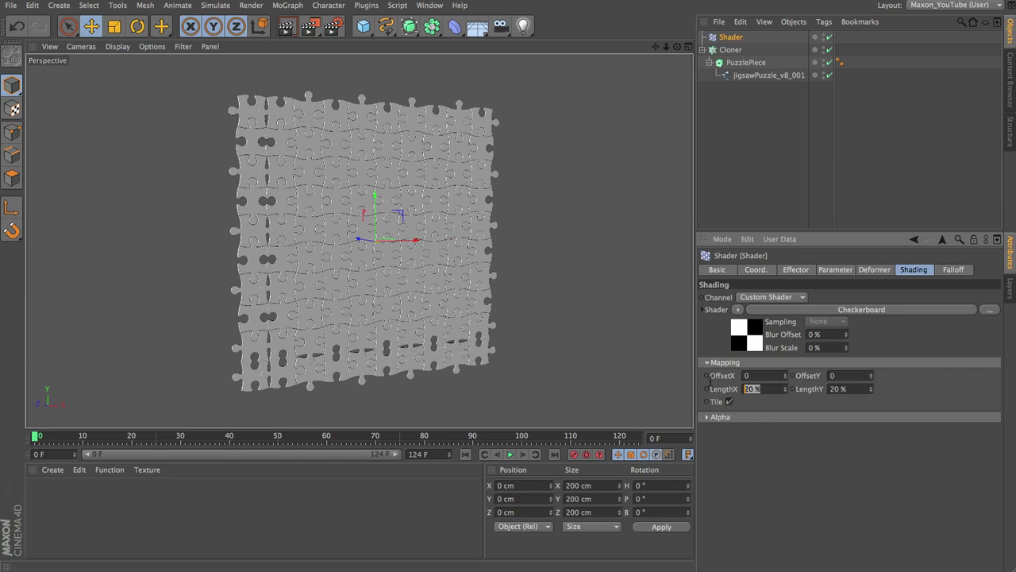
pyautogui.write('20.1')
pyautogui.press('Tab')
pyautogui.write('20.01')
pyautogui.press('BackSpace')
pyautogui.press('BackSpace')
pyautogui.write('1')
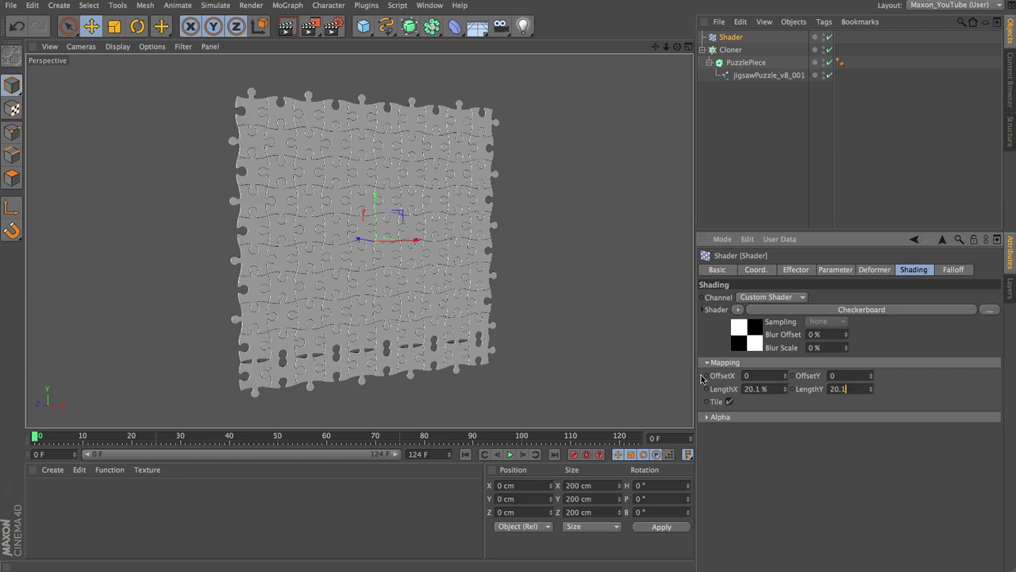
pyautogui.press('Return')
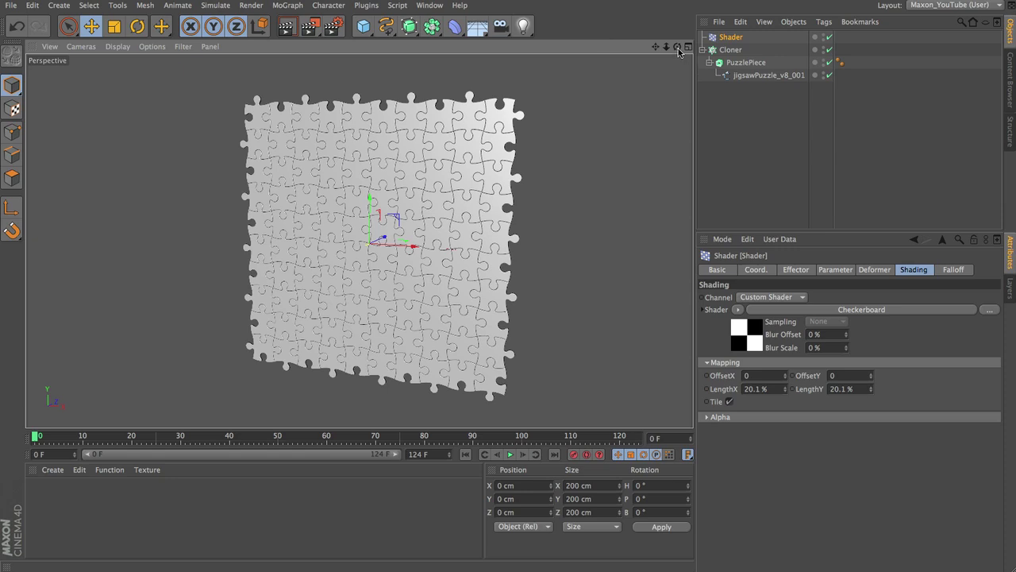
# Create a new material and name it Puzzle Front
pyautogui.keyDown('alt'); pyautogui.moveTo(610, 347); pyautogui.dragTo(609, 347); pyautogui.keyUp('alt')
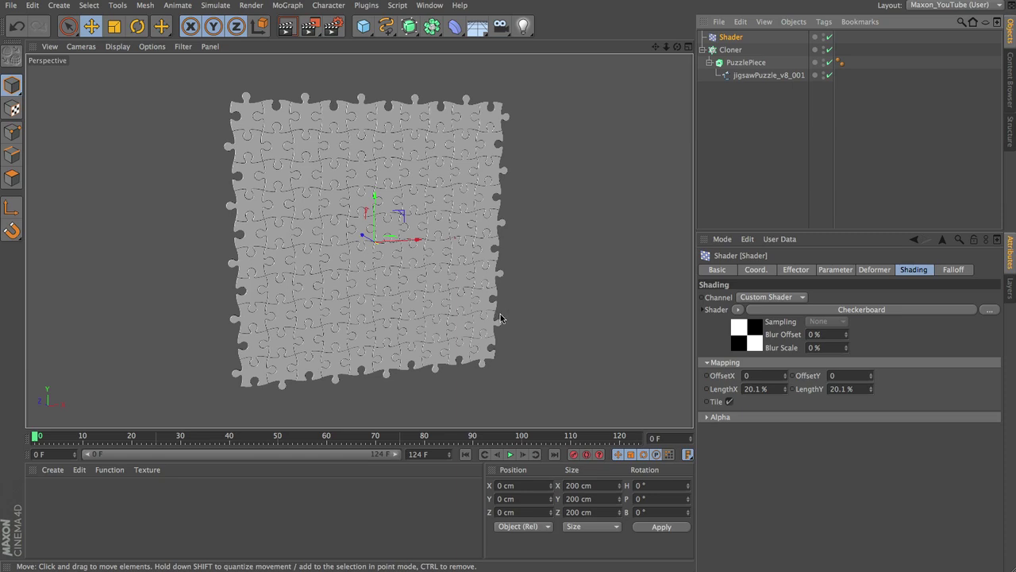
pyautogui.doubleClick(76, 515)
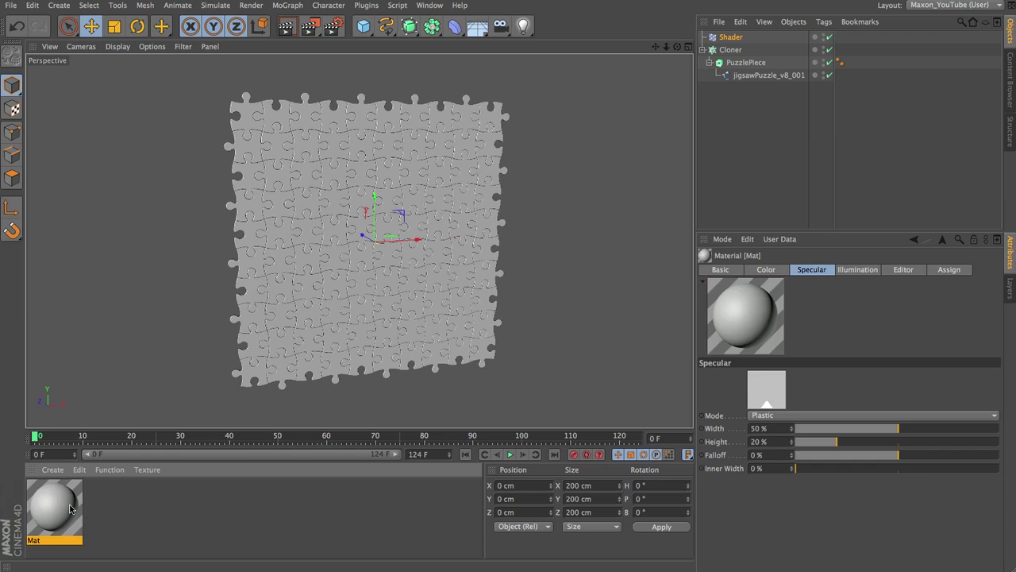
pyautogui.doubleClick(36, 540)
pyautogui.write('Pu')
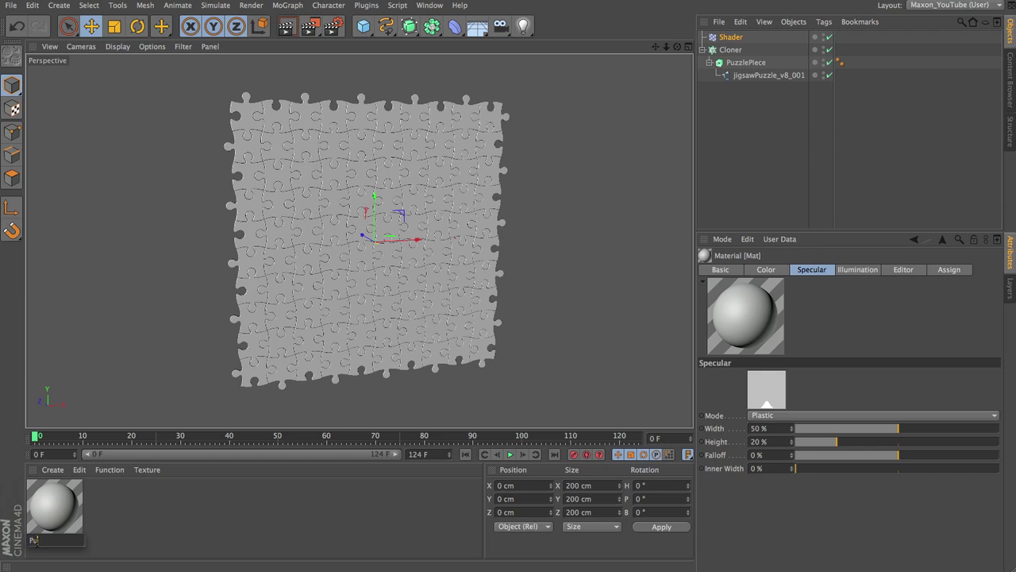
pyautogui.write('zzle Pront')
pyautogui.press('Return')
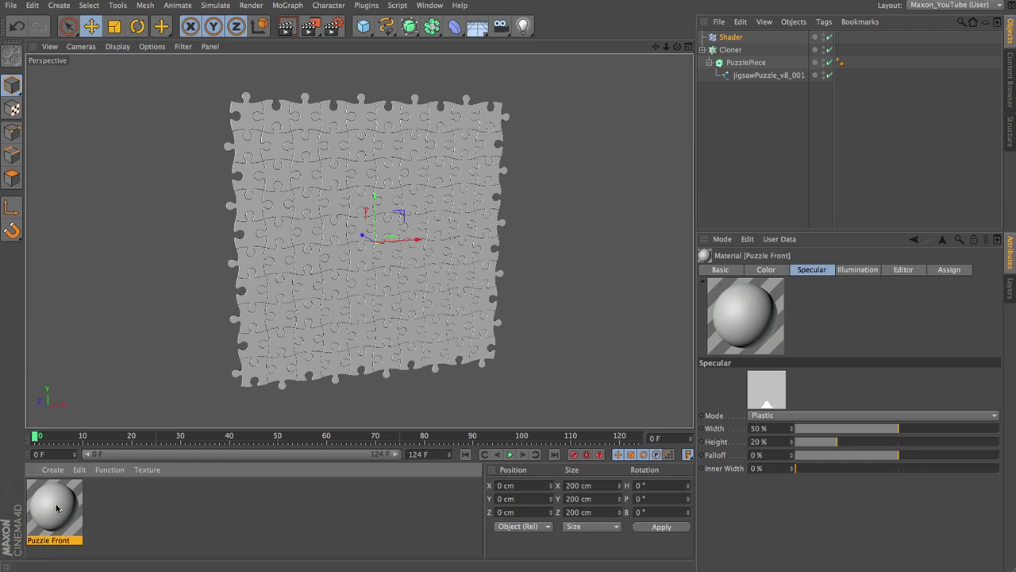
# Disable the Specular channel of the Puzzle Front material
pyautogui.click(772, 271)
pyautogui.click(724, 270)
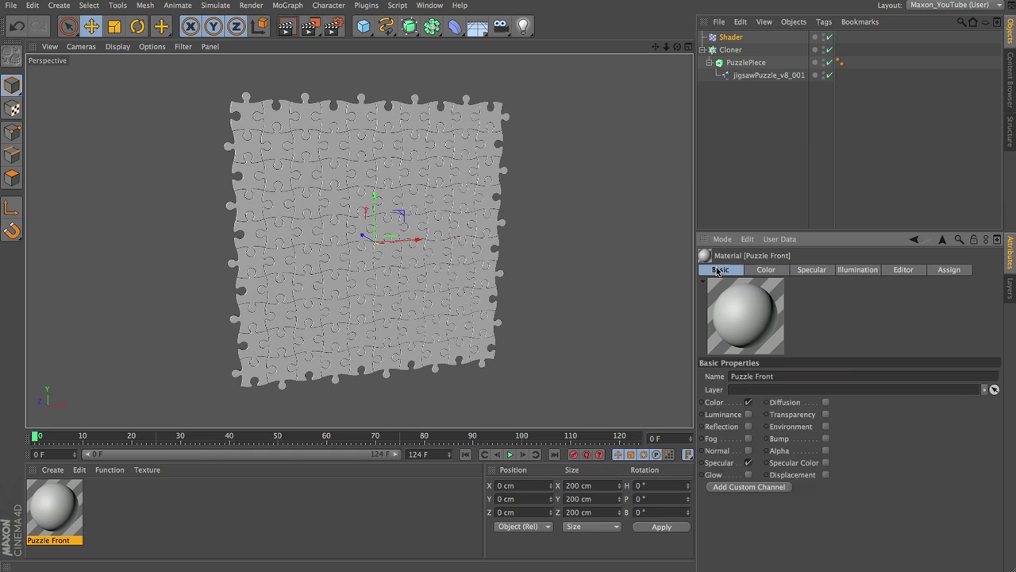
pyautogui.click(748, 463)
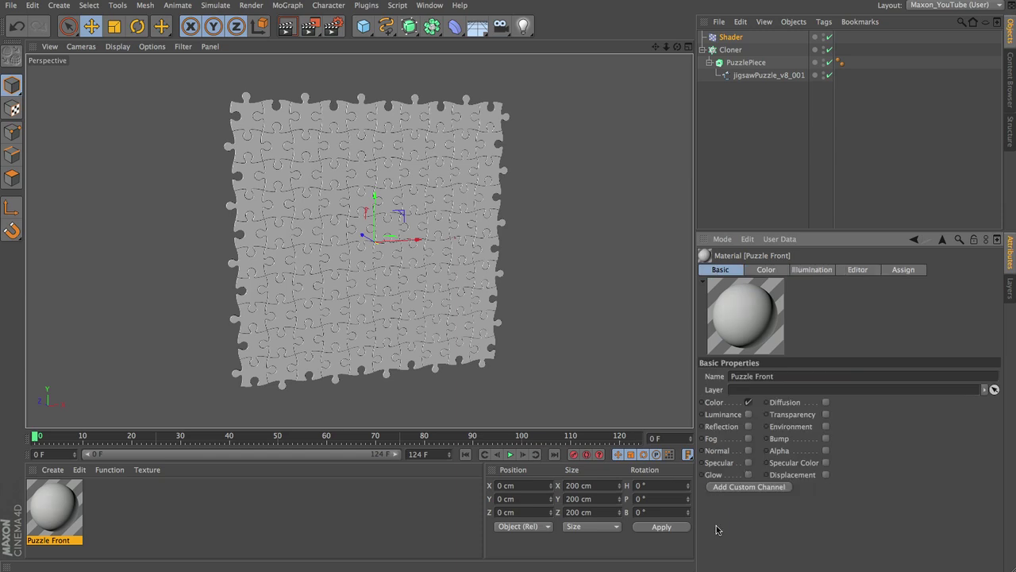
# Load R13_Box.jpg as the Puzzle Front material's color texture and switch its preview from a sphere to a flat plane
pyautogui.click(766, 270)
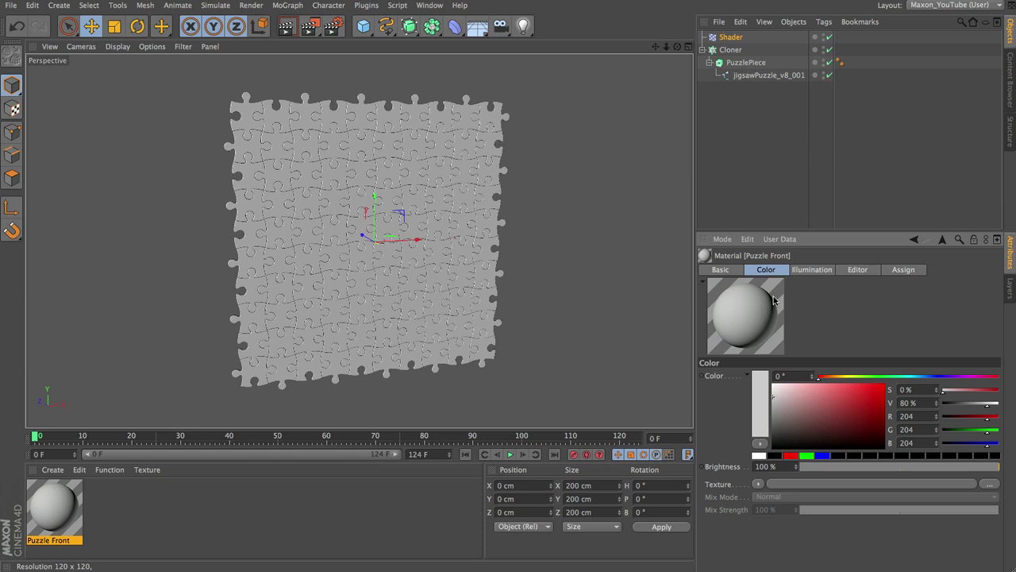
pyautogui.click(719, 485)
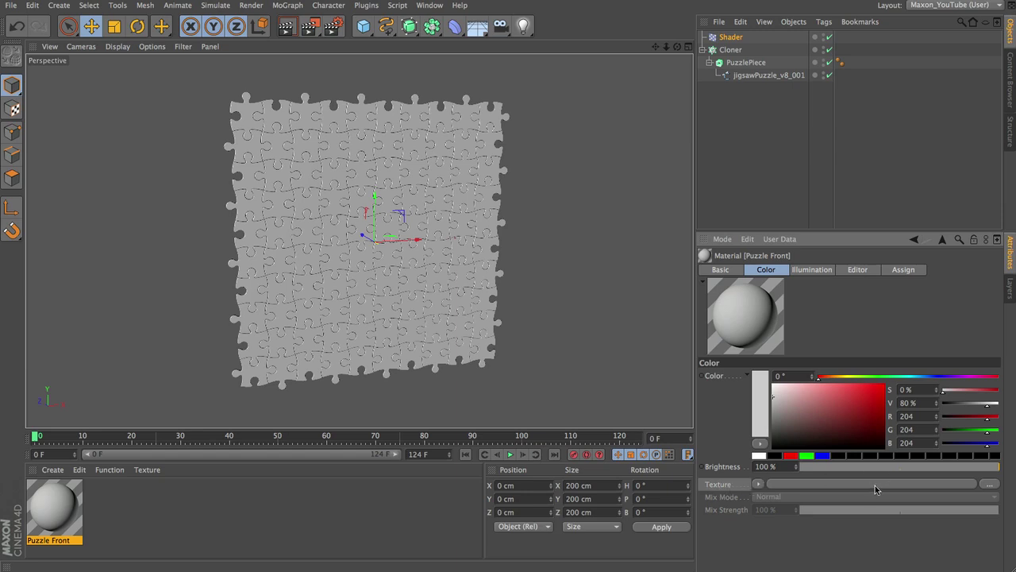
pyautogui.click(988, 484)
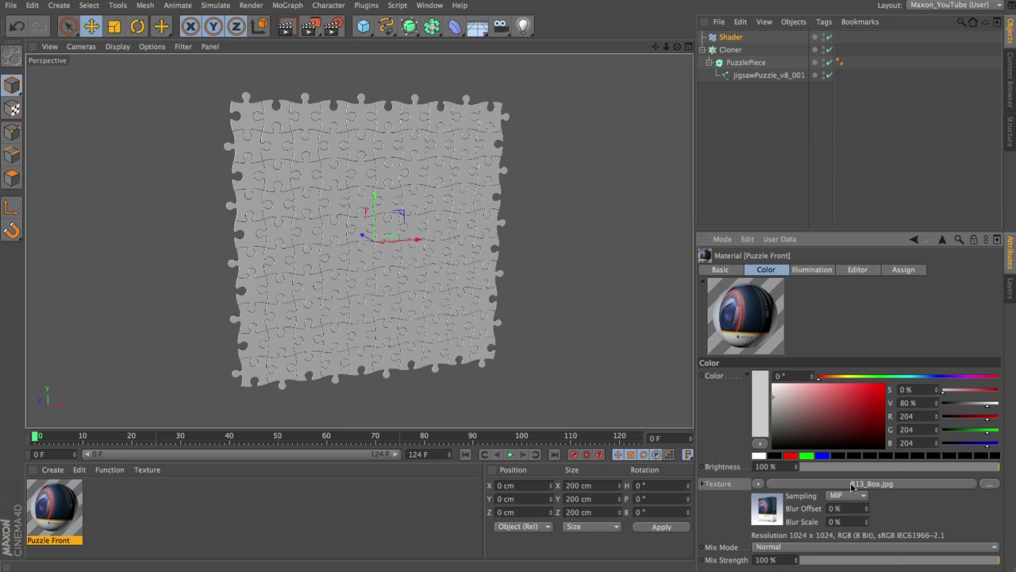
pyautogui.rightClick(738, 318)
pyautogui.click(767, 400)
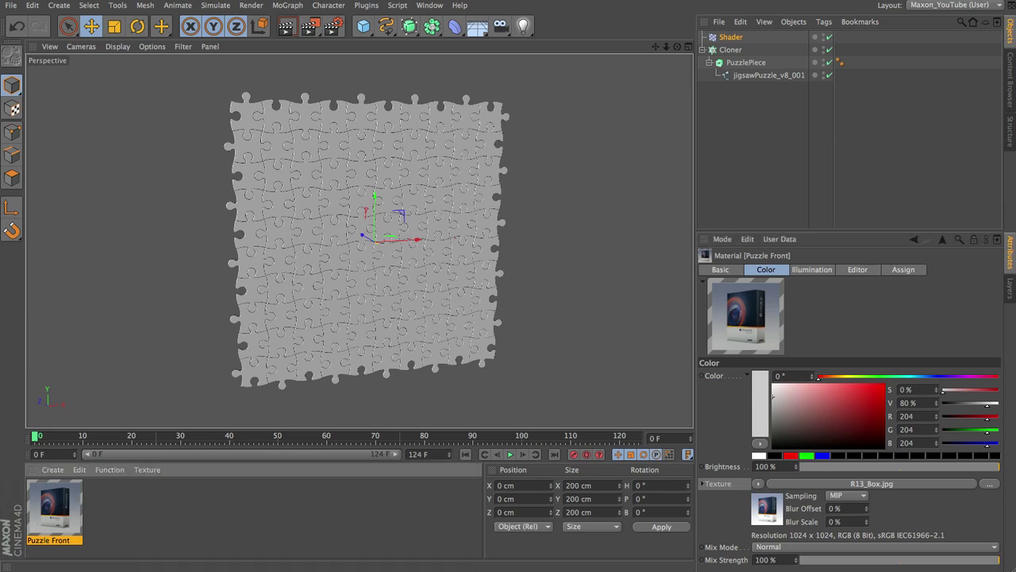
# Apply the Puzzle Front material to the Cloner and collapse the PuzzlePiece hierarchy
pyautogui.moveTo(800, 52); pyautogui.dragTo(731, 53)
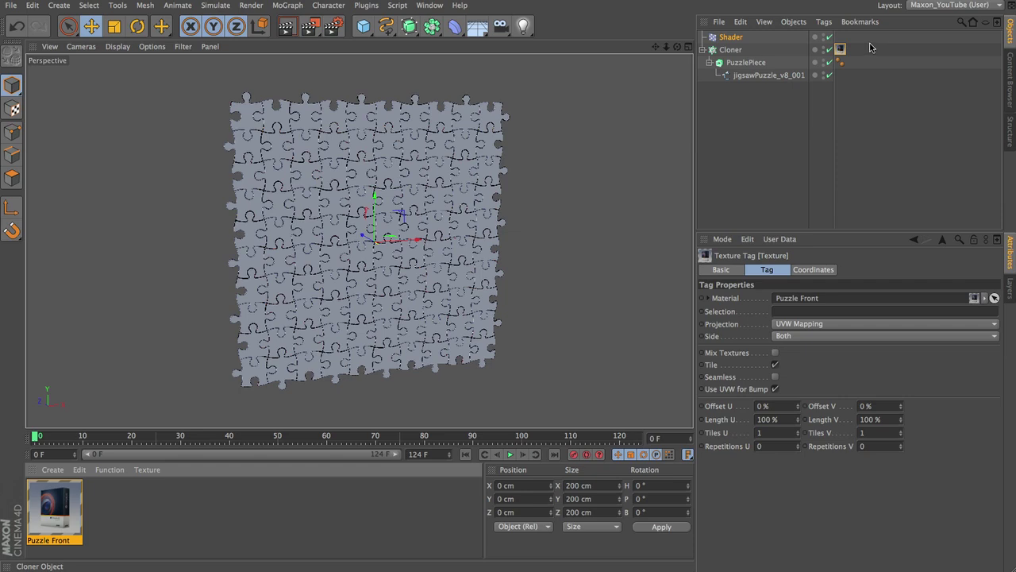
pyautogui.click(739, 63)
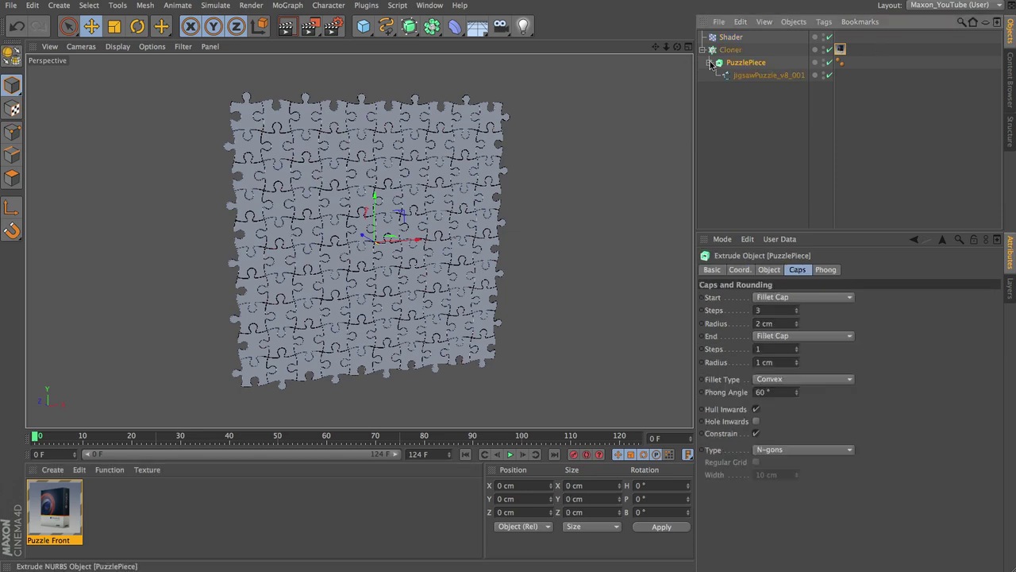
pyautogui.click(709, 63)
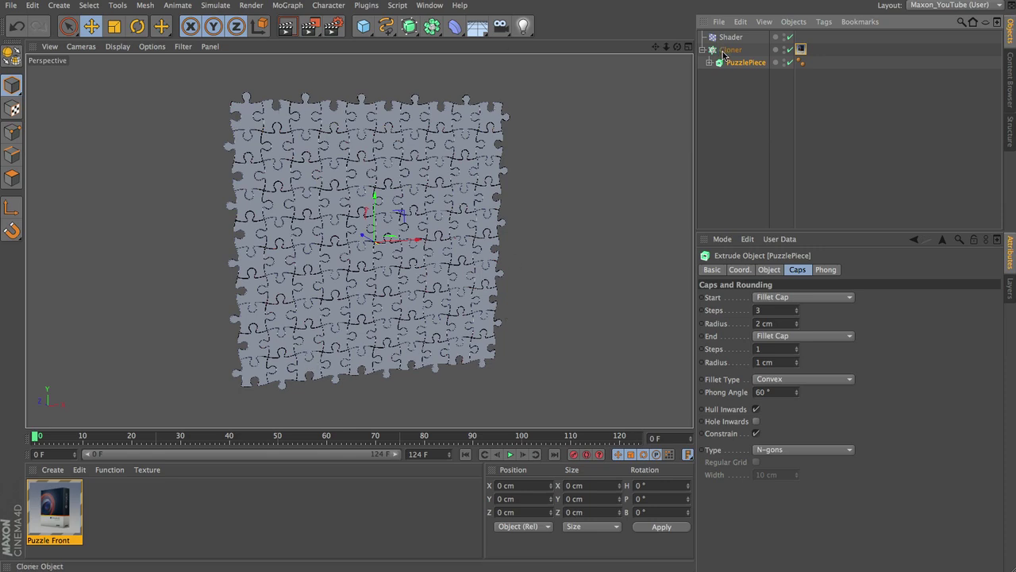
# Set the projection of the Cloner's Puzzle Front texture tag to Flat
pyautogui.click(800, 49)
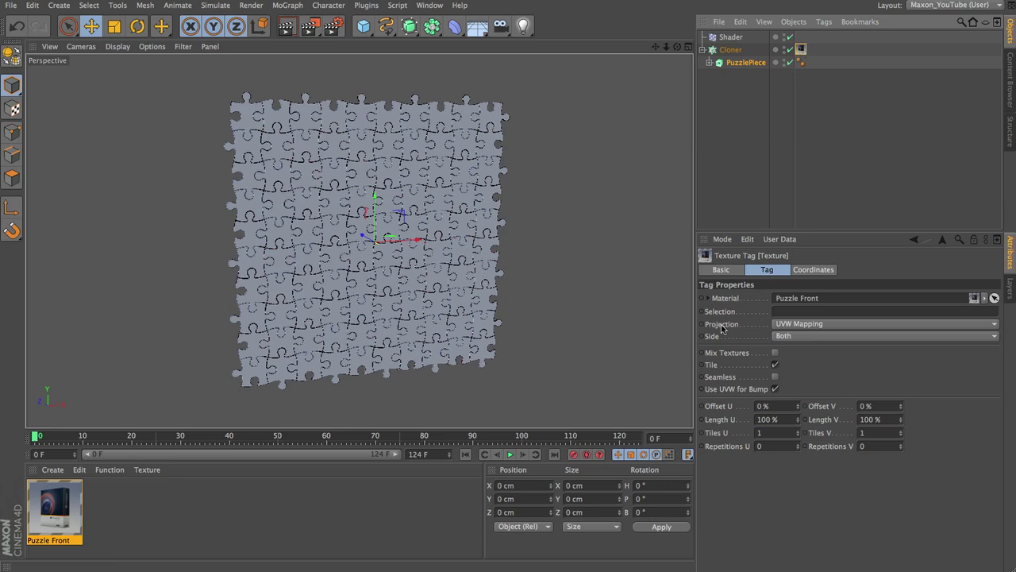
pyautogui.click(768, 271)
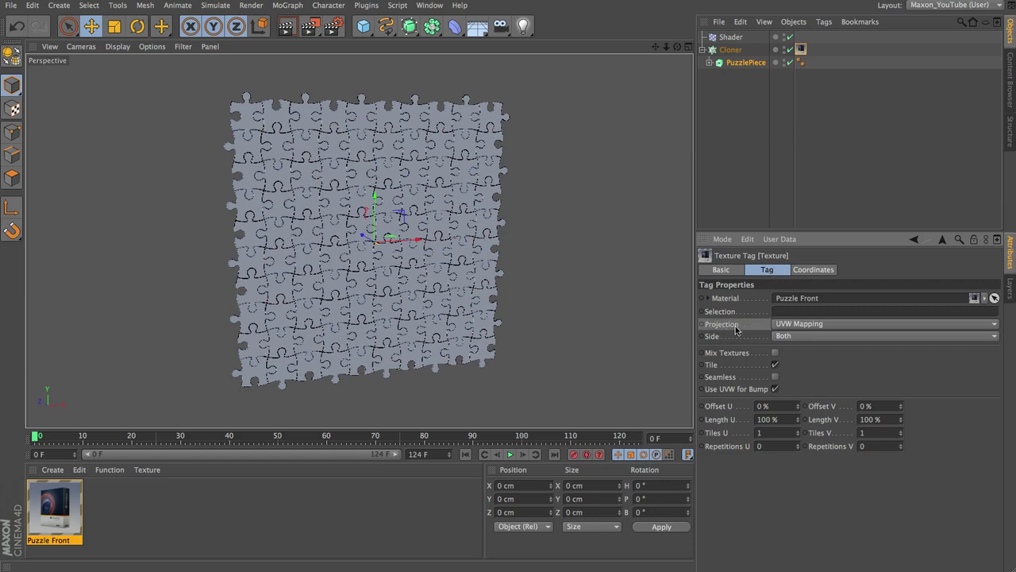
pyautogui.click(807, 324)
pyautogui.click(808, 362)
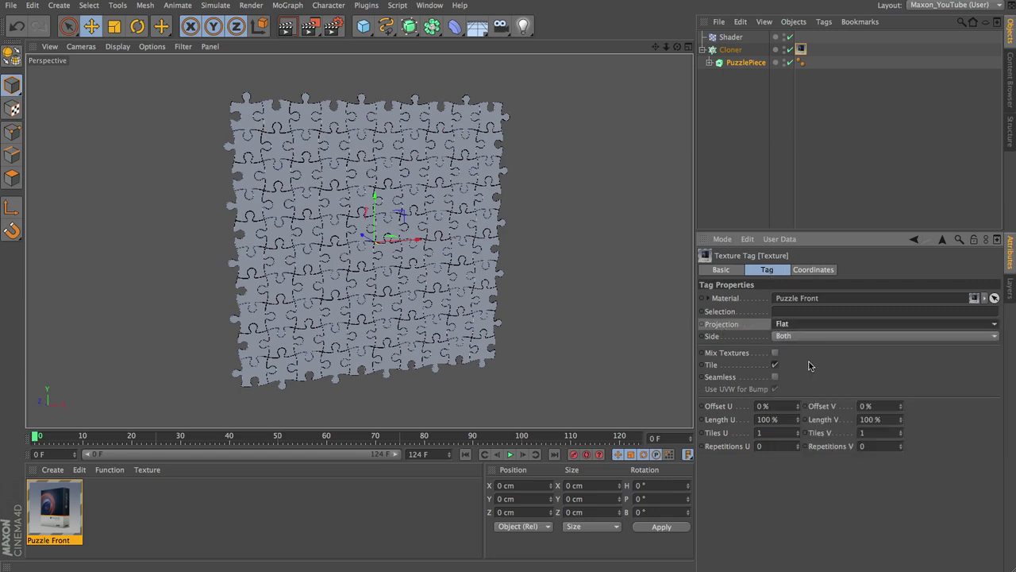
# In Texture mode, fit the Cloner's Puzzle Front texture to the object with sub-objects included
pyautogui.click(737, 50)
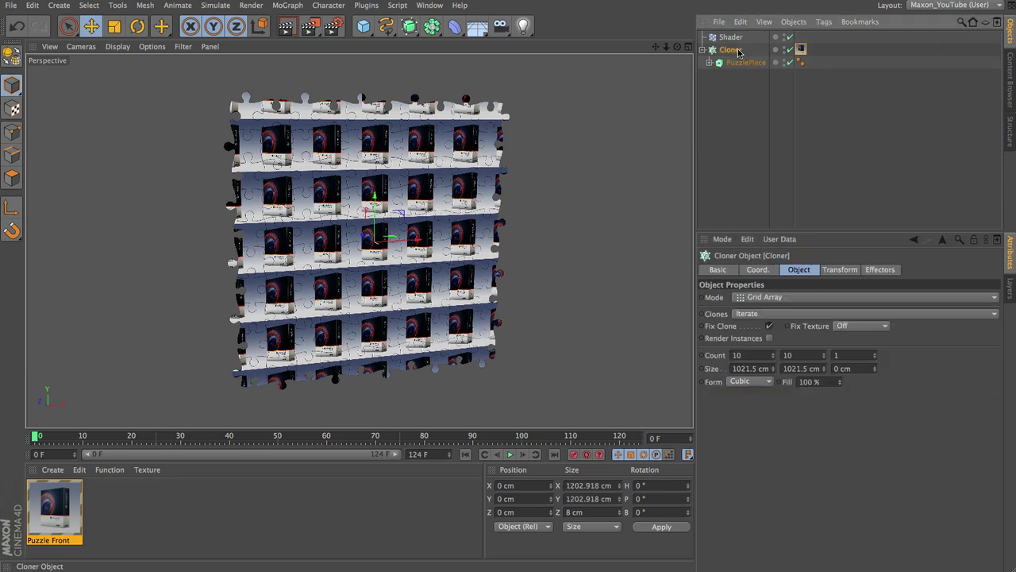
pyautogui.click(15, 111)
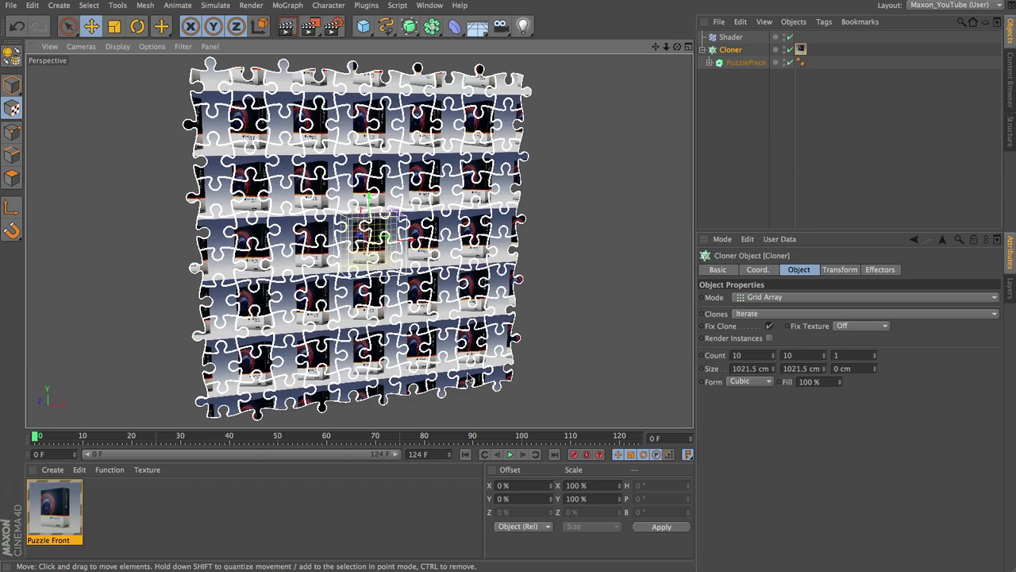
pyautogui.click(801, 50)
pyautogui.click(823, 21)
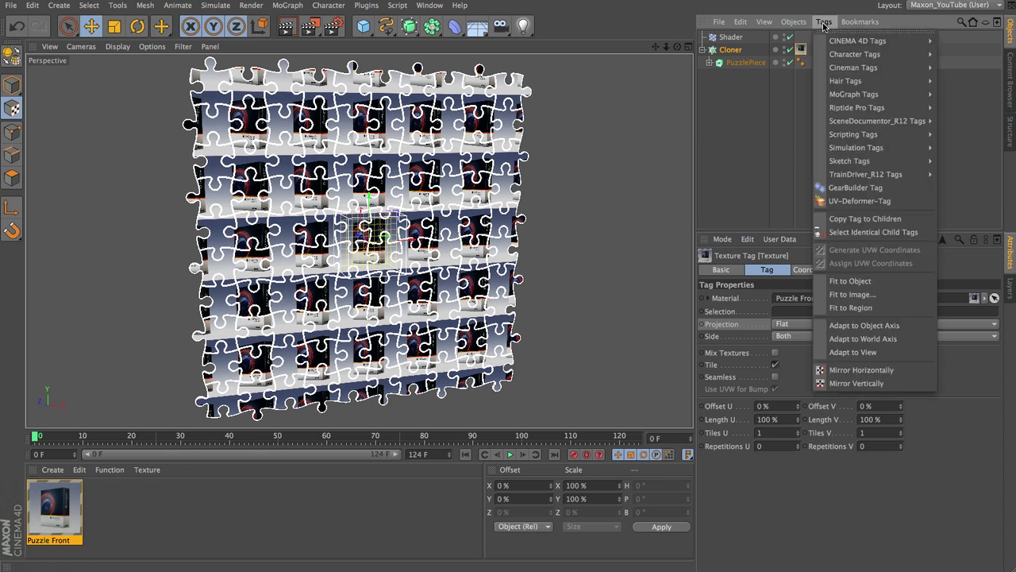
pyautogui.click(857, 282)
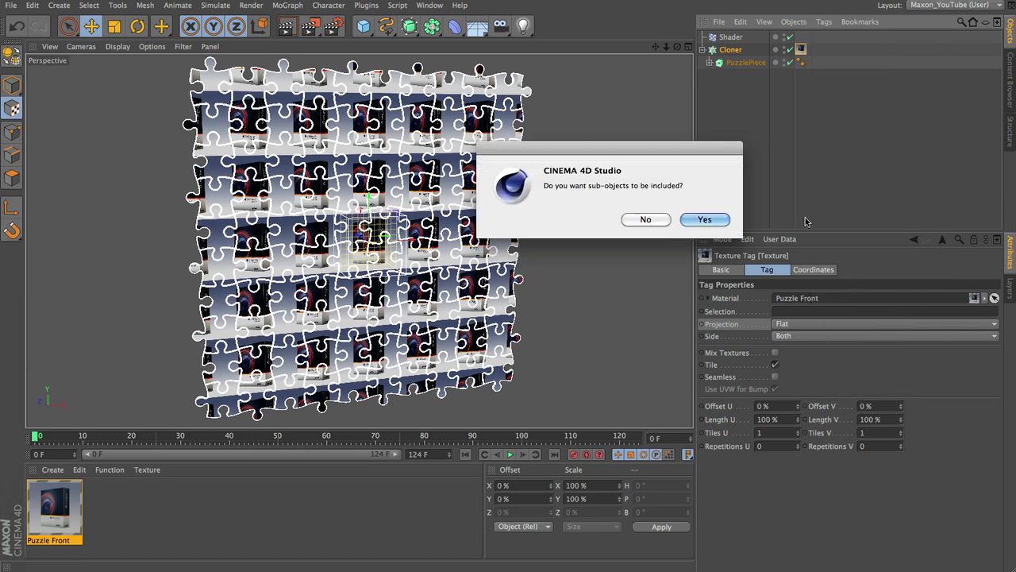
pyautogui.moveTo(640, 137); pyautogui.dragTo(484, 96)
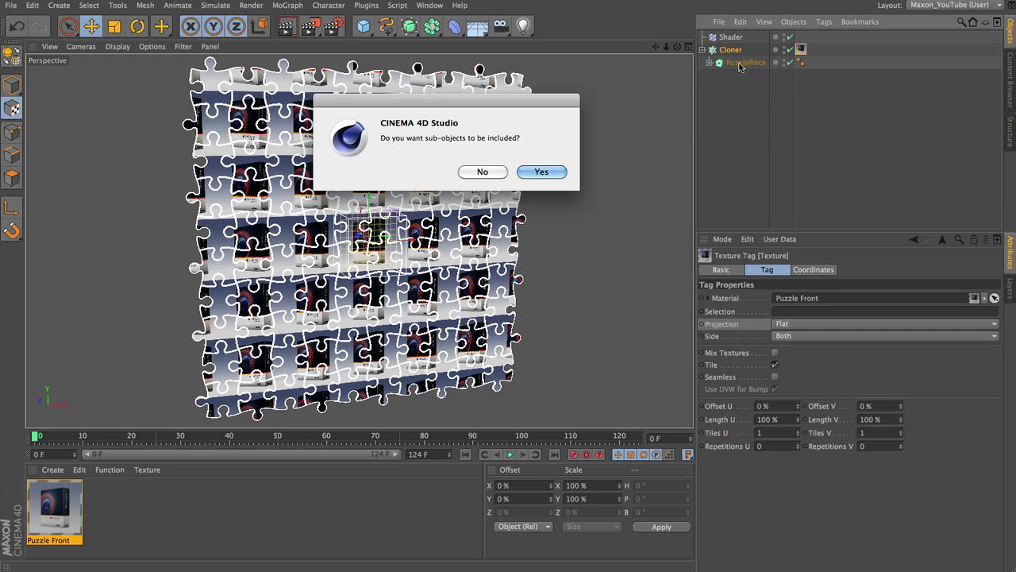
pyautogui.click(545, 173)
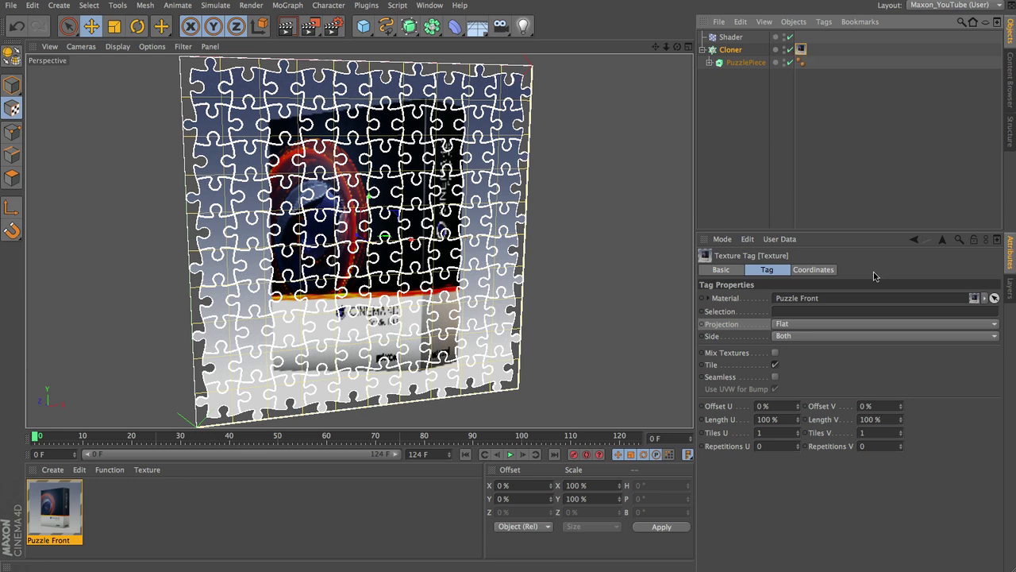
# Examine the texture tag's X and Y size coordinates and render the view to check the image across the puzzle
pyautogui.click(809, 268)
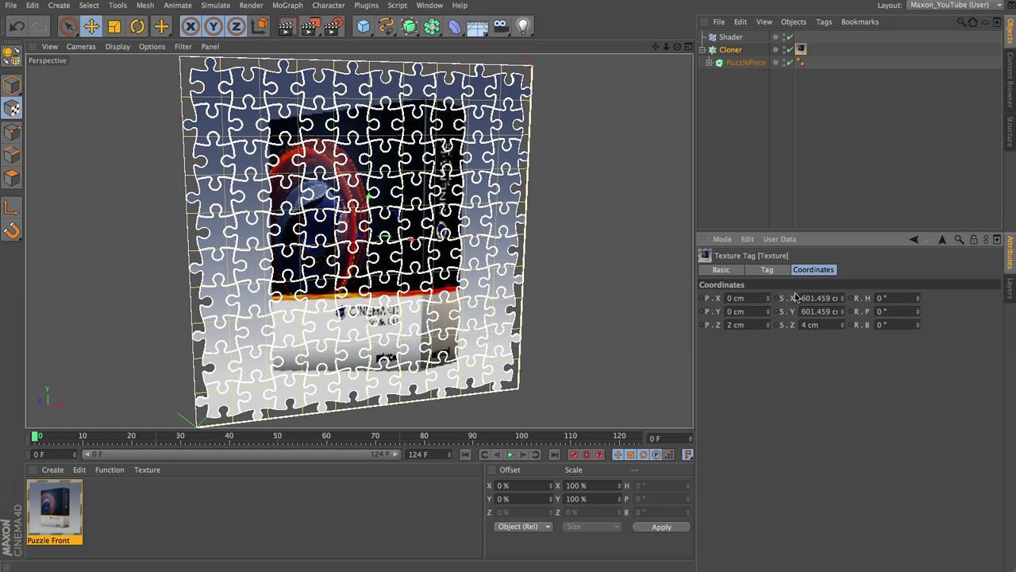
pyautogui.click(818, 298)
pyautogui.click(802, 310)
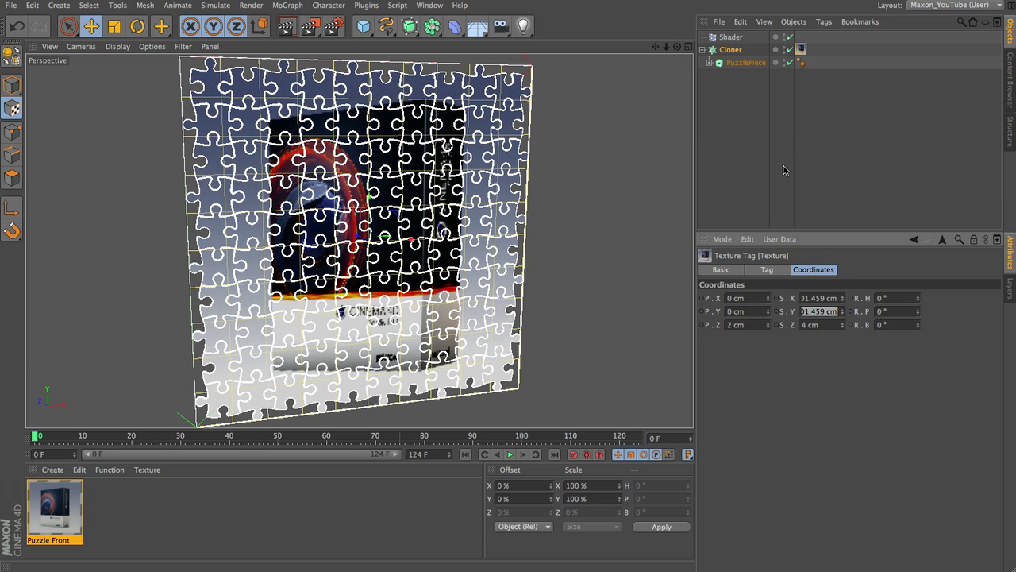
pyautogui.hotkey('ctrl', 'r')
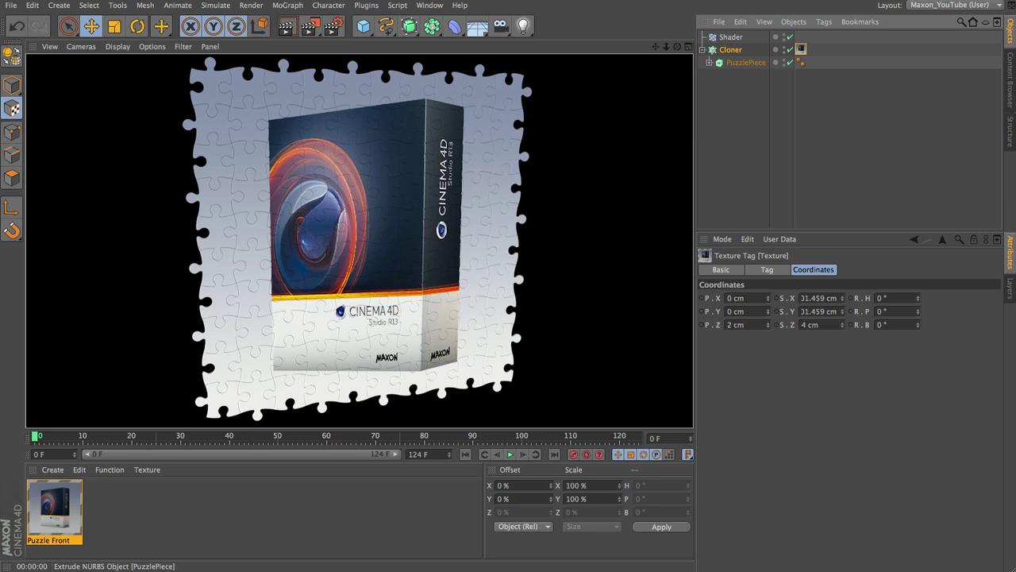
pyautogui.click(792, 49)
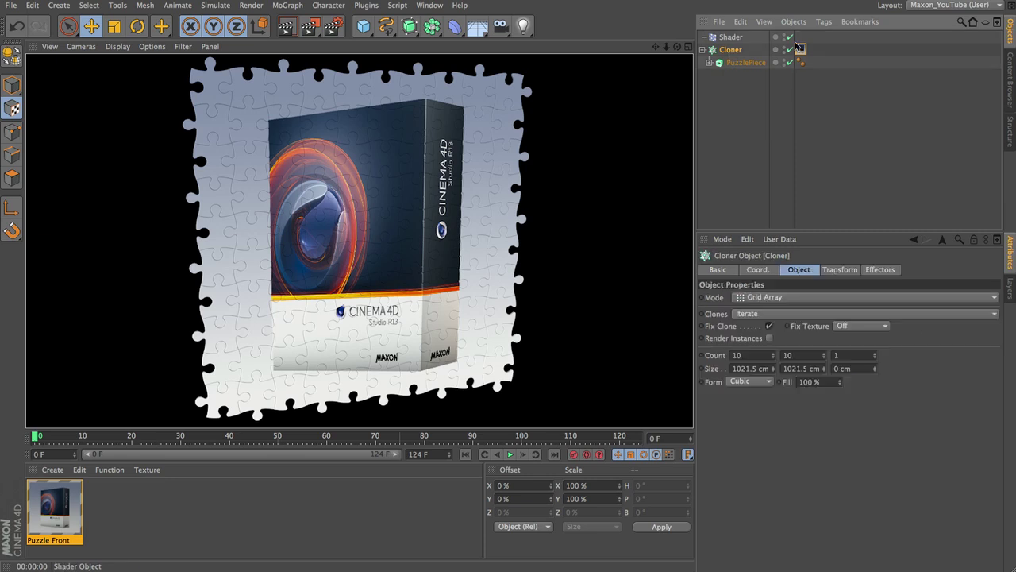
pyautogui.click(802, 49)
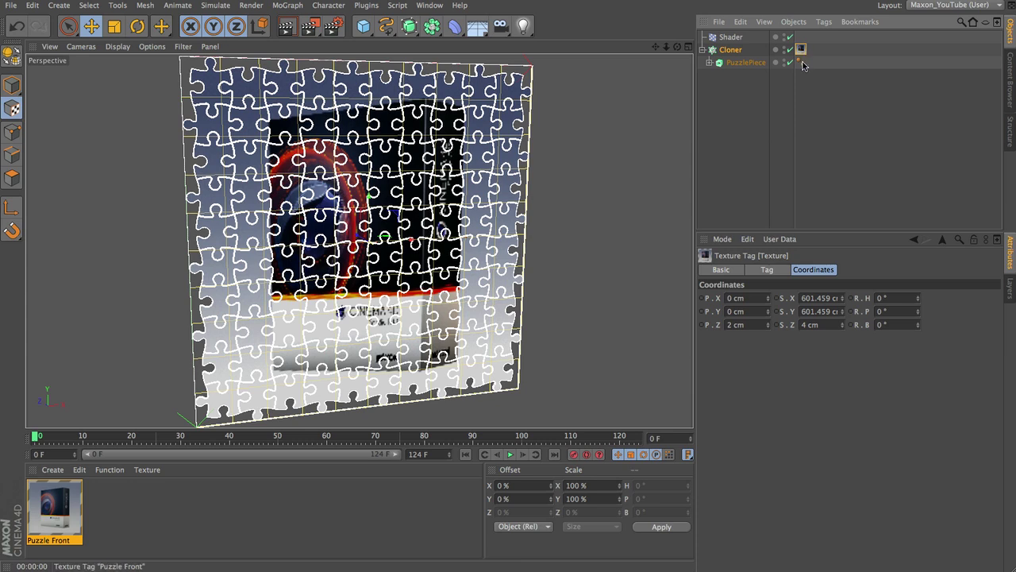
# Add a Random effector to the Cloner
pyautogui.click(782, 270)
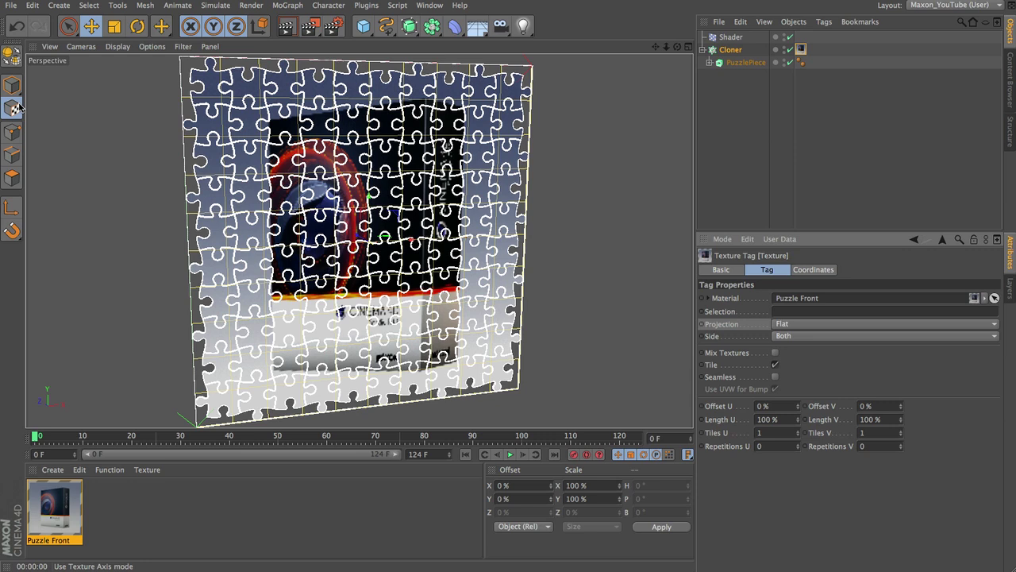
pyautogui.click(731, 50)
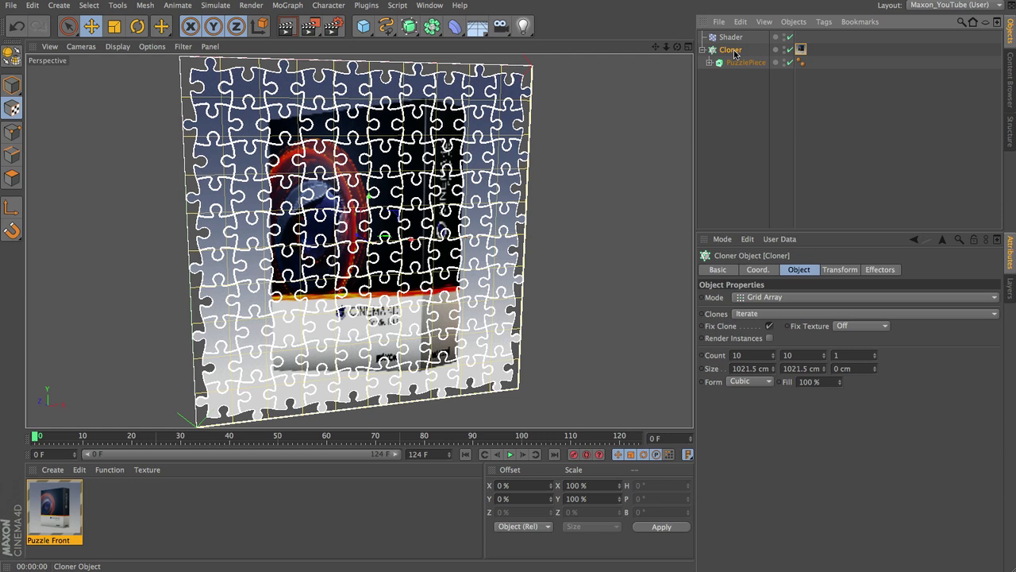
pyautogui.click(288, 6)
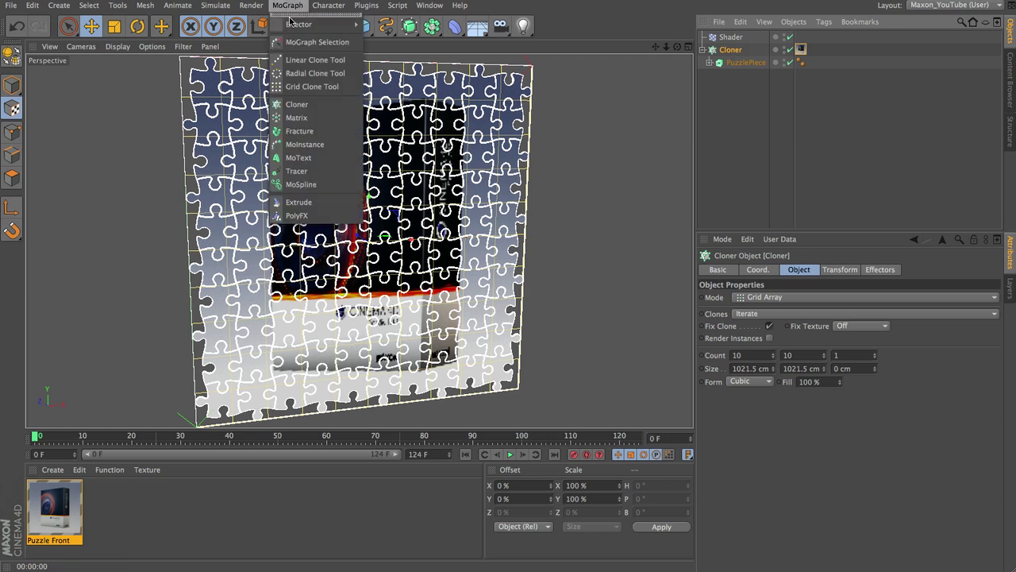
pyautogui.moveTo(318, 24)
pyautogui.click(393, 126)
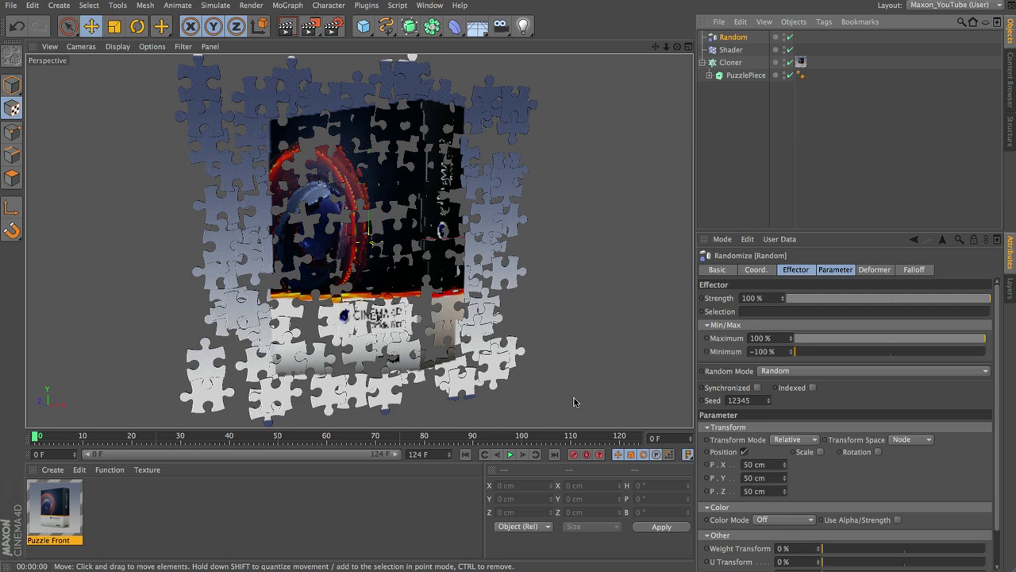
# Set the Random effector's X and Y position offsets to 200 cm each
pyautogui.doubleClick(758, 465)
pyautogui.write('2')
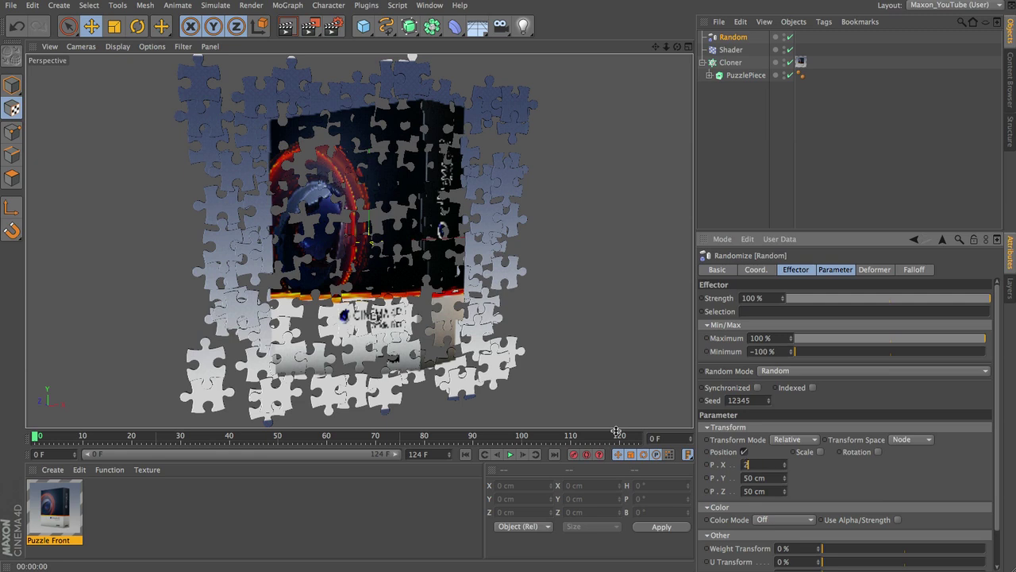
pyautogui.write('00')
pyautogui.press('Tab')
pyautogui.write('200')
pyautogui.press('Return')
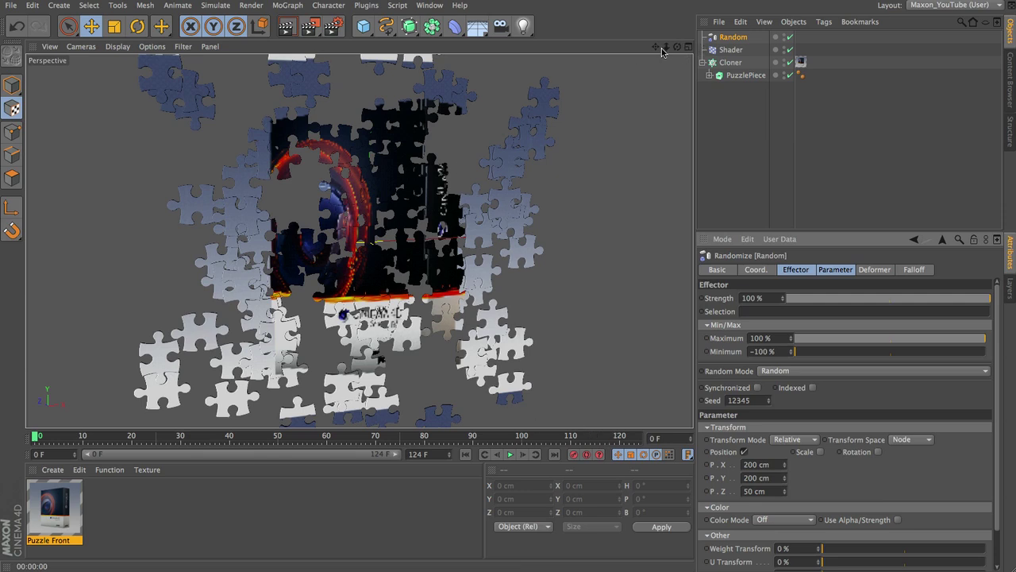
pyautogui.moveTo(666, 46); pyautogui.dragTo(569, 112)
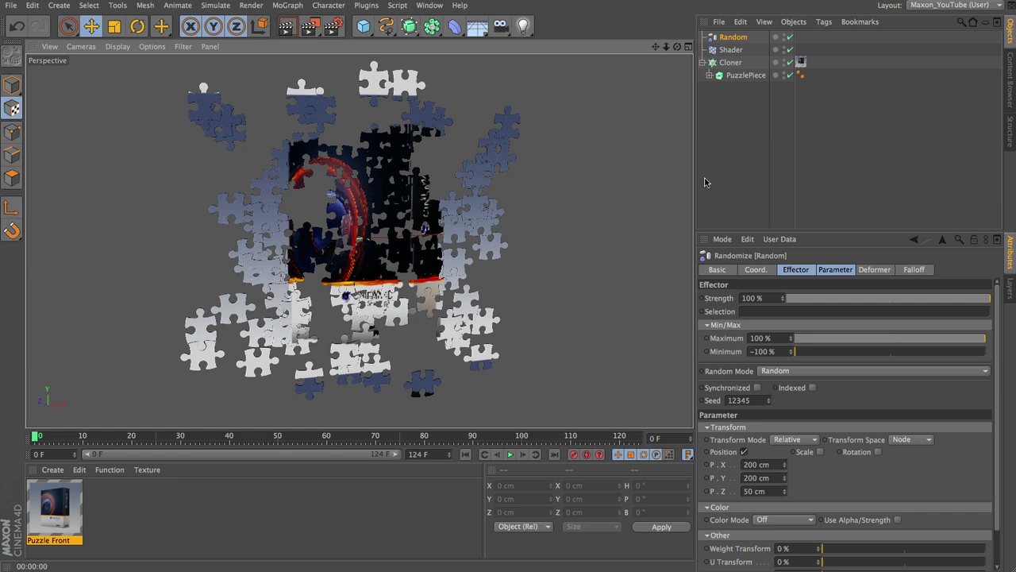
# Toggle the Random effector to compare the scattered and assembled puzzle, leaving it disabled
pyautogui.click(790, 37)
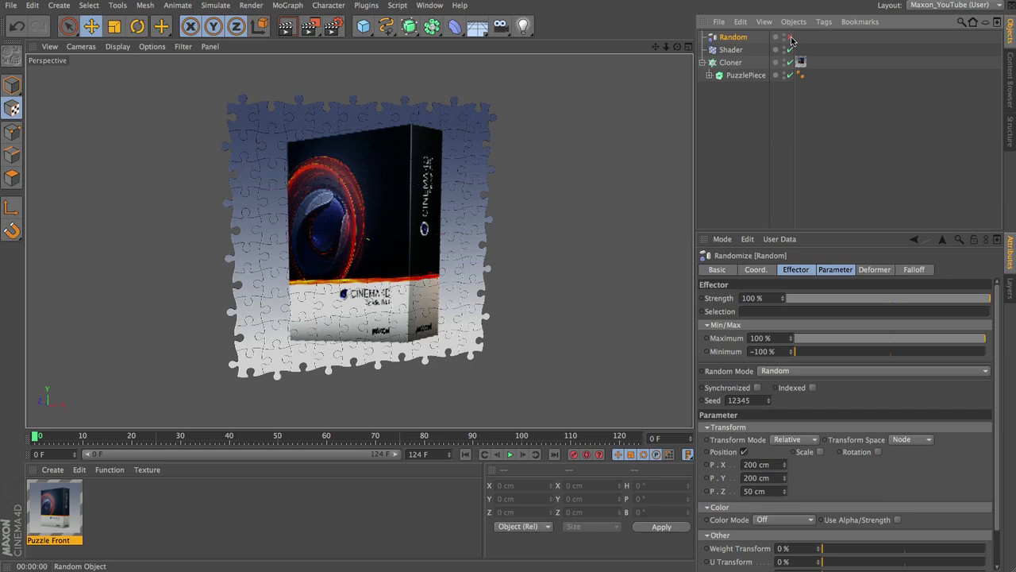
pyautogui.click(791, 38)
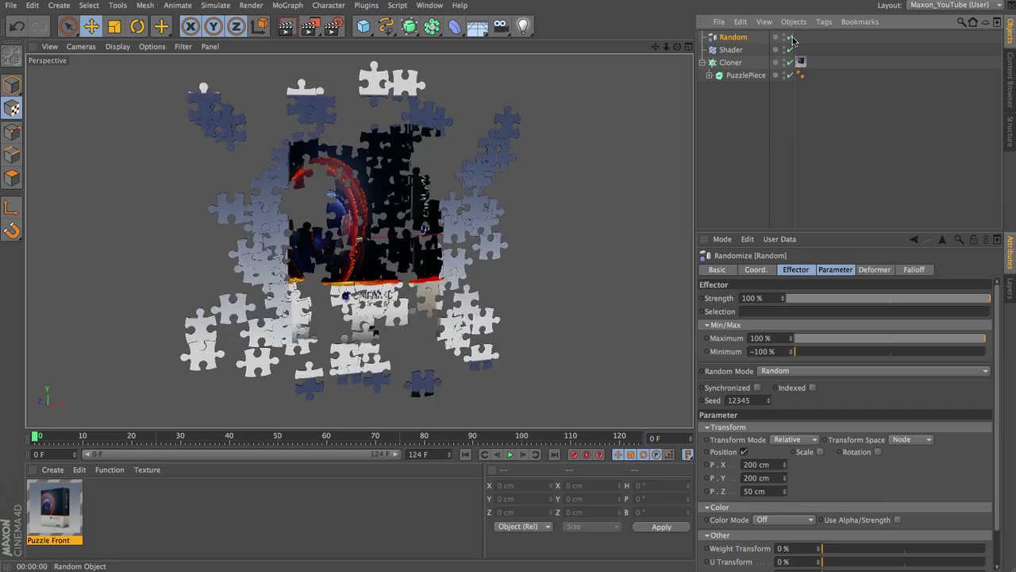
pyautogui.click(791, 37)
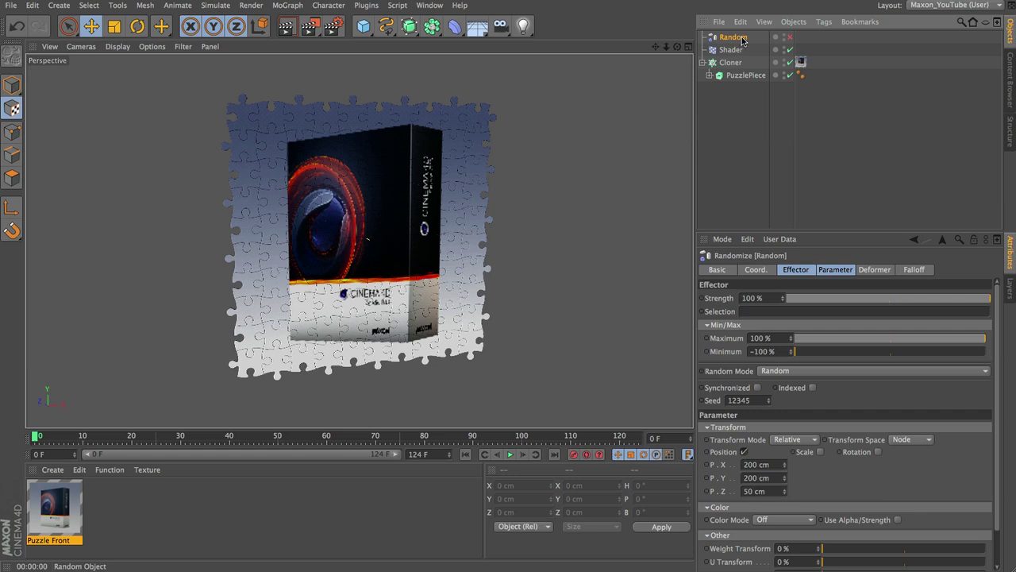
# Set the Cloner's Fix Texture option to Straight
pyautogui.click(737, 64)
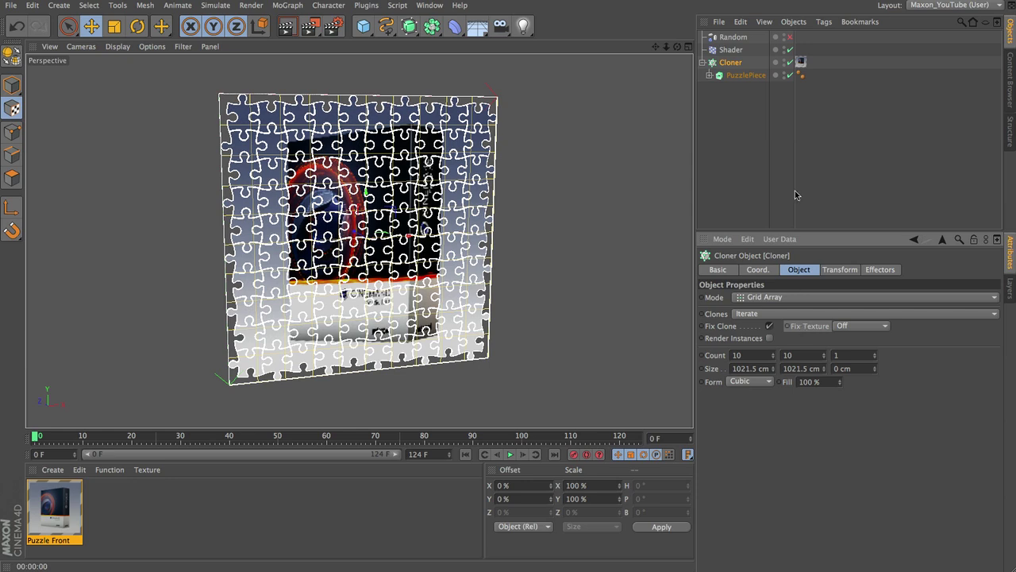
pyautogui.click(732, 37)
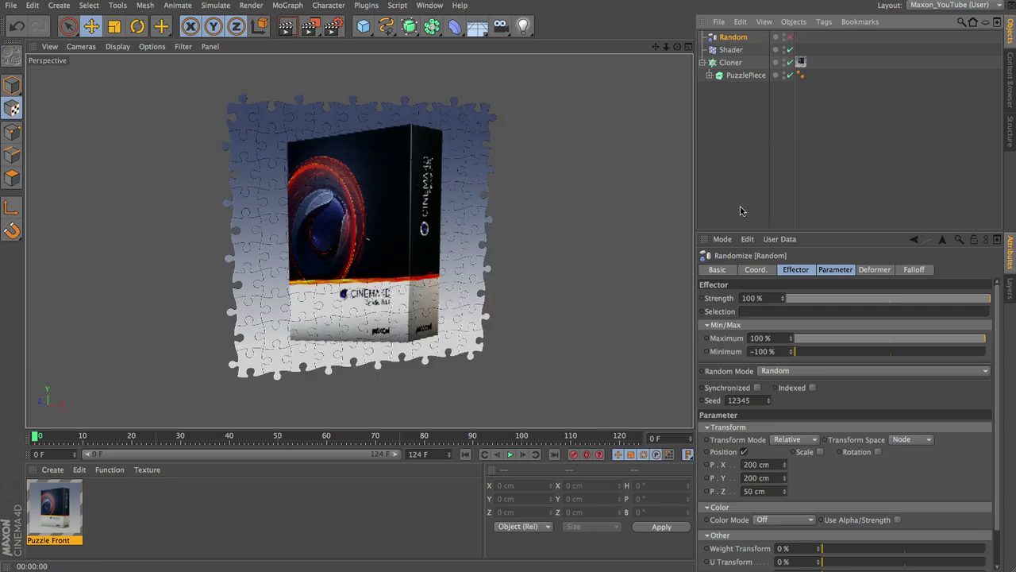
pyautogui.click(731, 62)
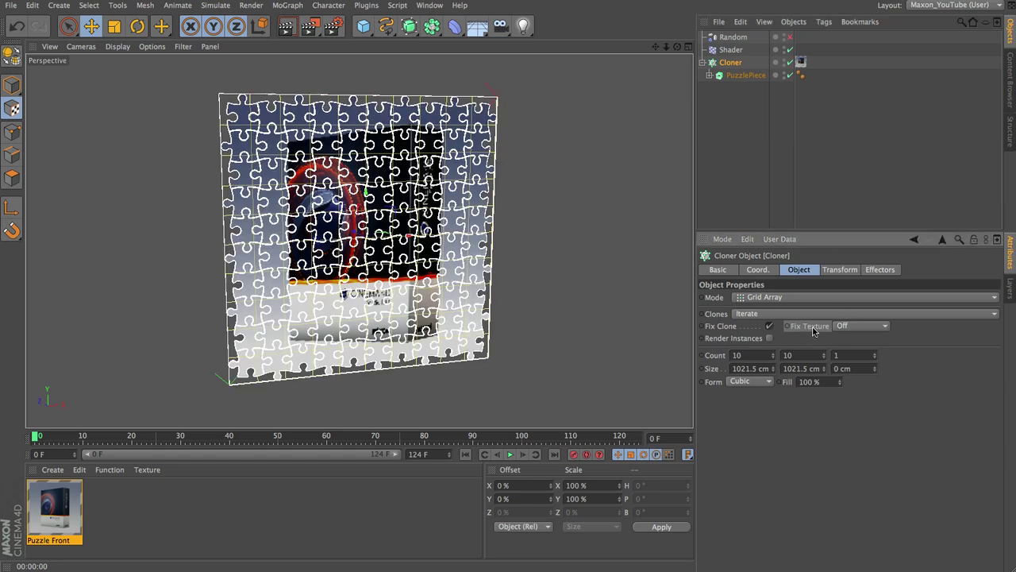
pyautogui.click(862, 326)
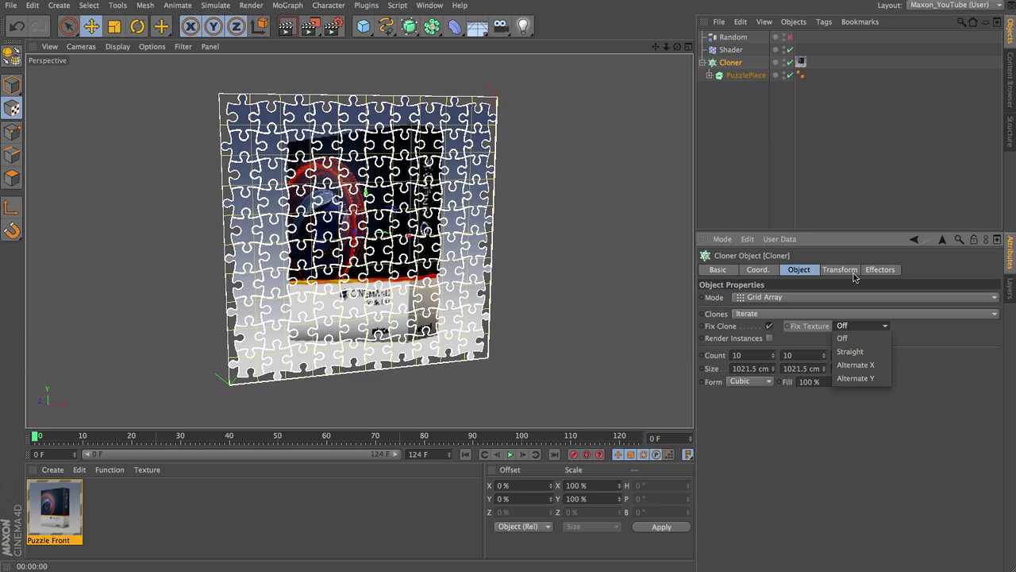
pyautogui.click(851, 351)
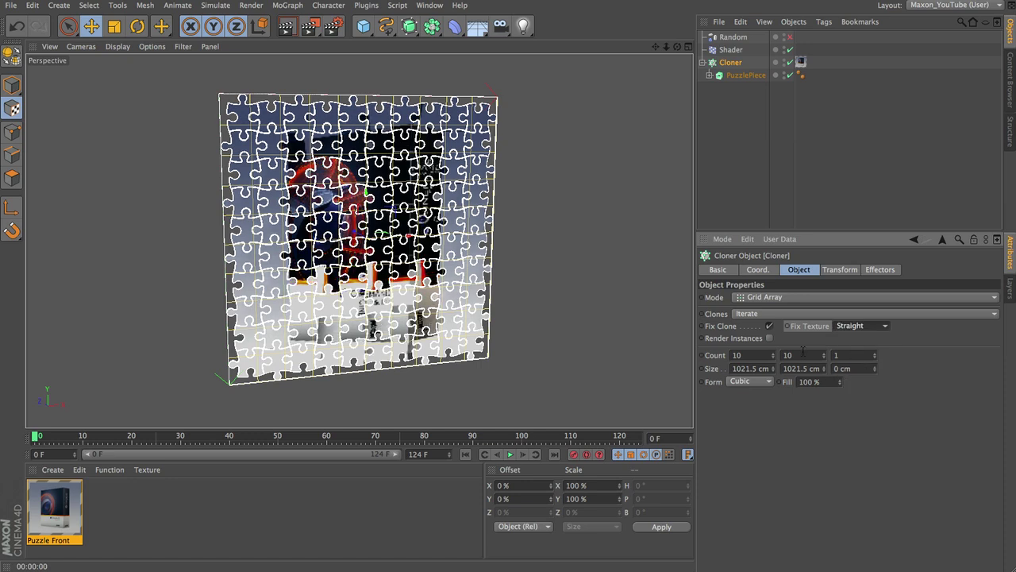
# Render the view with the Shader effector enabled and with it disabled to compare how the image maps onto the pieces
pyautogui.click(734, 128)
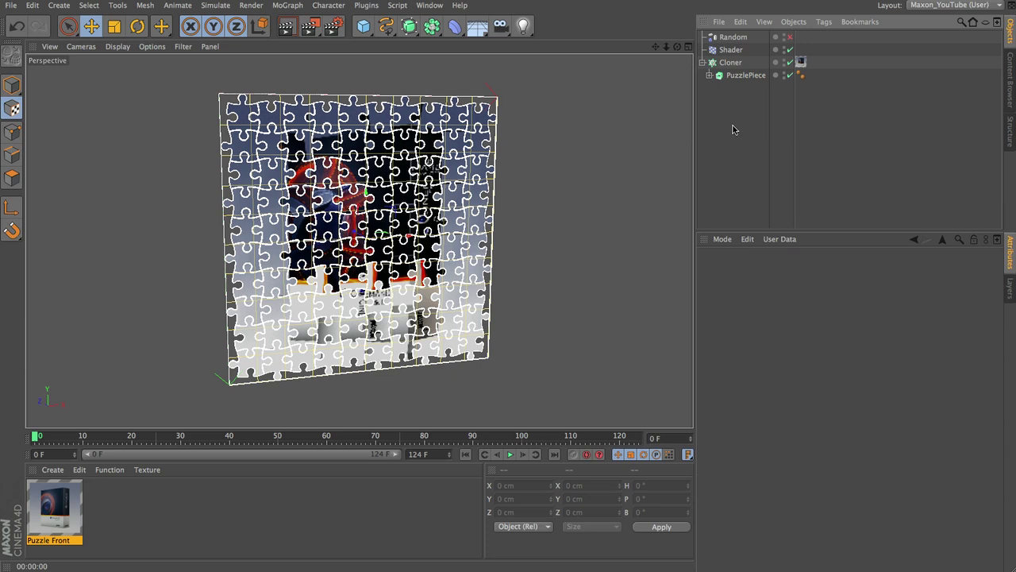
pyautogui.hotkey('ctrl', 'r')
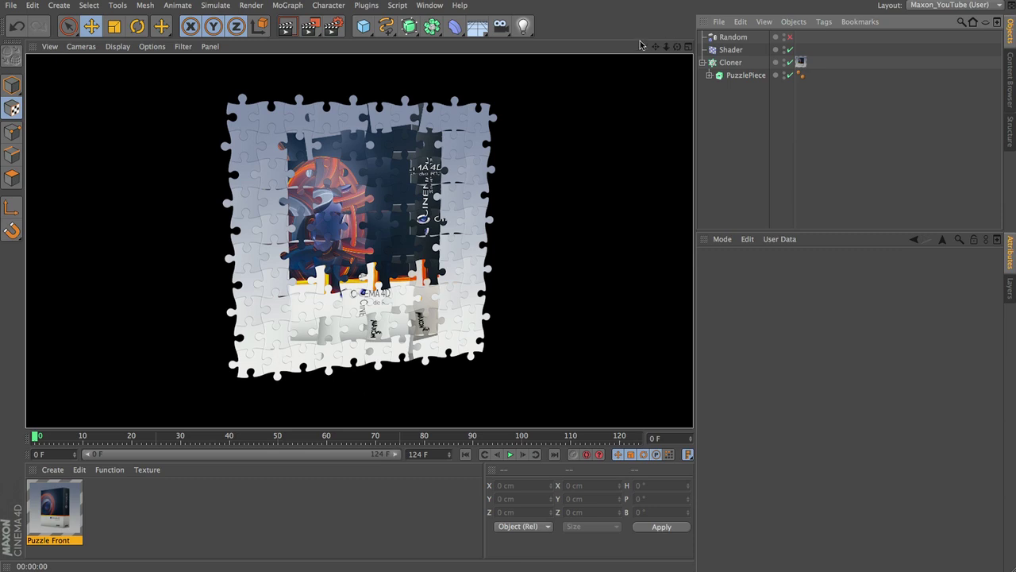
pyautogui.click(790, 50)
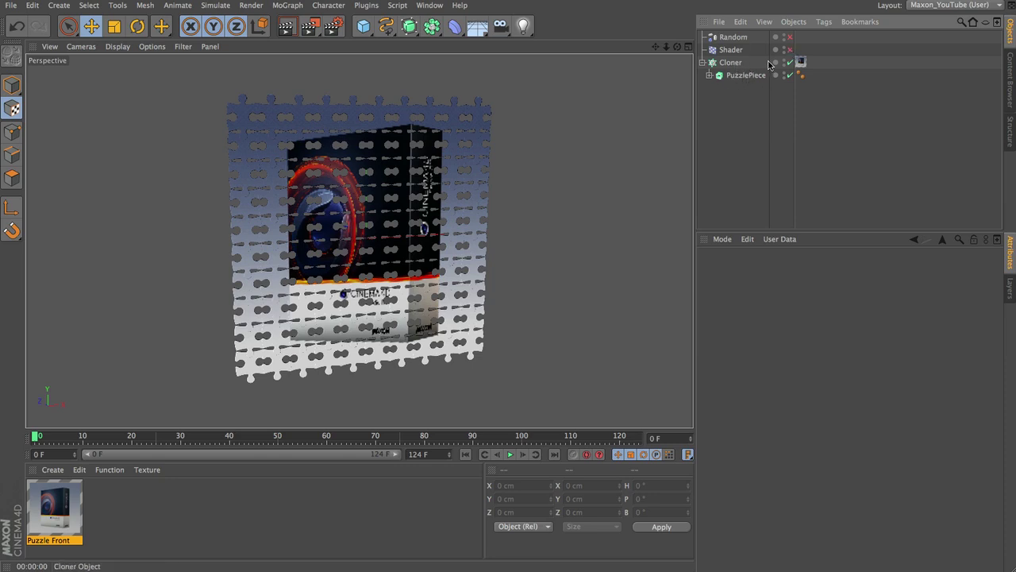
pyautogui.hotkey('ctrl', 'r')
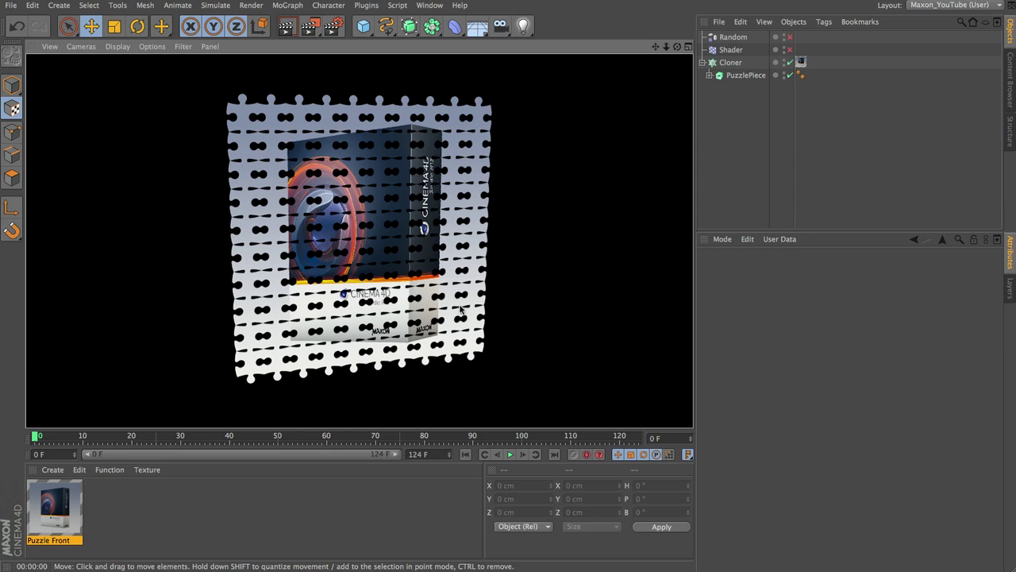
# Enable the Random and Shader effectors, toggling Random to compare the fixed texture on scattered and assembled pieces
pyautogui.click(790, 38)
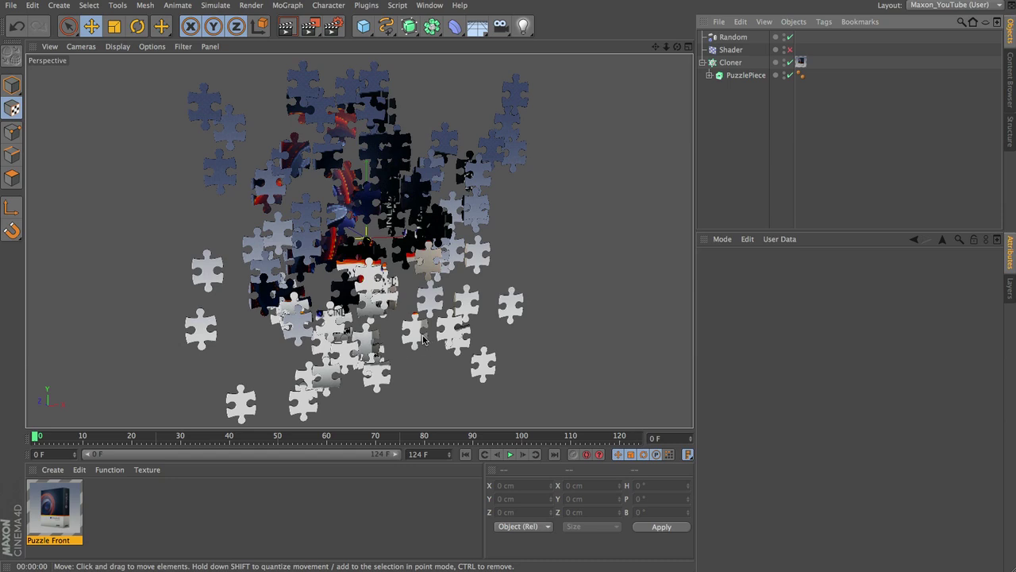
pyautogui.click(790, 50)
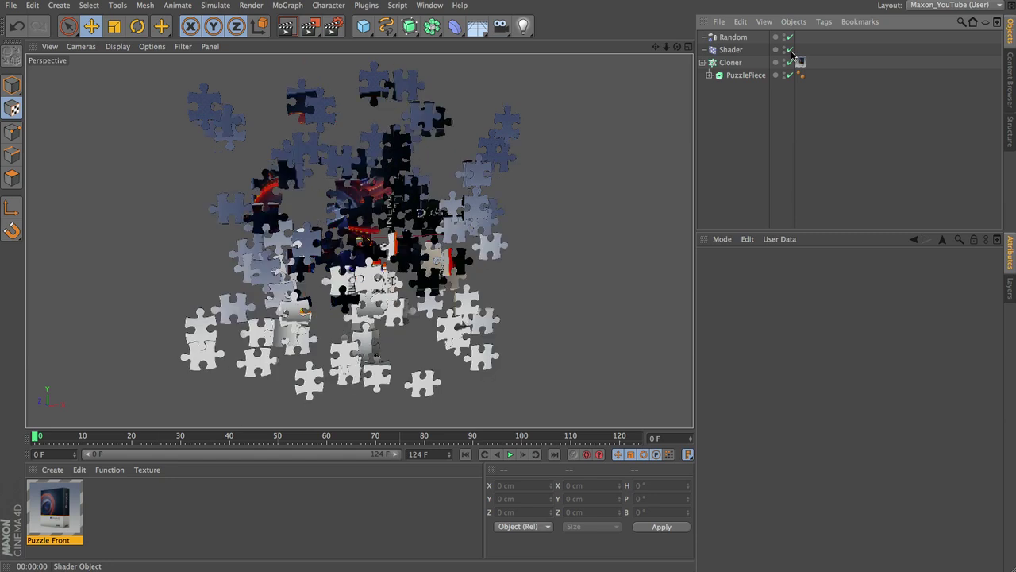
pyautogui.click(790, 37)
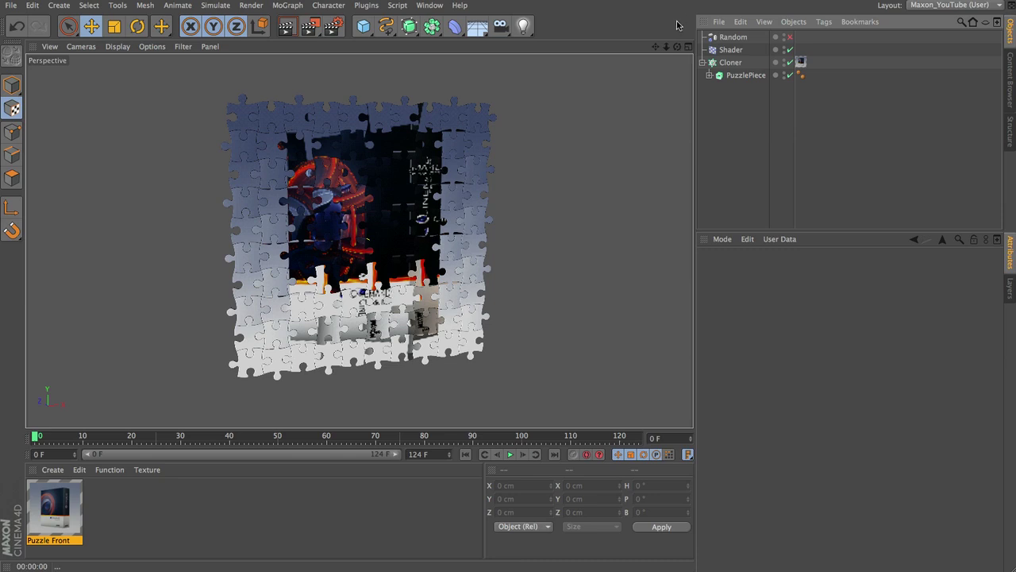
pyautogui.click(790, 38)
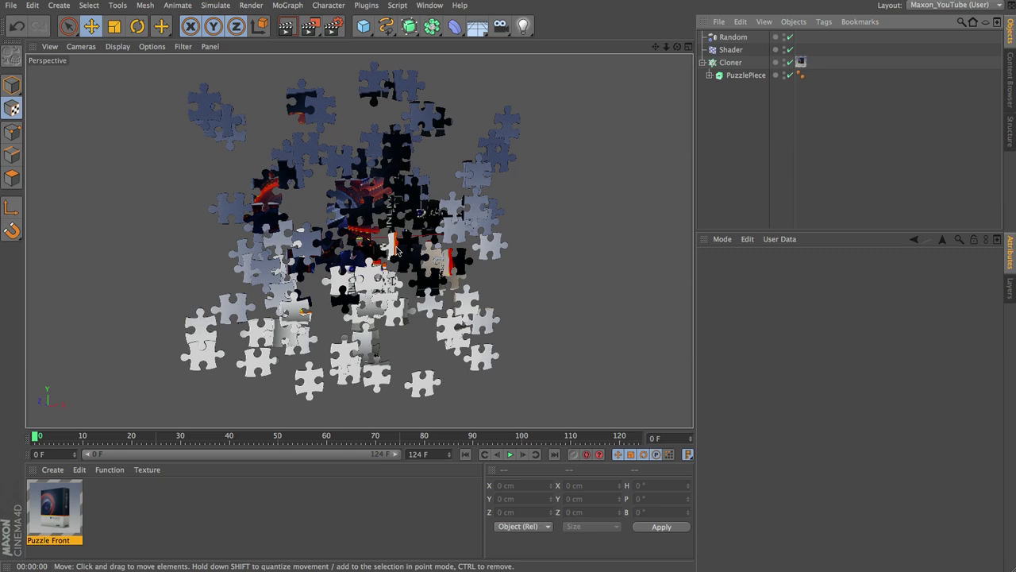
# Vary the Random effector's strength to check the textured pieces' movement, returning it to 100 %
pyautogui.click(733, 37)
pyautogui.moveTo(927, 300)
pyautogui.mouseDown()
pyautogui.moveTo(893, 302)
pyautogui.moveTo(985, 301)
pyautogui.moveTo(841, 303)
pyautogui.moveTo(921, 303)
pyautogui.mouseUp()
pyautogui.click(988, 298)
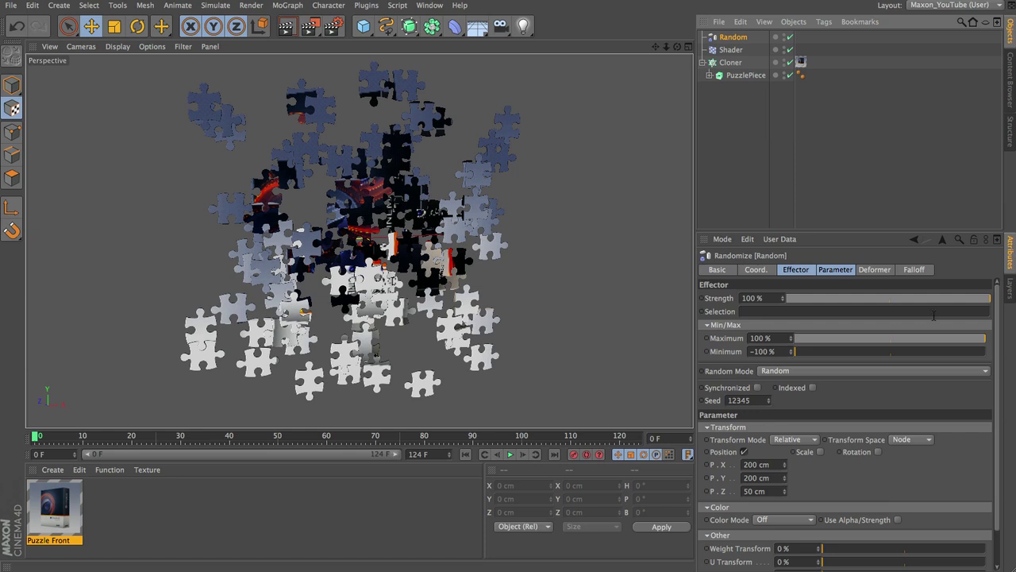
# Delete the Cloner's Puzzle Front texture tag and test the Random effector's strength on the untextured pieces, returning it to 100 %
pyautogui.click(802, 62)
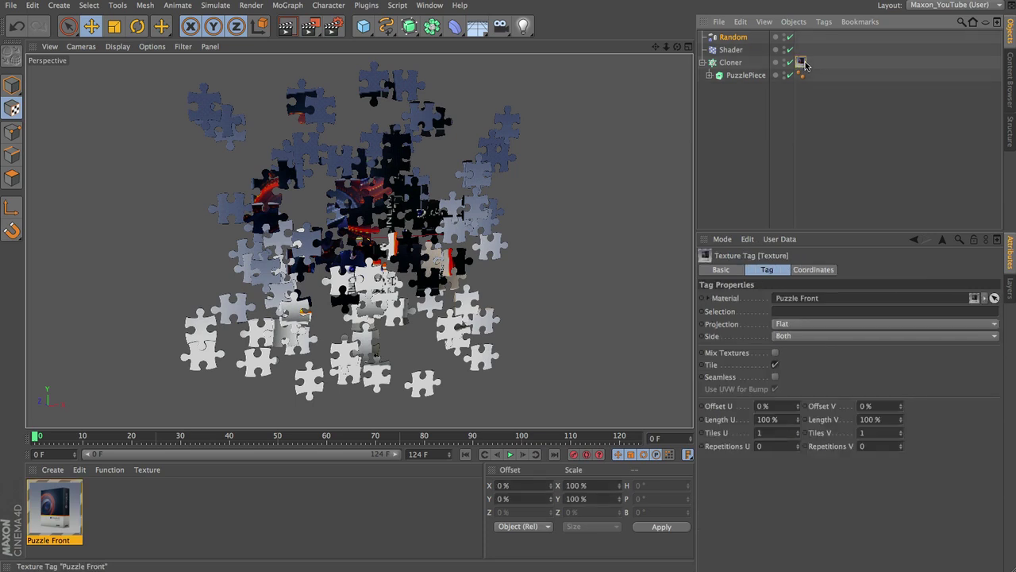
pyautogui.press('Delete')
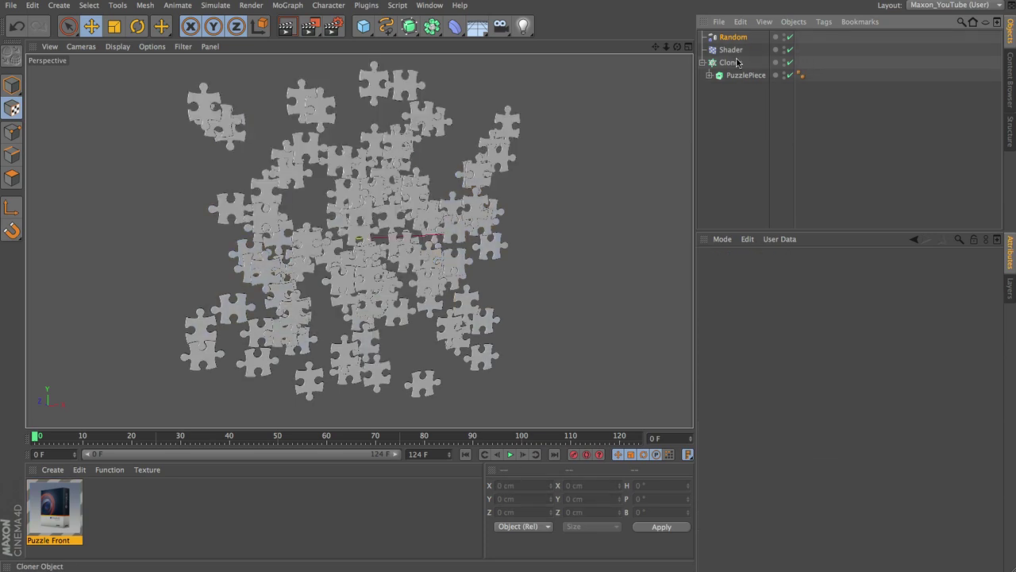
pyautogui.click(732, 36)
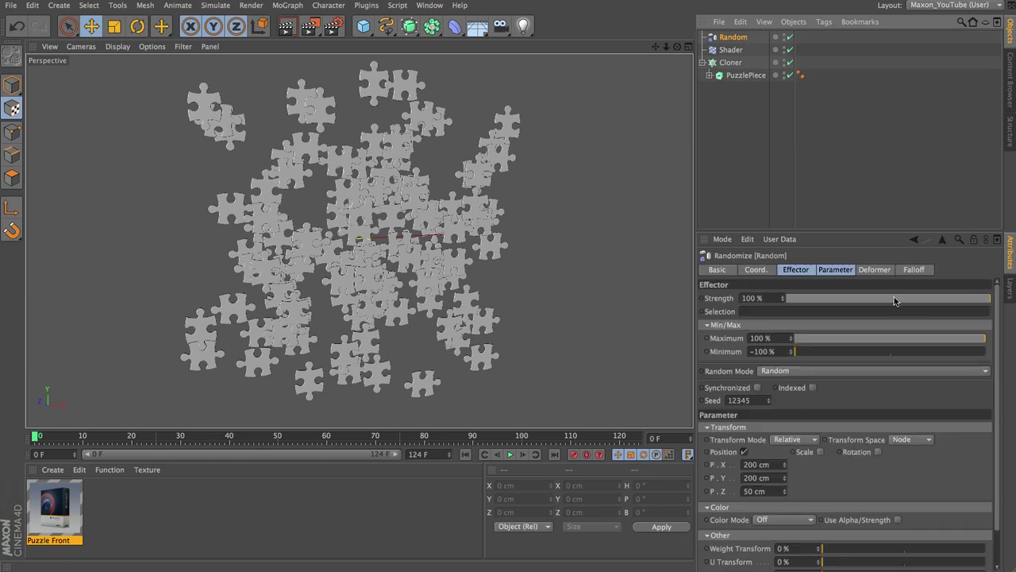
pyautogui.moveTo(984, 305); pyautogui.dragTo(975, 305)
pyautogui.moveTo(826, 302); pyautogui.dragTo(990, 302)
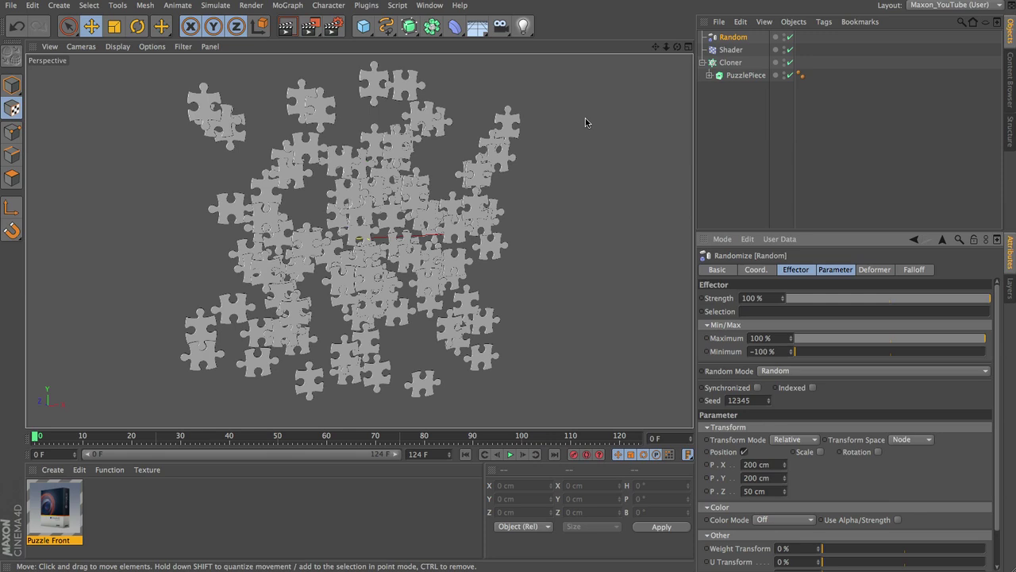
# Disable the Random, Shader and Cloner objects, expand PuzzlePiece and frame the single extruded piece in the view
pyautogui.moveTo(789, 62); pyautogui.dragTo(797, 21)
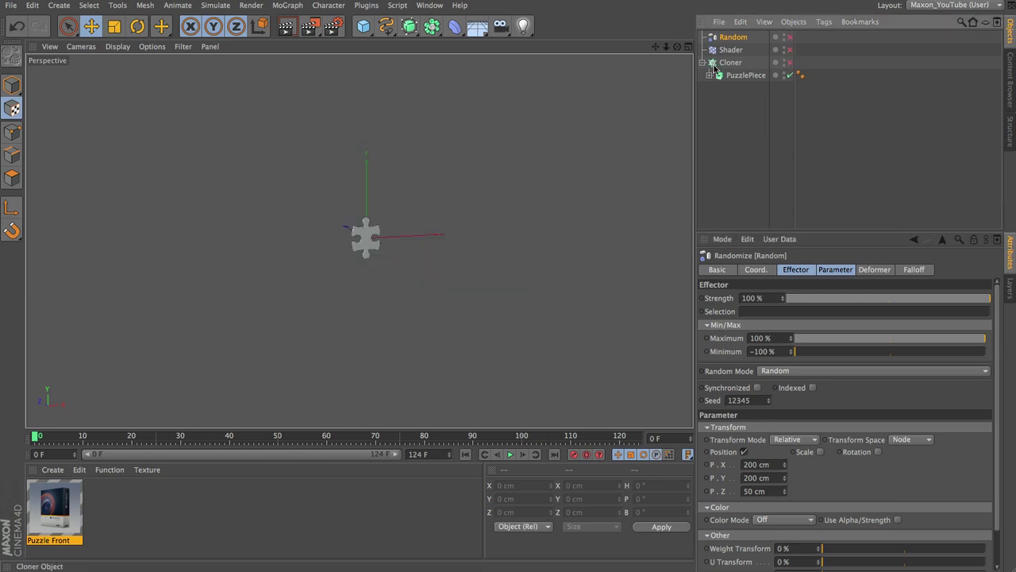
pyautogui.click(709, 74)
pyautogui.click(746, 75)
pyautogui.click(767, 88)
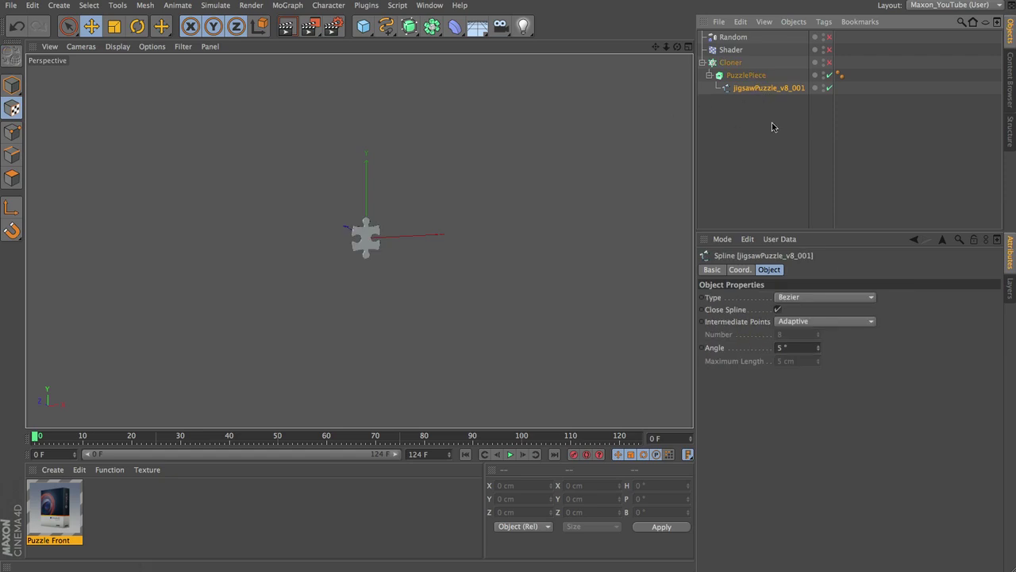
pyautogui.click(755, 75)
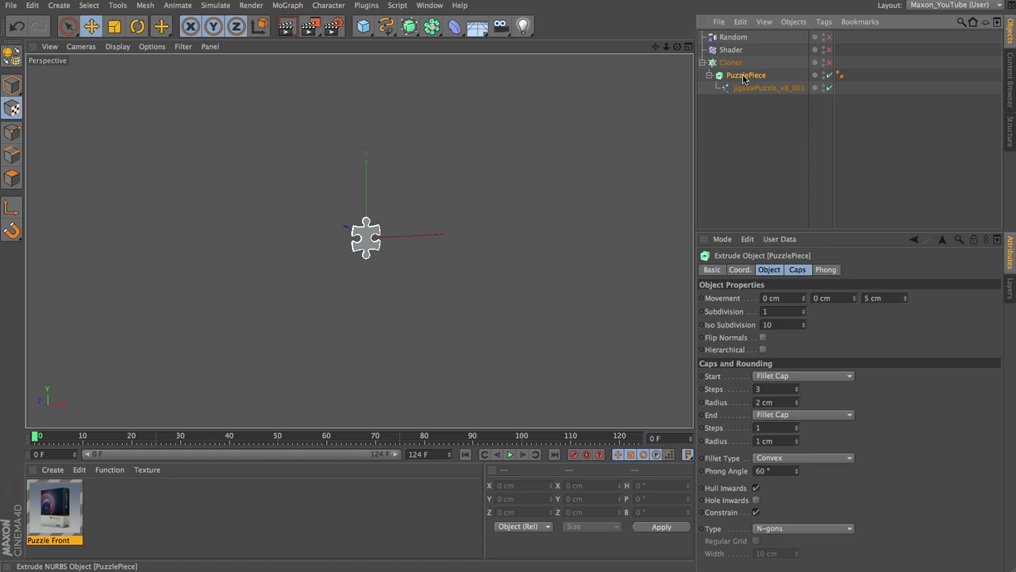
pyautogui.press('h')
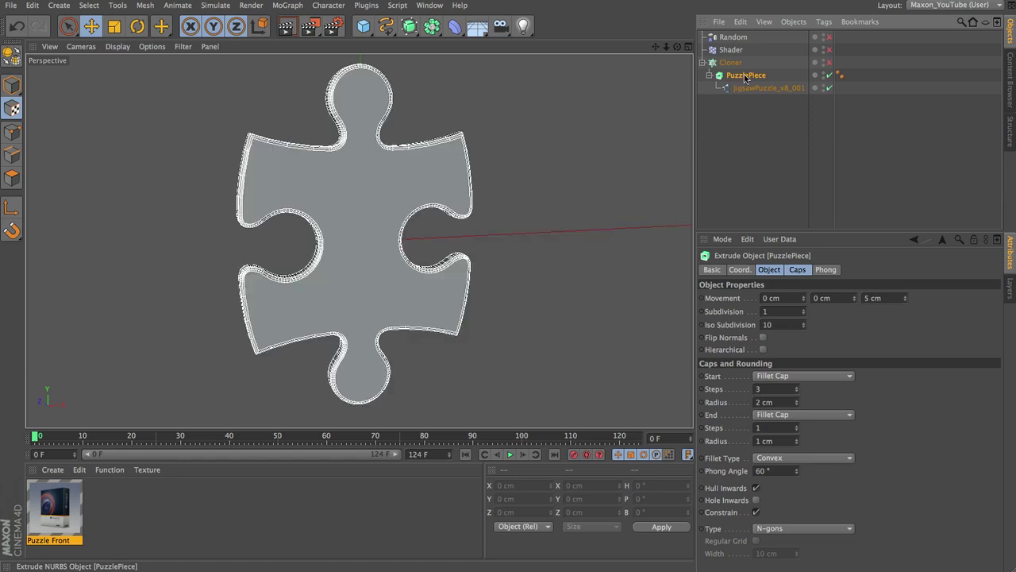
# Examine the puzzle piece's front, back and rounded edges together with its extrude and cap settings
pyautogui.keyDown('alt'); pyautogui.moveTo(370, 196); pyautogui.dragTo(454, 244); pyautogui.keyUp('alt')
pyautogui.scroll(5, 458, 182)
pyautogui.keyDown('alt'); pyautogui.moveTo(458, 182); pyautogui.dragTo(352, 308); pyautogui.keyUp('alt')
pyautogui.keyDown('alt'); pyautogui.moveTo(383, 147); pyautogui.dragTo(379, 194); pyautogui.keyUp('alt')
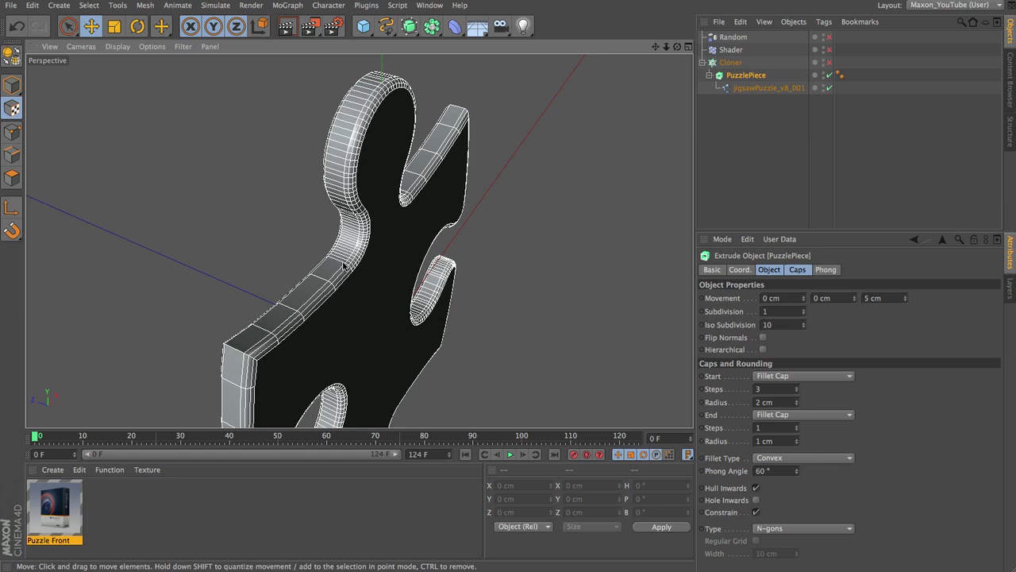
pyautogui.keyDown('alt'); pyautogui.moveTo(341, 346); pyautogui.dragTo(353, 206); pyautogui.keyUp('alt')
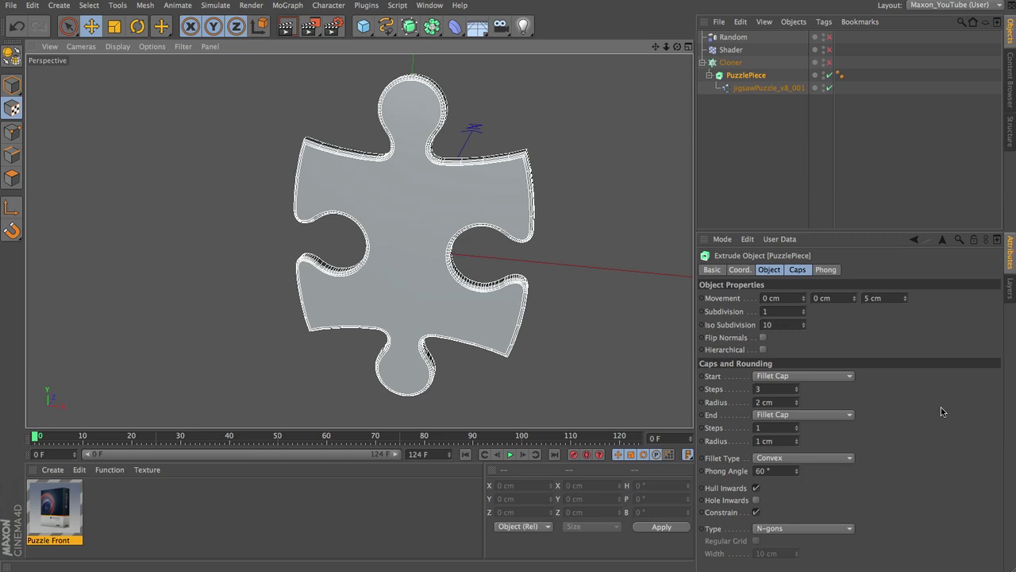
pyautogui.moveTo(892, 232); pyautogui.dragTo(892, 188)
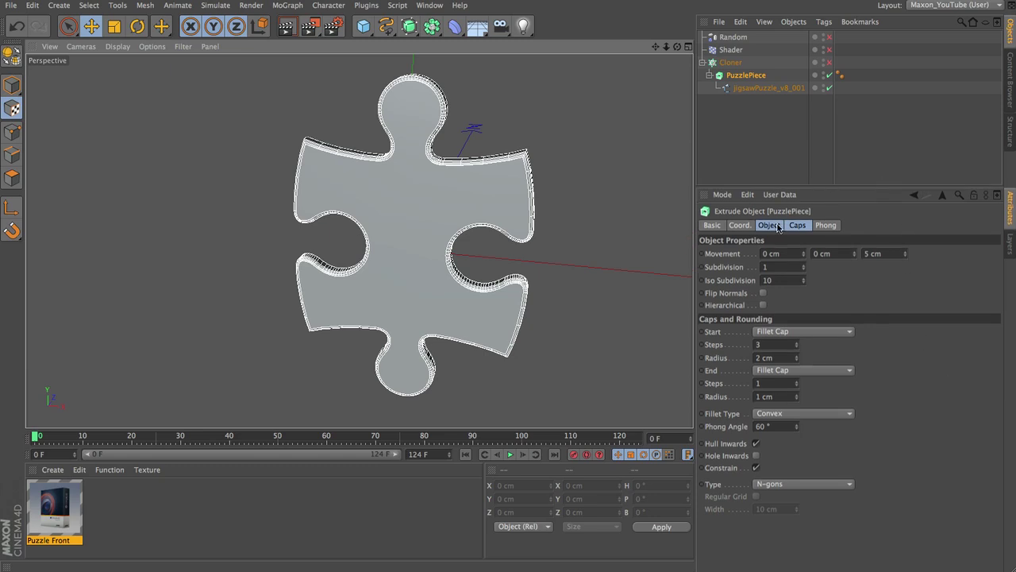
# Show only the PuzzlePiece extrude's cap settings and set the cap type to Triangles
pyautogui.click(770, 226)
pyautogui.click(797, 225)
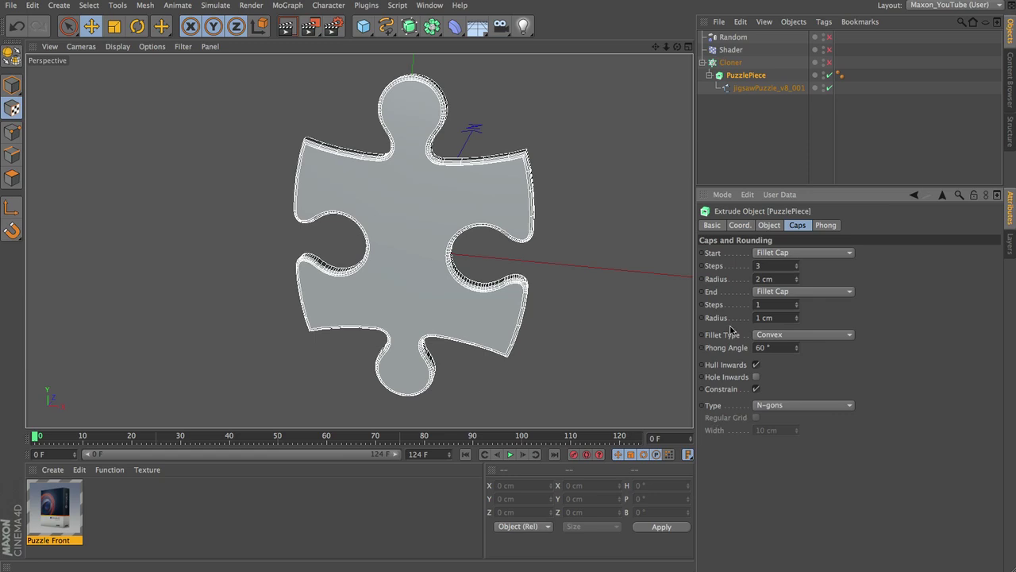
pyautogui.click(791, 405)
pyautogui.click(808, 417)
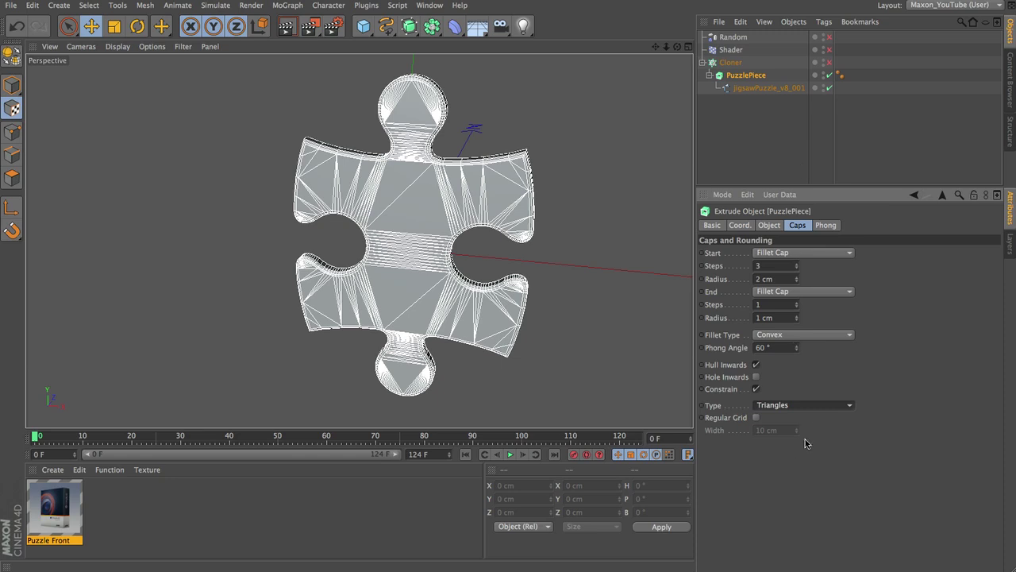
# Examine the jigsaw spline's intermediate-point settings and the triangulated mesh on the piece's front cap
pyautogui.click(775, 89)
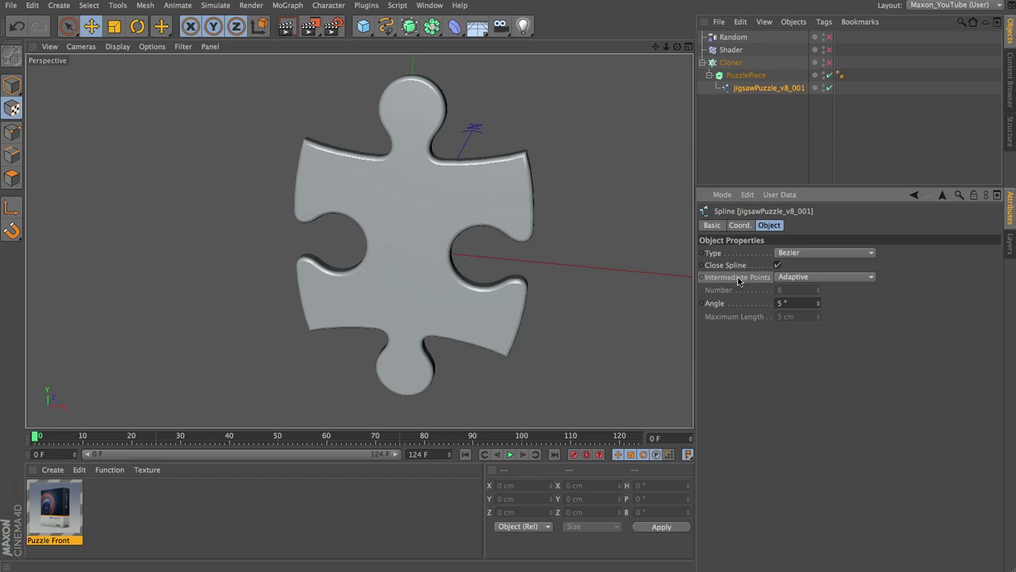
pyautogui.click(785, 303)
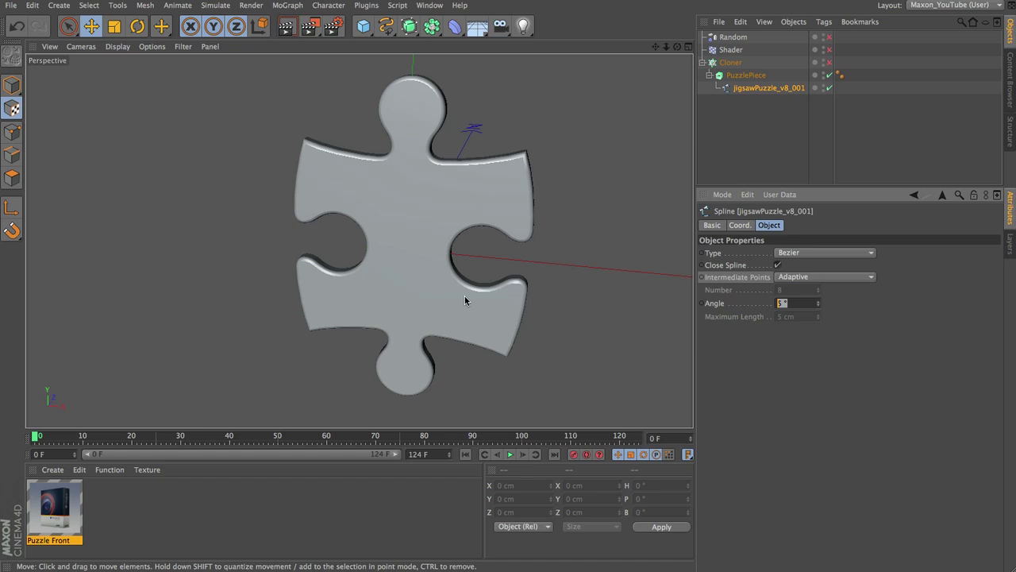
pyautogui.click(751, 75)
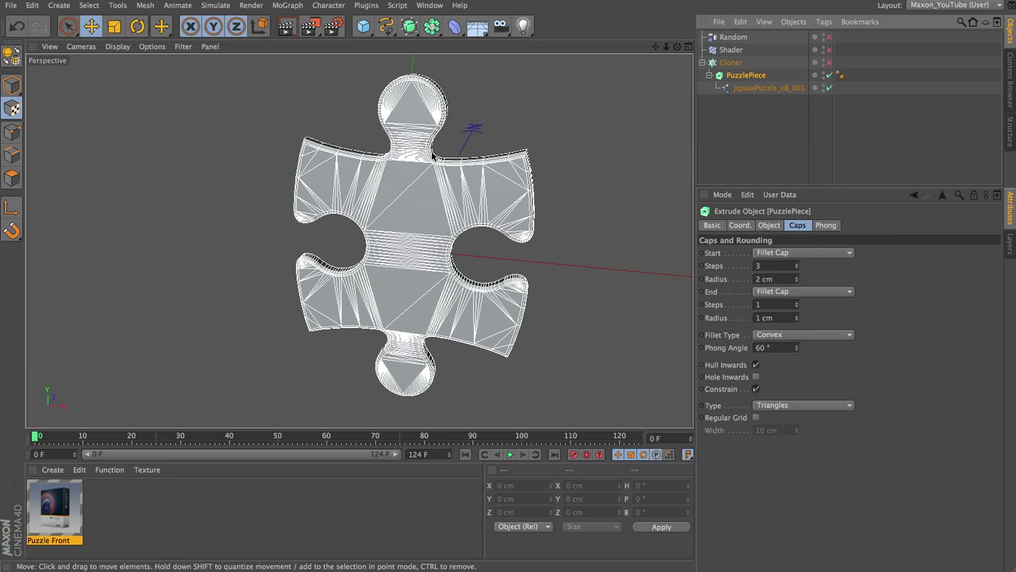
pyautogui.scroll(6, 437, 157)
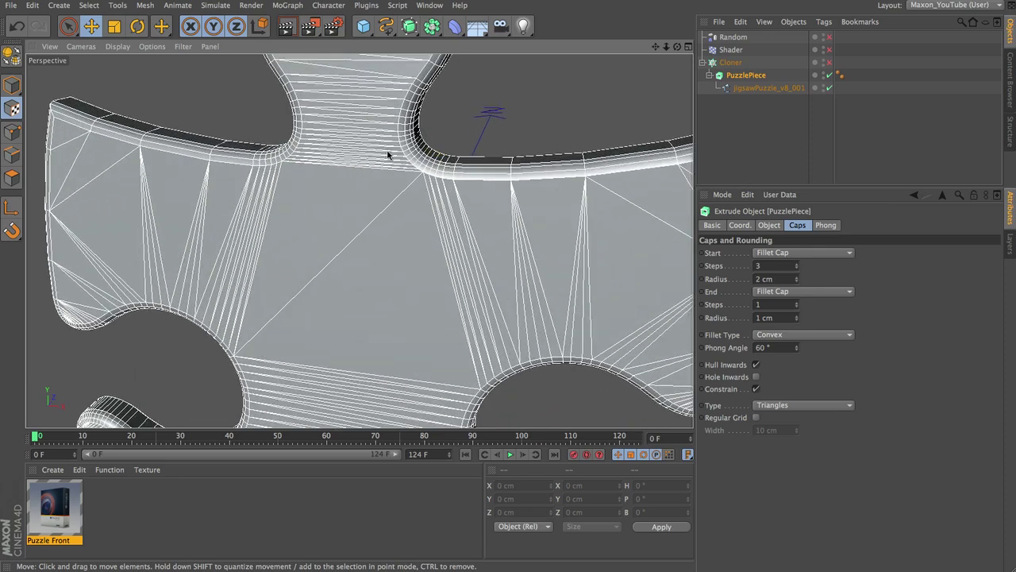
pyautogui.scroll(-5, 432, 172)
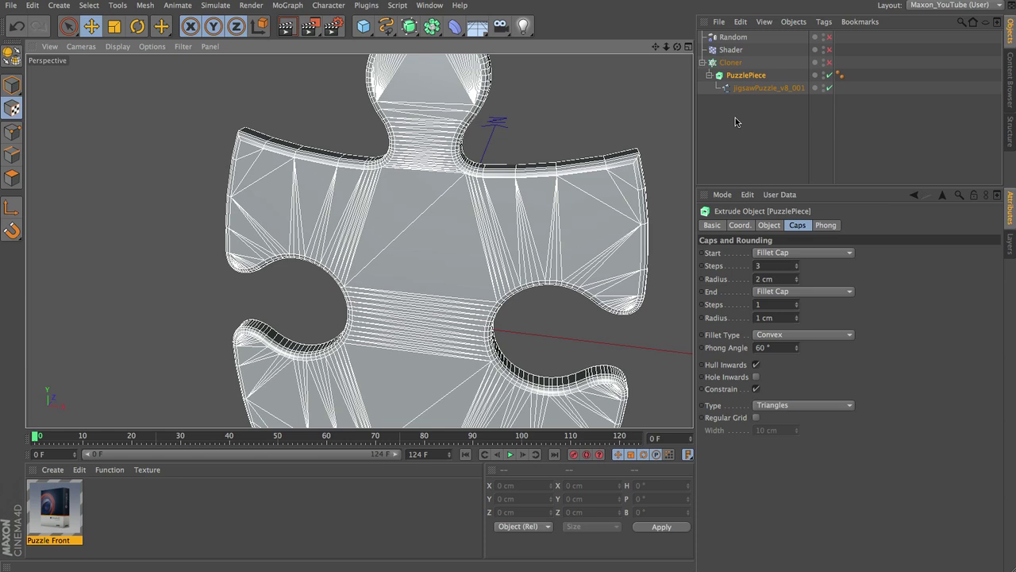
# Set the jigsaw spline's adaptive intermediate-point angle to 35° to reduce the piece's mesh density
pyautogui.click(772, 89)
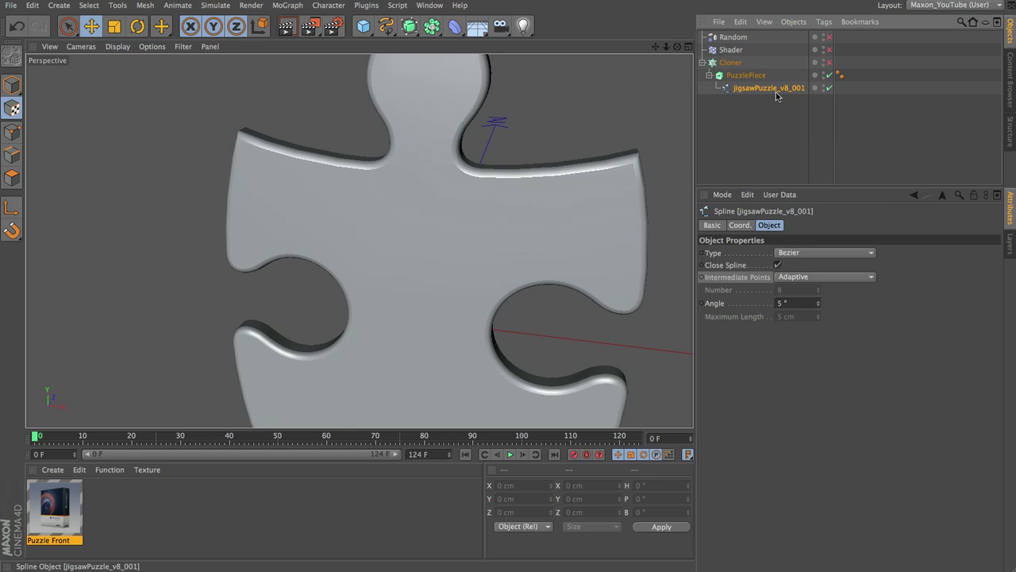
pyautogui.click(803, 307)
pyautogui.write('35')
pyautogui.press('Return')
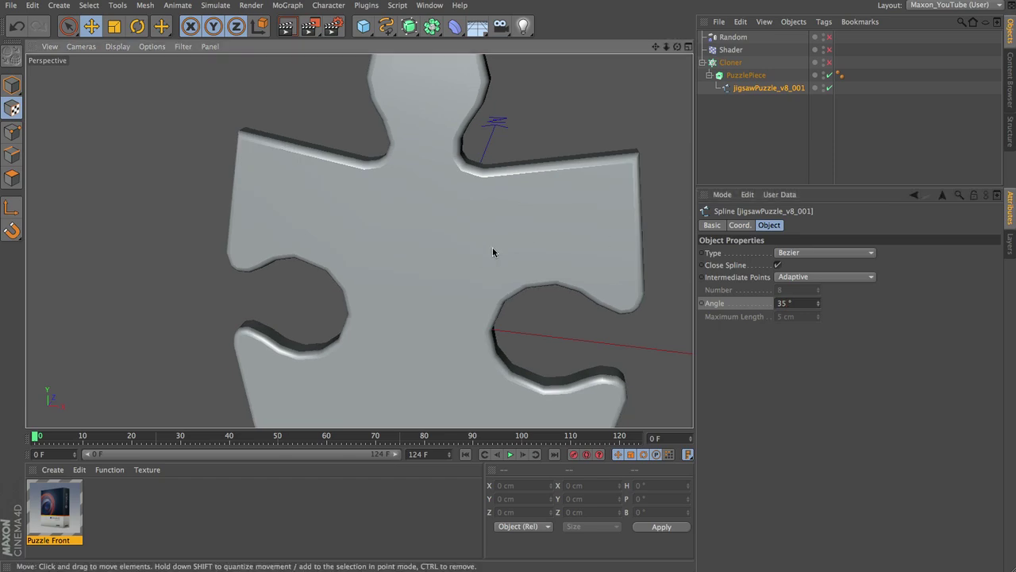
pyautogui.scroll(-3, 490, 246)
pyautogui.scroll(-3, 488, 222)
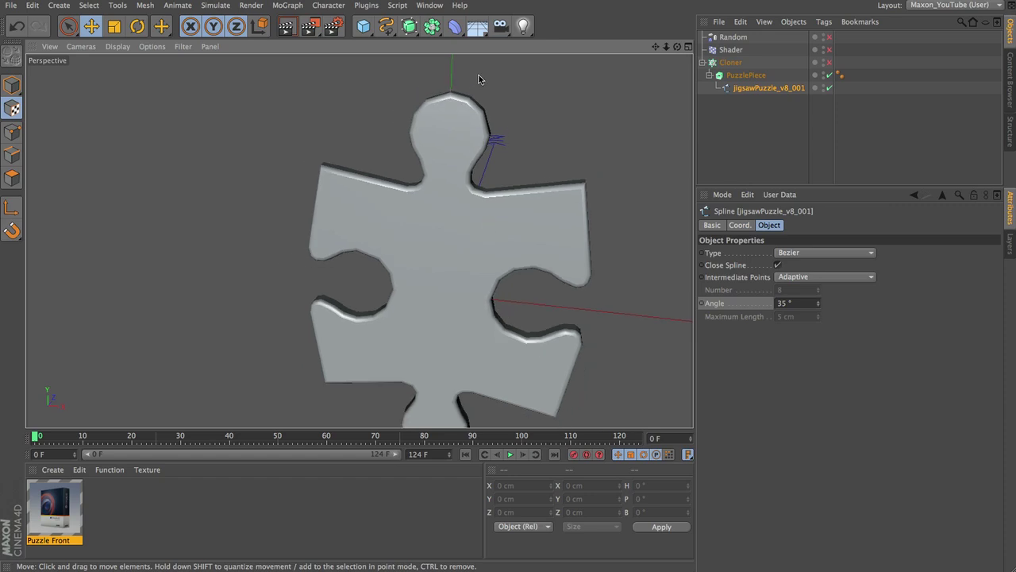
# Inspect the PuzzlePiece's reduced triangulation up close and as a whole, and render the view
pyautogui.click(763, 75)
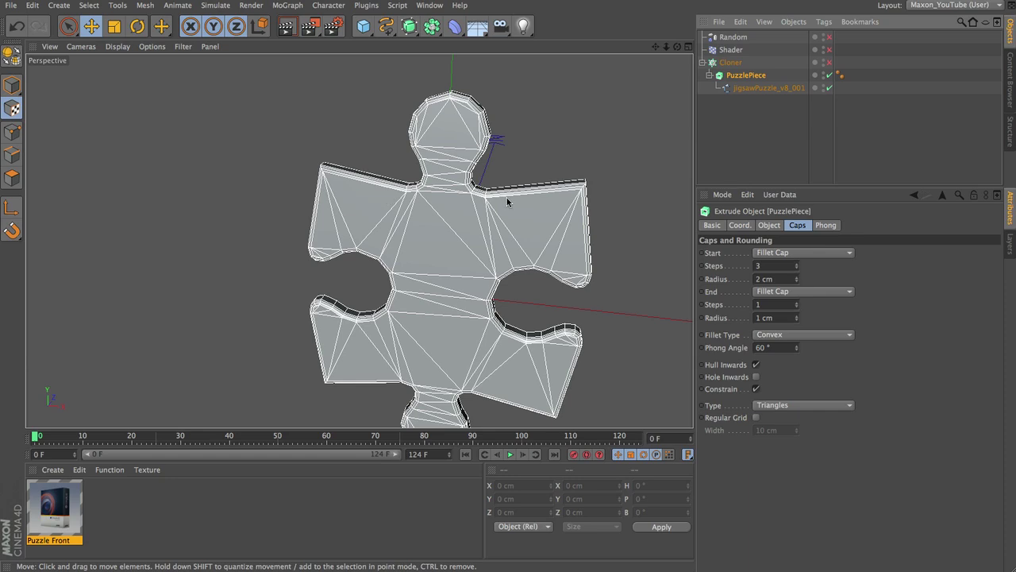
pyautogui.scroll(6, 505, 197)
pyautogui.scroll(-3, 385, 167)
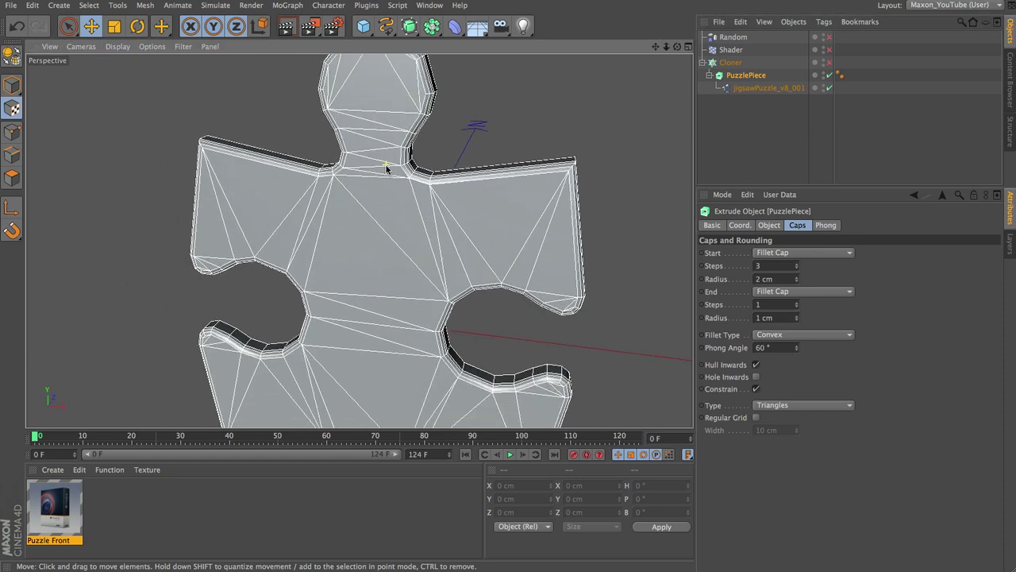
pyautogui.scroll(-2, 352, 143)
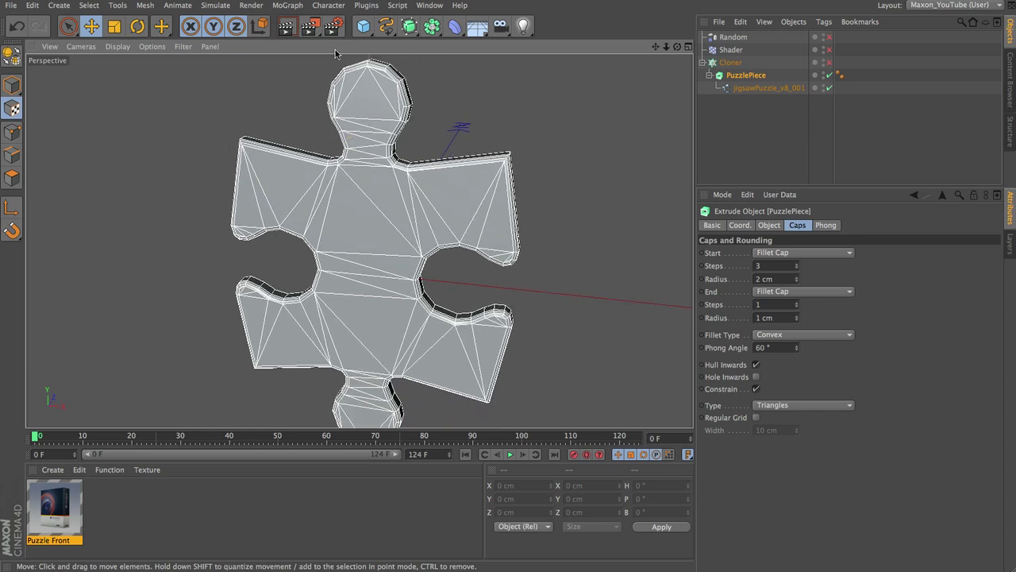
pyautogui.scroll(-3, 422, 253)
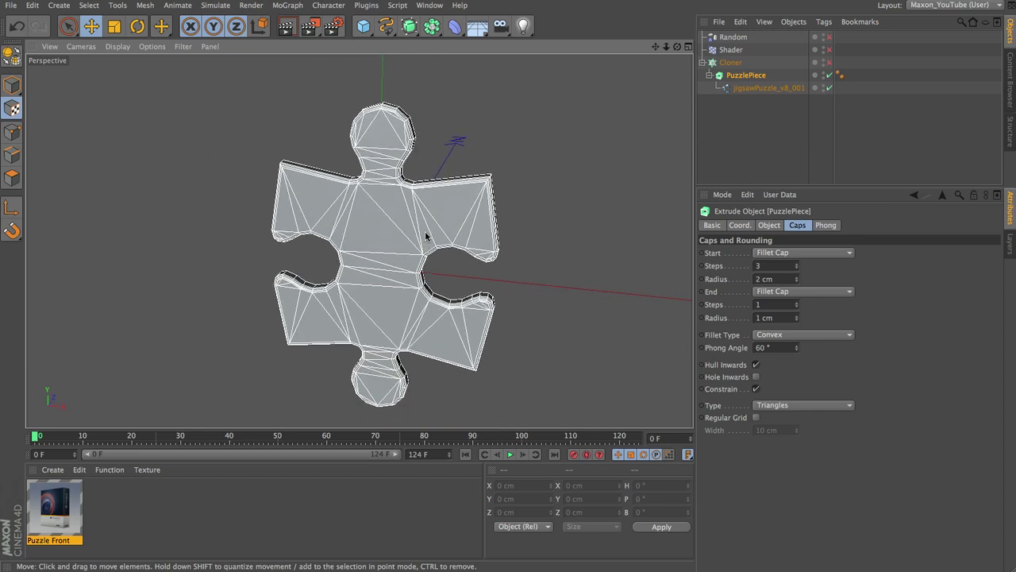
pyautogui.hotkey('ctrl', 'r')
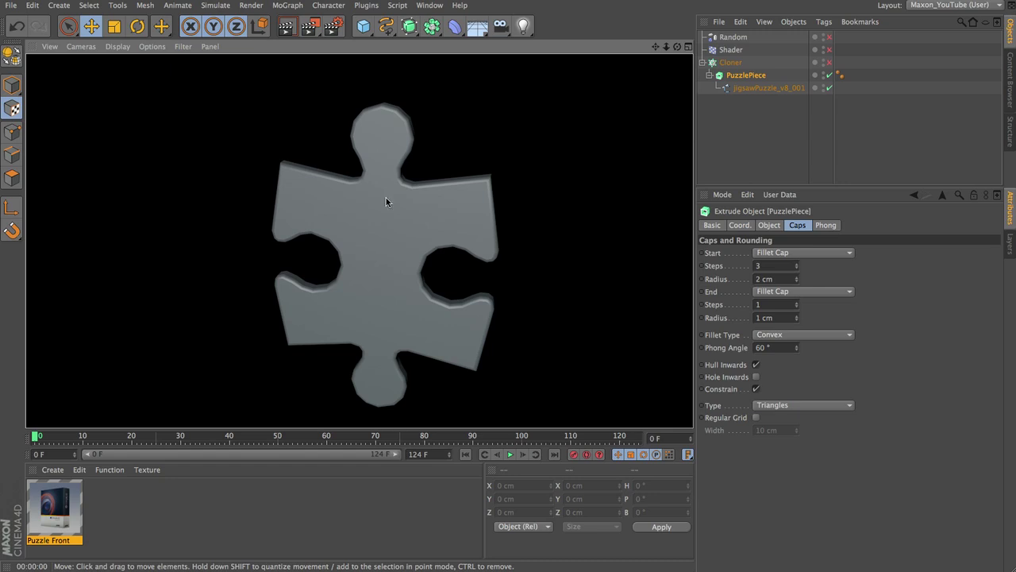
# Enable the Cloner and the Random effector, and test the effector's strength on the lighter pieces, returning it to 100 %
pyautogui.click(830, 62)
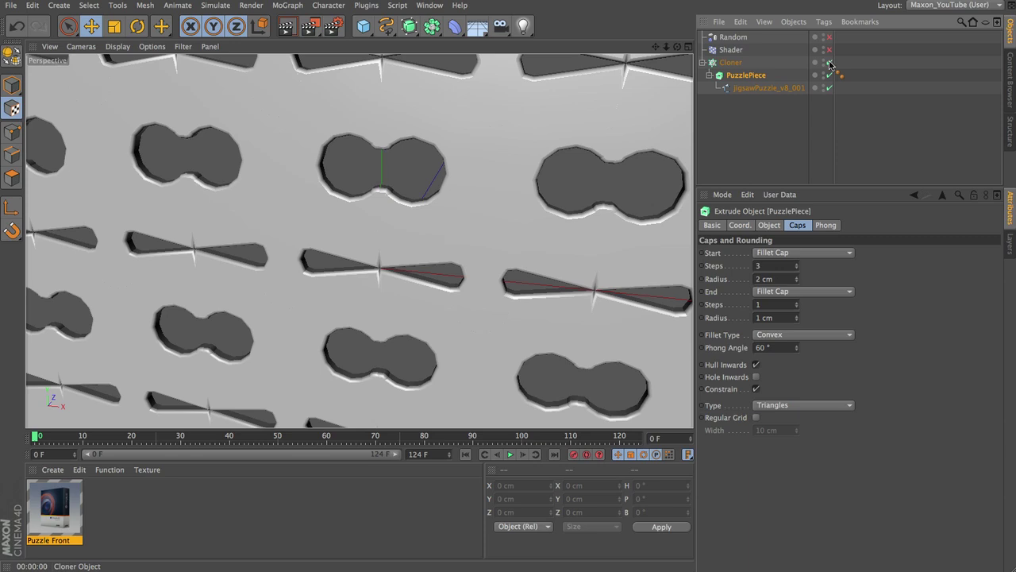
pyautogui.scroll(-10, 609, 349)
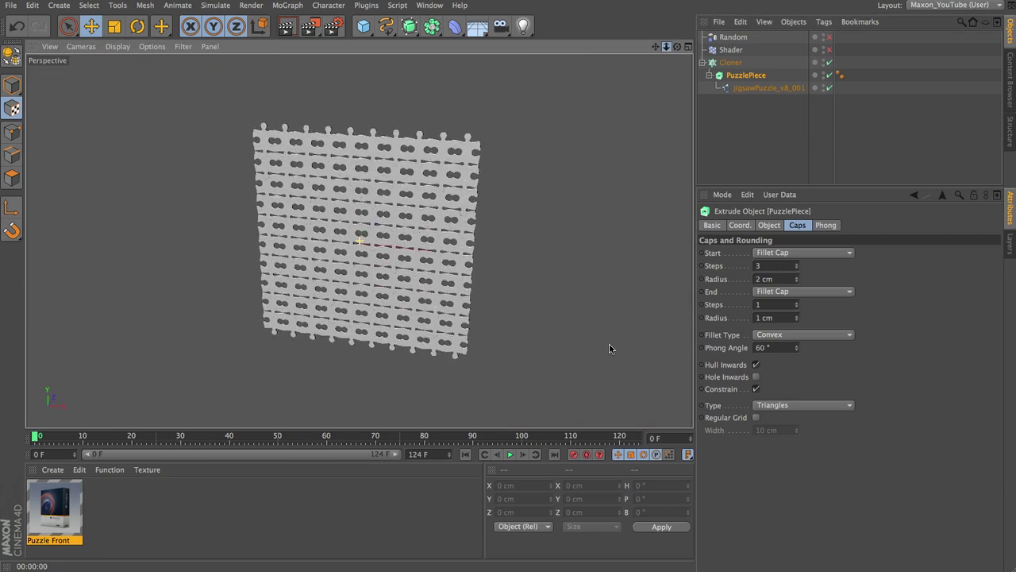
pyautogui.click(732, 37)
pyautogui.click(829, 38)
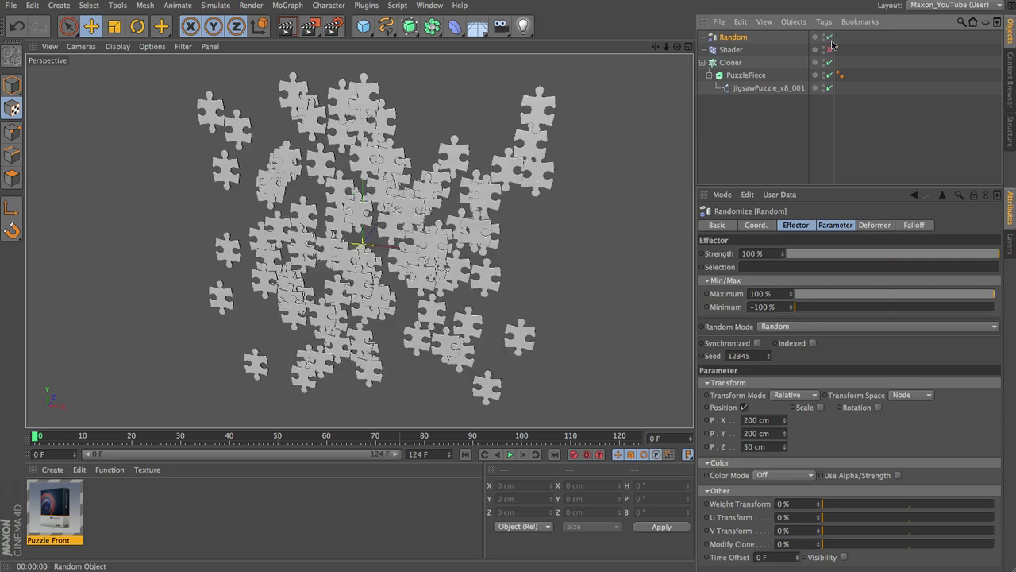
pyautogui.moveTo(988, 255)
pyautogui.mouseDown()
pyautogui.moveTo(794, 254)
pyautogui.moveTo(1011, 263)
pyautogui.moveTo(794, 255)
pyautogui.moveTo(998, 255)
pyautogui.mouseUp()
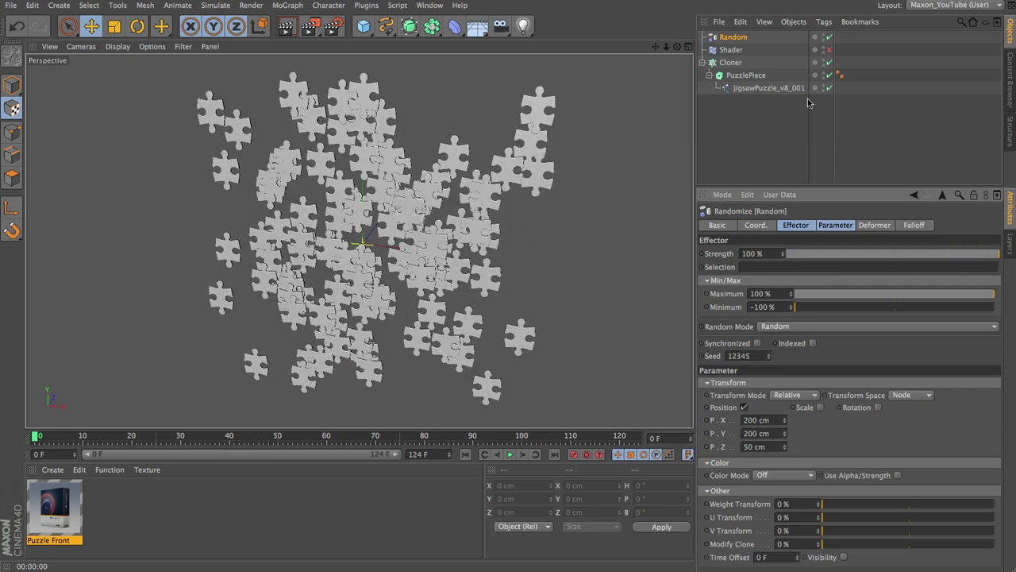
# Set the PuzzlePiece's start and end caps to plain Cap and test the Random effector's strength
pyautogui.click(746, 75)
pyautogui.click(803, 253)
pyautogui.press('Escape')
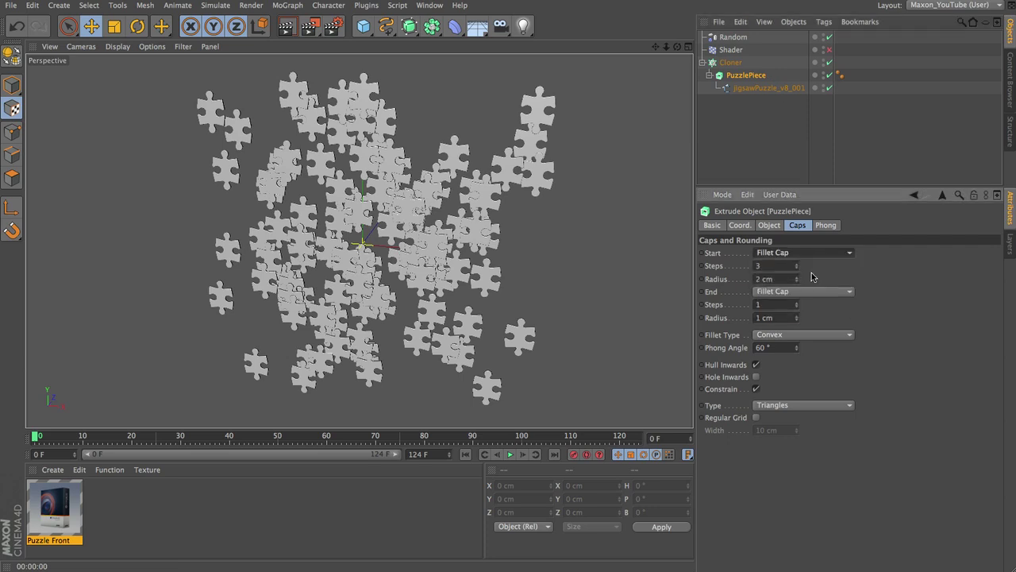
pyautogui.click(811, 276)
pyautogui.click(803, 291)
pyautogui.click(810, 315)
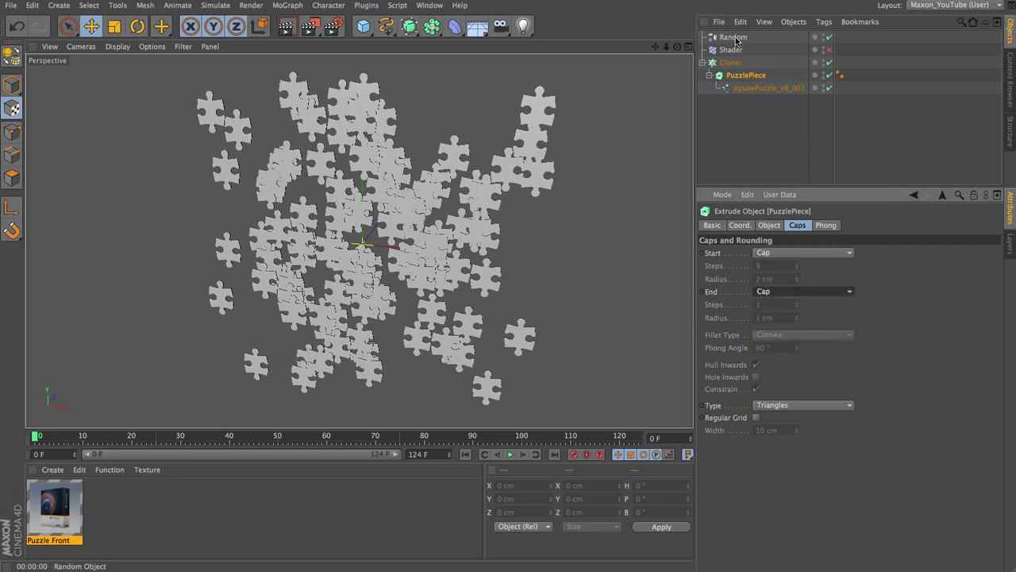
pyautogui.click(734, 37)
pyautogui.moveTo(995, 255)
pyautogui.mouseDown()
pyautogui.moveTo(823, 259)
pyautogui.moveTo(984, 256)
pyautogui.mouseUp()
# Set the PuzzlePiece's end cap to None and vary the Random effector's strength, returning it to 100 %
pyautogui.click(746, 74)
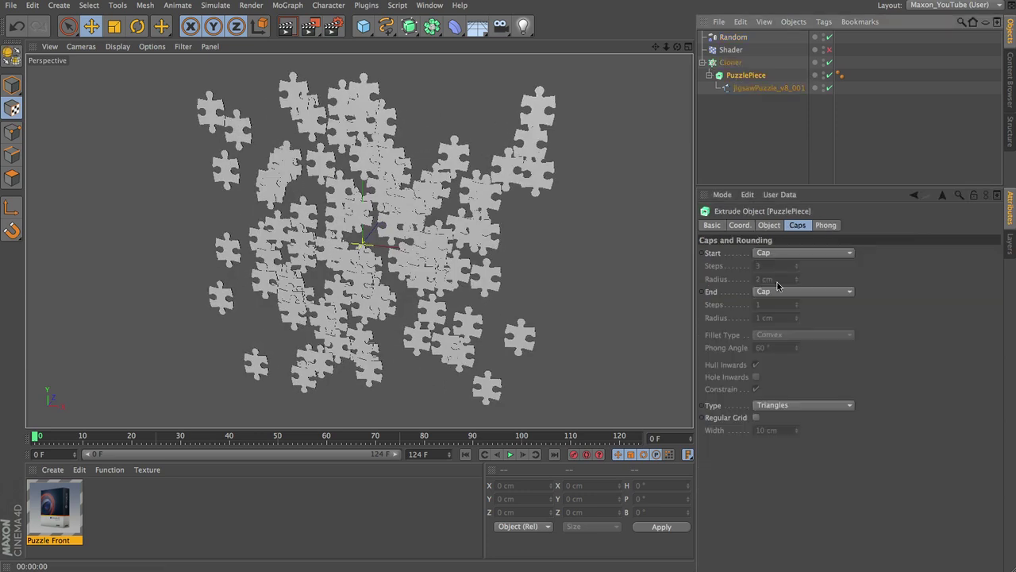
pyautogui.click(786, 292)
pyautogui.click(784, 303)
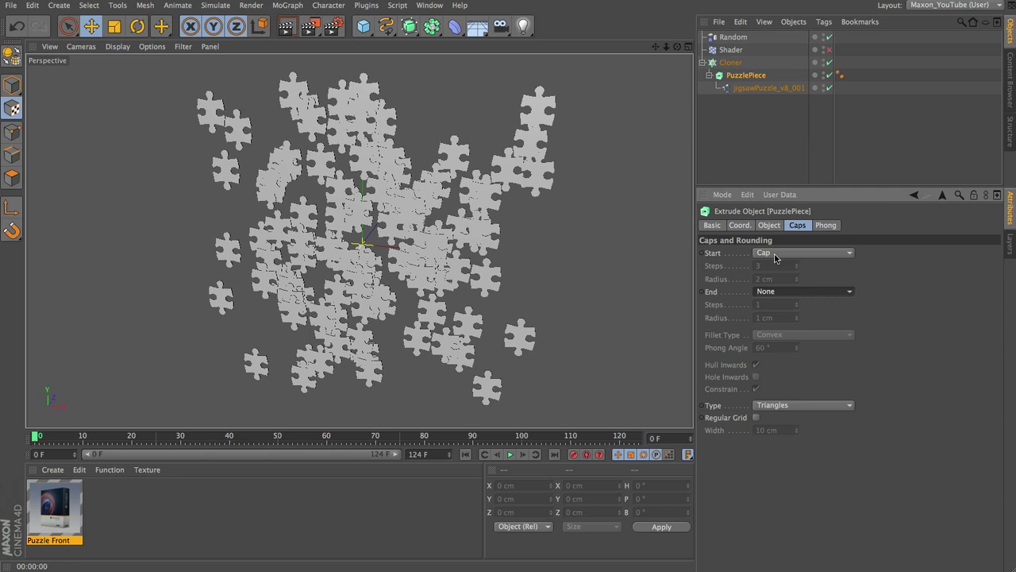
pyautogui.click(732, 36)
pyautogui.moveTo(994, 254)
pyautogui.mouseDown()
pyautogui.moveTo(793, 261)
pyautogui.moveTo(868, 282)
pyautogui.moveTo(794, 286)
pyautogui.moveTo(993, 288)
pyautogui.moveTo(929, 291)
pyautogui.moveTo(1002, 270)
pyautogui.mouseUp()
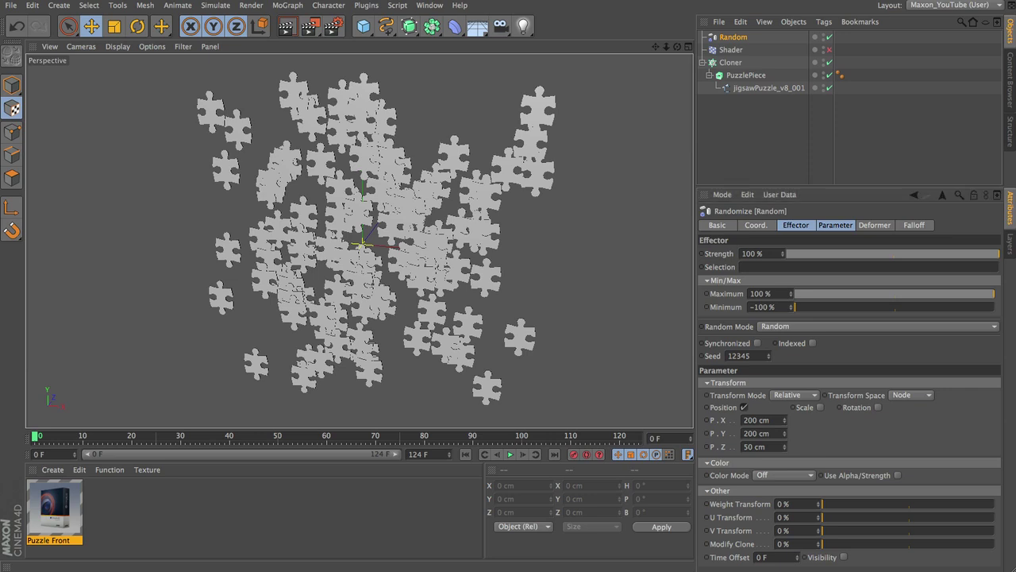
# Copy the PuzzlePiece object with its spline into a new empty scene
pyautogui.click(754, 76)
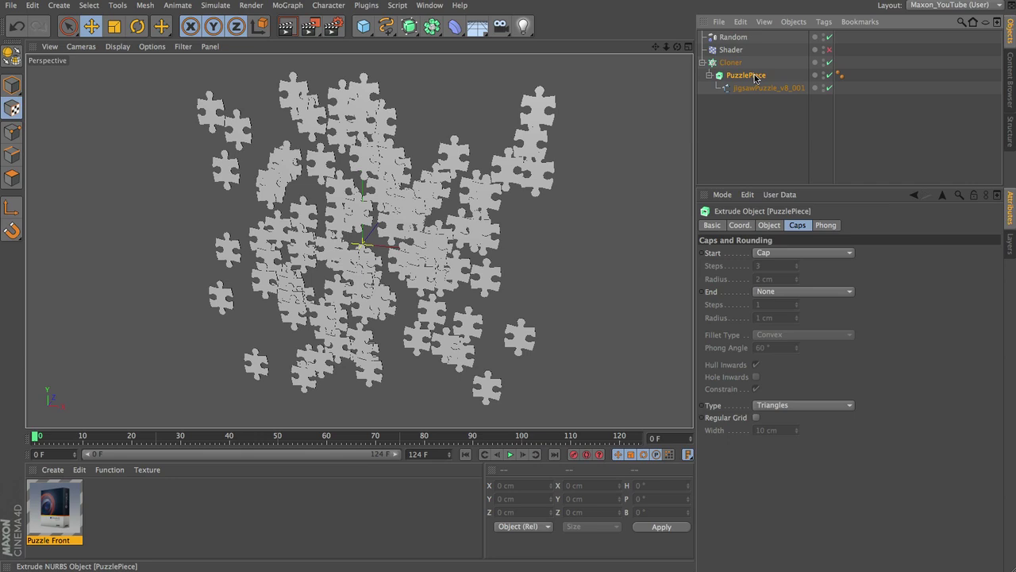
pyautogui.hotkey('ctrl', 'c')
pyautogui.hotkey('ctrl', 'n')
pyautogui.hotkey('ctrl', 'v')
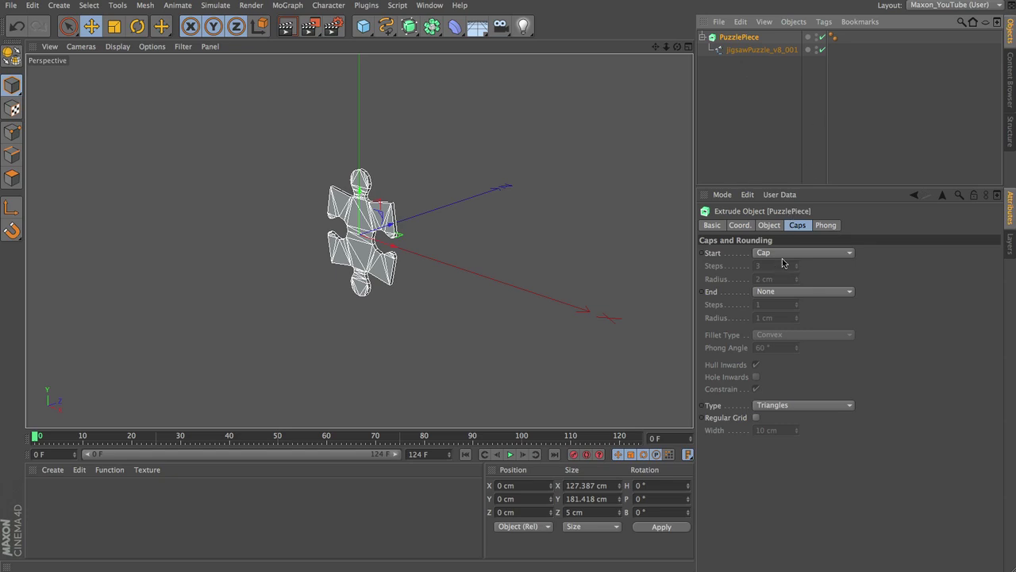
# Rename the copied extrude object to PuzzlePiece_High
pyautogui.doubleClick(741, 37)
pyautogui.click(776, 38)
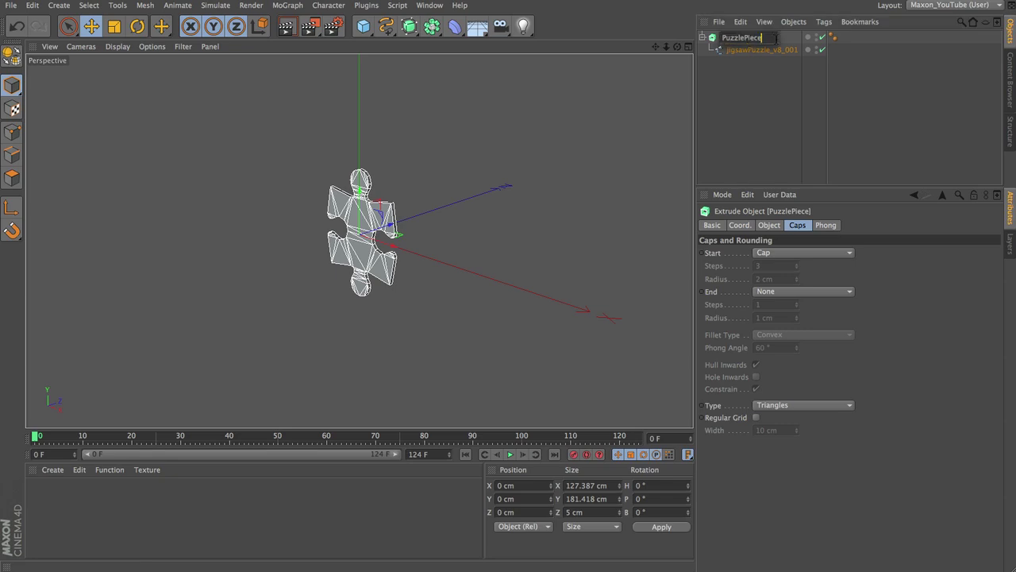
pyautogui.write('_High')
pyautogui.press('Return')
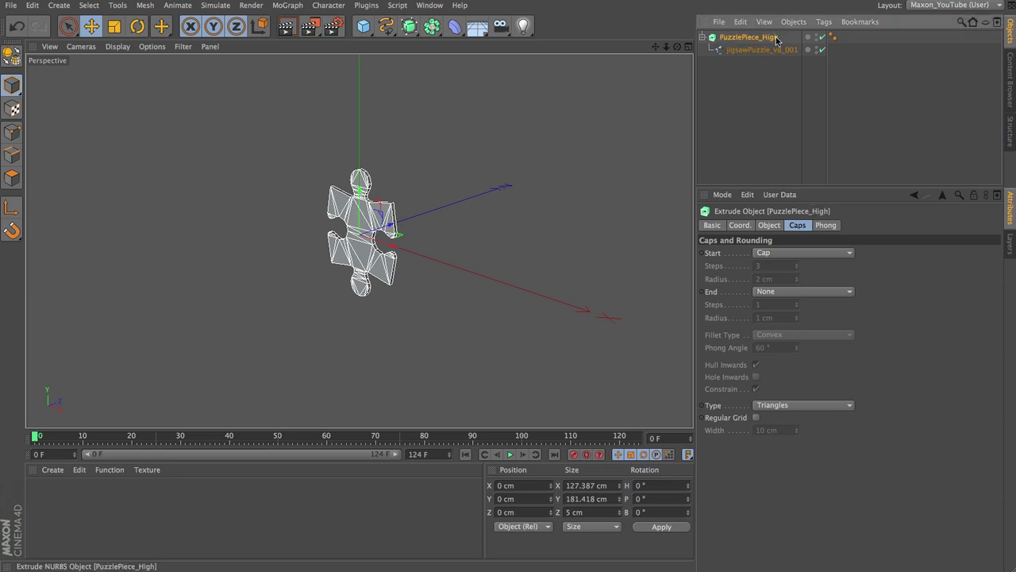
# Set PuzzlePiece_High's start and end caps to Fillet Cap and the cap type to N-gons
pyautogui.click(788, 254)
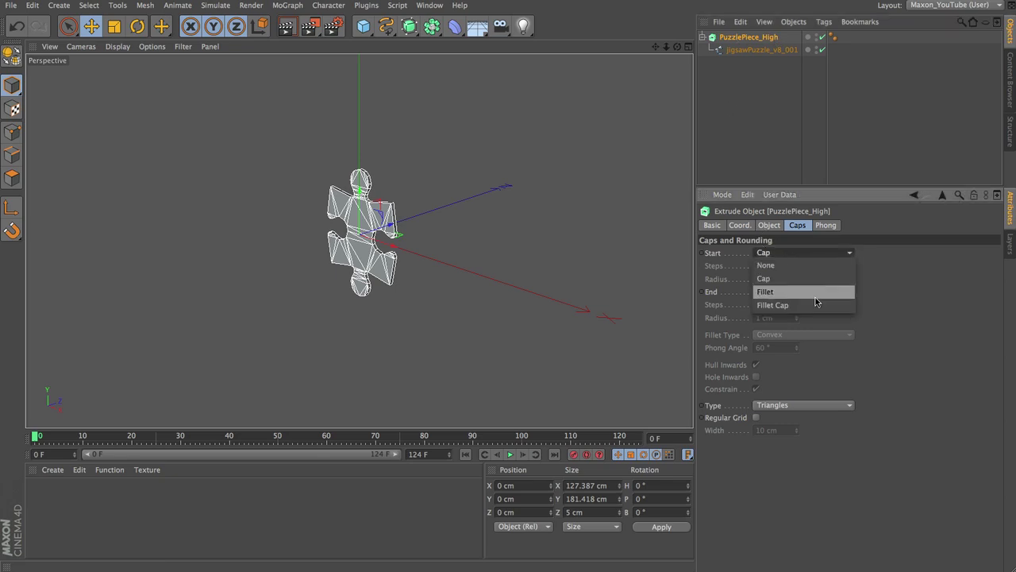
pyautogui.click(815, 305)
pyautogui.click(816, 292)
pyautogui.click(818, 342)
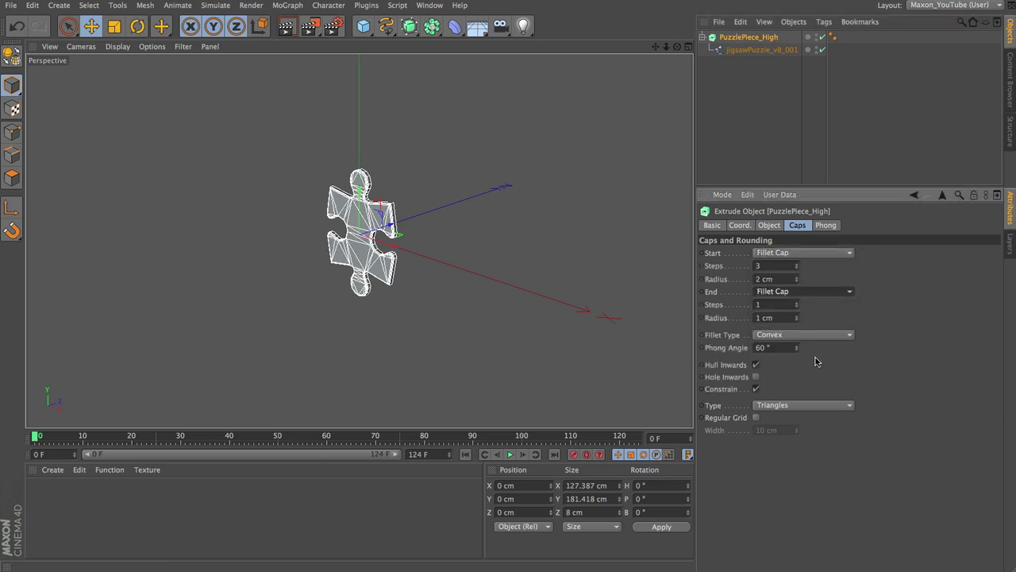
pyautogui.click(795, 407)
pyautogui.click(801, 445)
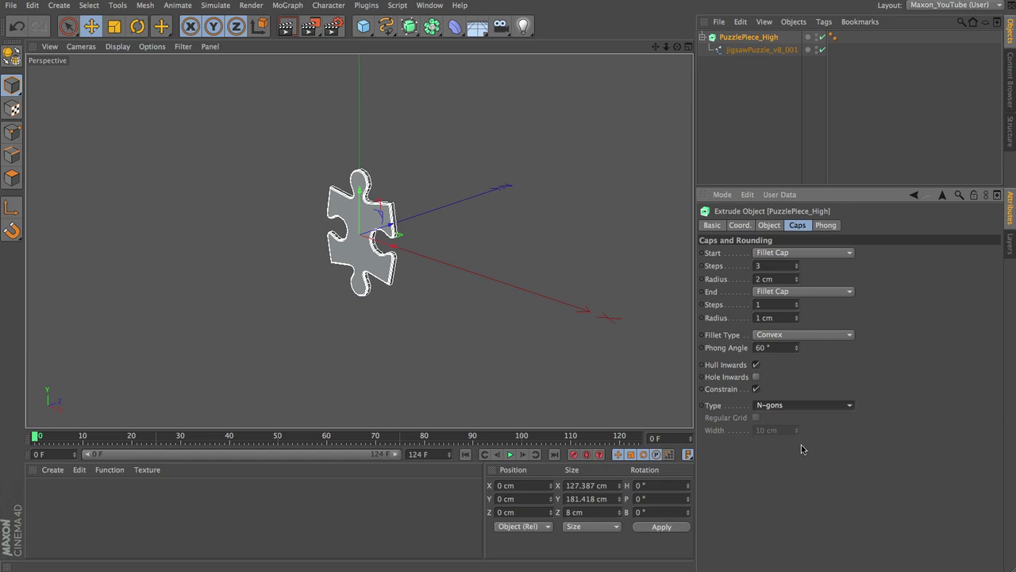
# Set the angle of the jigsaw spline's adaptive intermediate points under PuzzlePiece_High to 5°
pyautogui.scroll(5, 435, 256)
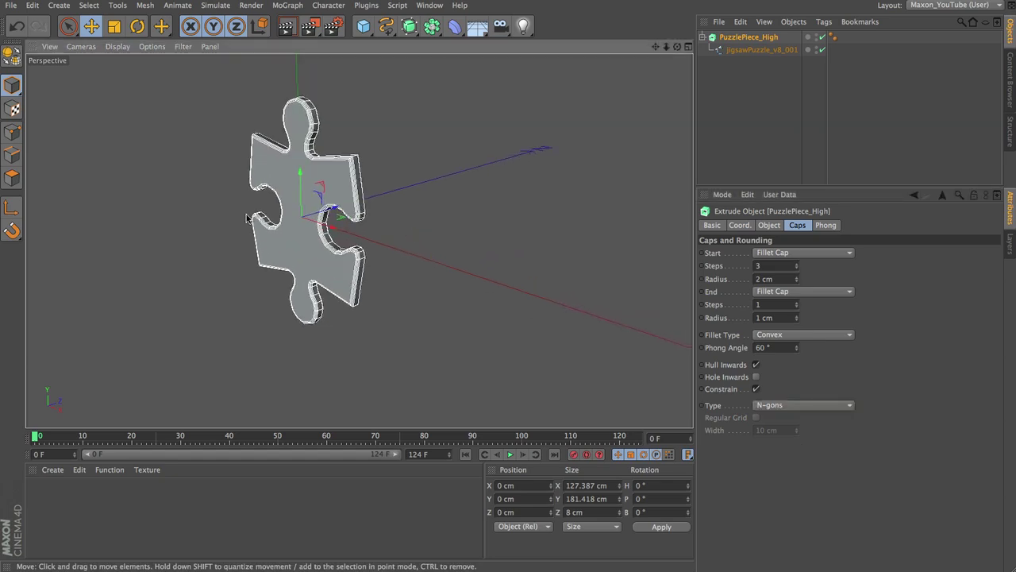
pyautogui.keyDown('alt'); pyautogui.moveTo(247, 218); pyautogui.dragTo(555, 270, button='middle'); pyautogui.keyUp('alt')
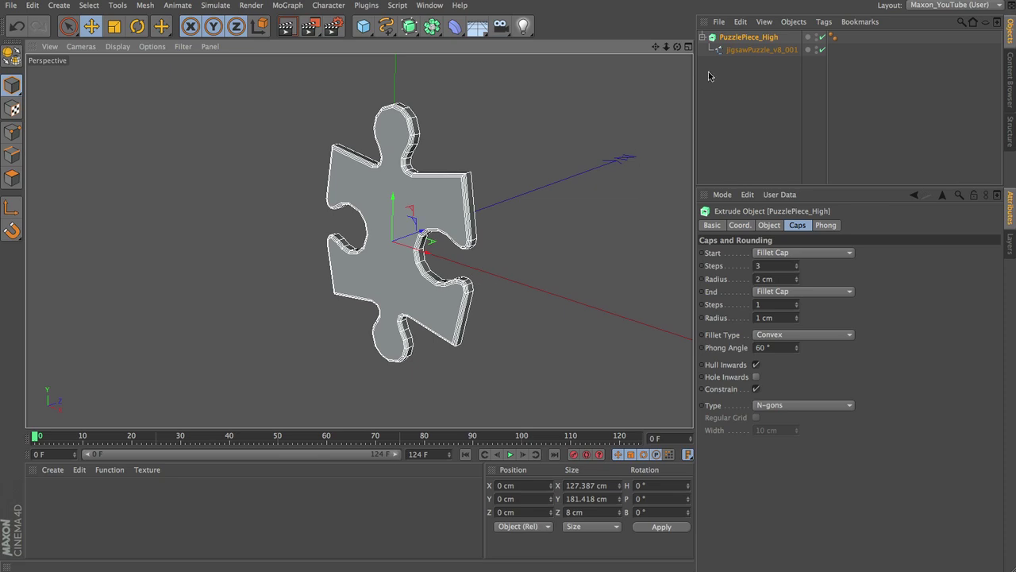
pyautogui.click(759, 50)
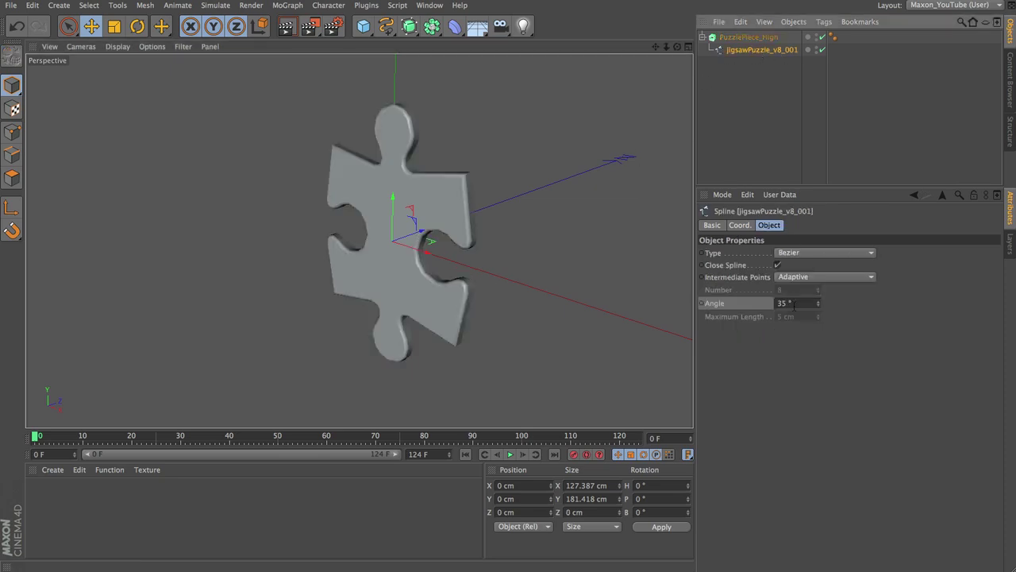
pyautogui.click(794, 304)
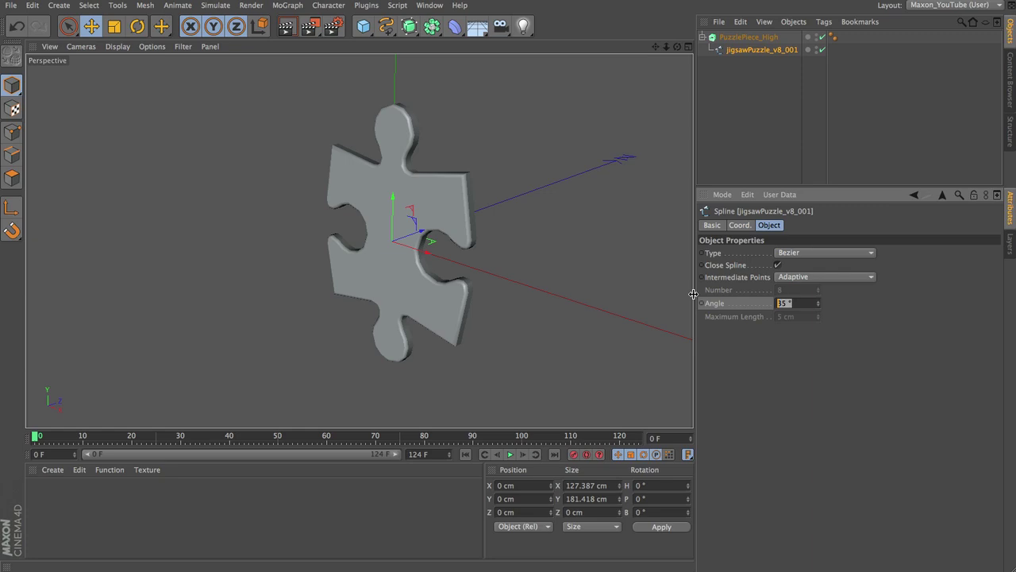
pyautogui.write('5')
pyautogui.press('Return')
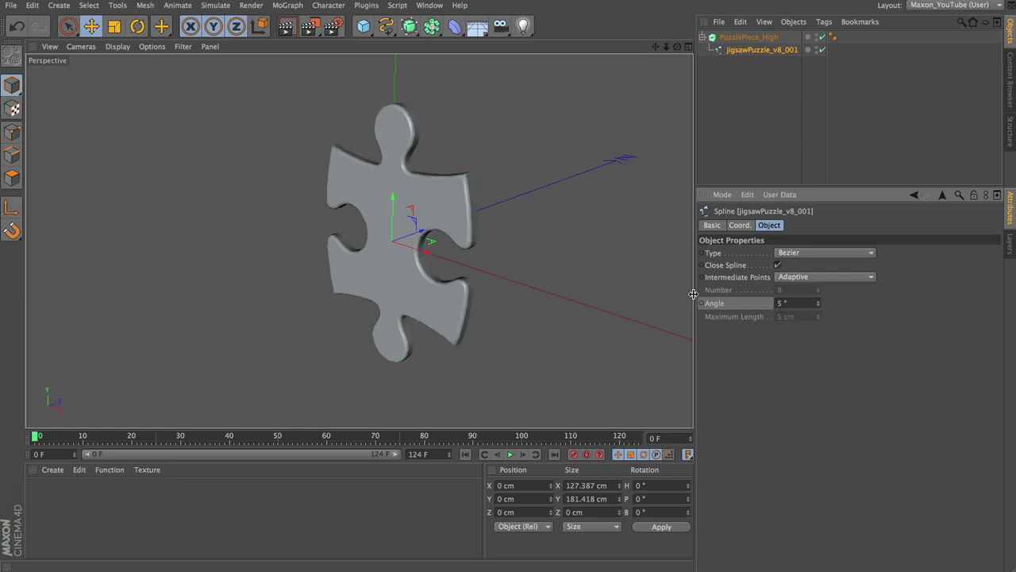
# Try 10° as the jigsaw spline's intermediate-point angle, and undo that change
pyautogui.click(794, 303)
pyautogui.write('10')
pyautogui.press('Return')
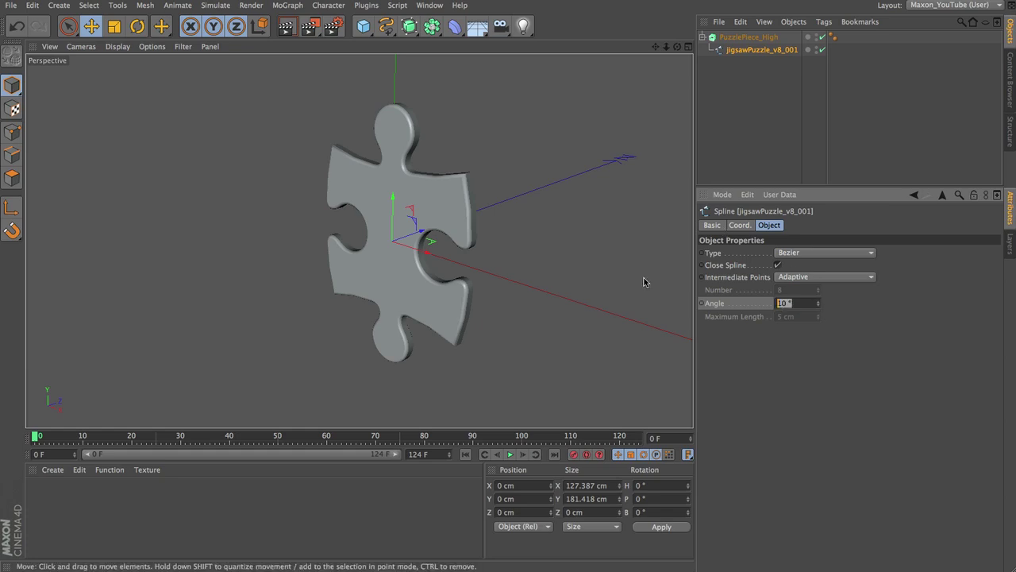
pyautogui.hotkey('ctrl', 'z')
# Rename the PuzzlePiece_High extrude object to PuzzlePiece_Low to make it the low-resolution version
pyautogui.click(762, 38)
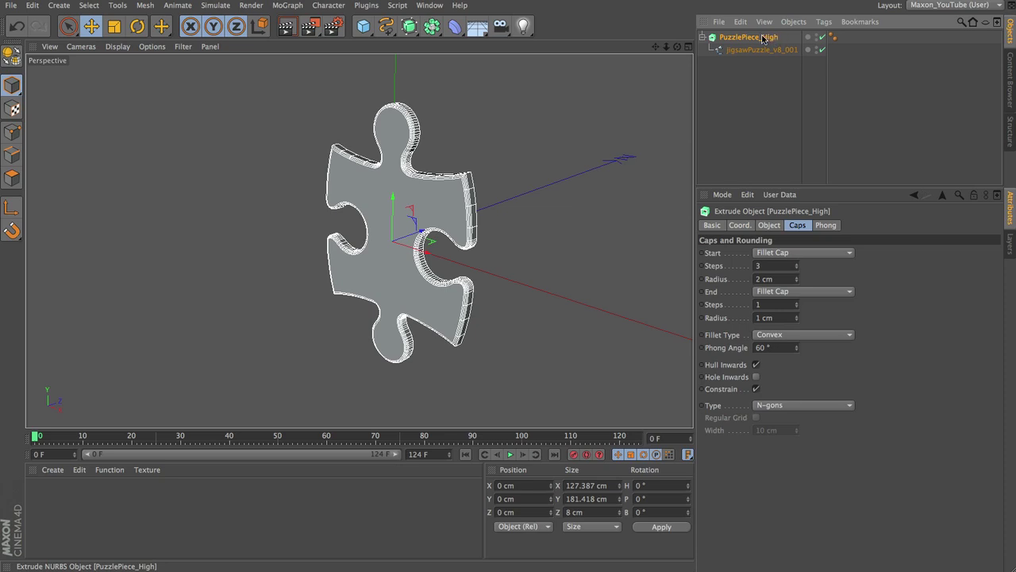
pyautogui.moveTo(677, 46); pyautogui.dragTo(610, 349)
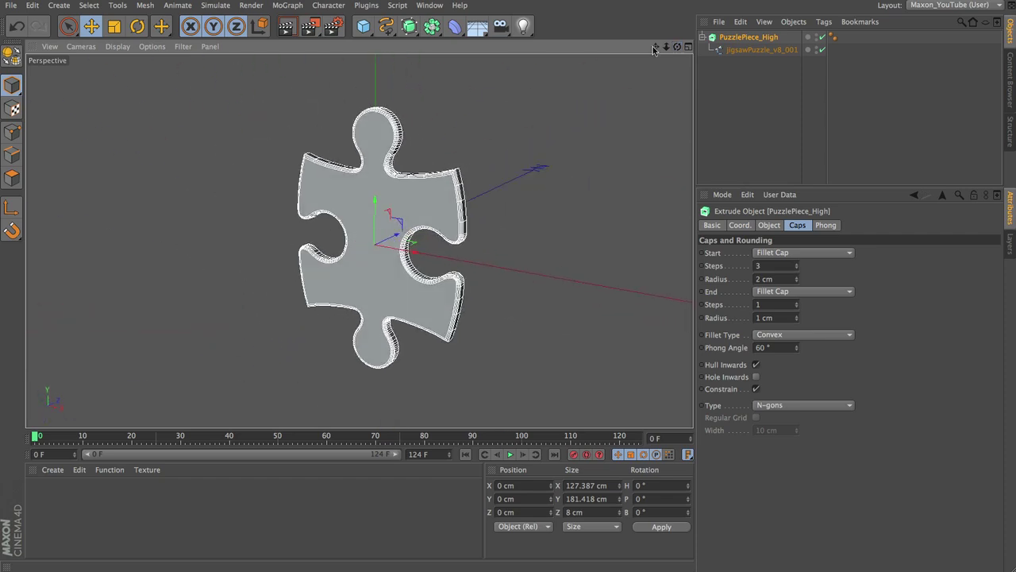
pyautogui.moveTo(655, 47); pyautogui.dragTo(608, 346)
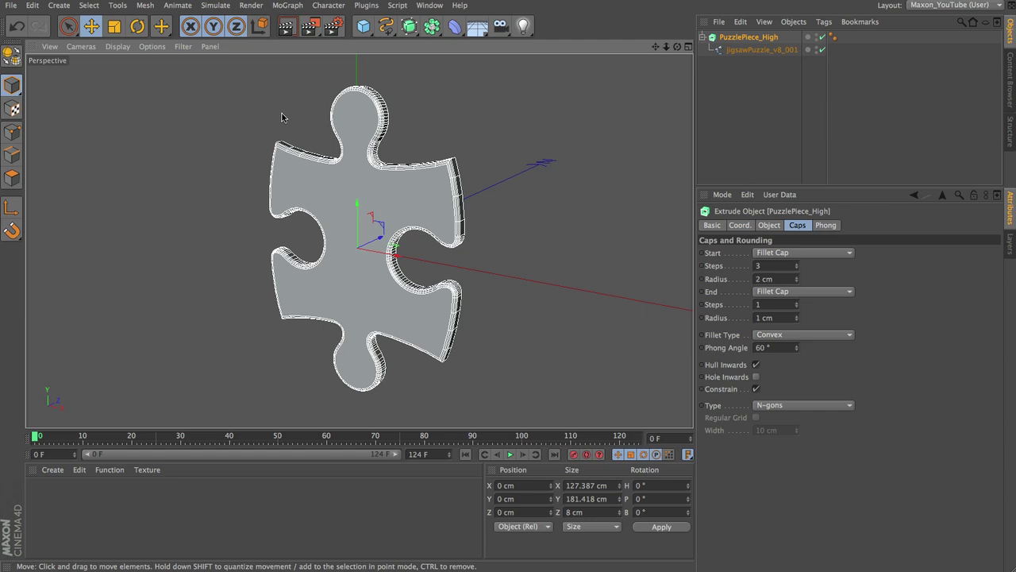
pyautogui.doubleClick(768, 37)
pyautogui.write('Low')
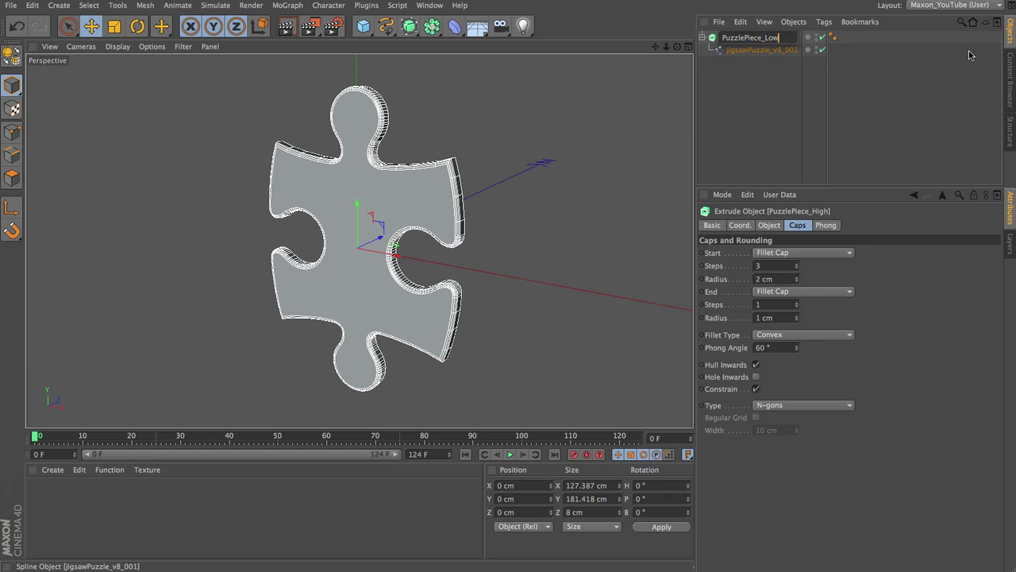
pyautogui.press('Return')
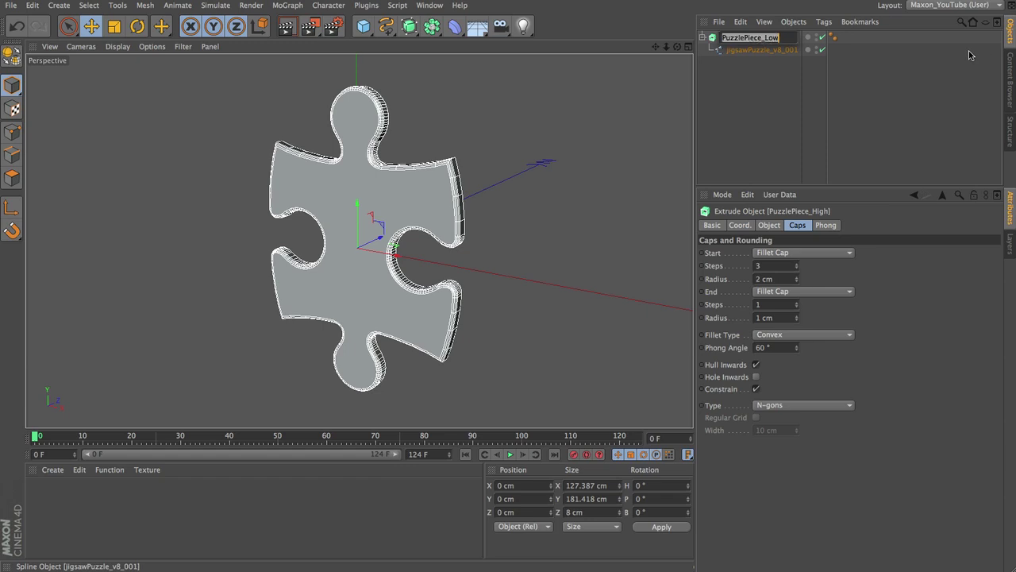
# Set PuzzlePiece_Low's start cap to Cap and its end cap to None
pyautogui.click(810, 253)
pyautogui.click(810, 278)
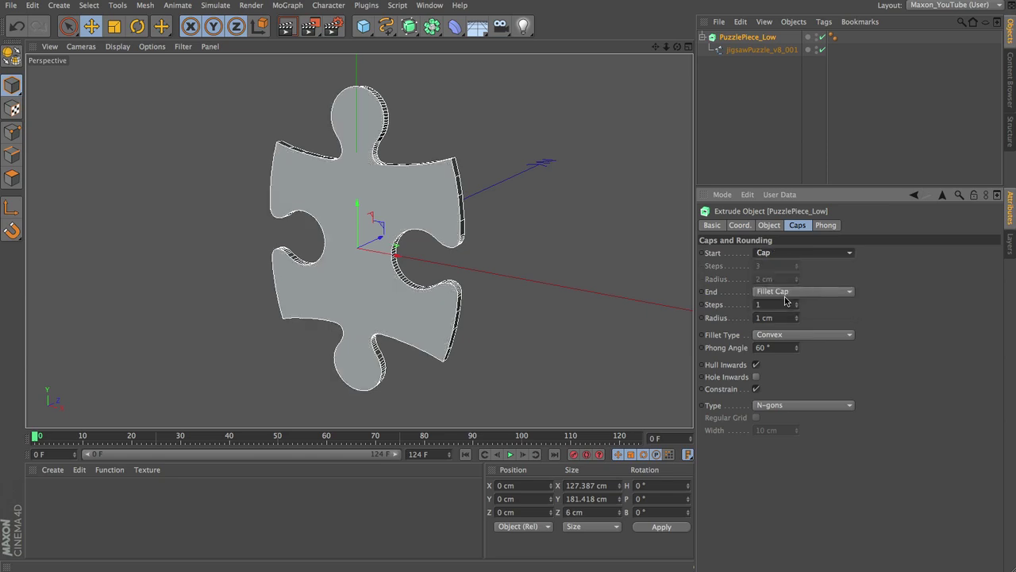
pyautogui.click(788, 292)
pyautogui.click(782, 305)
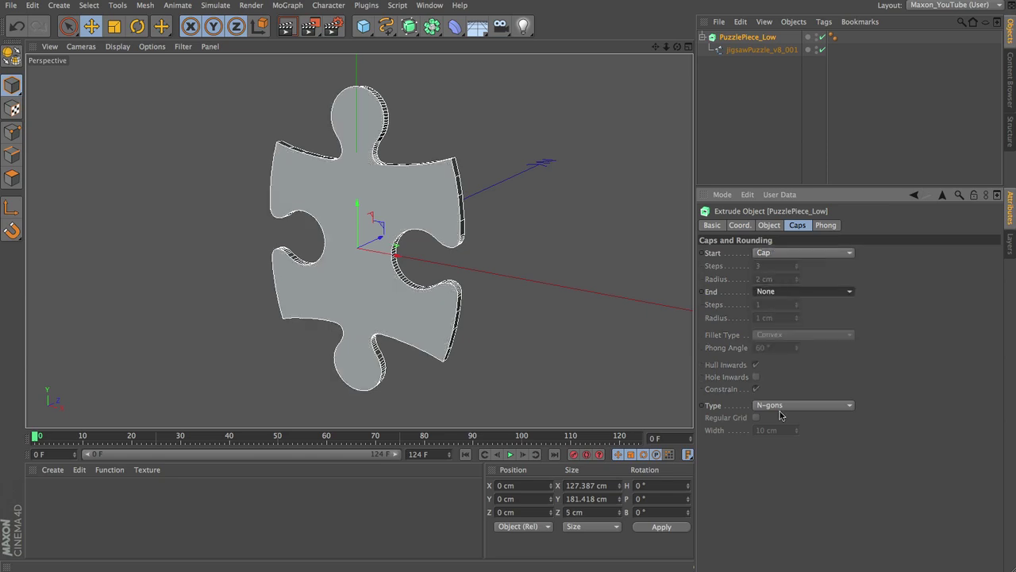
# Set the angle of the adaptive intermediate points on PuzzlePiece_Low's jigsaw spline to 40°
pyautogui.click(751, 51)
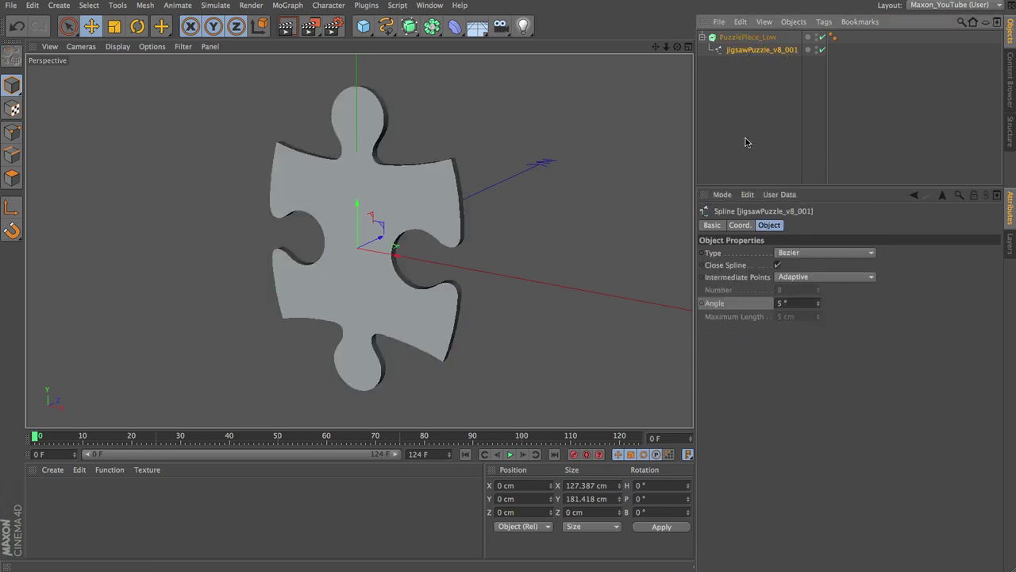
pyautogui.click(794, 303)
pyautogui.write('40')
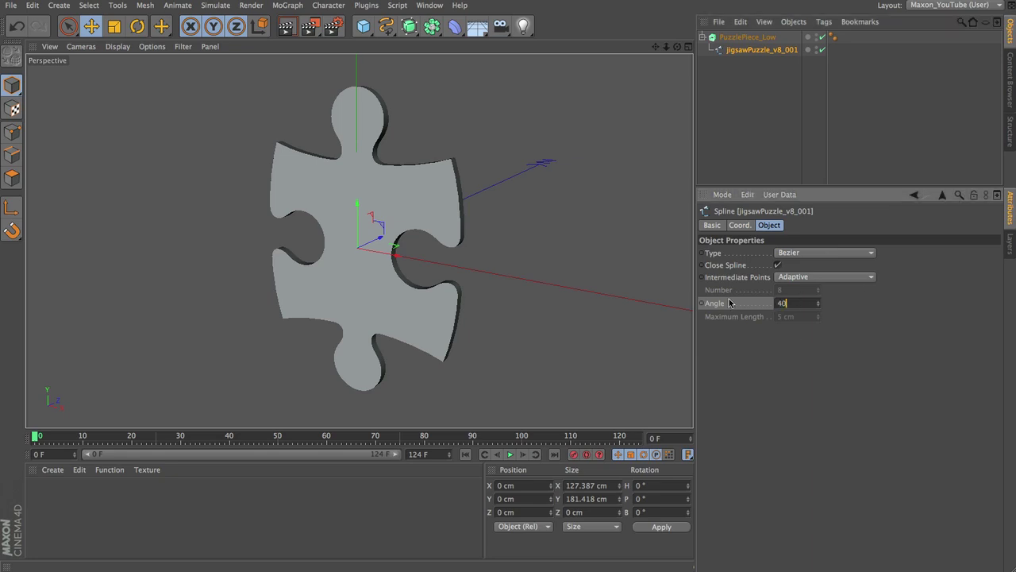
pyautogui.press('Return')
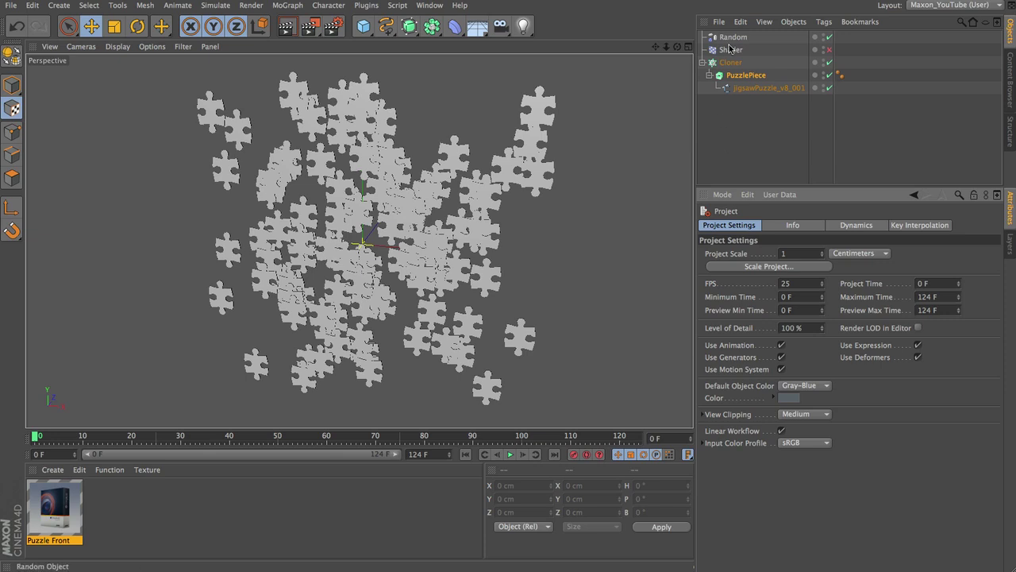
# Delete PuzzlePiece from the Cloner in the main scene and add the file PuzzlePiece_High.c4d as an XRef
pyautogui.click(748, 76)
pyautogui.press('Delete')
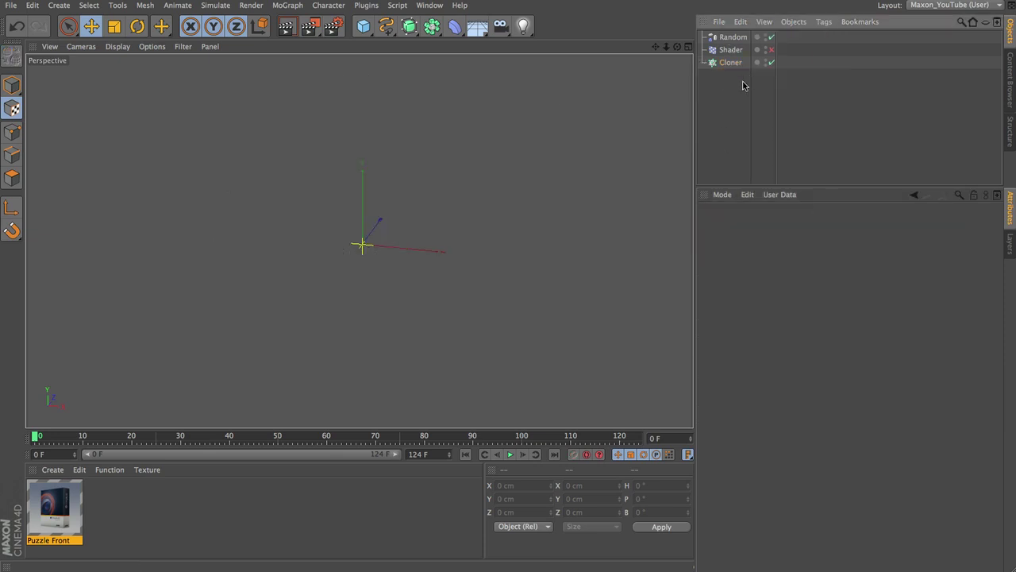
pyautogui.click(60, 6)
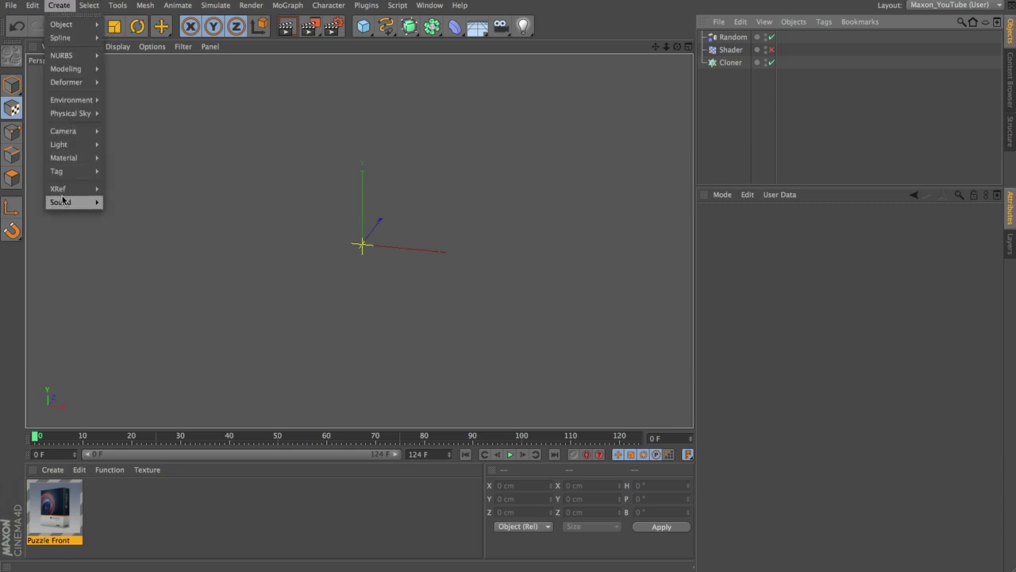
pyautogui.moveTo(62, 190)
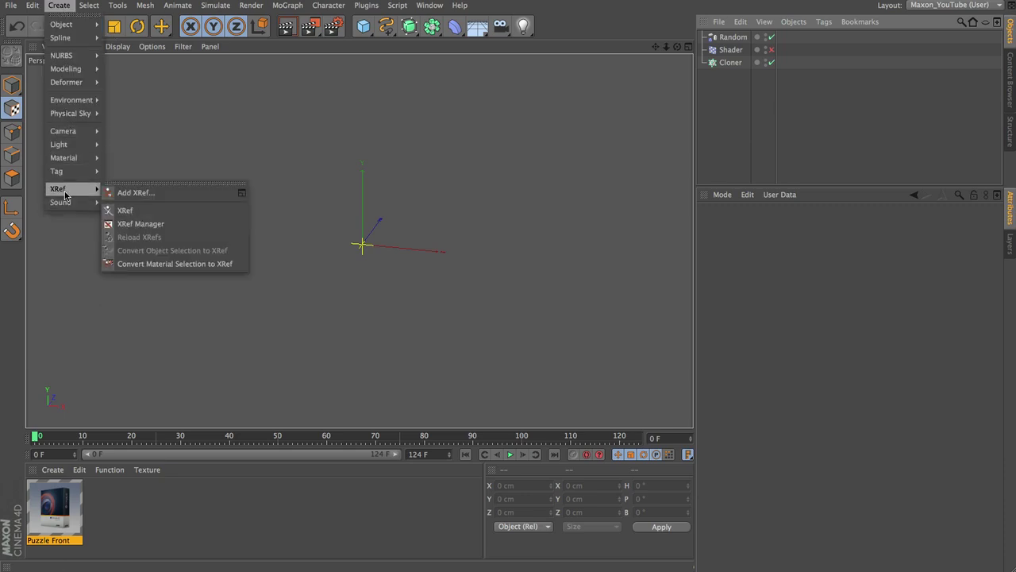
pyautogui.click(125, 193)
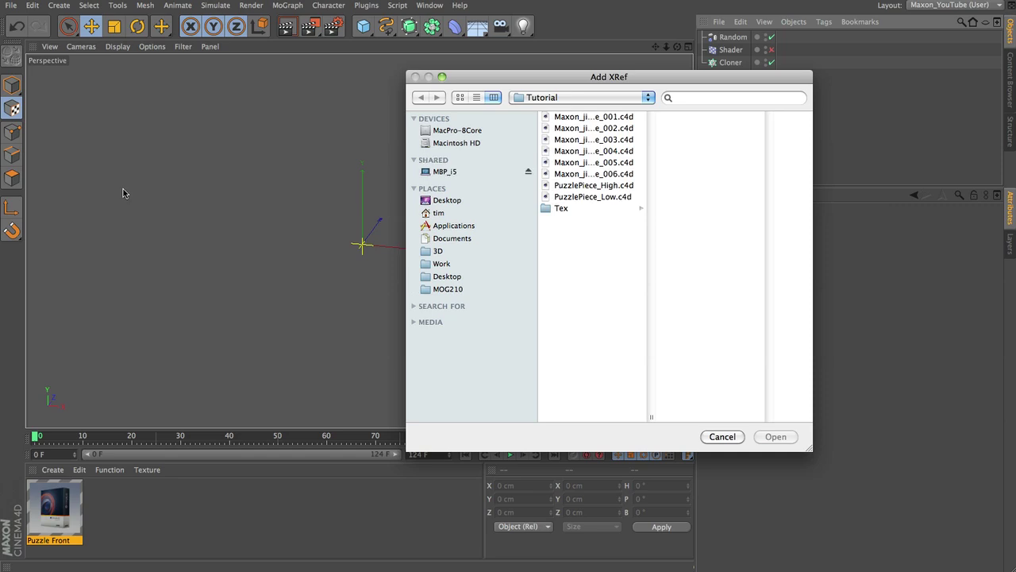
pyautogui.click(564, 186)
pyautogui.click(778, 438)
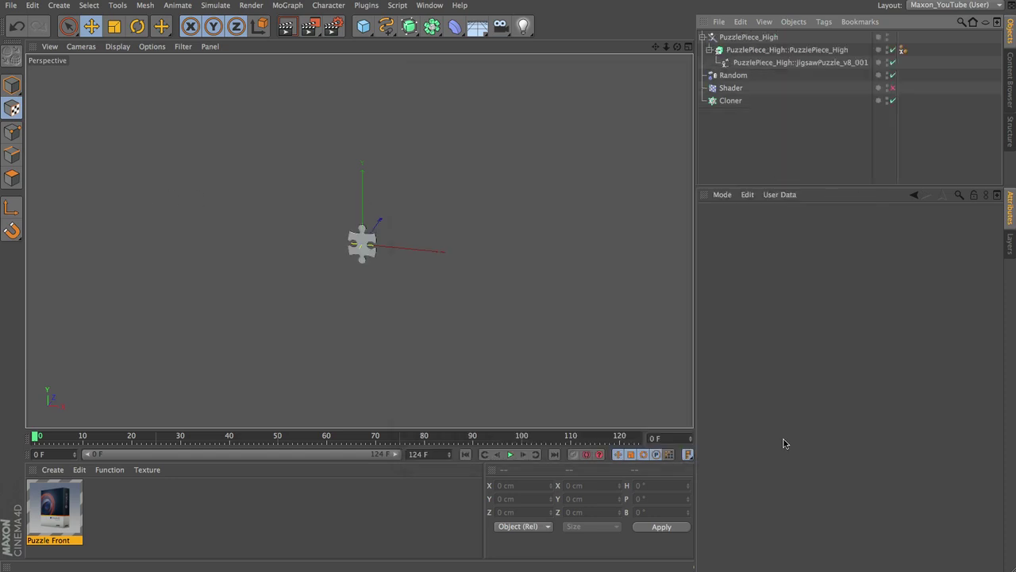
# Assign PuzzlePiece_Low.c4d as the proxy reference of the PuzzlePiece_High XRef
pyautogui.click(760, 37)
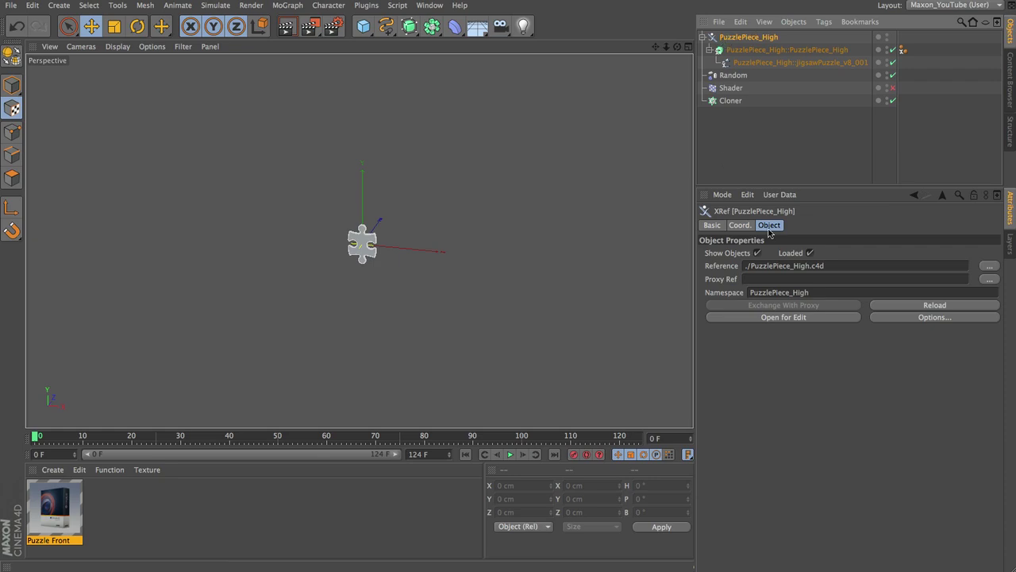
pyautogui.click(712, 265)
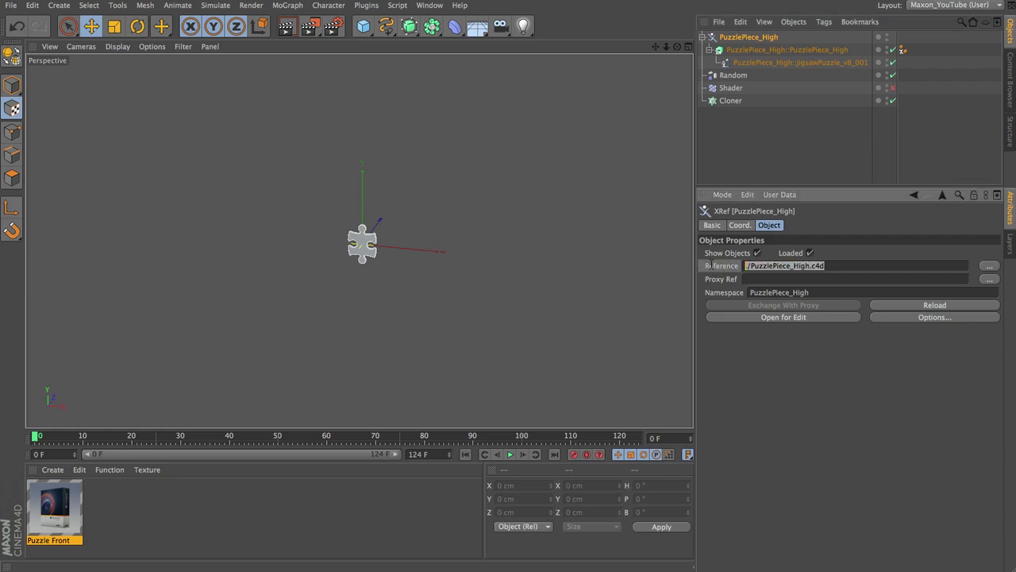
pyautogui.click(707, 279)
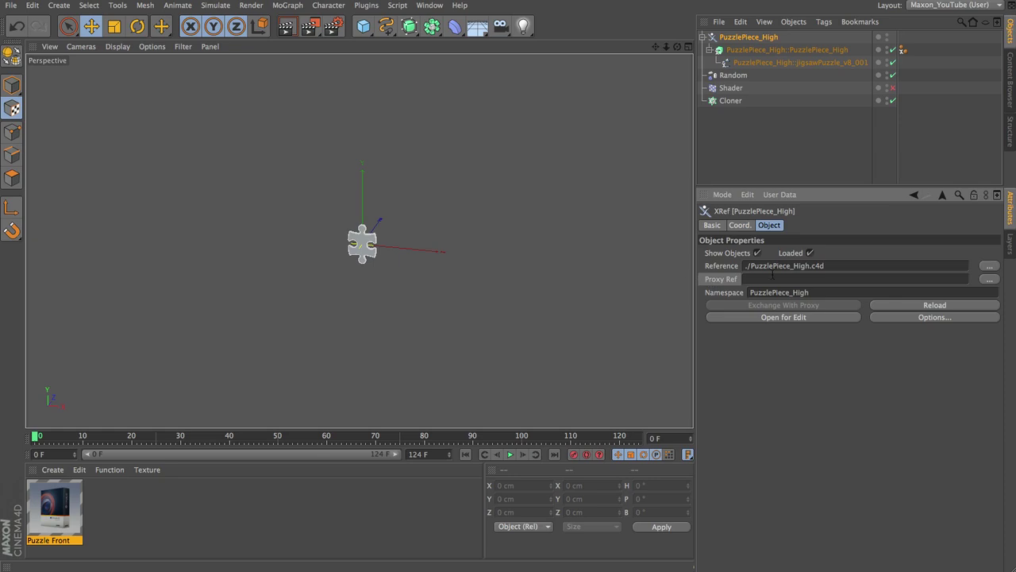
pyautogui.click(989, 281)
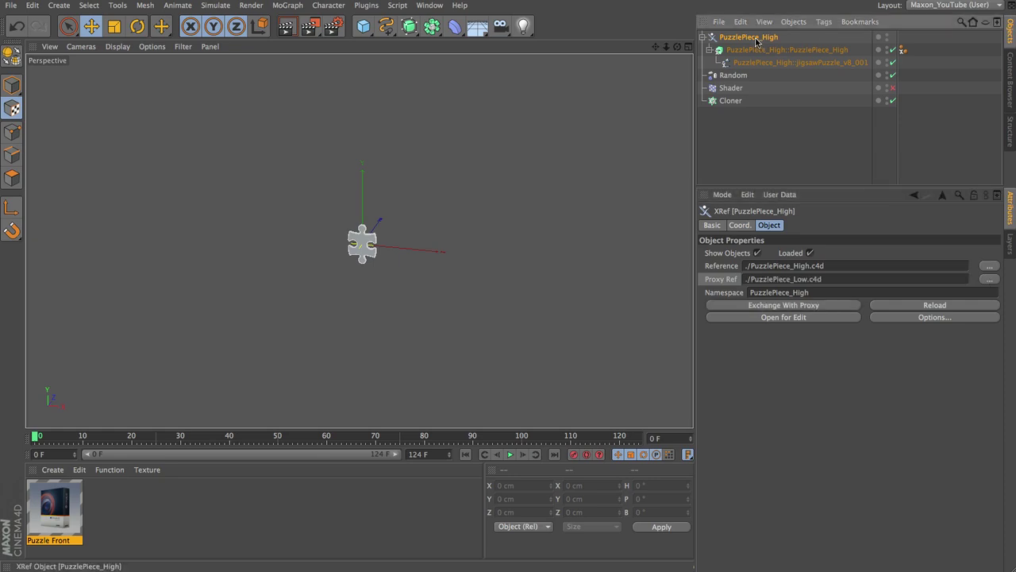
# Compare the XRef's high- and low-resolution pieces by exchanging main and proxy several times, ending on the main reference
pyautogui.press('o')
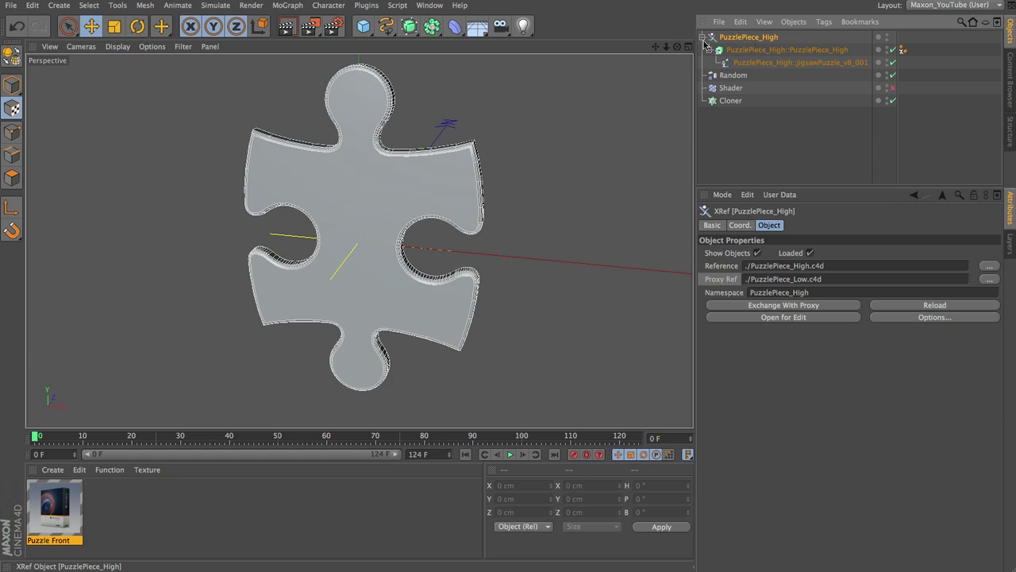
pyautogui.moveTo(676, 47); pyautogui.dragTo(603, 347)
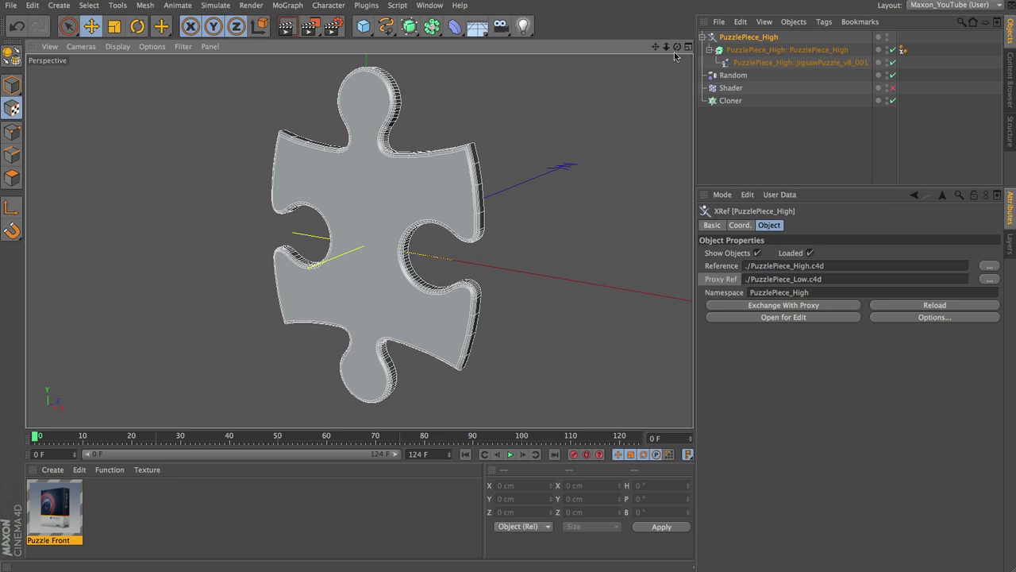
pyautogui.click(817, 306)
pyautogui.click(818, 305)
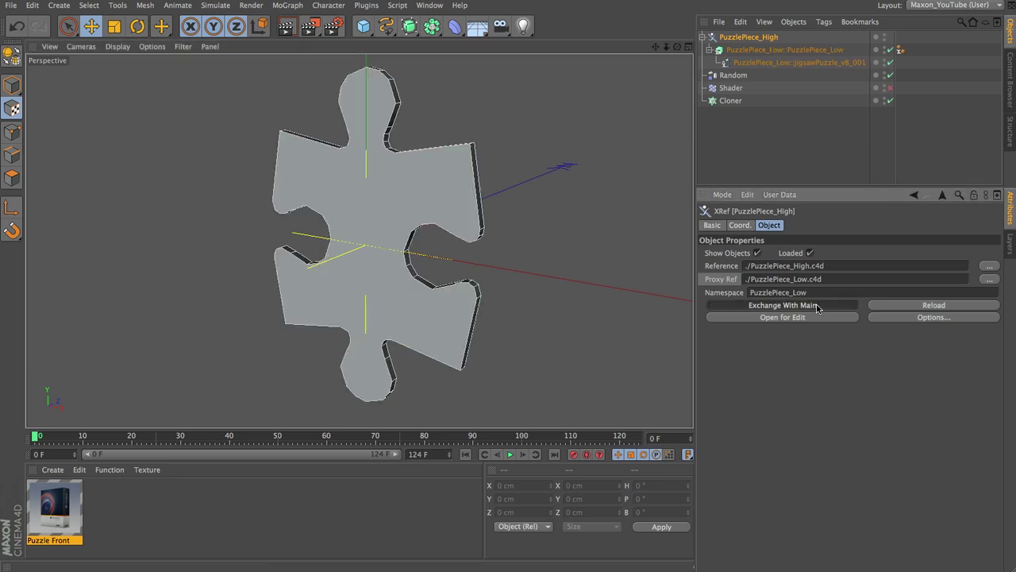
pyautogui.click(818, 306)
pyautogui.click(817, 306)
pyautogui.click(817, 306)
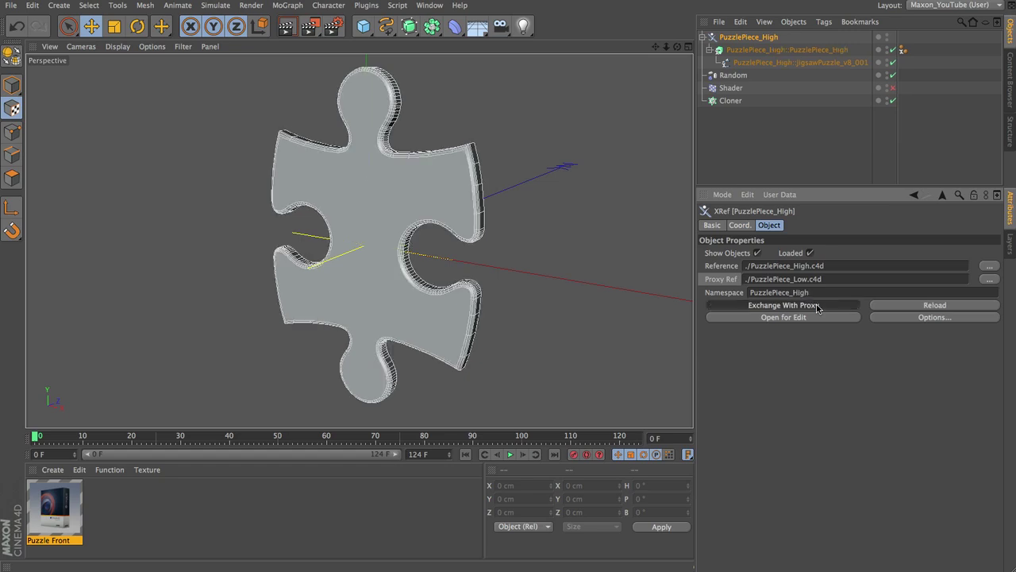
pyautogui.click(817, 305)
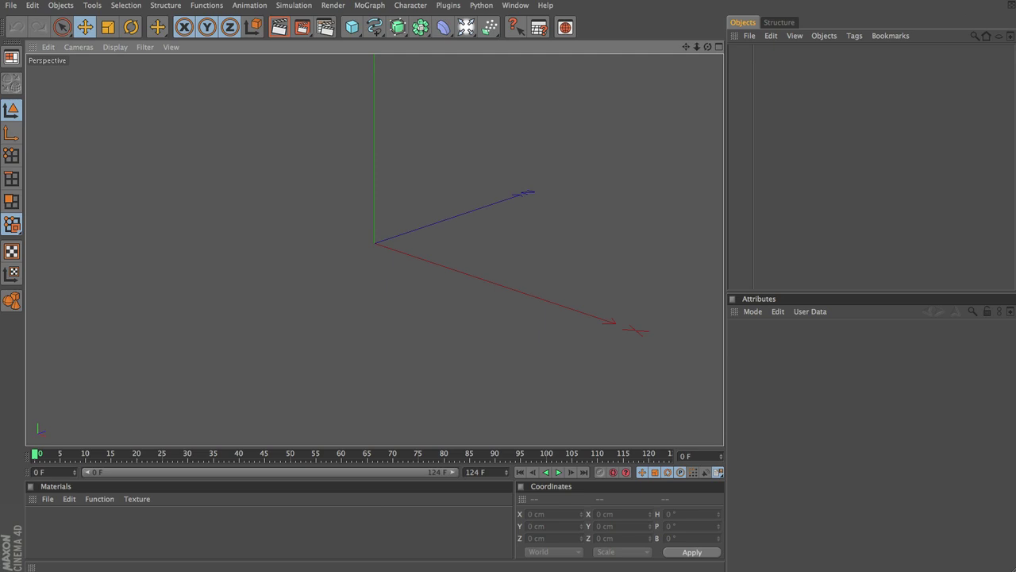
# Switch to the older Cinema 4D version and add an XRef object to its empty scene
pyautogui.click(60, 5)
pyautogui.moveTo(107, 149)
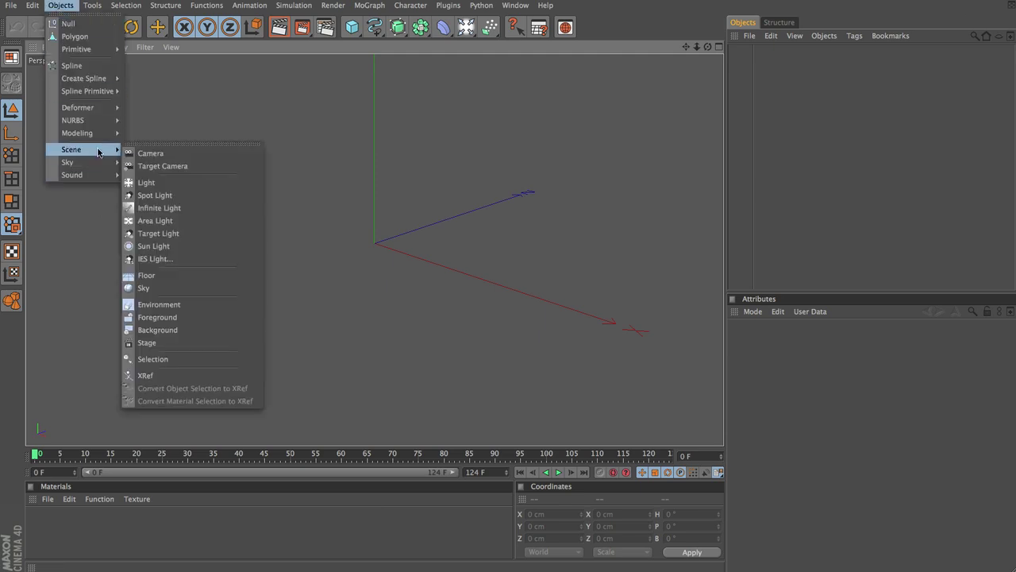
pyautogui.click(183, 373)
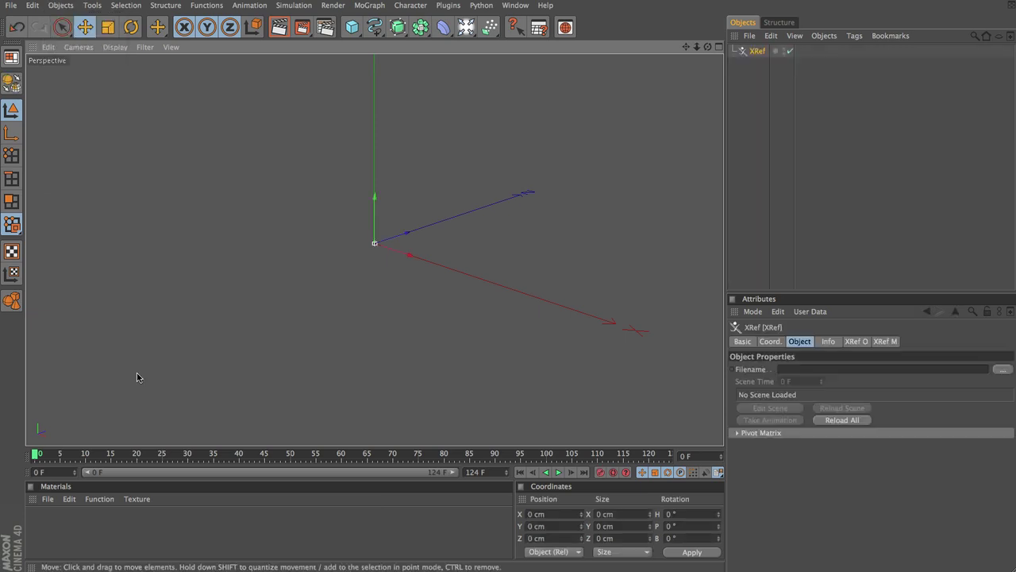
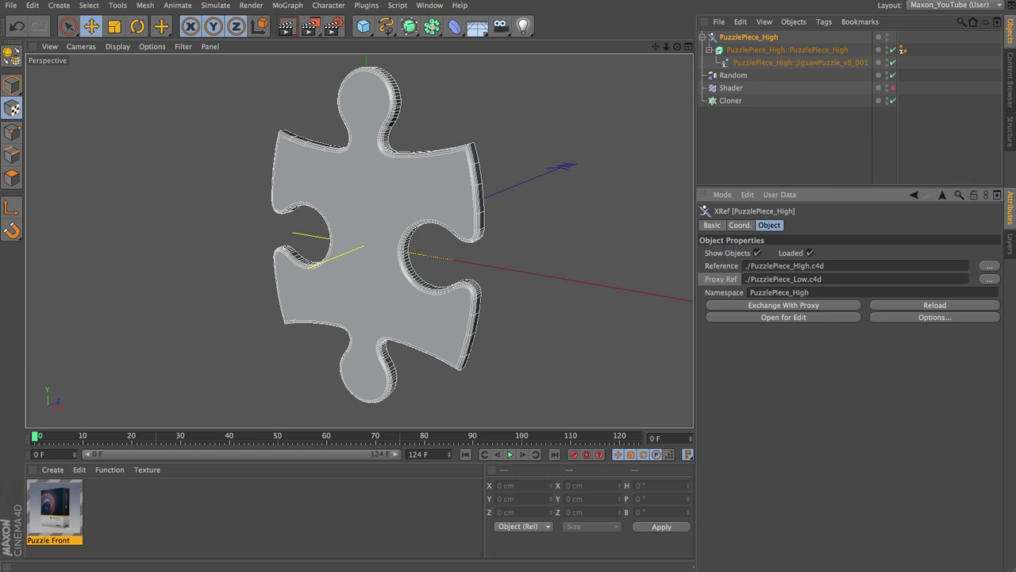
# Return to the puzzle scene, make the PuzzlePiece_High XRef a child of the Cloner, and select the Cloner
pyautogui.moveTo(748, 38); pyautogui.dragTo(736, 101)
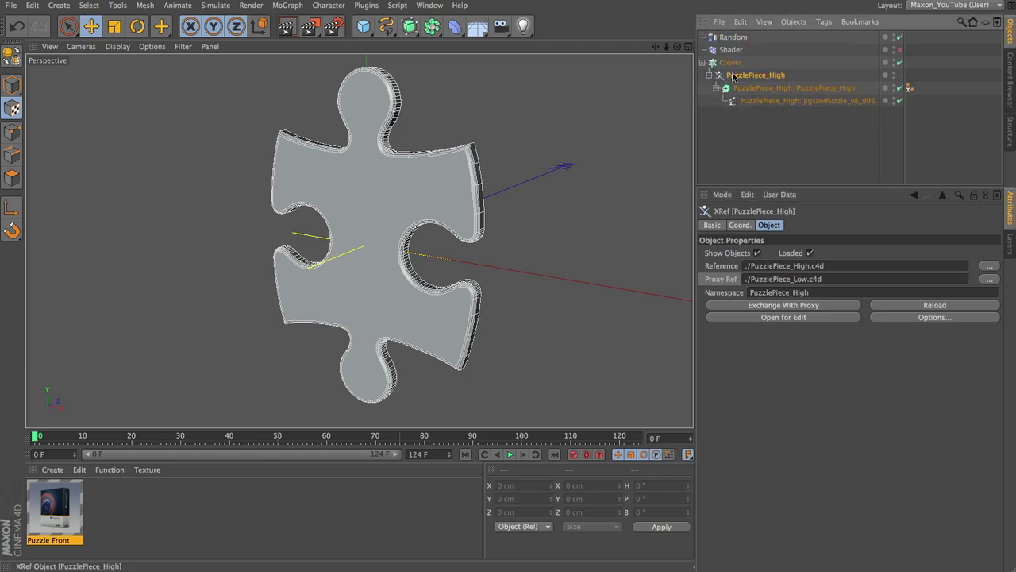
pyautogui.click(735, 62)
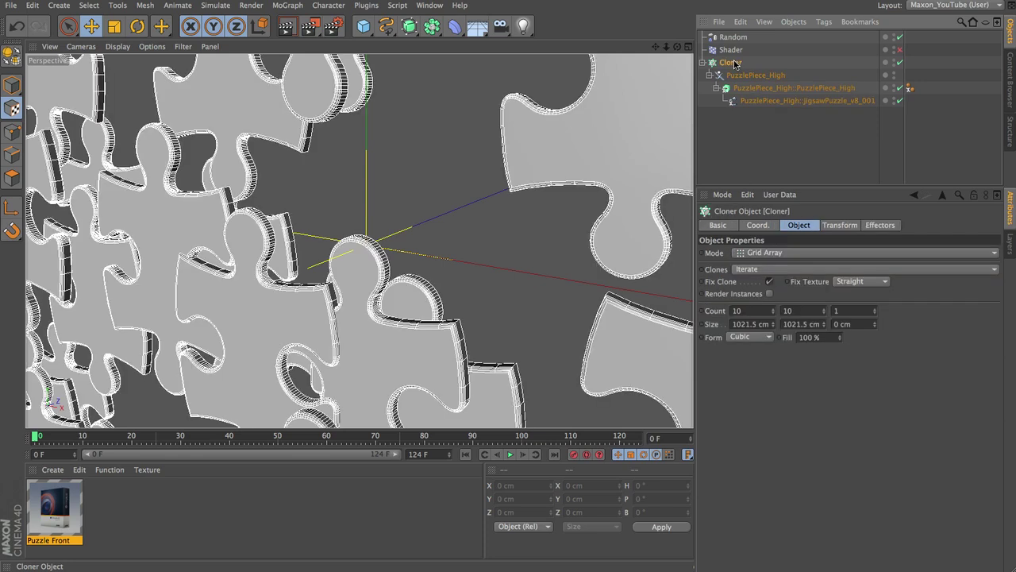
# Enable the Shader effector alongside Random and try varying the Random effector's strength on the high-resolution clones
pyautogui.press('o')
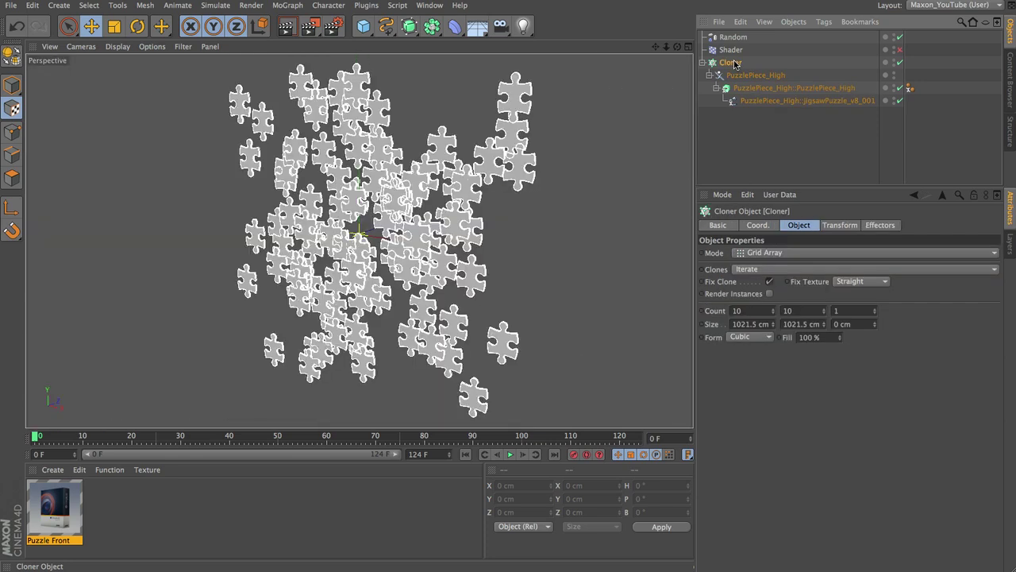
pyautogui.click(899, 37)
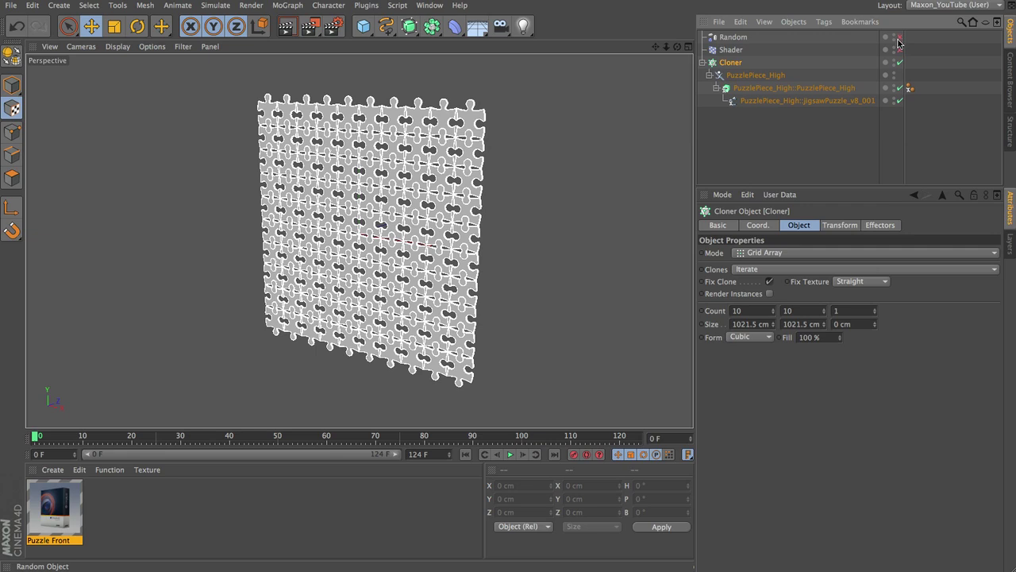
pyautogui.click(900, 50)
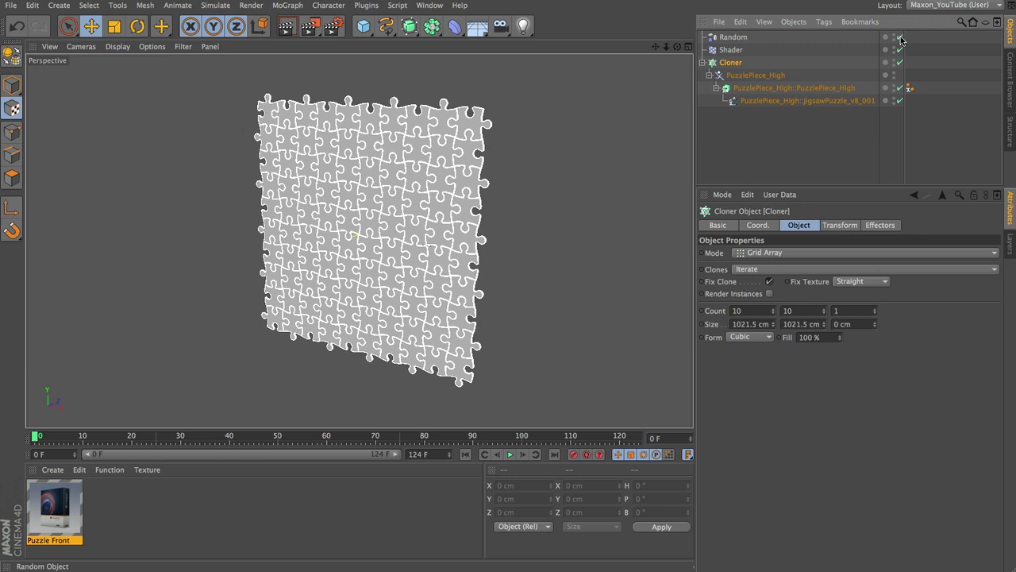
pyautogui.click(900, 39)
pyautogui.click(706, 38)
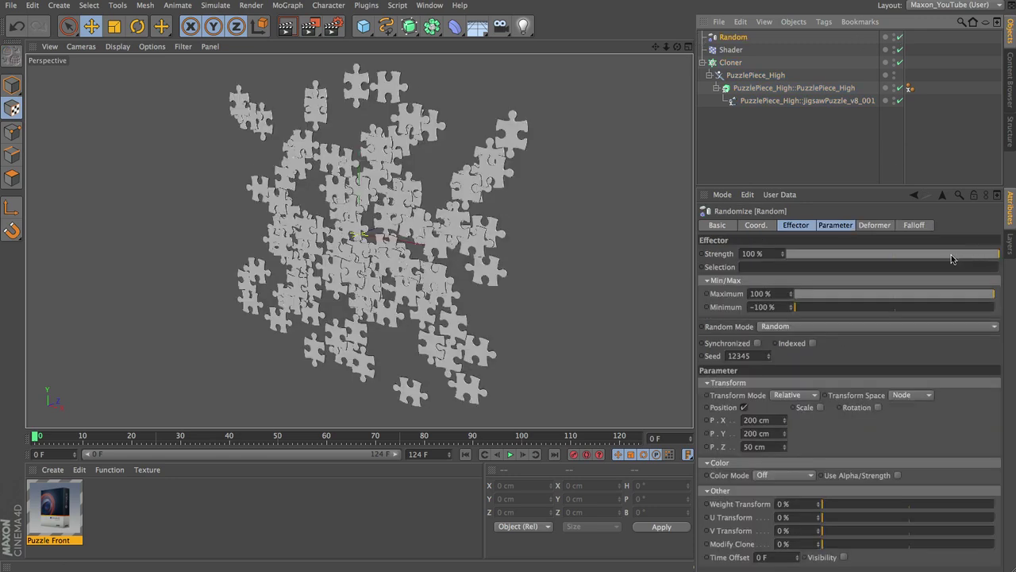
pyautogui.moveTo(952, 259)
pyautogui.mouseDown()
pyautogui.moveTo(833, 259)
pyautogui.moveTo(953, 258)
pyautogui.mouseUp()
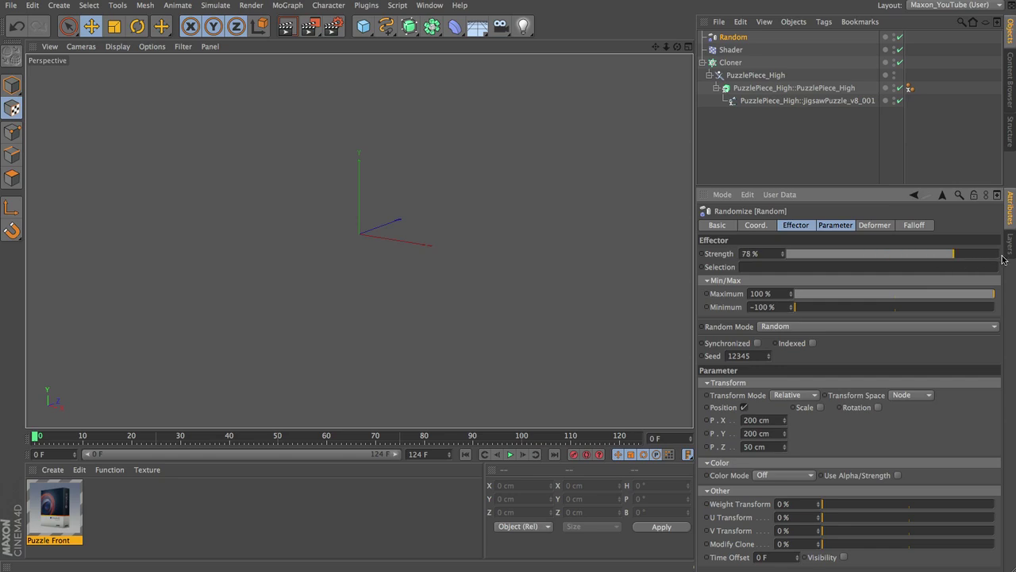
# Exchange the PuzzlePiece_High XRef with its proxy, test varying the Random effector's strength on it, and disable Random
pyautogui.click(758, 76)
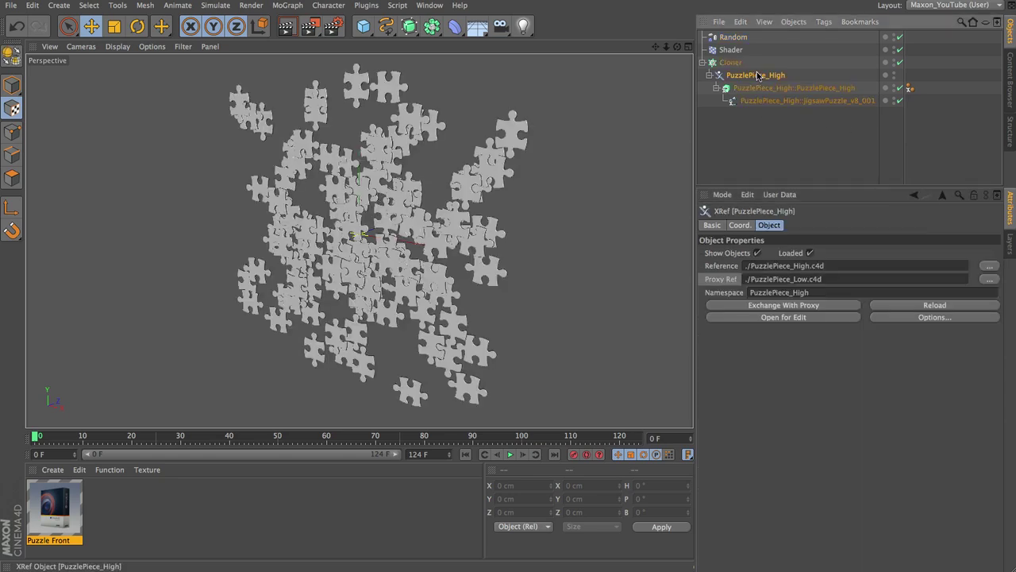
pyautogui.click(805, 306)
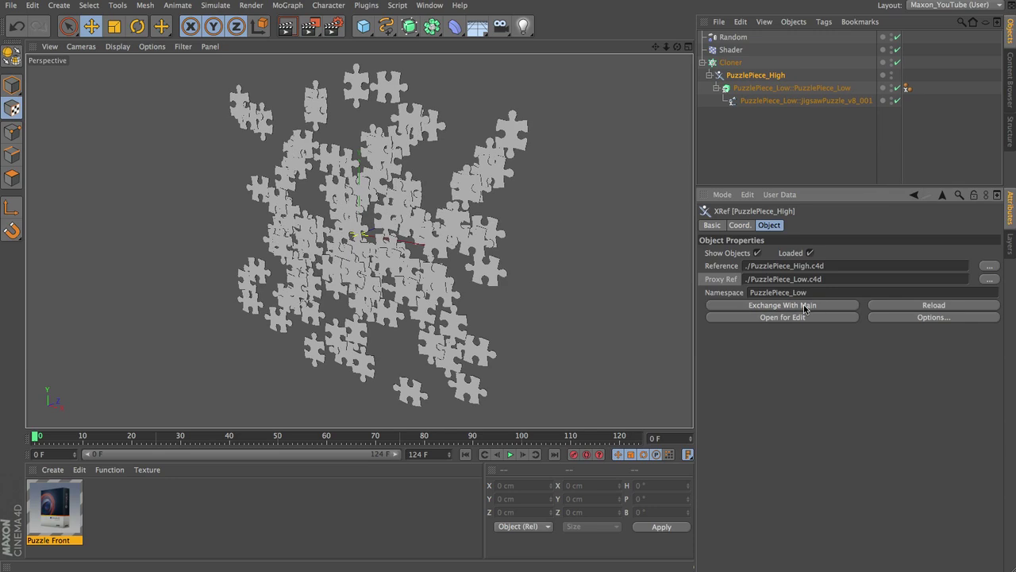
pyautogui.click(734, 37)
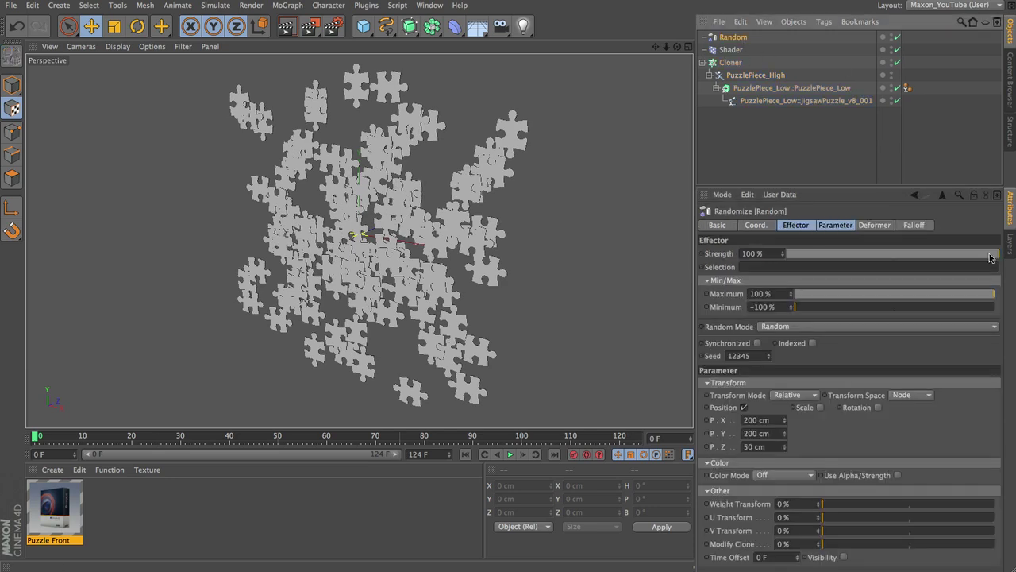
pyautogui.moveTo(991, 256)
pyautogui.mouseDown()
pyautogui.moveTo(866, 257)
pyautogui.moveTo(998, 256)
pyautogui.mouseUp()
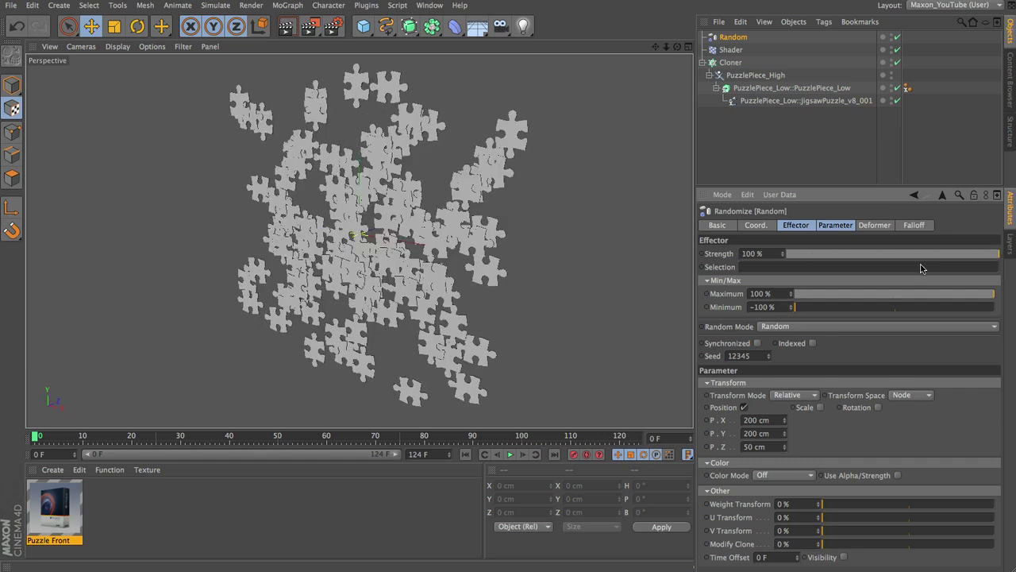
pyautogui.moveTo(920, 254); pyautogui.dragTo(999, 254)
pyautogui.click(897, 37)
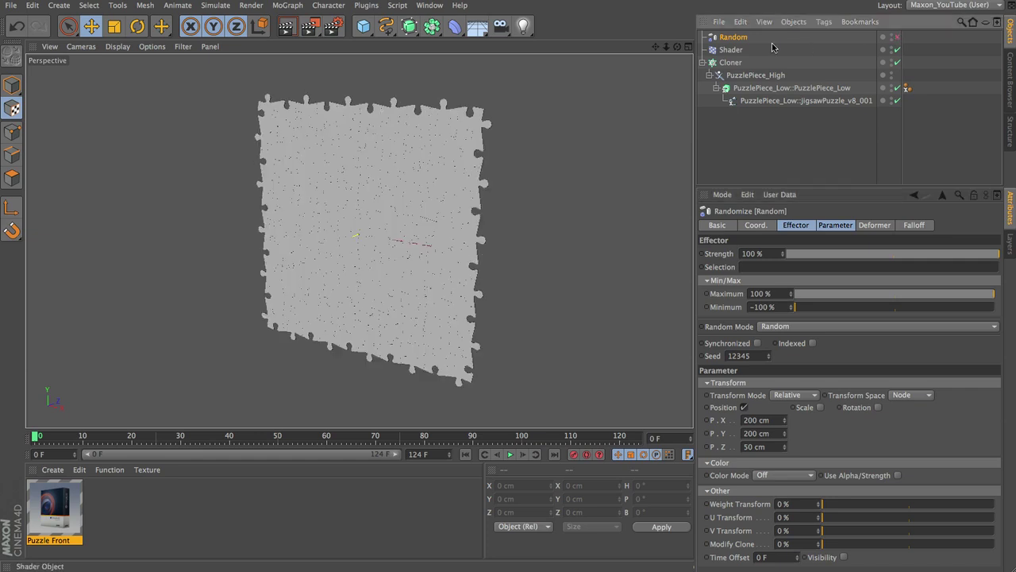
# Delete the Shader and Random effectors from the scene
pyautogui.click(731, 49)
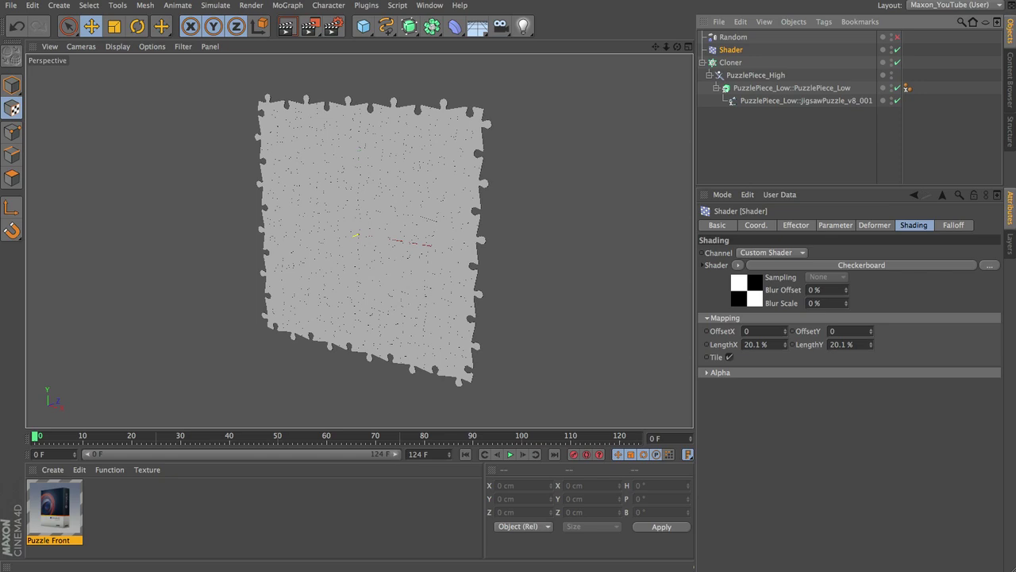
pyautogui.click(731, 63)
pyautogui.click(732, 50)
pyautogui.press('Delete')
pyautogui.click(732, 49)
pyautogui.click(731, 36)
pyautogui.press('Delete')
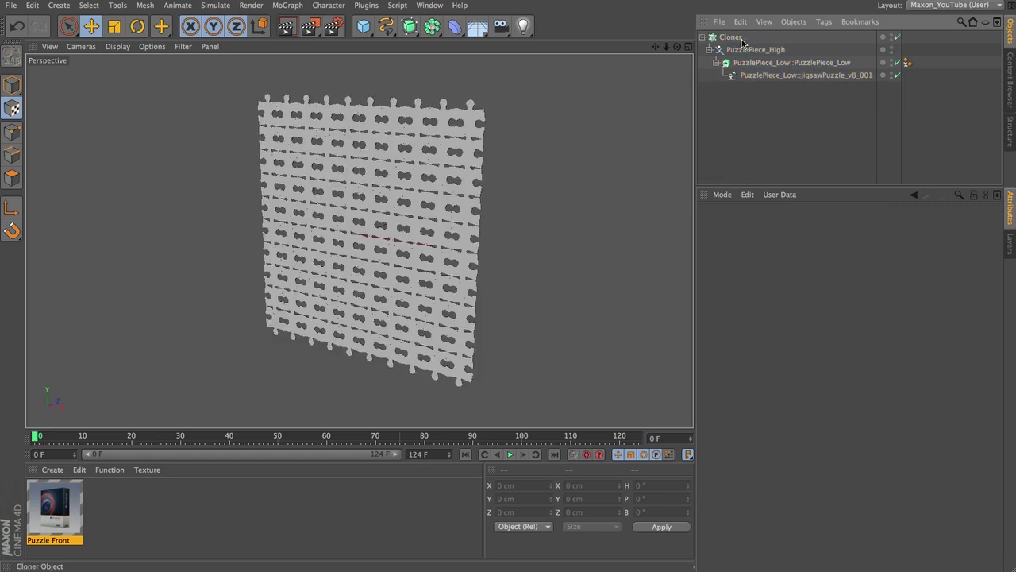
# Set the Cloner to Linear mode with a count of 10
pyautogui.click(731, 36)
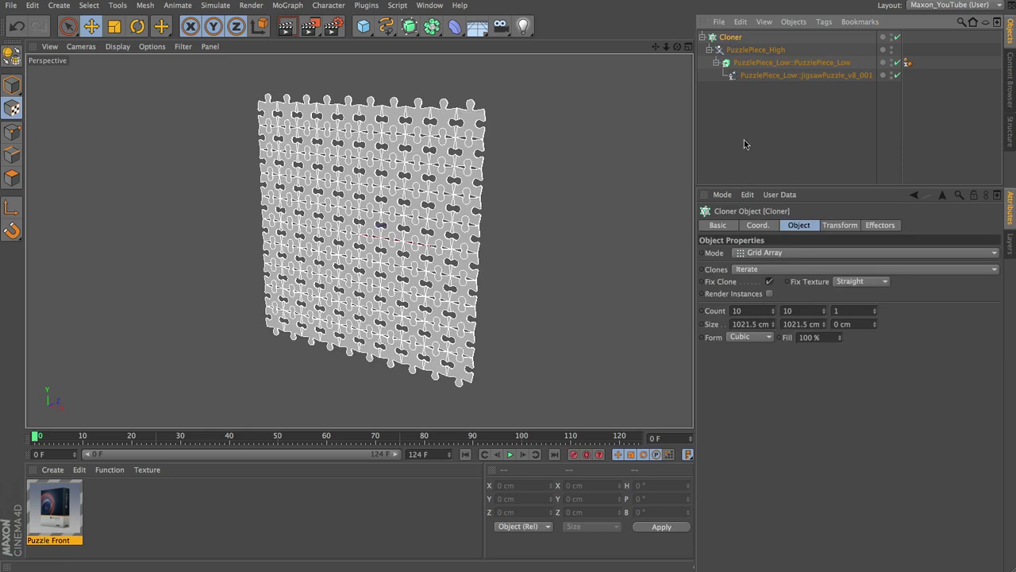
pyautogui.click(787, 253)
pyautogui.click(793, 281)
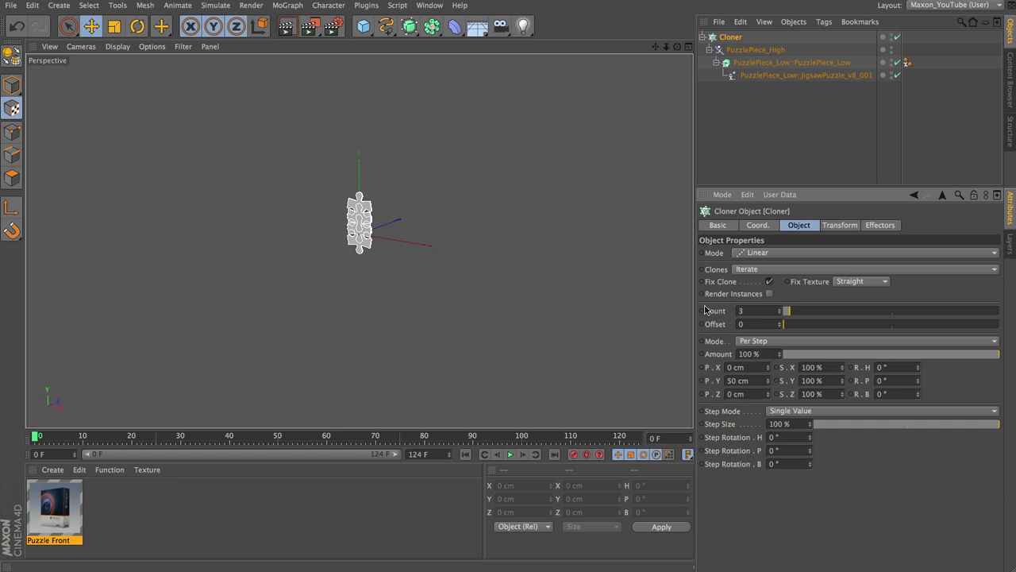
pyautogui.click(741, 310)
pyautogui.write('10')
pyautogui.press('Return')
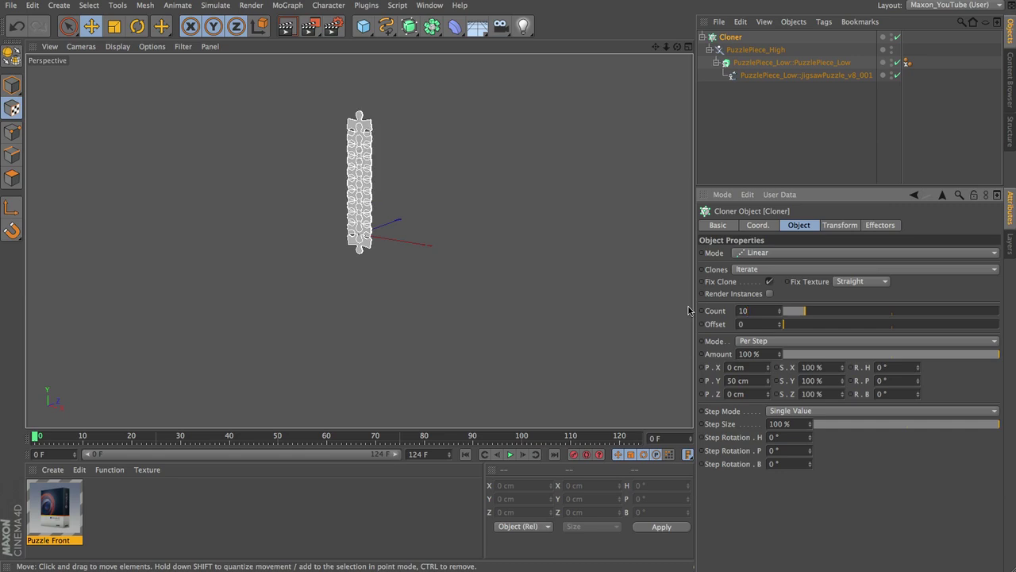
# Set the Cloner's per-step position to 0 cm in Y and 114 cm in X
pyautogui.click(748, 380)
pyautogui.write('0')
pyautogui.press('Return')
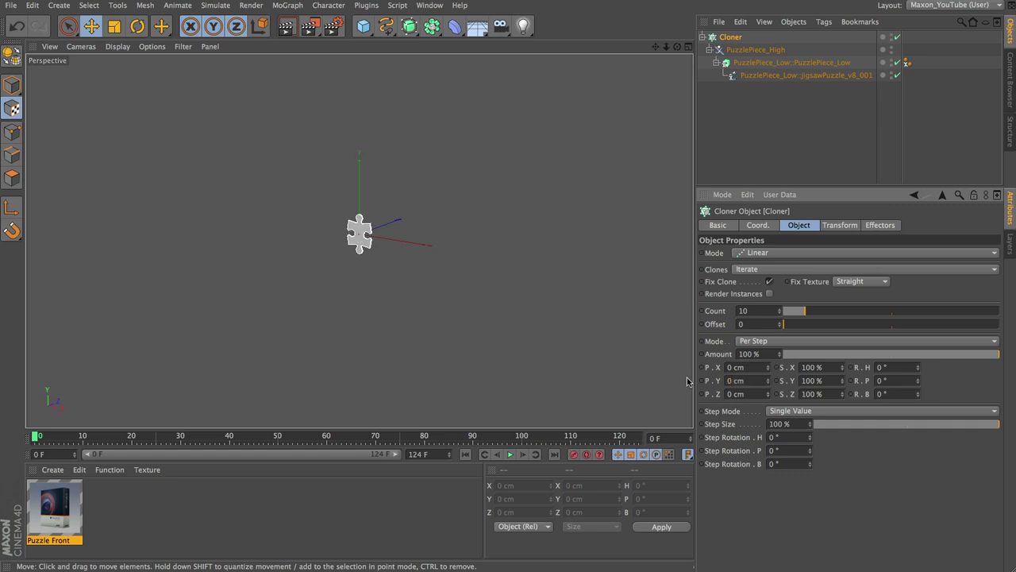
pyautogui.moveTo(769, 366); pyautogui.dragTo(765, 368)
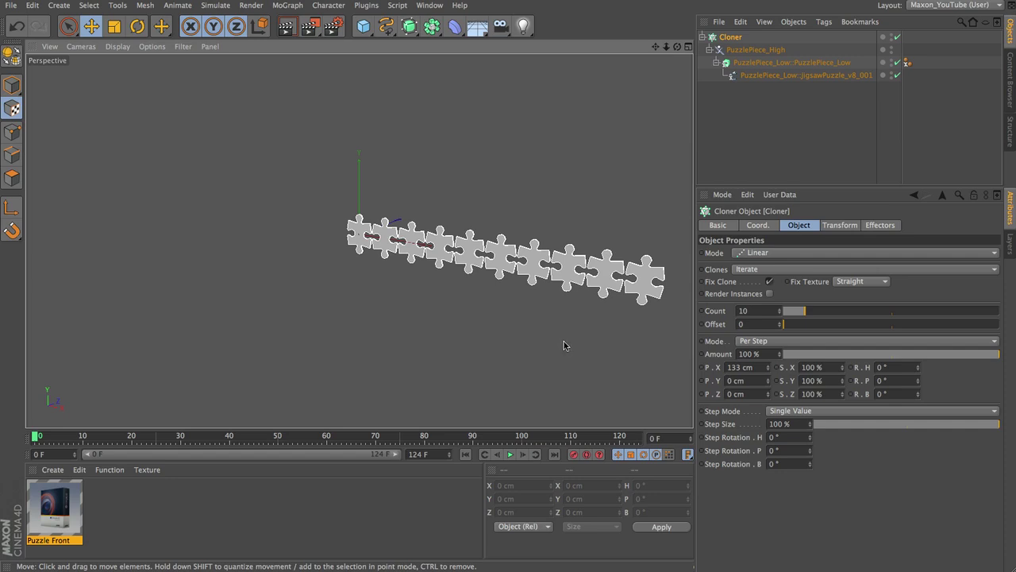
pyautogui.doubleClick(734, 367)
pyautogui.write('114')
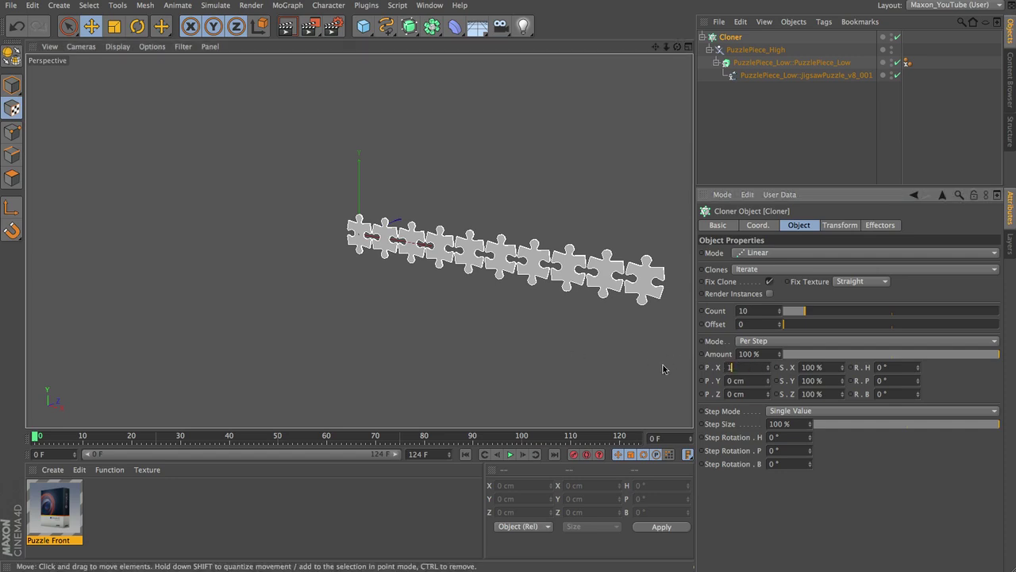
pyautogui.press('Return')
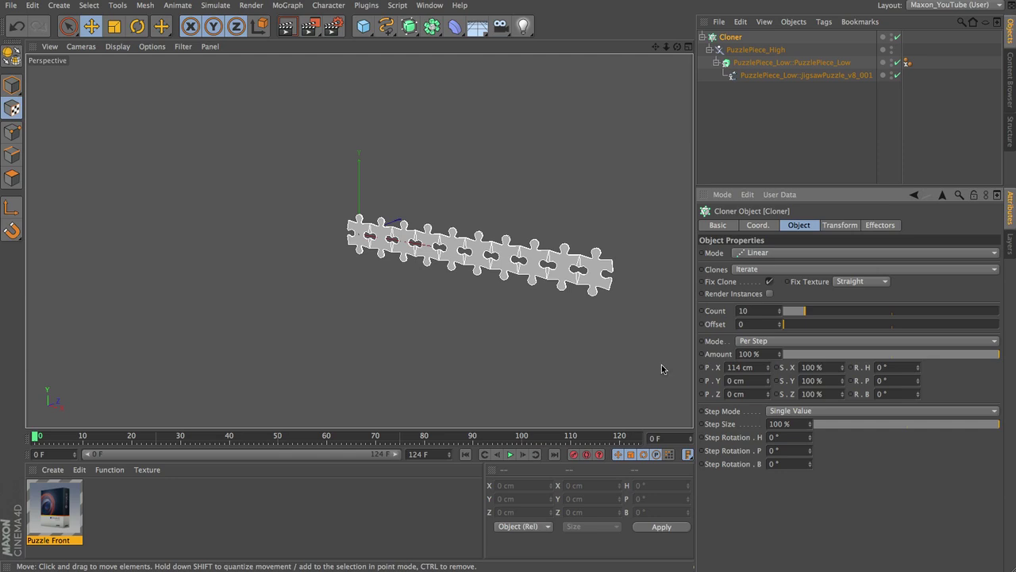
# Show the clone row in the Front view and exchange the PuzzlePiece_High XRef back to its main reference
pyautogui.press('F4')
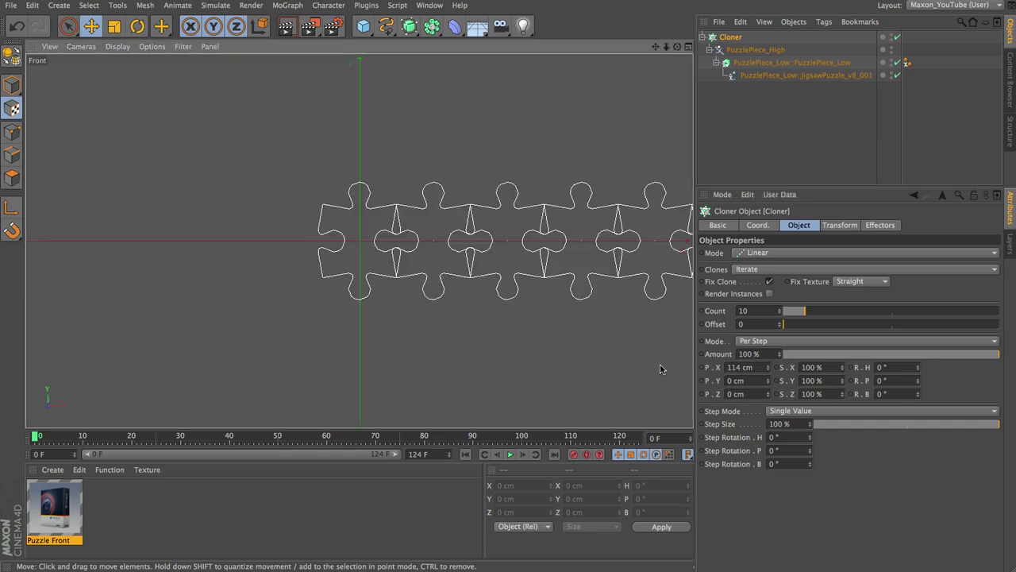
pyautogui.scroll(8, 402, 290)
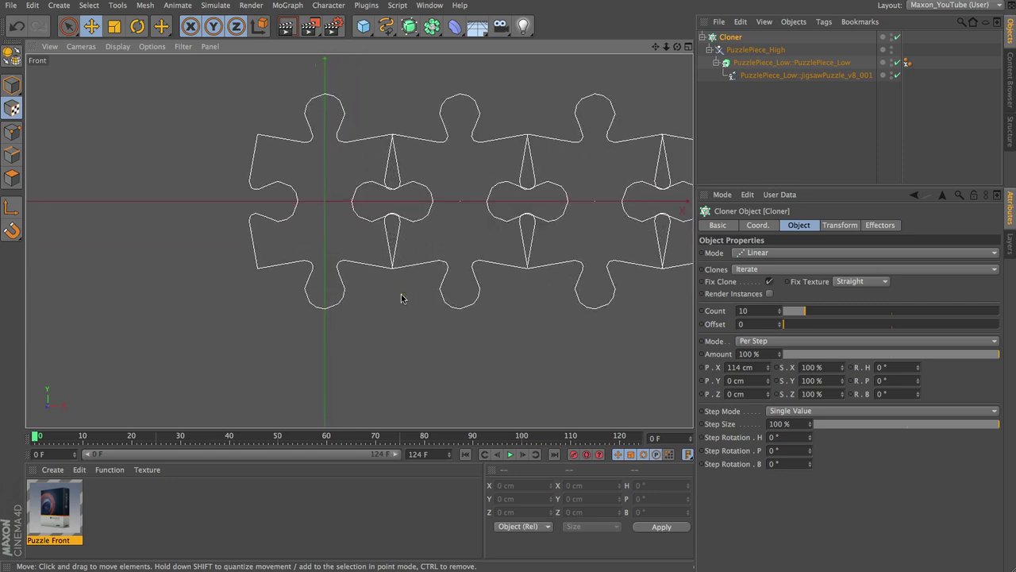
pyautogui.keyDown('alt'); pyautogui.moveTo(608, 346); pyautogui.dragTo(608, 347, button='middle'); pyautogui.keyUp('alt')
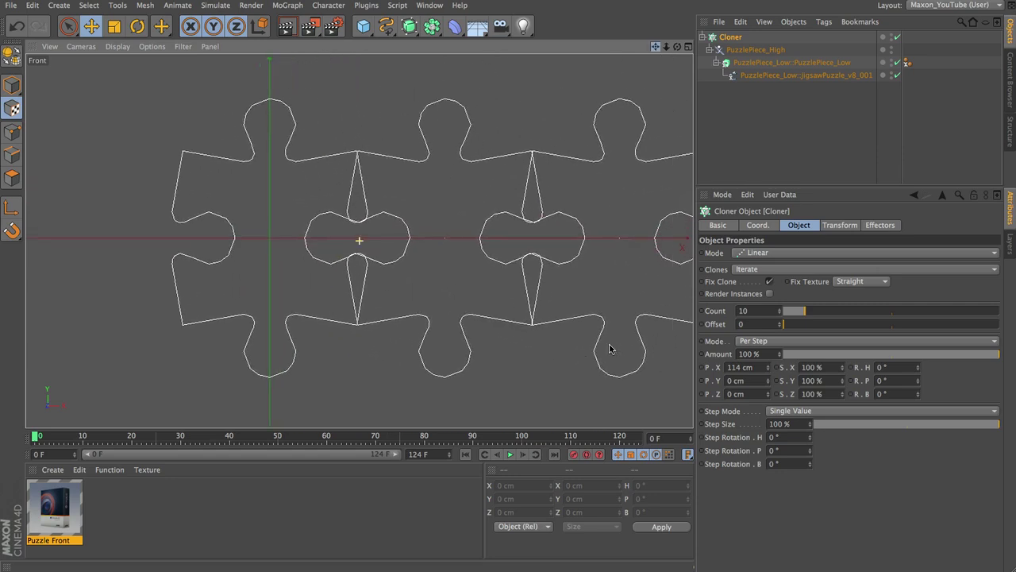
pyautogui.click(781, 49)
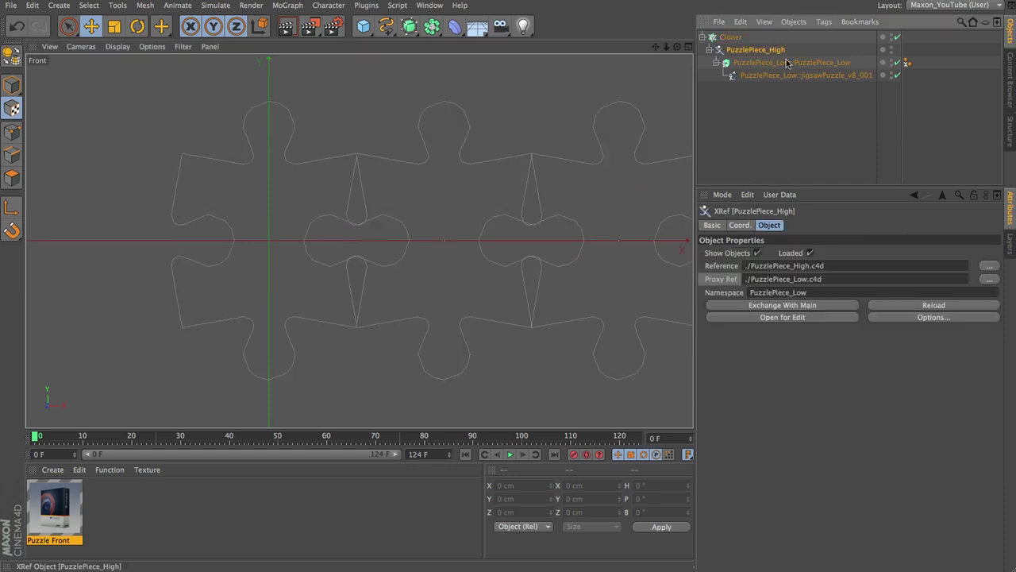
pyautogui.click(791, 307)
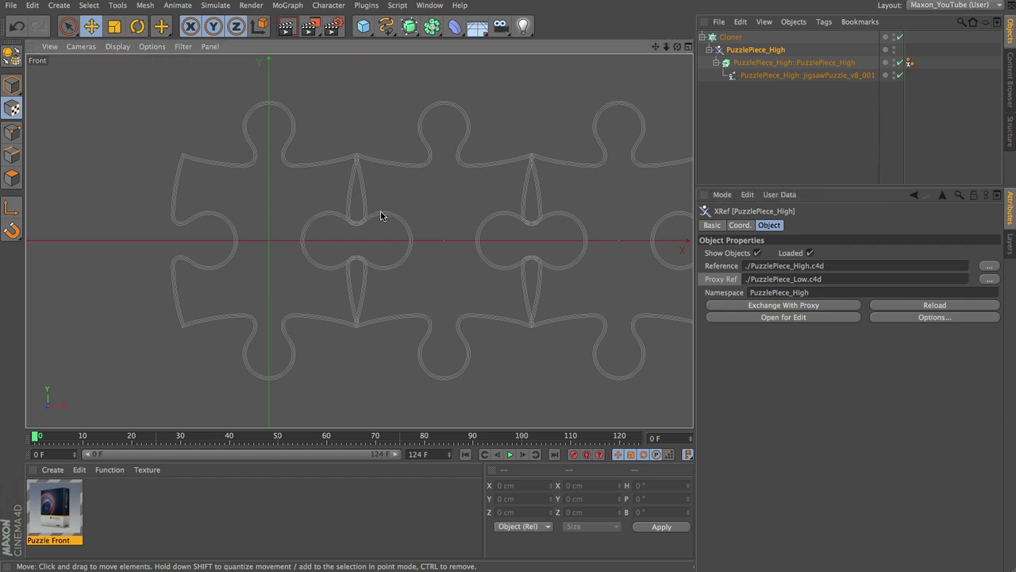
pyautogui.scroll(1, 382, 213)
# Set the Cloner's per-step bank rotation (R.B) to 90°
pyautogui.click(732, 38)
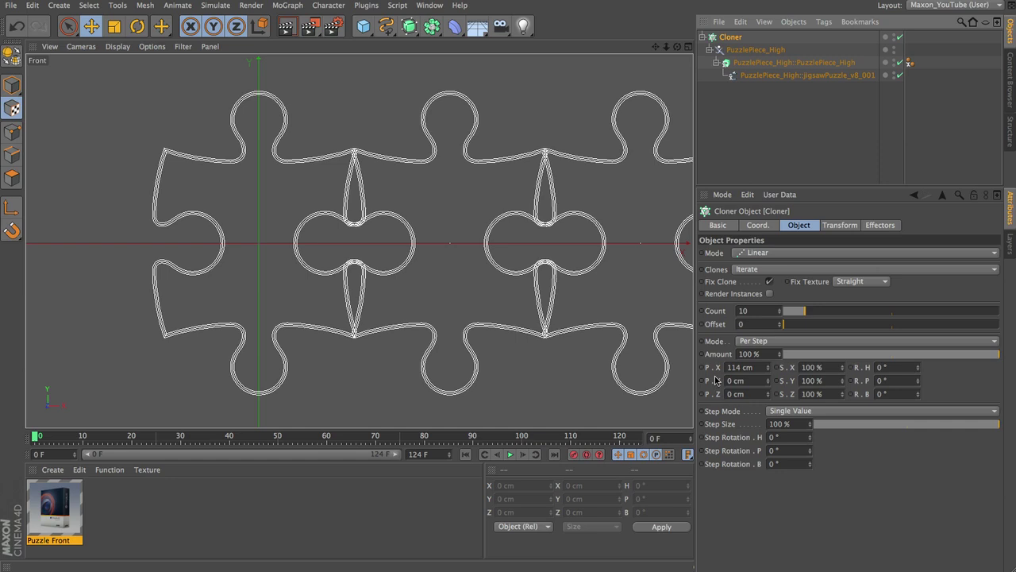
pyautogui.click(881, 393)
pyautogui.write('90')
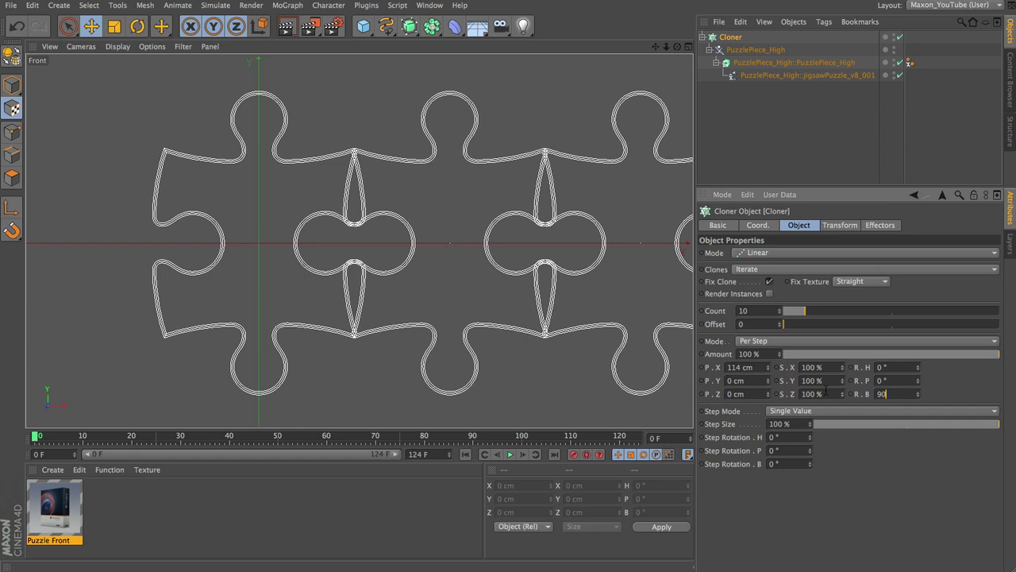
pyautogui.press('Return')
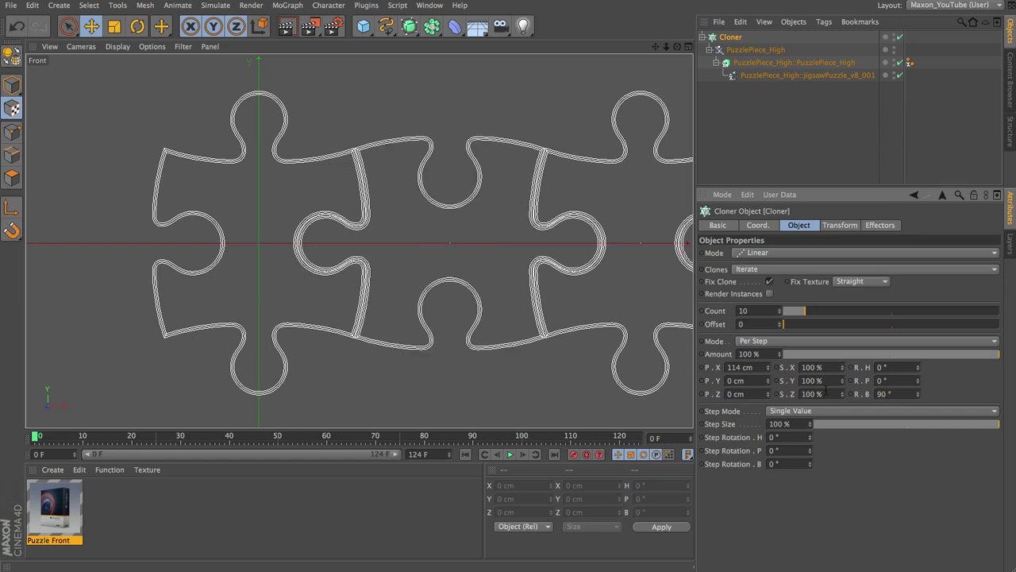
# Disable the PuzzlePiece_High Extrude NURBS and examine the spline gap where two neighbouring pieces interlock
pyautogui.scroll(10, 354, 232)
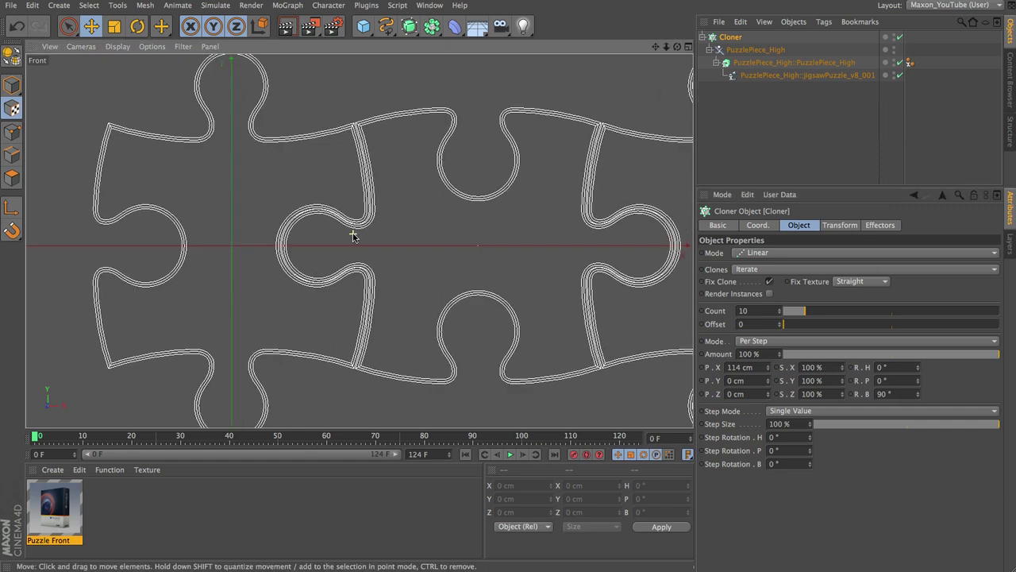
pyautogui.scroll(3, 354, 237)
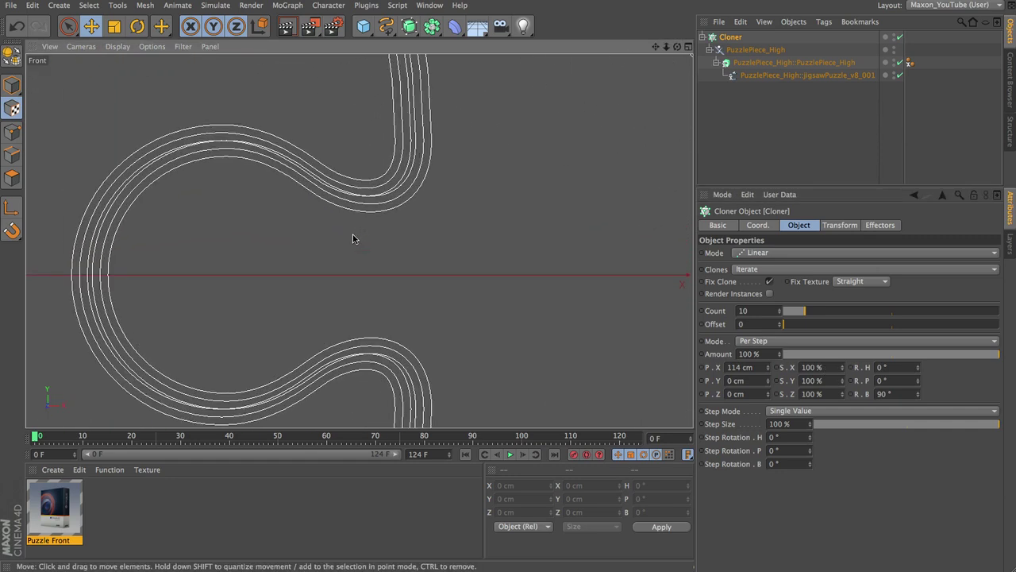
pyautogui.click(900, 62)
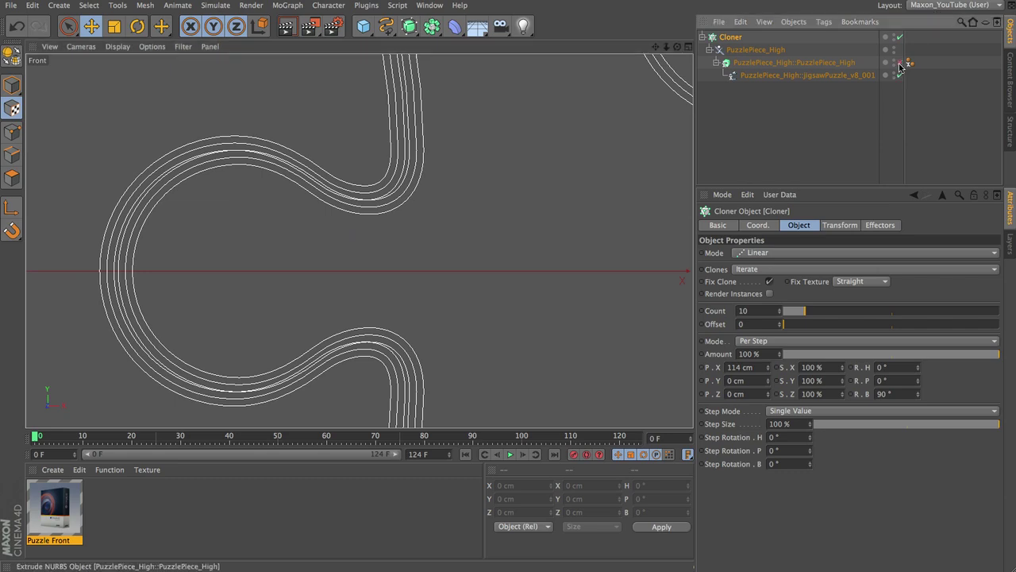
pyautogui.scroll(-5, 608, 349)
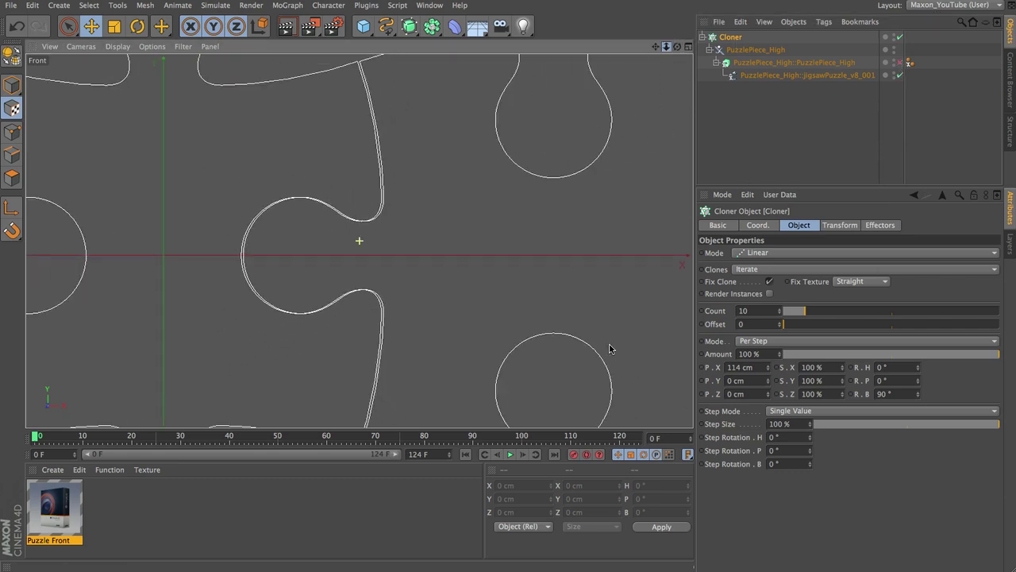
pyautogui.scroll(3, 608, 346)
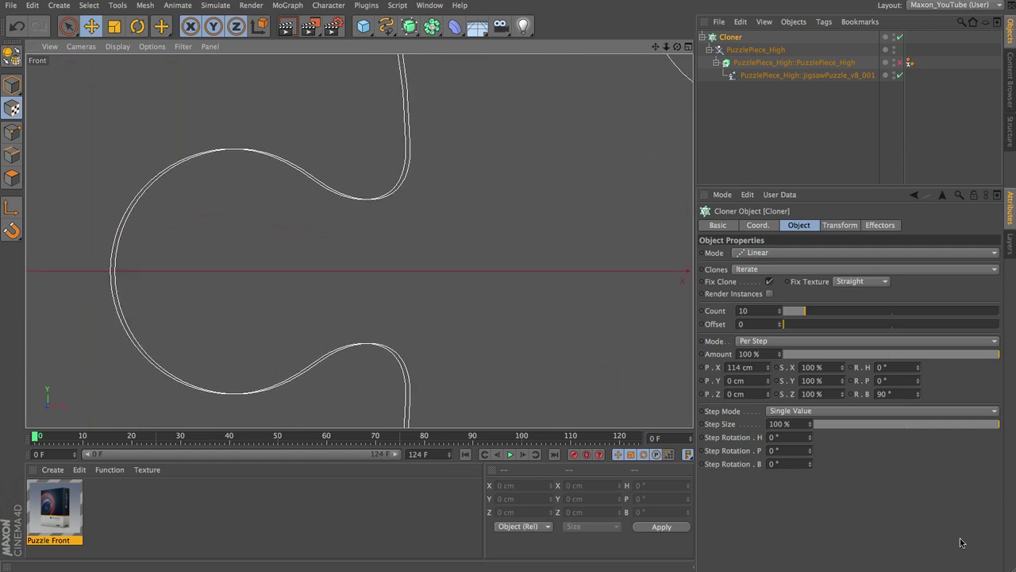
# Try 113 cm and settle on 113.5 cm as the Cloner's per-step X position to close the gap between pieces
pyautogui.doubleClick(763, 368)
pyautogui.write('113')
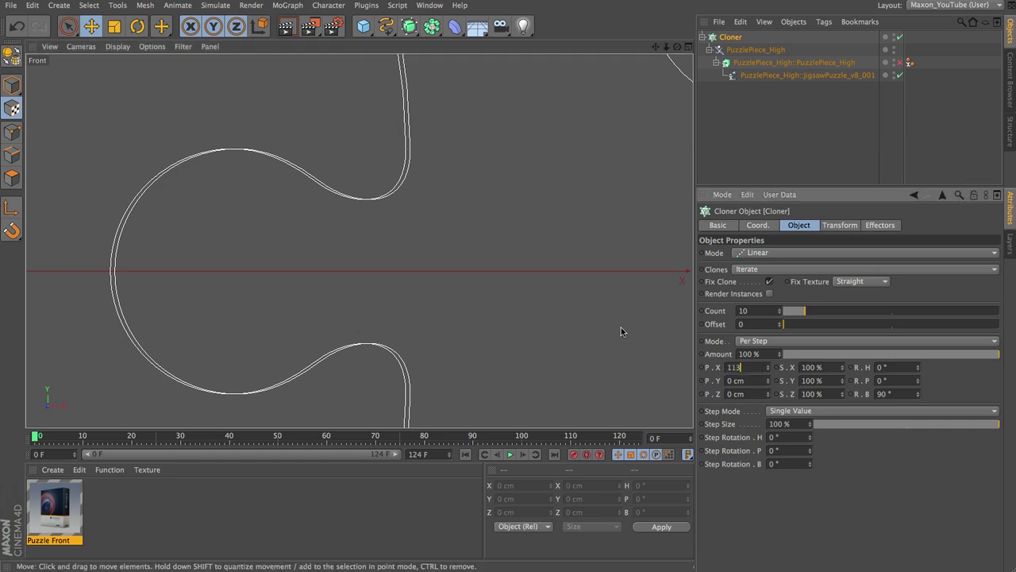
pyautogui.press('Return')
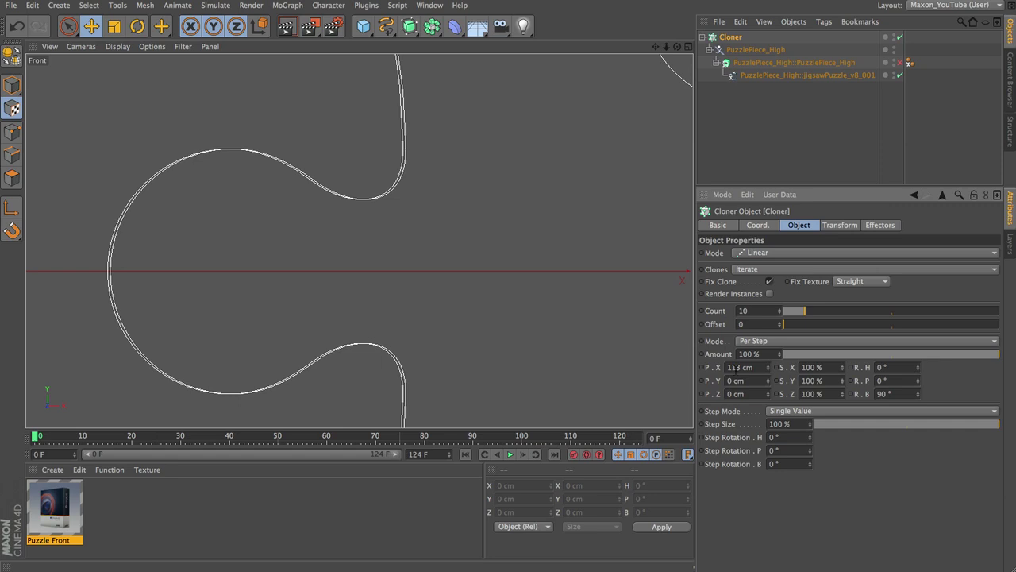
pyautogui.doubleClick(754, 368)
pyautogui.write('113.5')
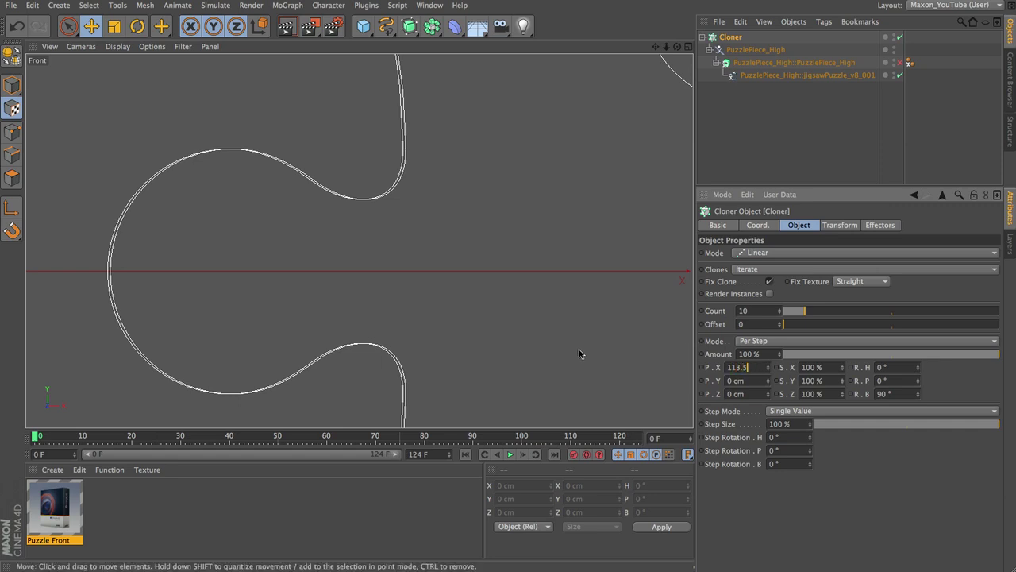
pyautogui.press('Return')
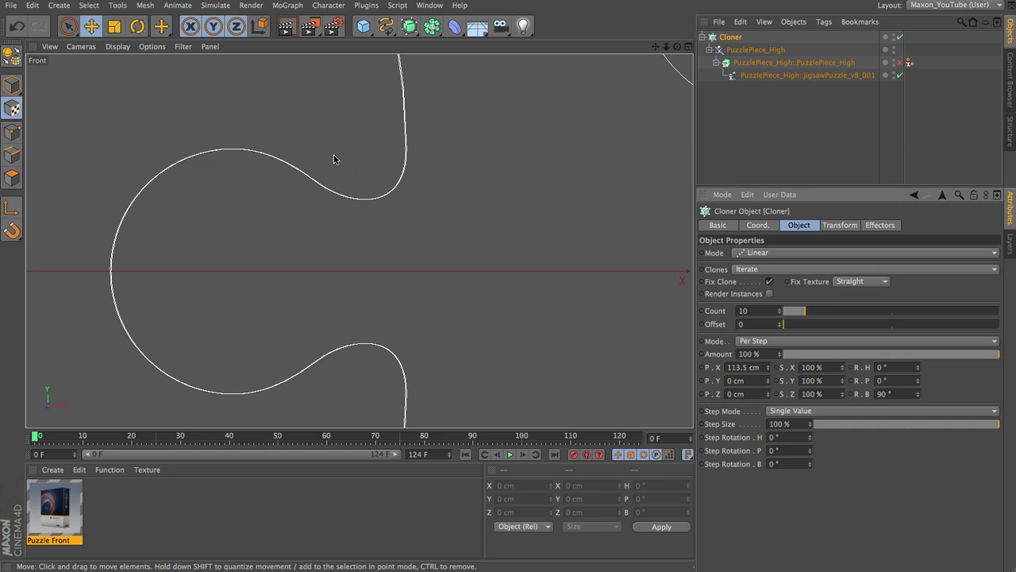
pyautogui.scroll(-2, 480, 286)
pyautogui.scroll(-5, 488, 287)
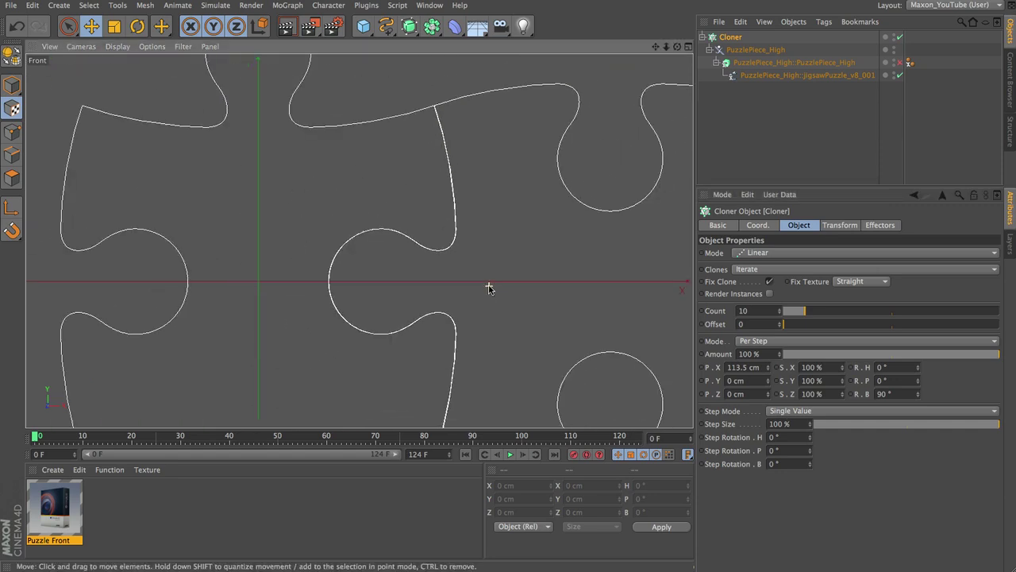
pyautogui.moveTo(654, 46); pyautogui.dragTo(608, 344)
pyautogui.scroll(-2, 609, 347)
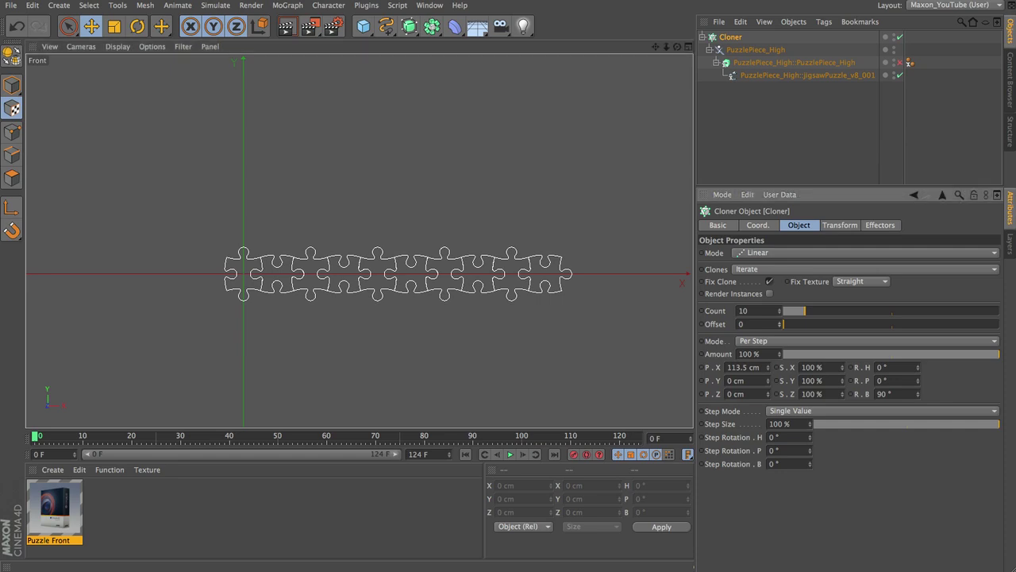
# Duplicate the Cloner with its PuzzlePiece_High XRef as a second top-level row
pyautogui.click(734, 50)
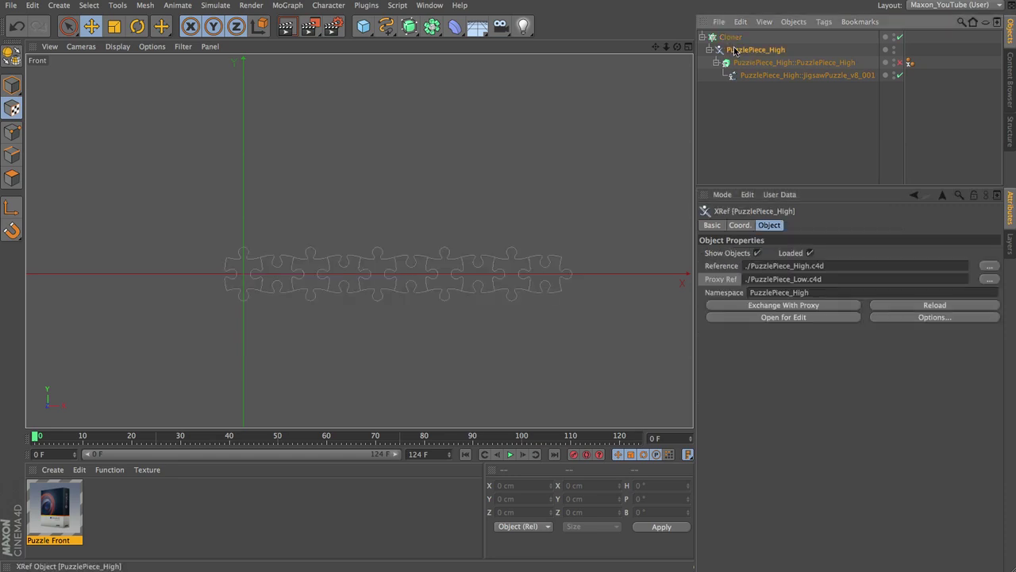
pyautogui.click(730, 37)
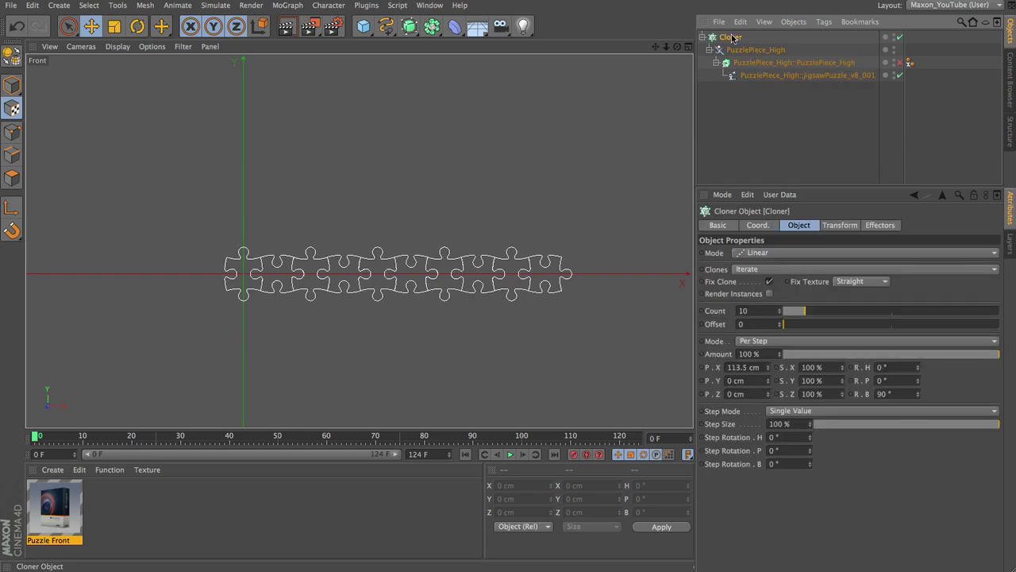
pyautogui.keyDown('ctrl'); pyautogui.moveTo(732, 37); pyautogui.dragTo(751, 139); pyautogui.keyUp('ctrl')
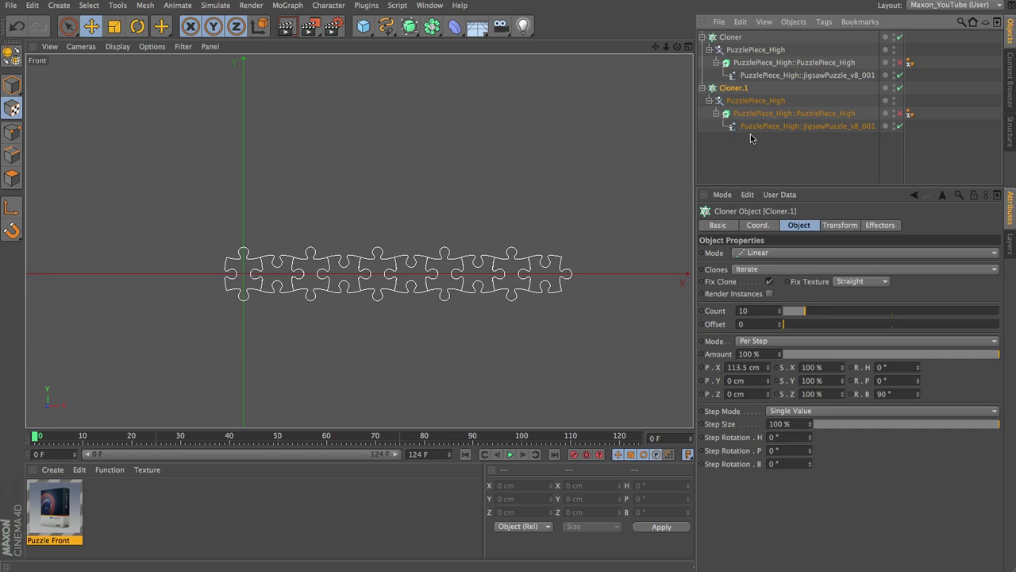
# Rotate the jigsaw spline inside the duplicated Cloner to a bank angle of -90°
pyautogui.click(750, 127)
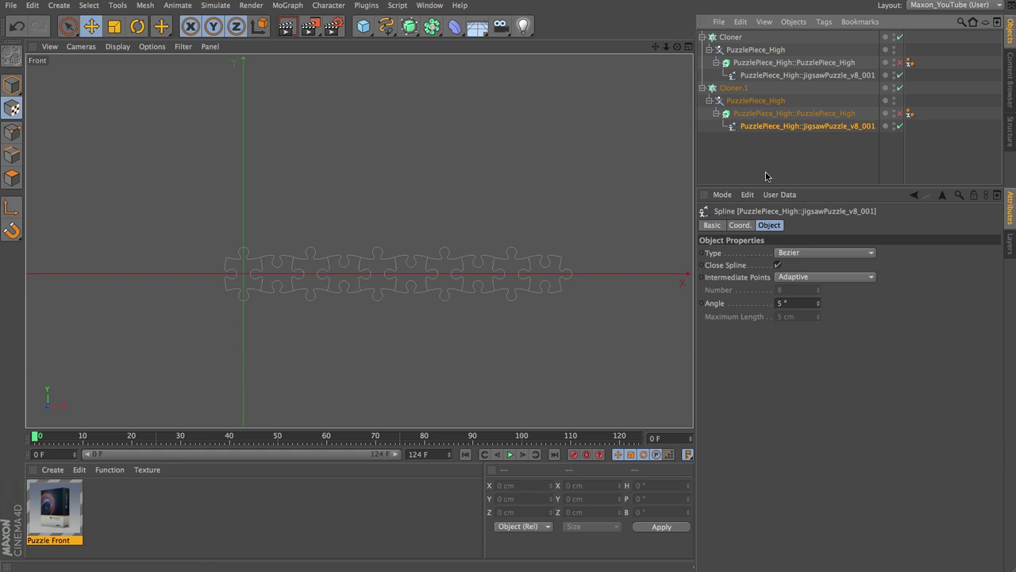
pyautogui.click(11, 85)
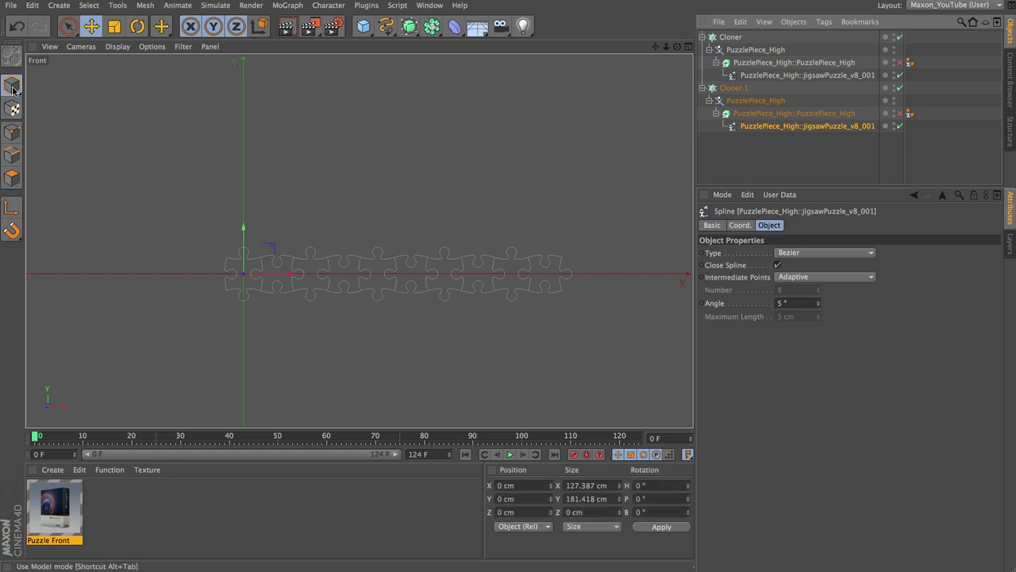
pyautogui.click(136, 30)
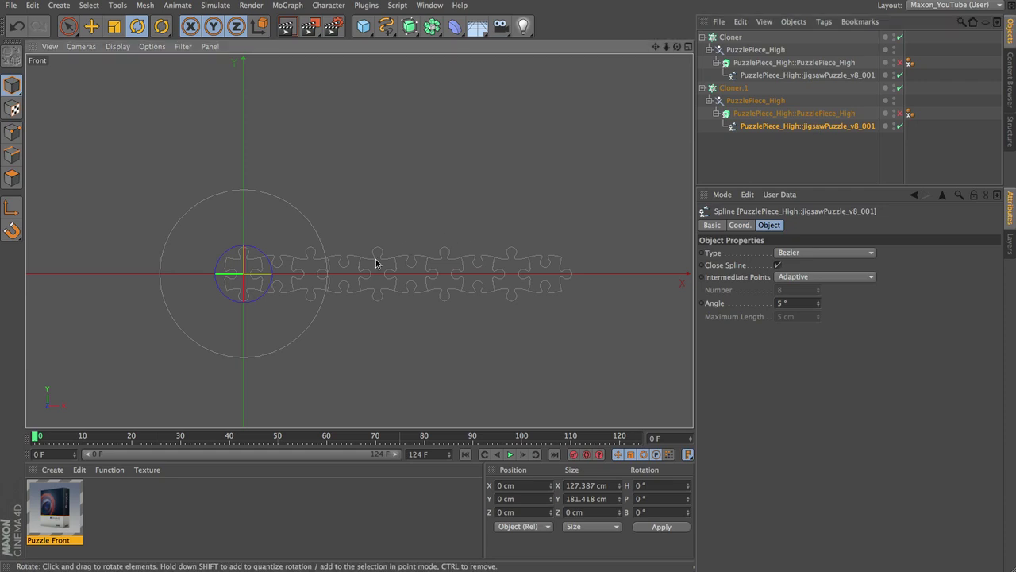
pyautogui.moveTo(377, 262)
pyautogui.mouseDown()
pyautogui.moveTo(370, 220)
pyautogui.moveTo(250, 152)
pyautogui.moveTo(227, 154)
pyautogui.mouseUp()
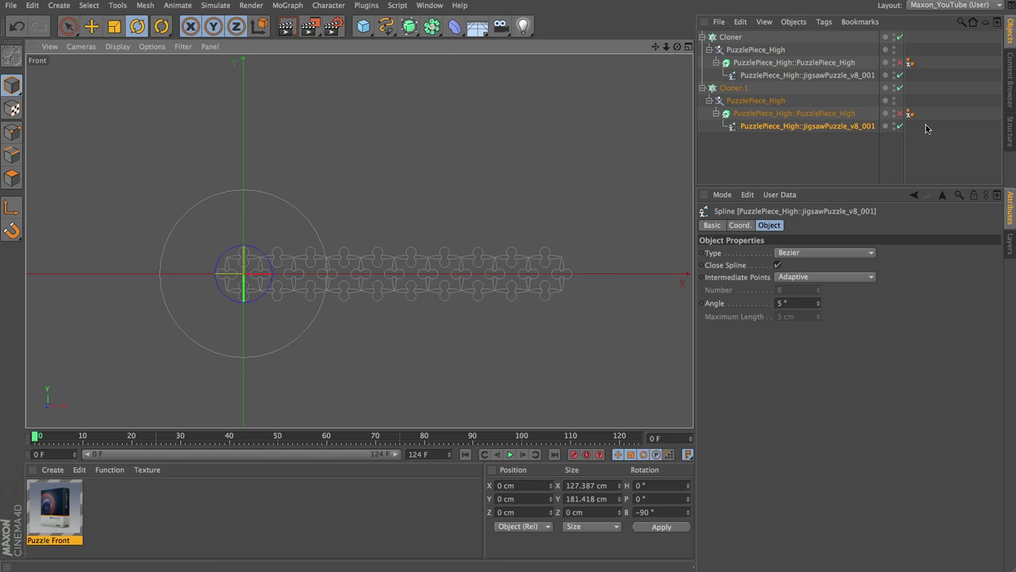
# Set the Y position of the duplicated Cloner to 113.5 cm so its row sits above the first
pyautogui.click(734, 88)
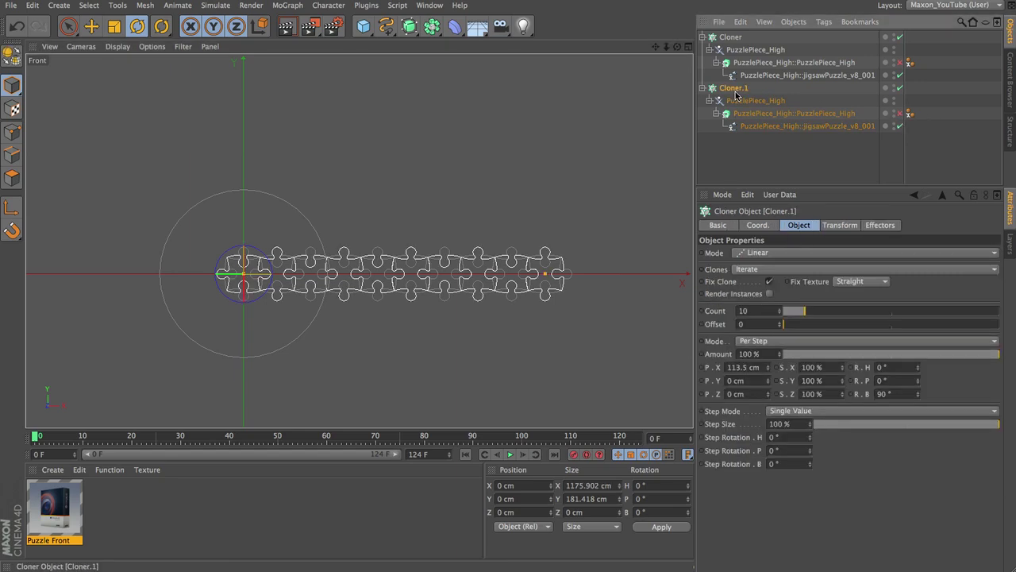
pyautogui.click(757, 226)
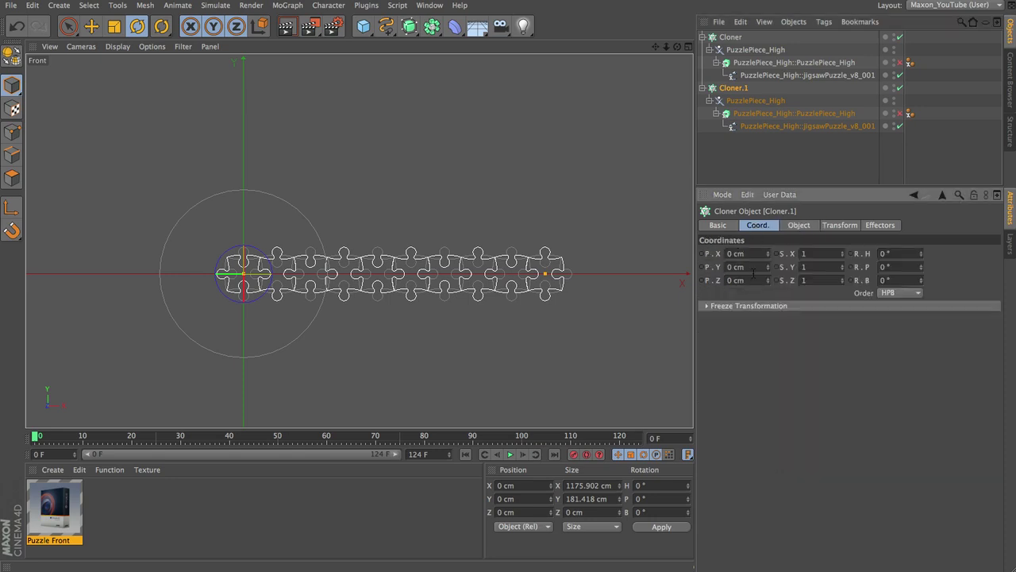
pyautogui.doubleClick(751, 268)
pyautogui.write('113.5')
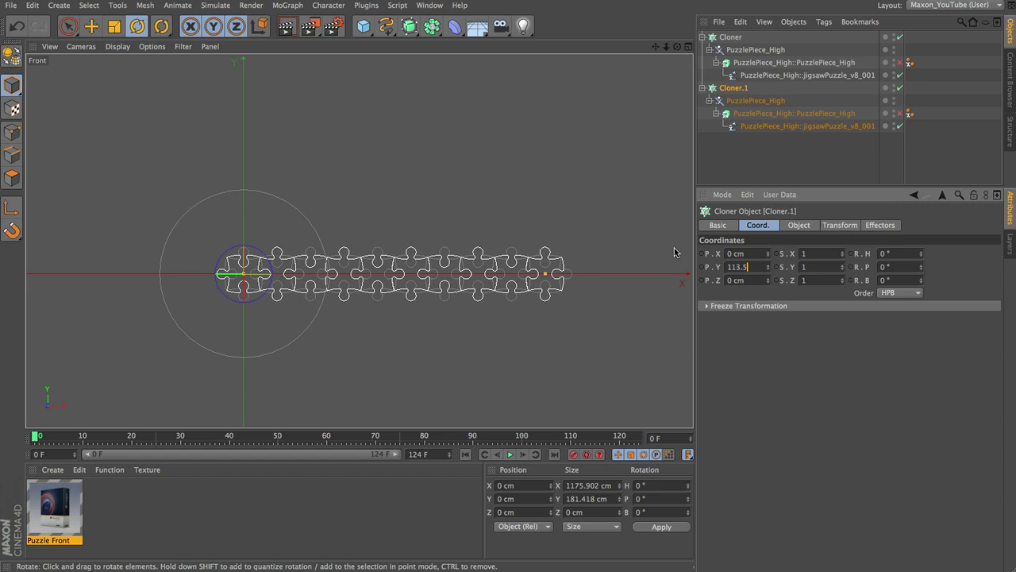
pyautogui.press('Return')
pyautogui.click(783, 159)
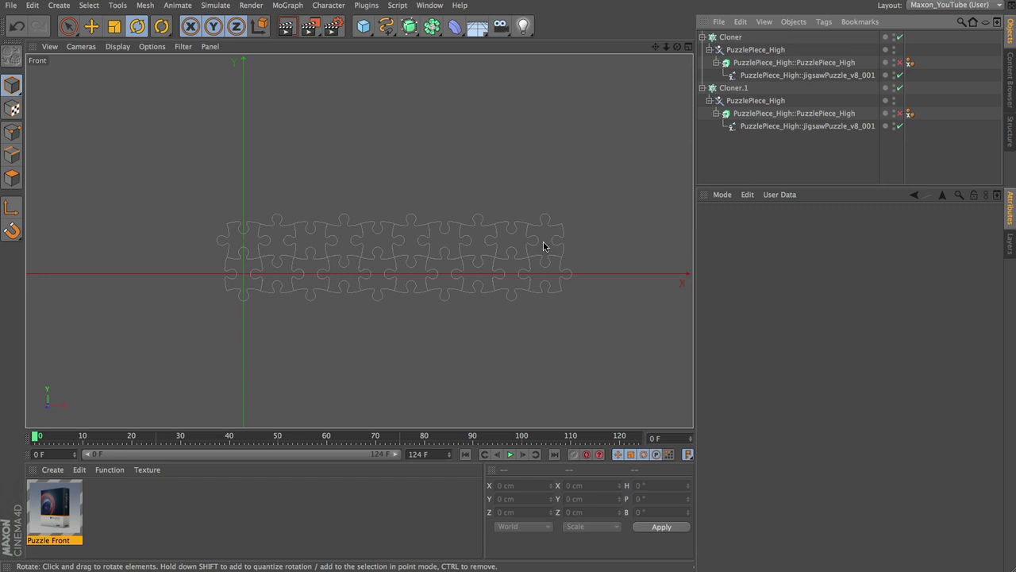
# Re-enable the Extrude NURBS in both Cloners and show the two interlocking rows in the Perspective view
pyautogui.click(899, 113)
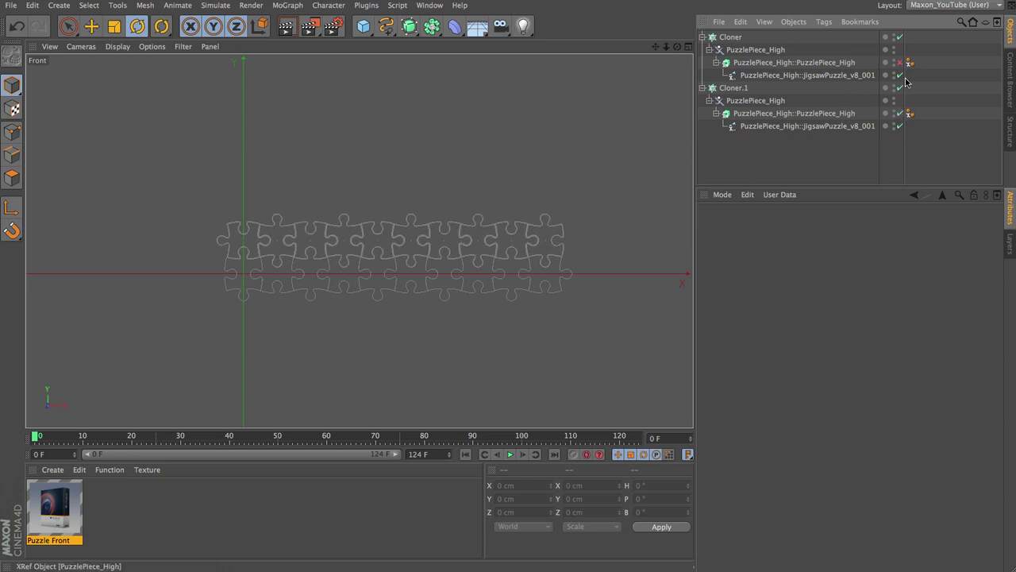
pyautogui.click(899, 63)
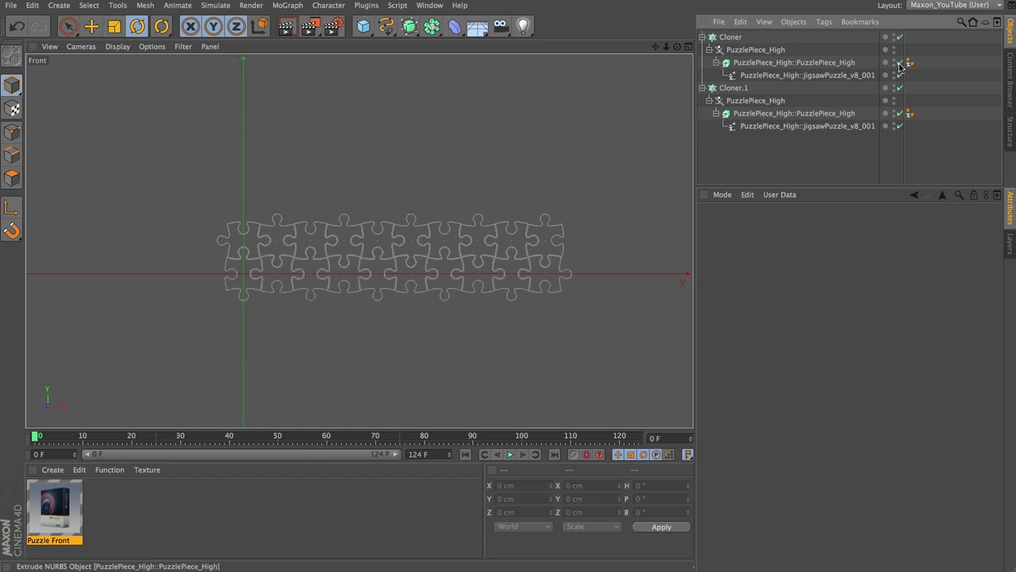
pyautogui.press('F1')
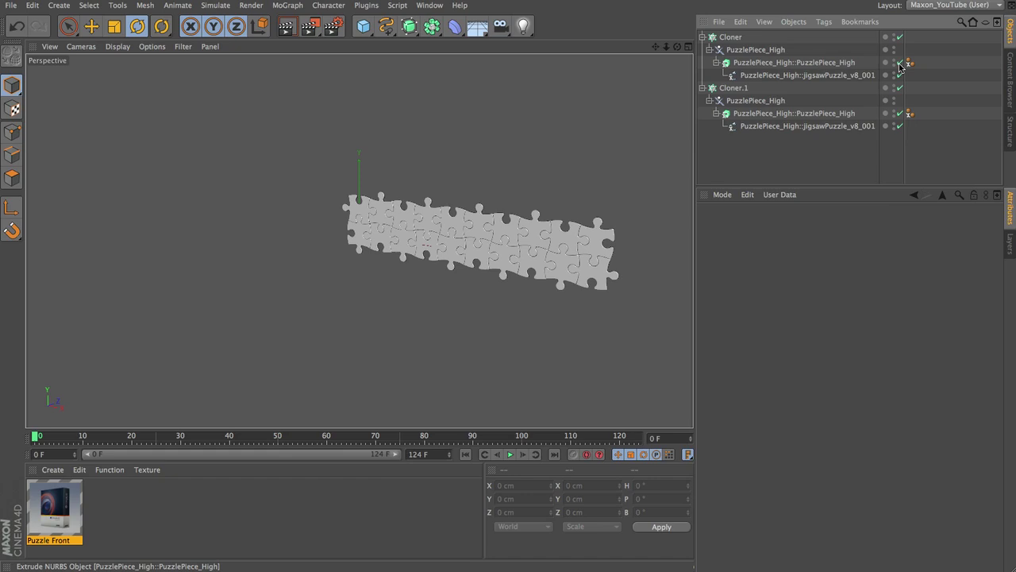
pyautogui.moveTo(656, 46); pyautogui.dragTo(608, 347)
pyautogui.click(753, 101)
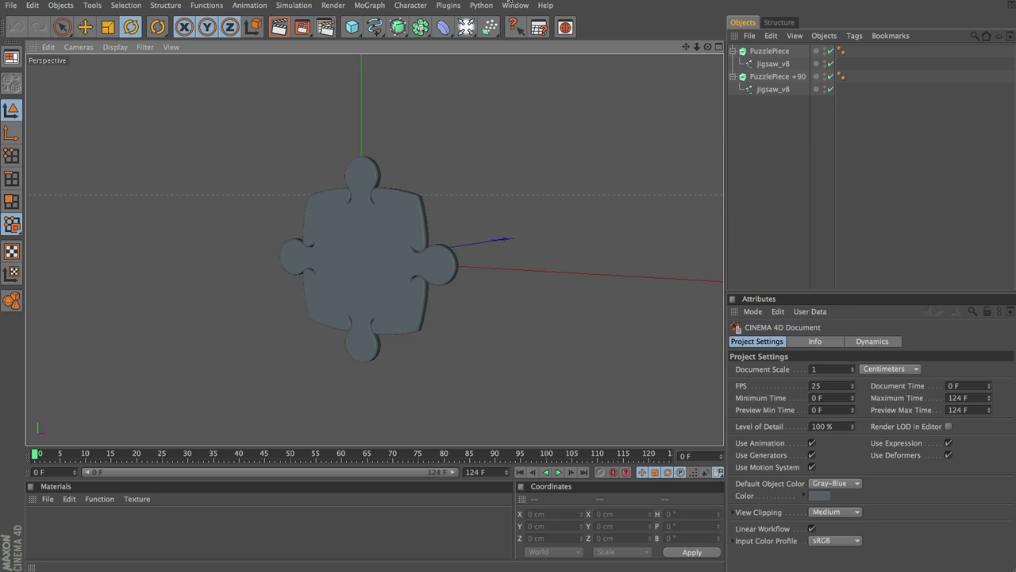
# Compare the coordinates of the jigsaw_v8 splines inside the PuzzlePiece and PuzzlePiece +90 extrusions
pyautogui.click(743, 51)
pyautogui.click(736, 74)
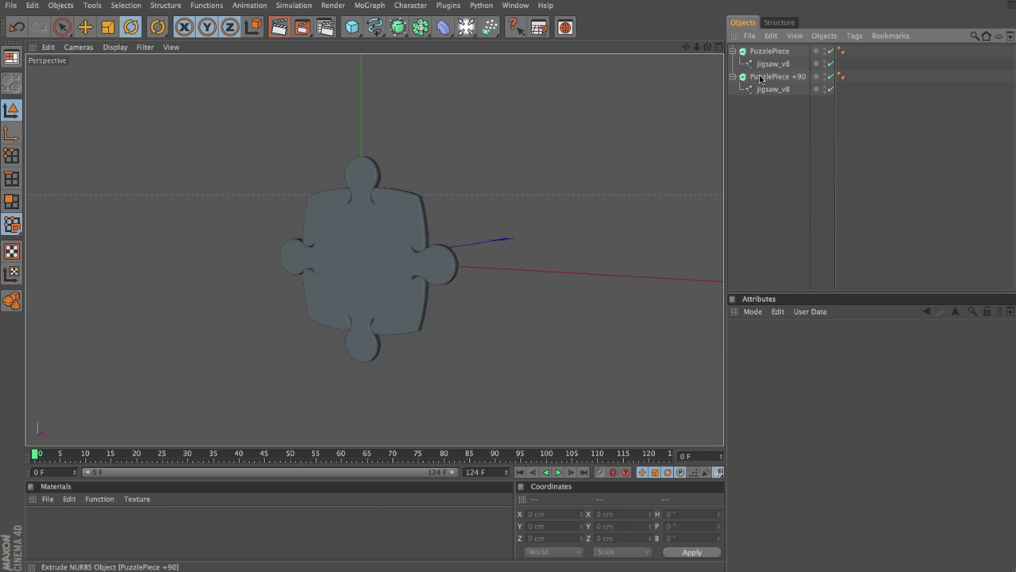
pyautogui.click(759, 77)
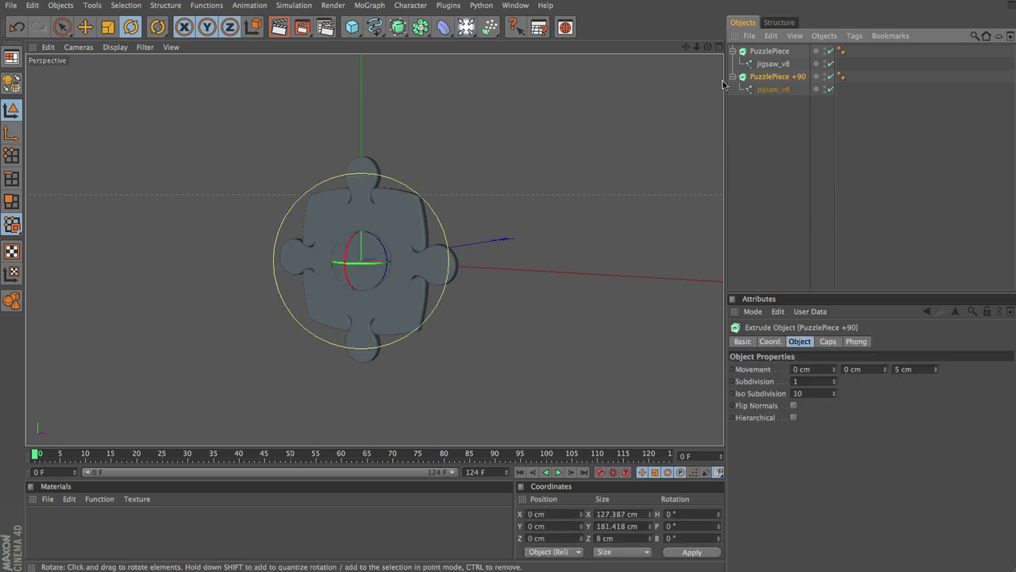
pyautogui.click(763, 90)
pyautogui.click(770, 341)
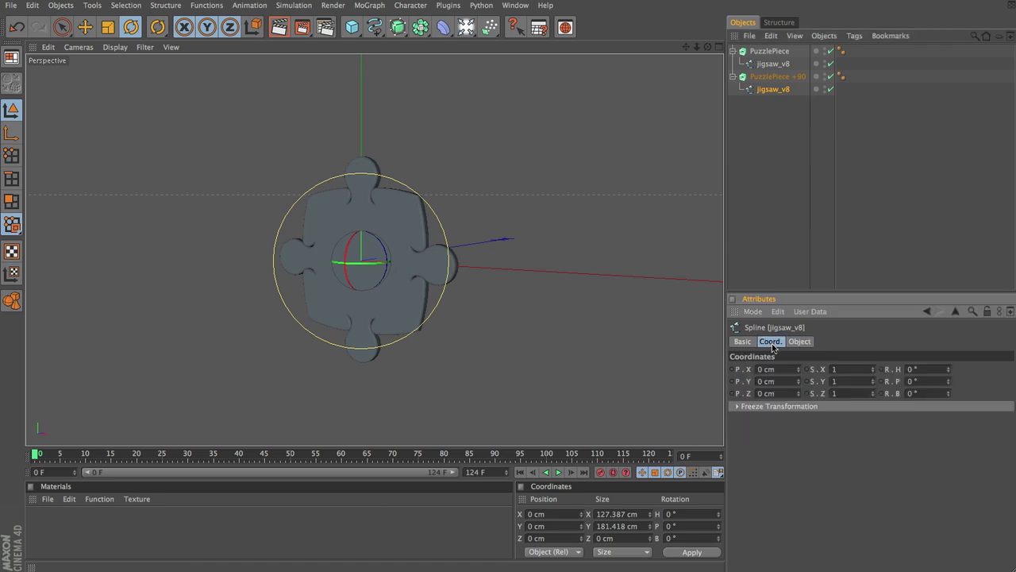
pyautogui.click(786, 77)
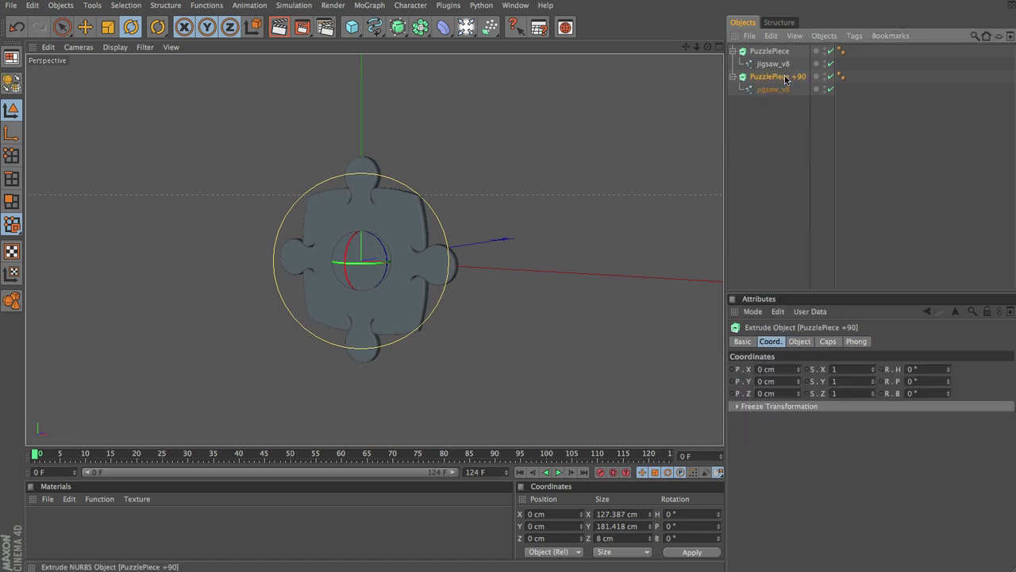
pyautogui.click(774, 63)
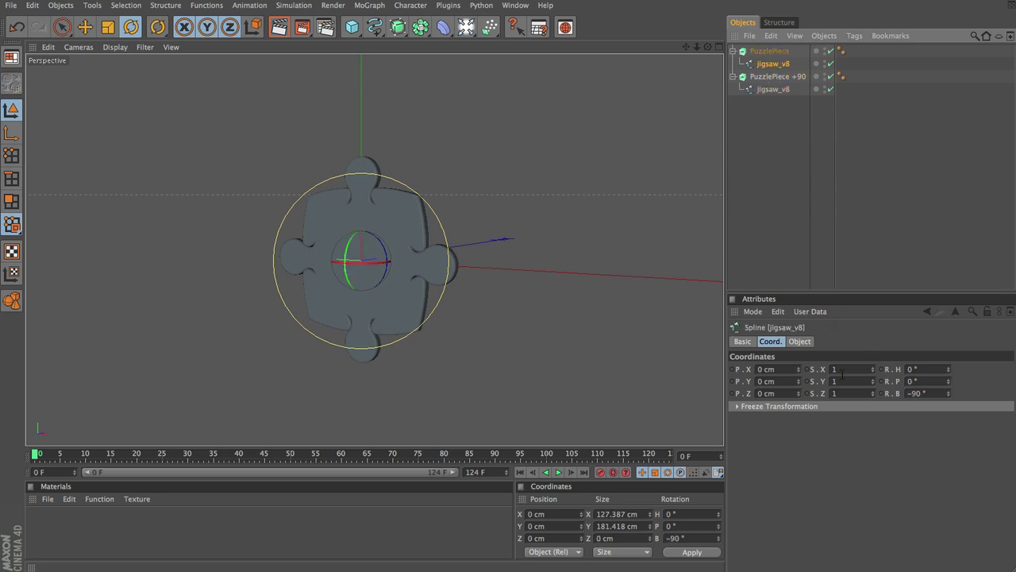
pyautogui.click(943, 393)
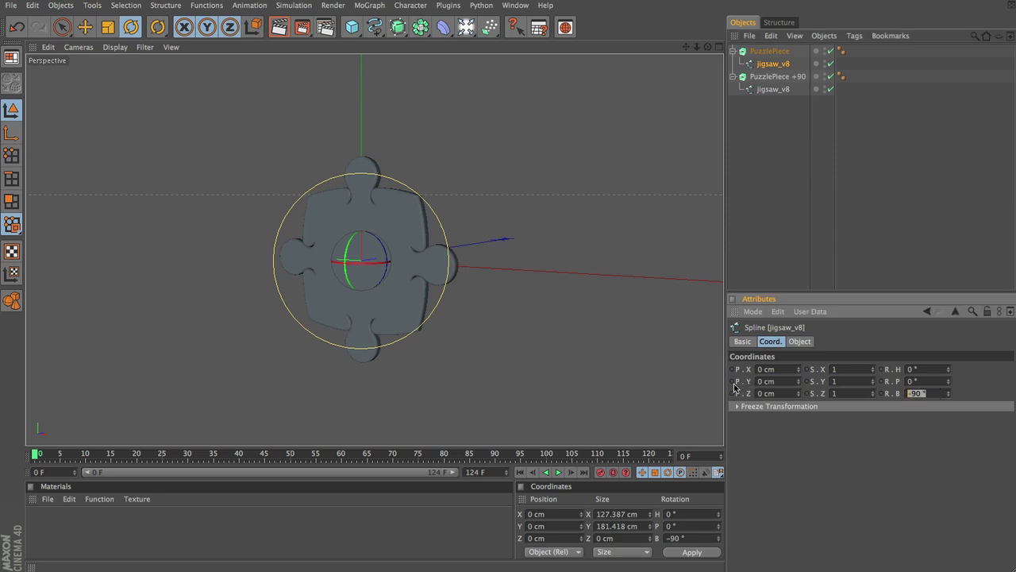
# Move the PuzzlePiece extrusion about 166.5 cm along X to separate the two pieces, and undo the move
pyautogui.click(786, 51)
pyautogui.press('e')
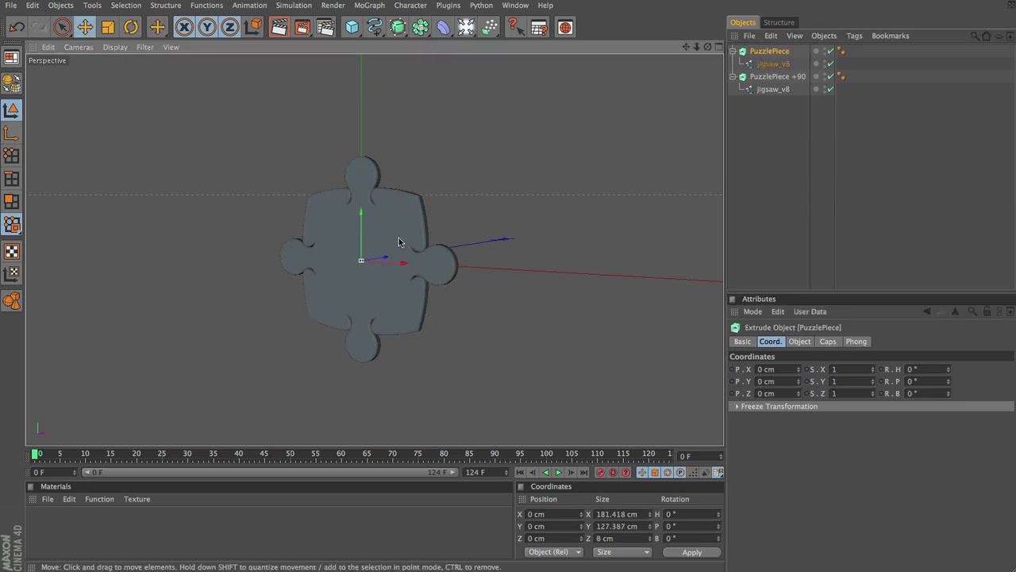
pyautogui.moveTo(401, 262); pyautogui.dragTo(594, 273)
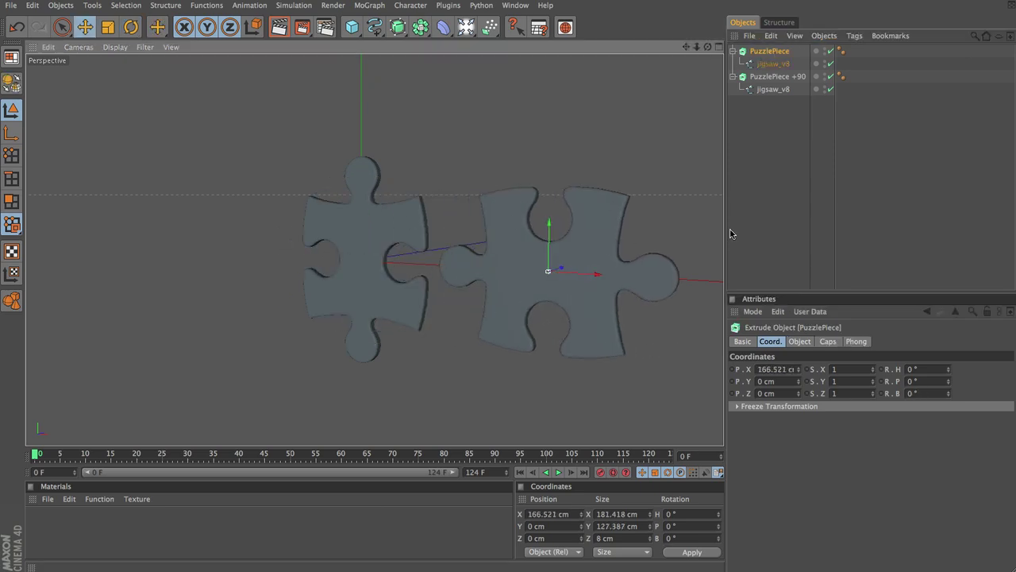
pyautogui.click(758, 299)
pyautogui.hotkey('ctrl', 'z')
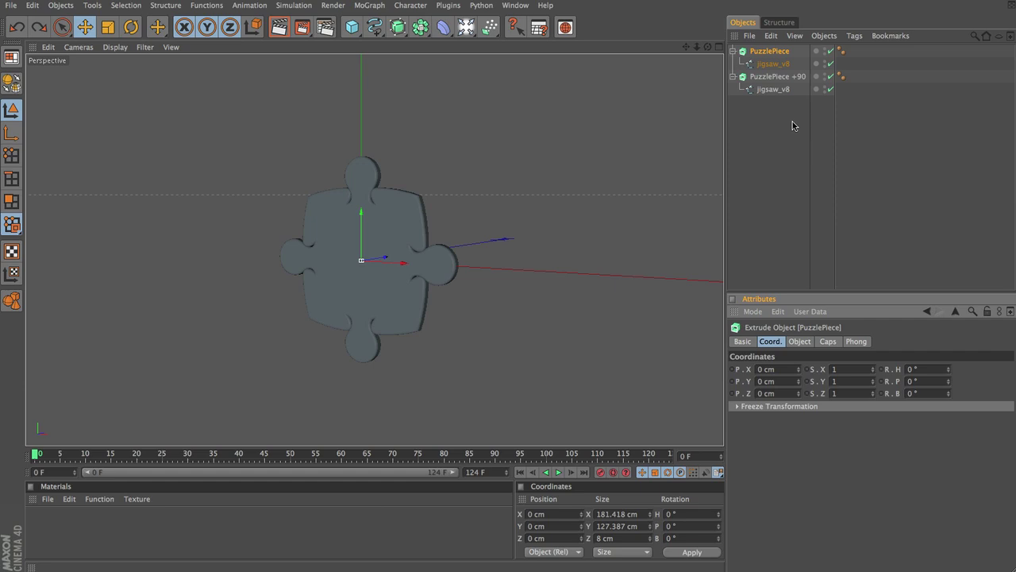
# Close the two-piece document and compare the two PuzzlePiece_high_R12 XRef objects in the remaining scene
pyautogui.press('super+w')
pyautogui.click(573, 221)
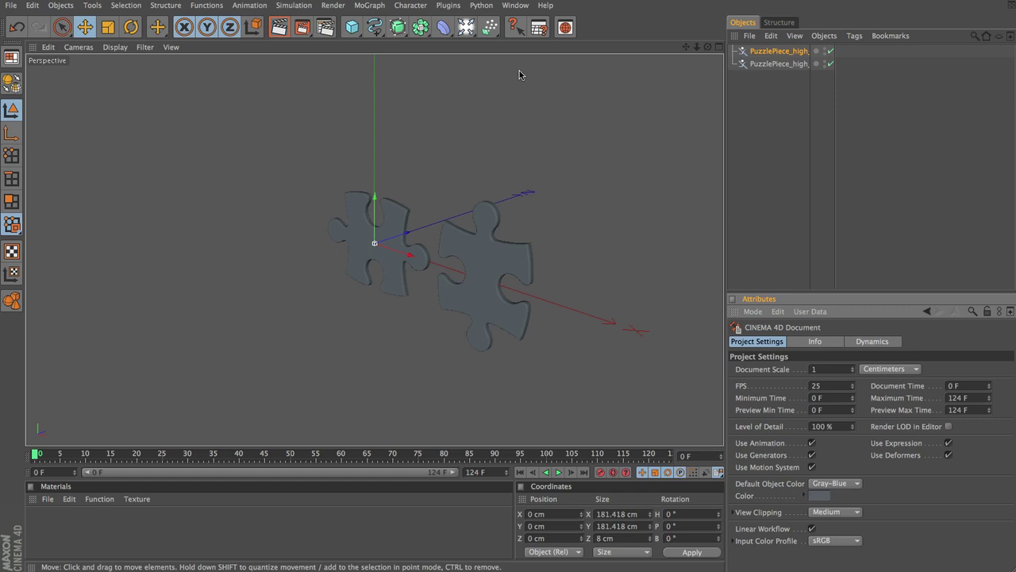
pyautogui.click(776, 52)
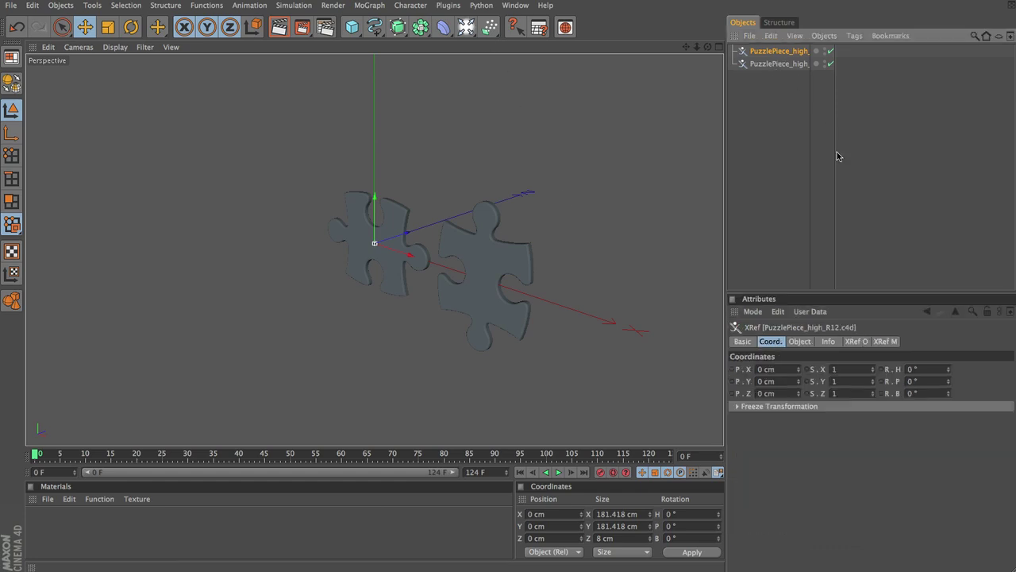
pyautogui.click(771, 66)
pyautogui.click(782, 54)
pyautogui.click(774, 67)
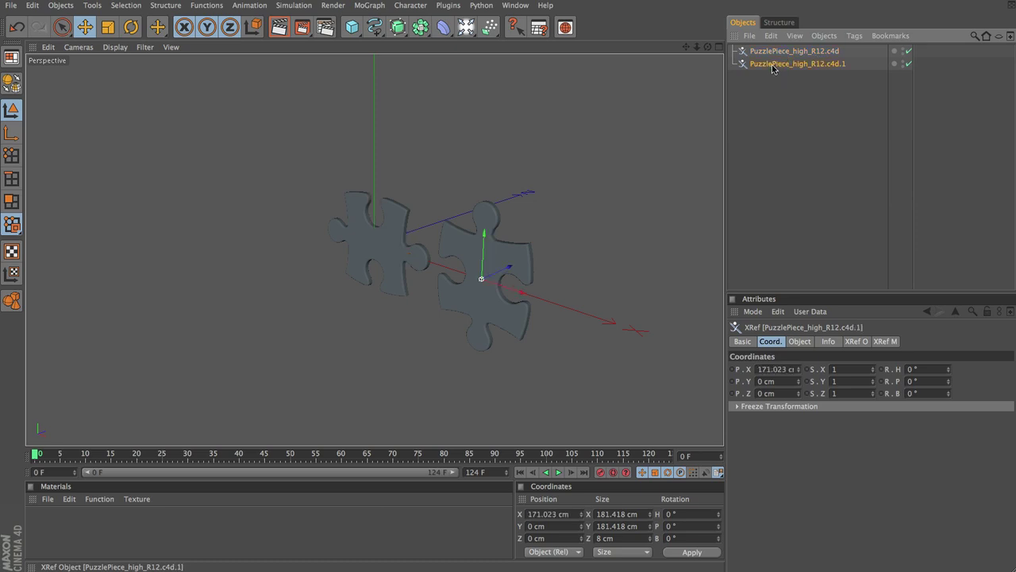
pyautogui.click(799, 53)
pyautogui.click(782, 70)
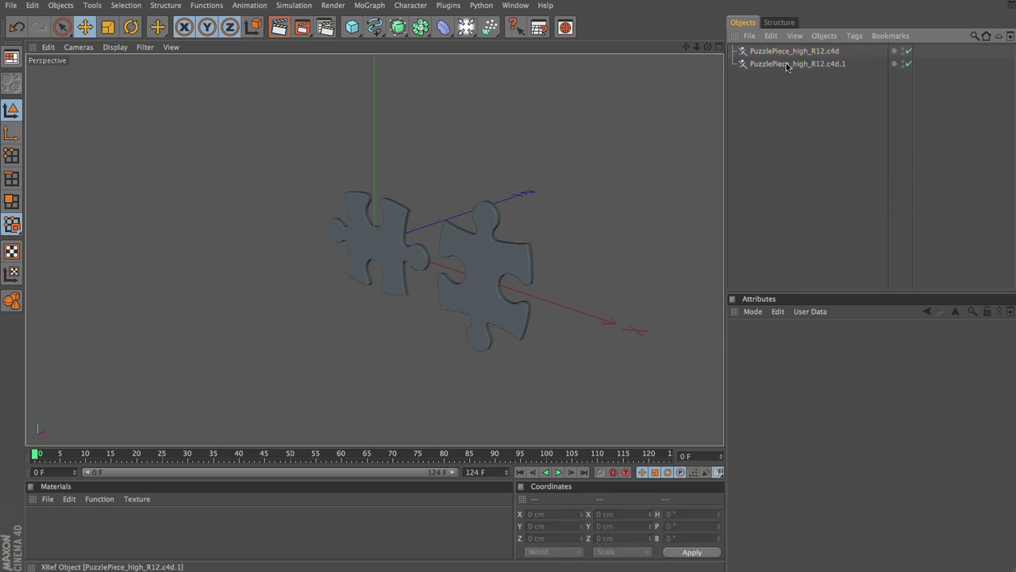
pyautogui.click(520, 254)
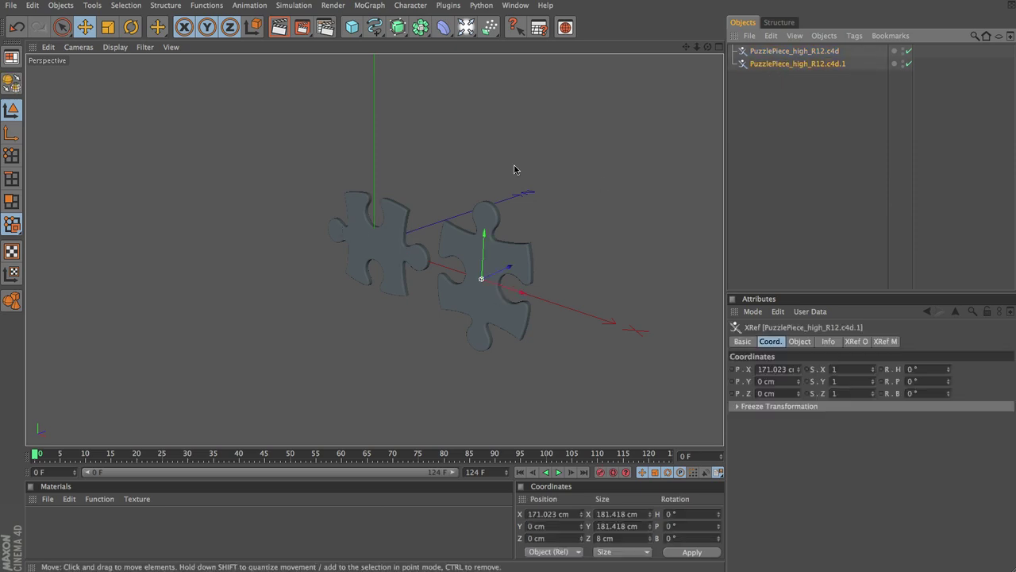
# Compare the XRef object inclusion lists of PuzzlePiece_high_R12.c4d and PuzzlePiece_high_R12.c4d.1 for PuzzlePiece and PuzzlePiece +90
pyautogui.click(808, 51)
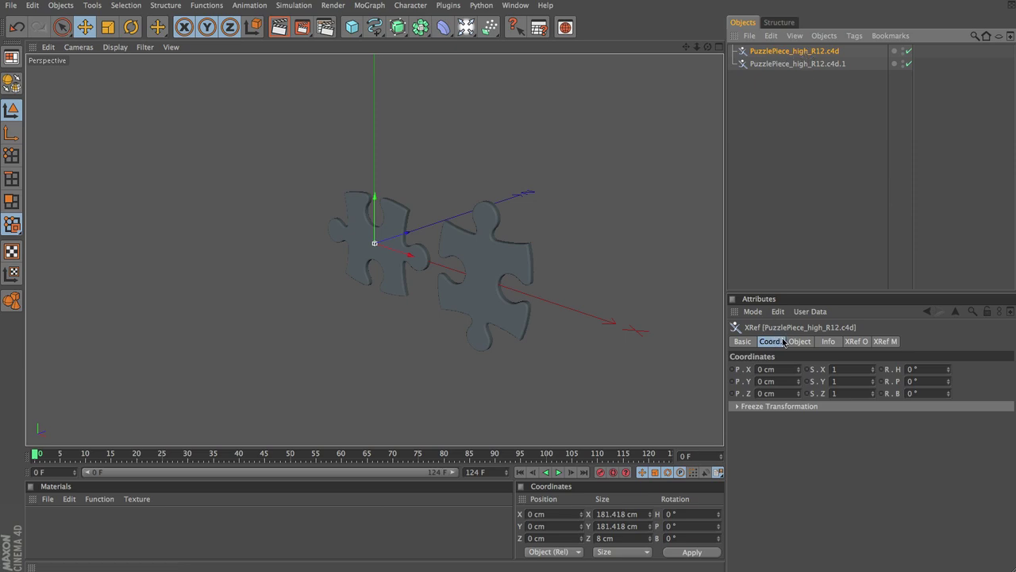
pyautogui.click(856, 343)
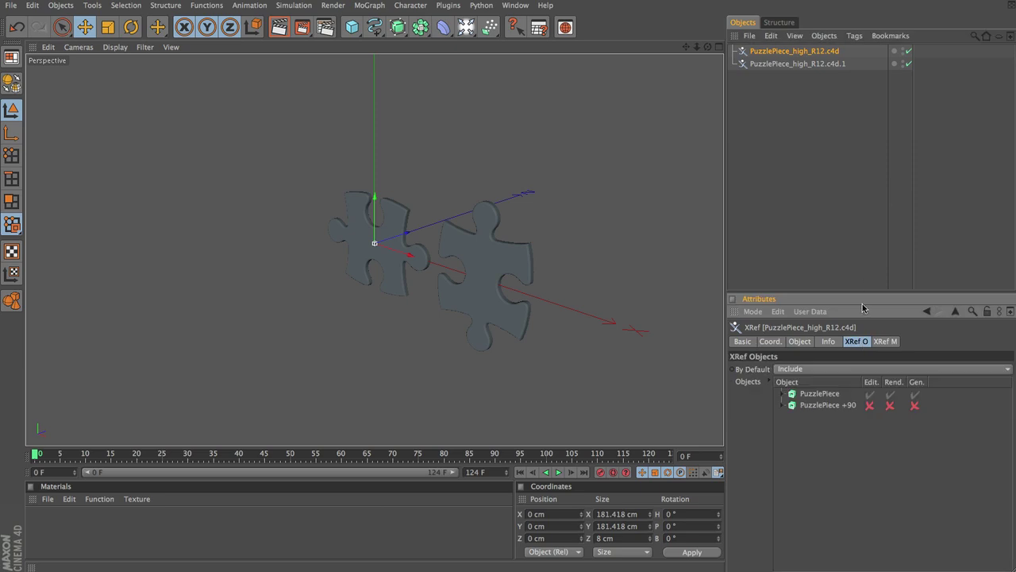
pyautogui.moveTo(862, 290); pyautogui.dragTo(862, 216)
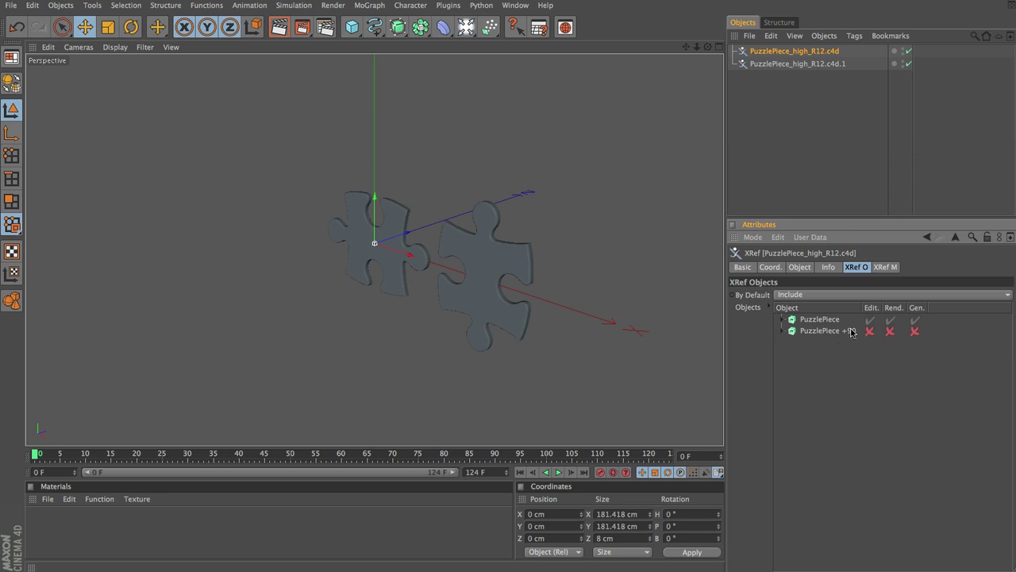
pyautogui.click(824, 65)
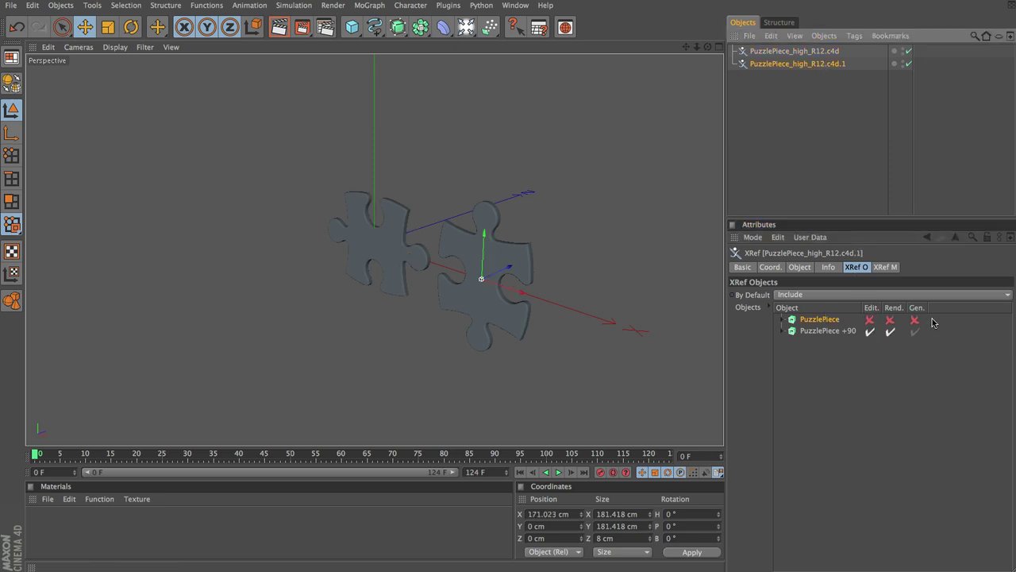
pyautogui.click(799, 51)
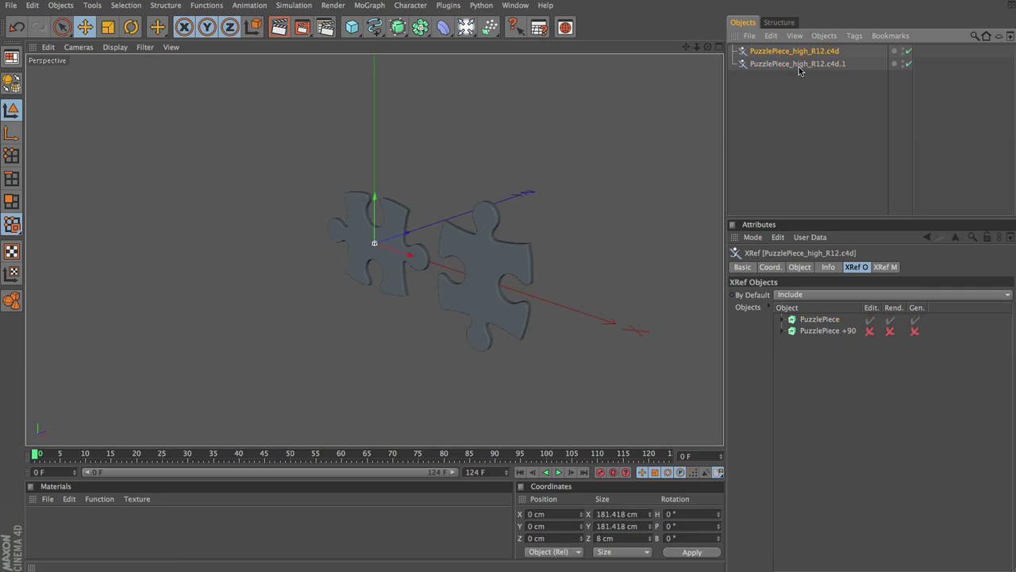
pyautogui.click(799, 66)
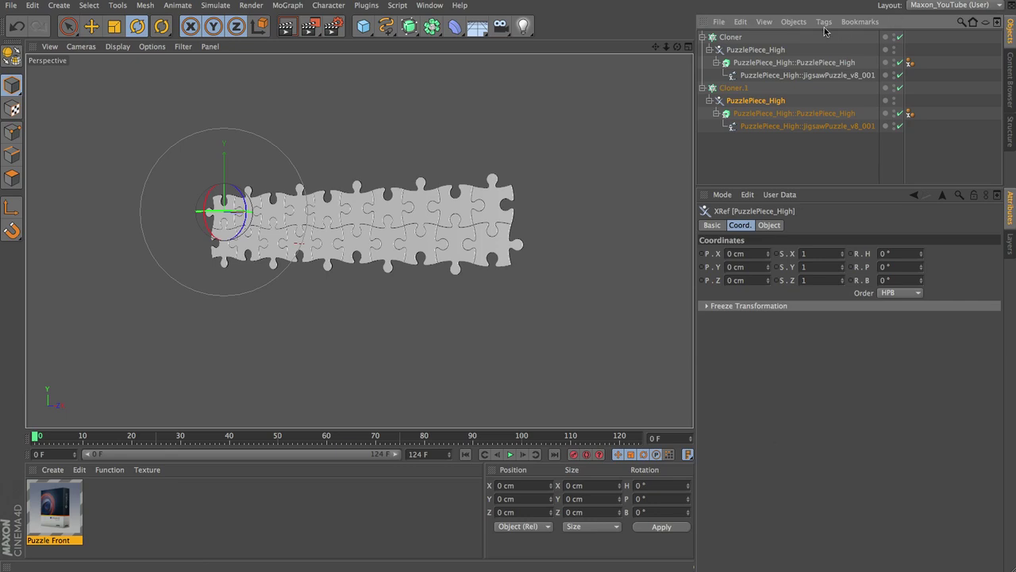
# Switch to the two-row puzzle scene, rename Cloner.1 to Cloner, and collapse both Cloner hierarchies
pyautogui.click(738, 88)
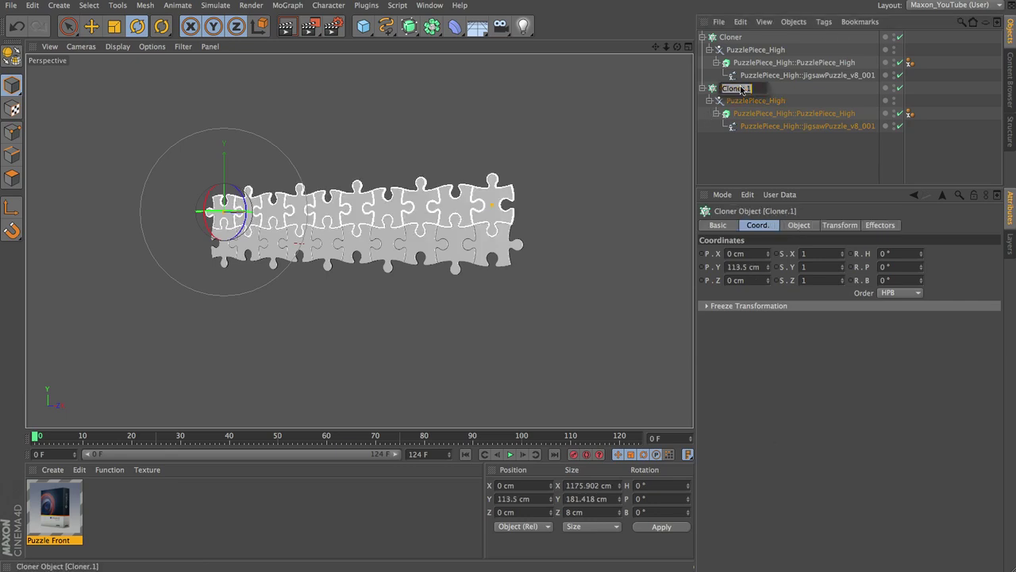
pyautogui.doubleClick(738, 88)
pyautogui.press('BackSpace')
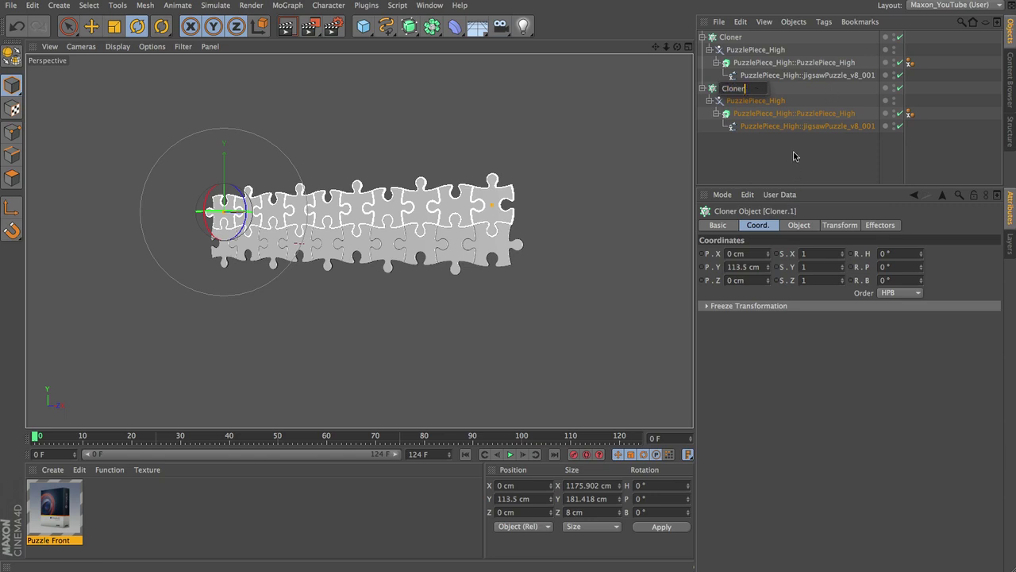
pyautogui.click(794, 154)
pyautogui.click(701, 88)
pyautogui.click(702, 36)
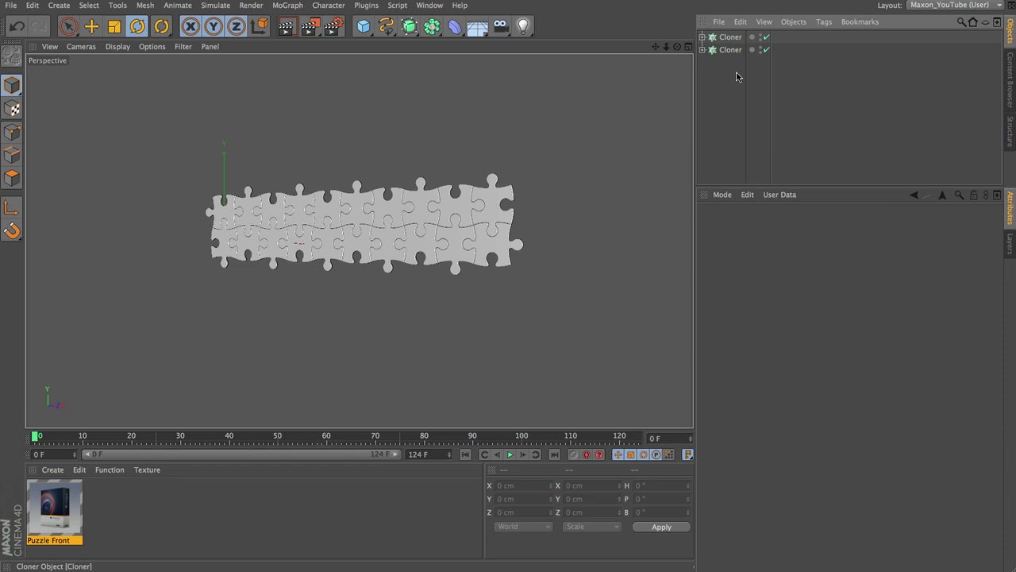
# Add a new MoGraph Cloner object and rename it Cloner Puzzle
pyautogui.click(290, 7)
pyautogui.click(285, 104)
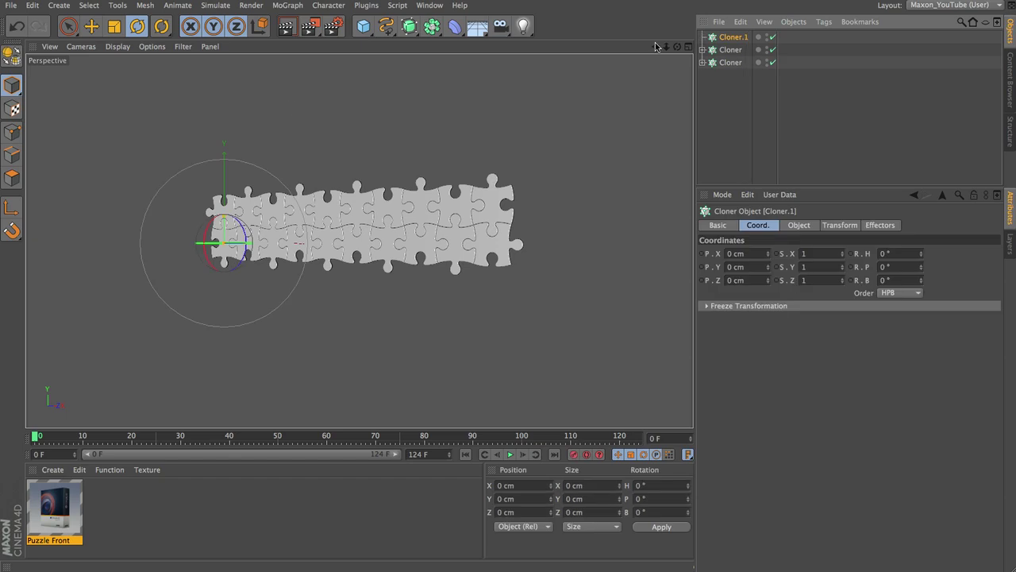
pyautogui.doubleClick(738, 37)
pyautogui.write('Cloner')
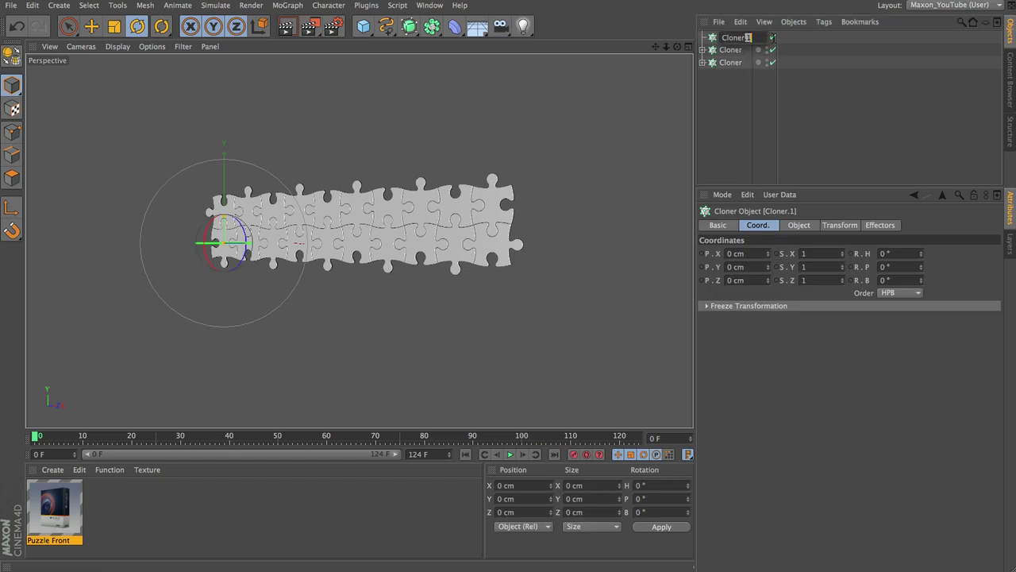
pyautogui.write(' Puzzle')
pyautogui.press('Return')
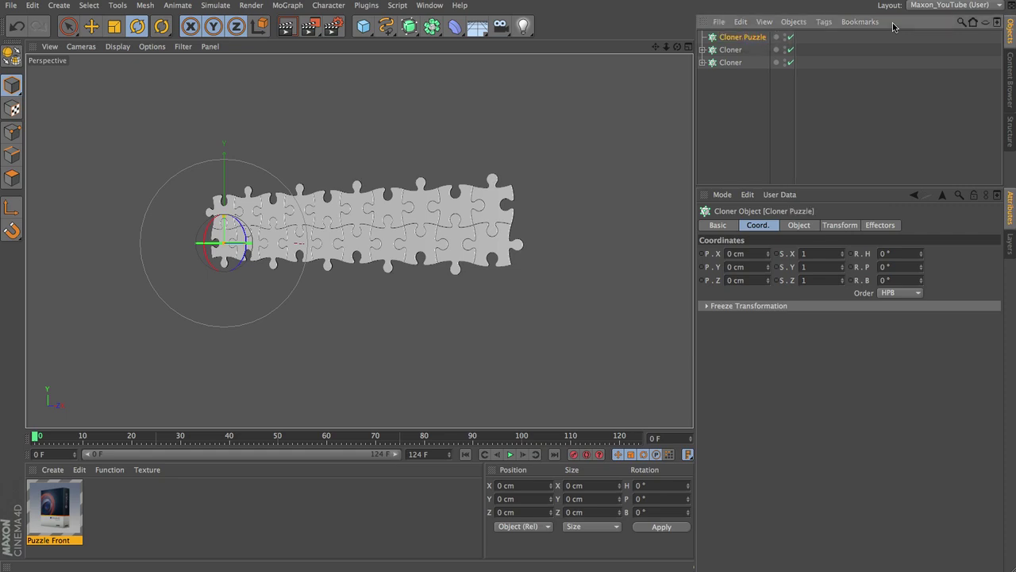
# Make both row Cloners children of Cloner Puzzle
pyautogui.click(731, 62)
pyautogui.keyDown('shift'); pyautogui.click(730, 50); pyautogui.keyUp('shift')
pyautogui.moveTo(730, 52); pyautogui.dragTo(741, 37)
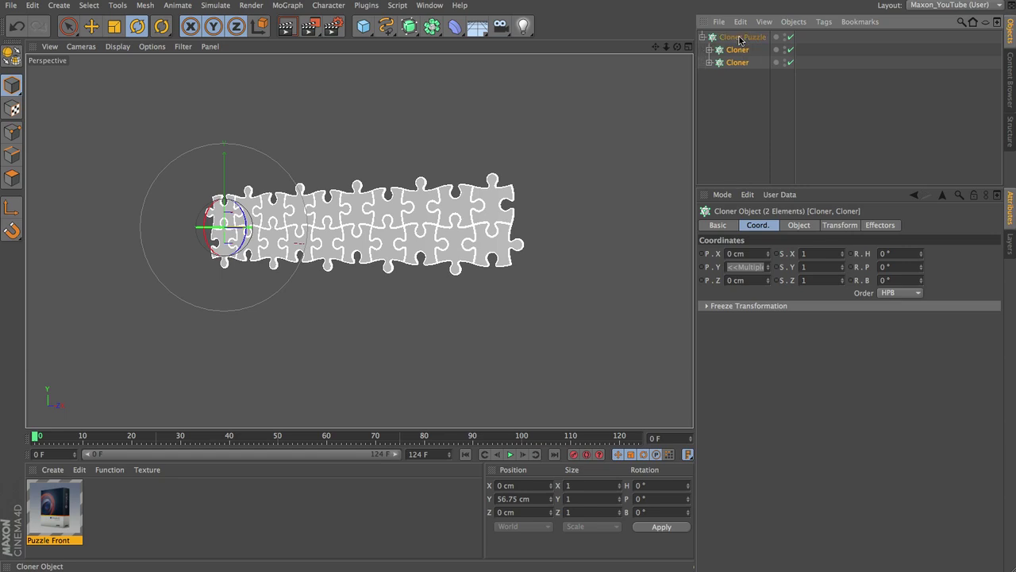
# Set Cloner Puzzle's linear Y step to 113.5 cm and its clone count to 10
pyautogui.click(738, 37)
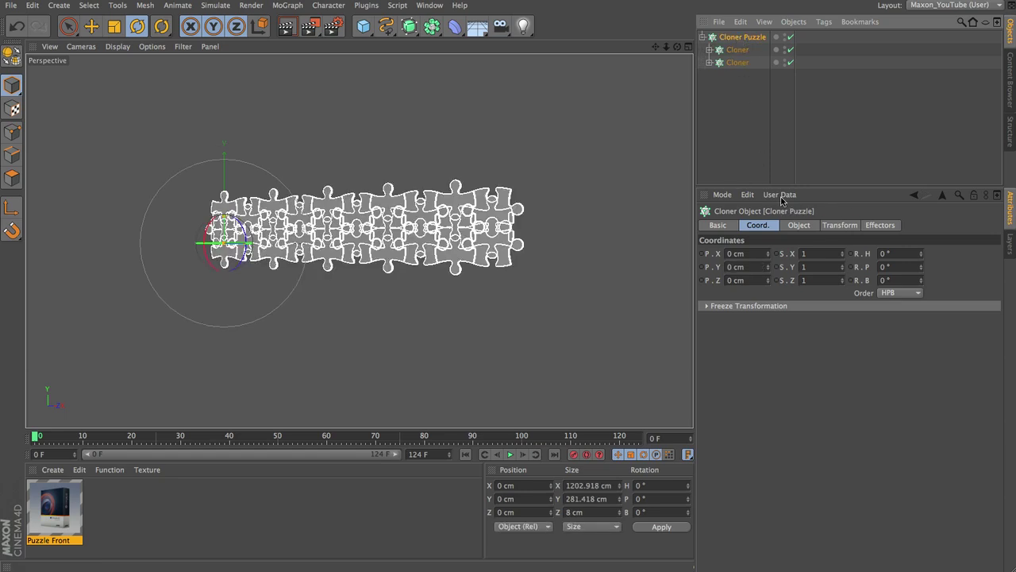
pyautogui.click(799, 225)
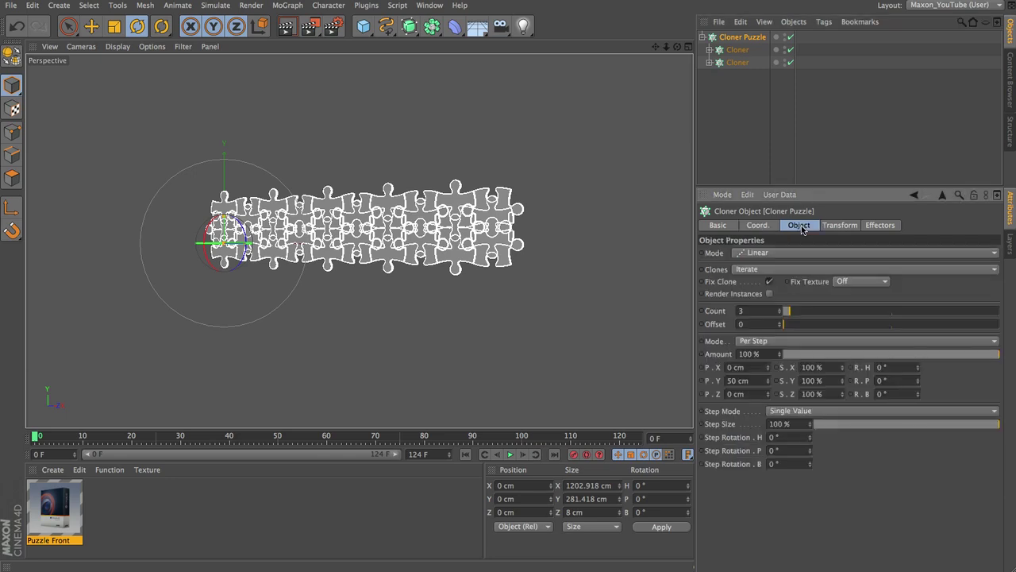
pyautogui.doubleClick(738, 380)
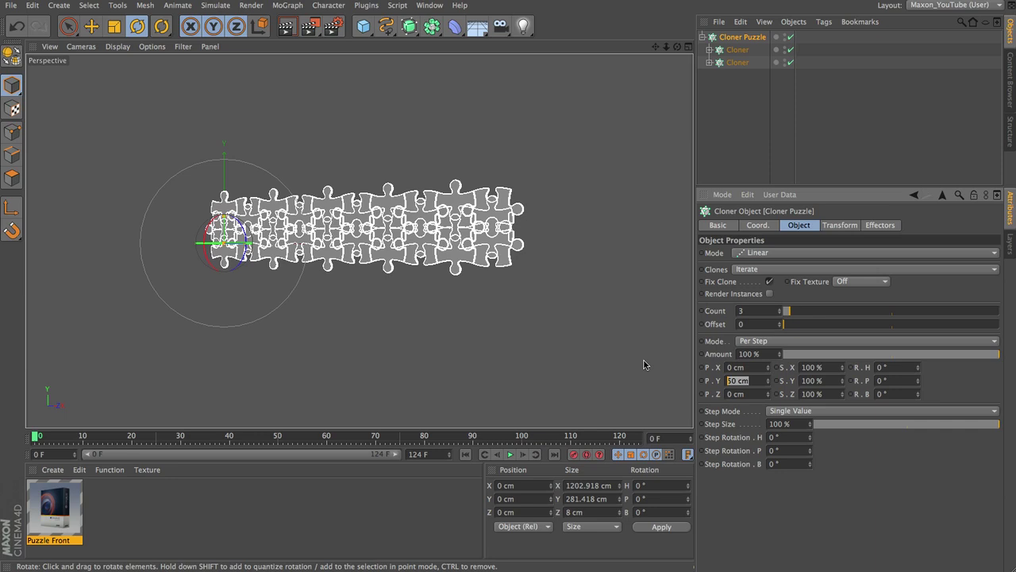
pyautogui.write('113.5')
pyautogui.press('Return')
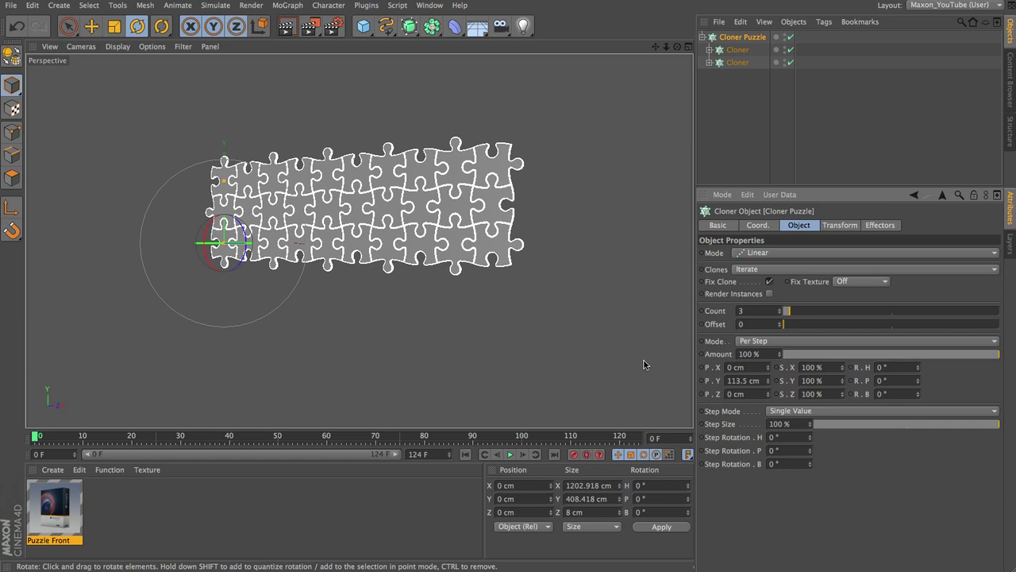
pyautogui.write('10')
pyautogui.press('Return')
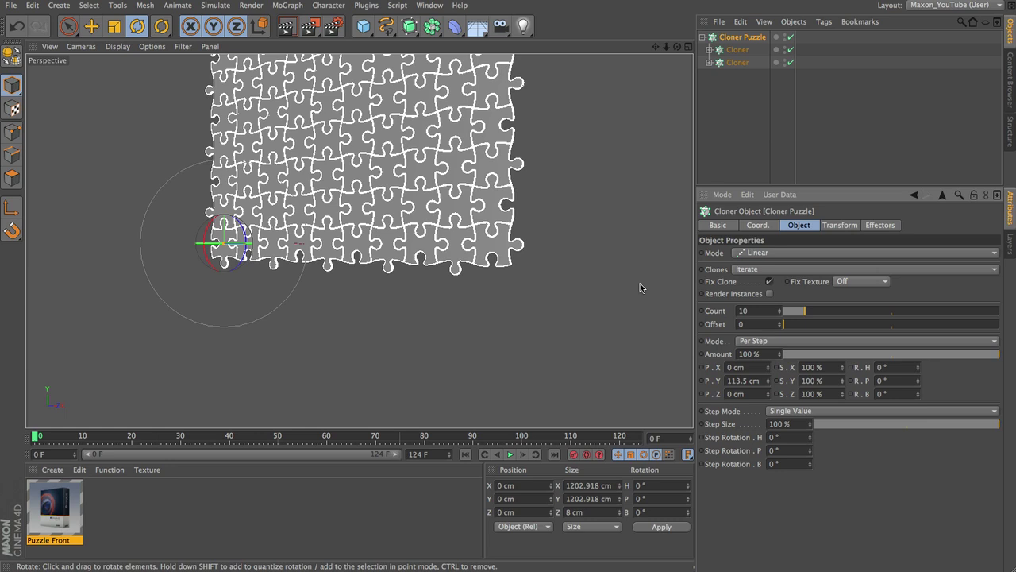
pyautogui.press('h')
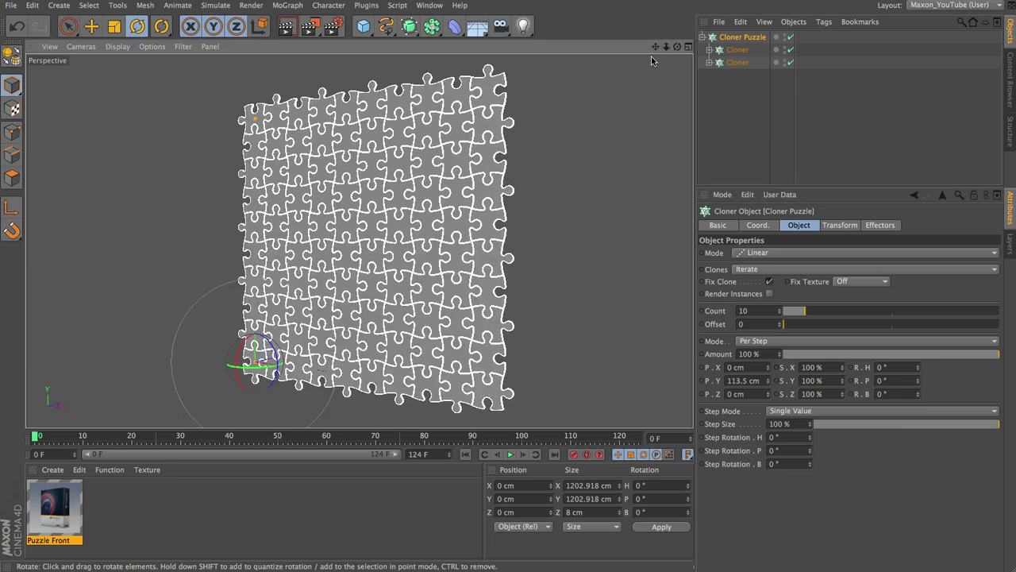
pyautogui.moveTo(590, 349)
pyautogui.keyDown('alt'); pyautogui.mouseDown(button='right')
pyautogui.moveTo(617, 347)
pyautogui.moveTo(607, 347)
pyautogui.mouseUp(button='right'); pyautogui.keyUp('alt')
pyautogui.moveTo(675, 50); pyautogui.dragTo(610, 349)
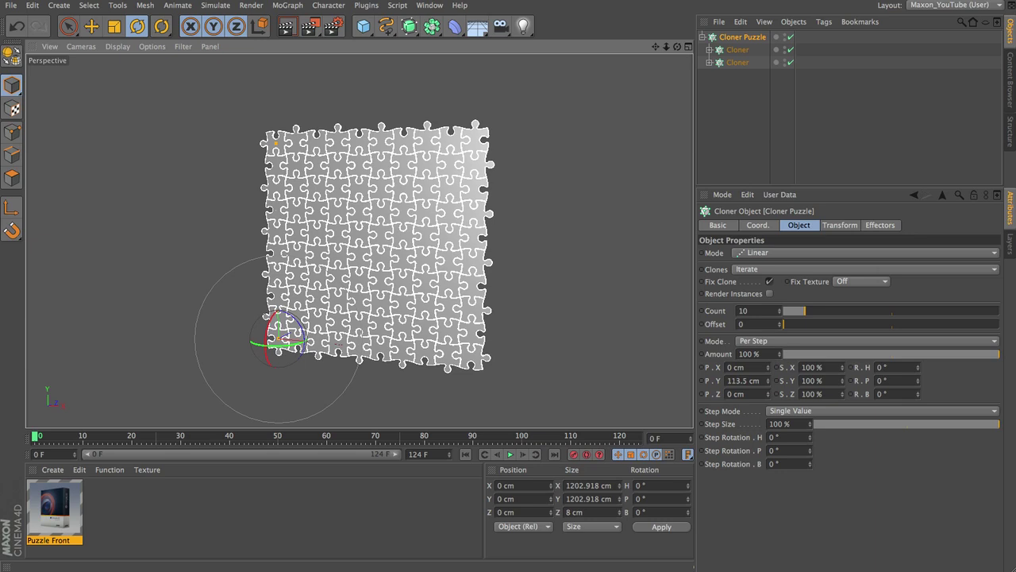
pyautogui.click(834, 227)
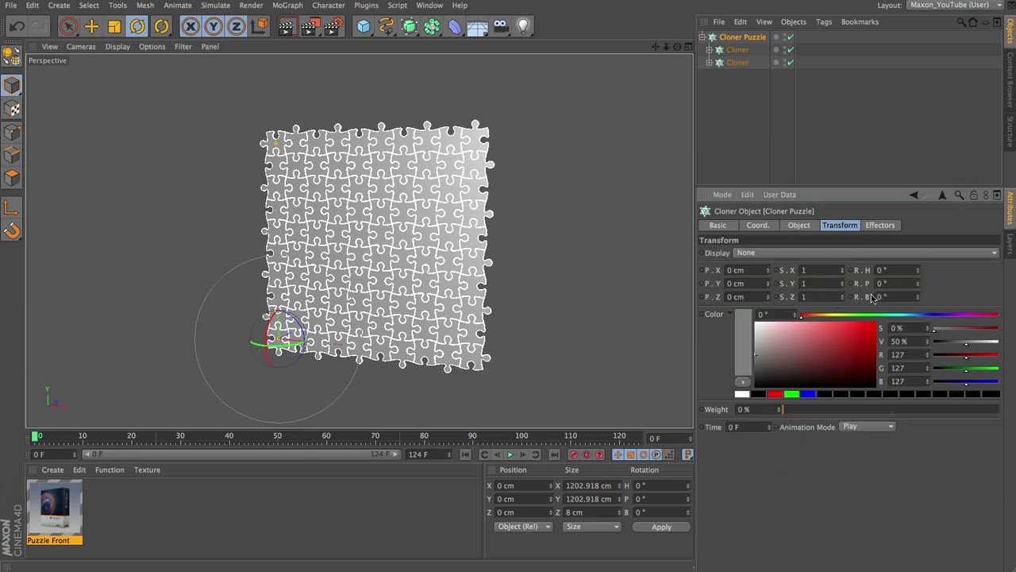
pyautogui.click(802, 225)
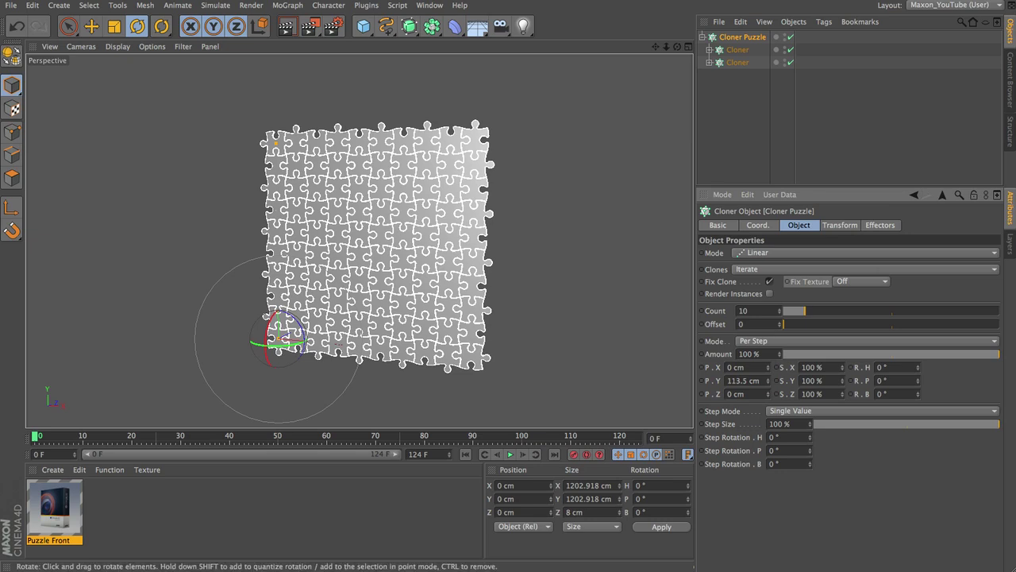
# Apply the Puzzle Front material to Cloner Puzzle and set its texture projection to Flat
pyautogui.moveTo(59, 516); pyautogui.dragTo(754, 36)
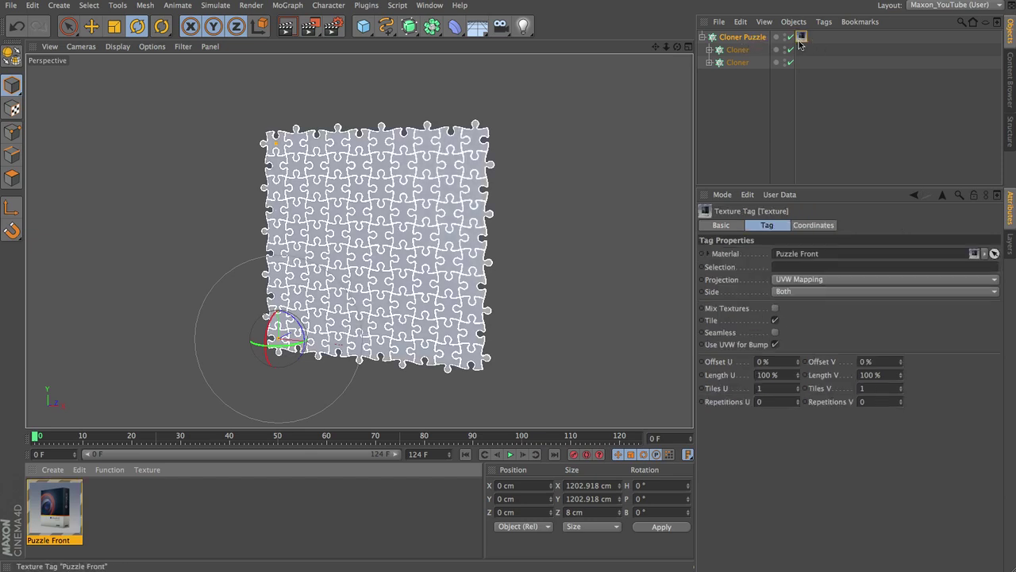
pyautogui.click(784, 279)
pyautogui.click(812, 325)
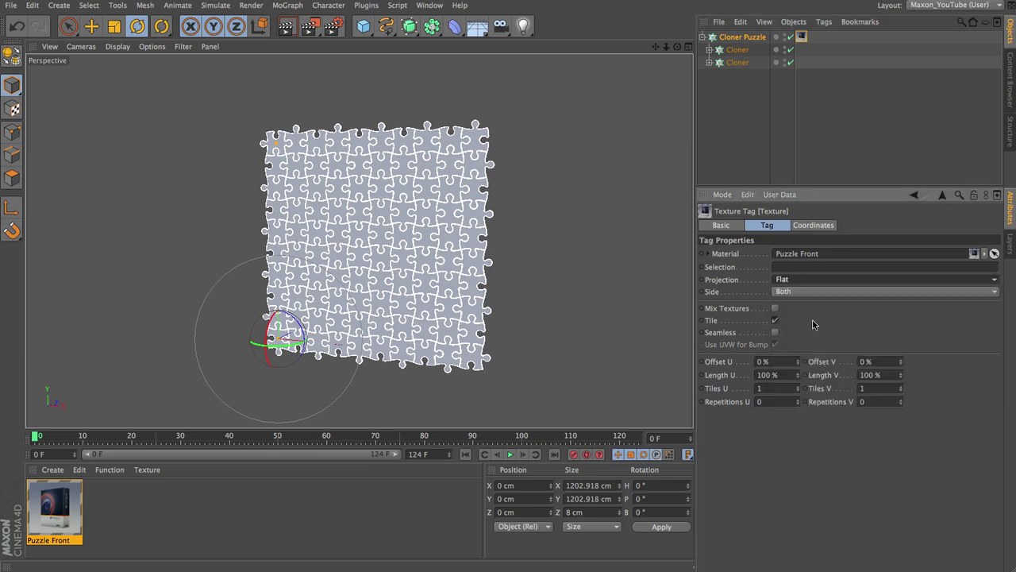
# Fit the Puzzle Front texture to Cloner Puzzle including its sub-objects, and render the perspective view
pyautogui.click(823, 21)
pyautogui.click(848, 281)
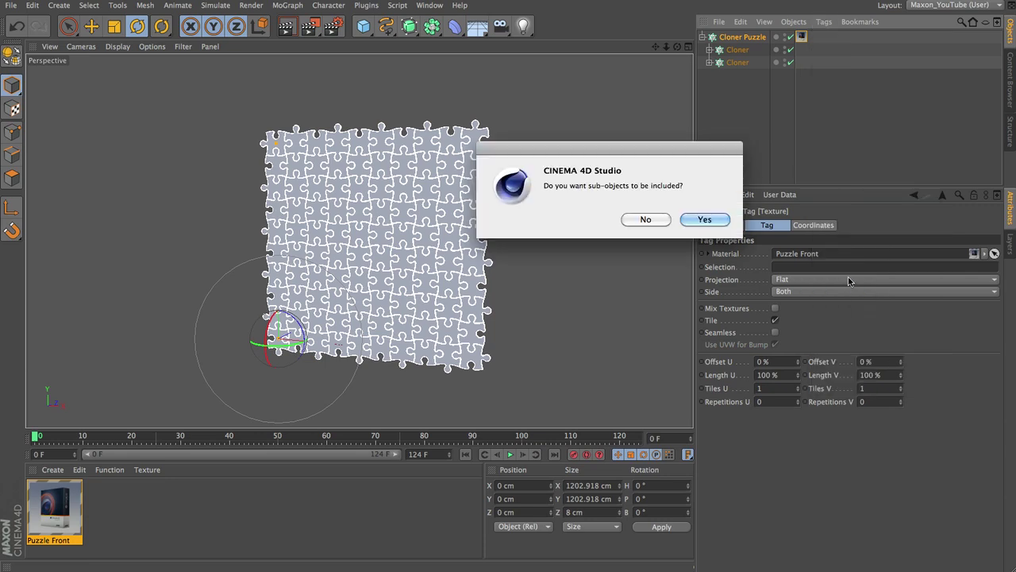
pyautogui.click(724, 219)
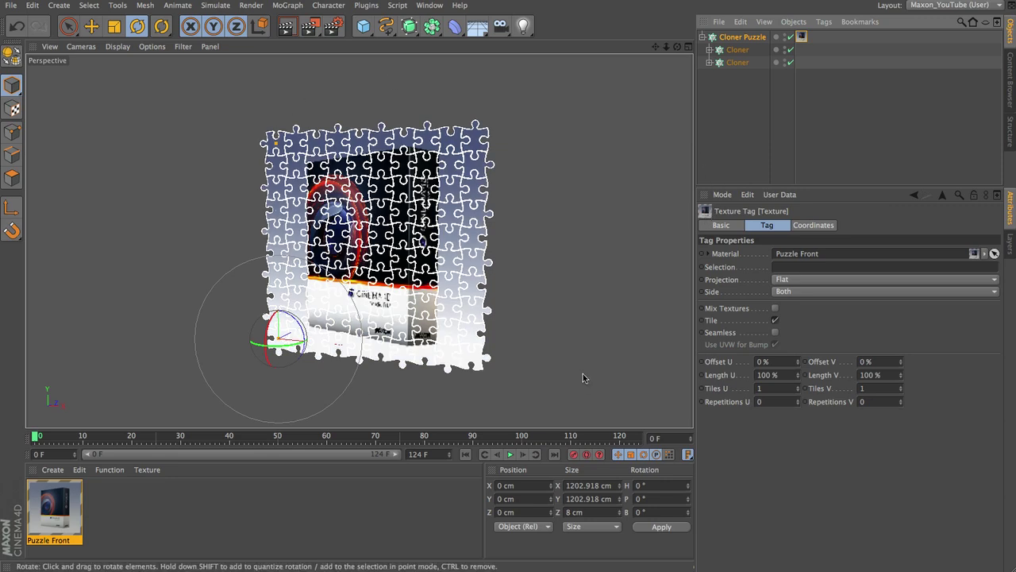
pyautogui.hotkey('ctrl', 'r')
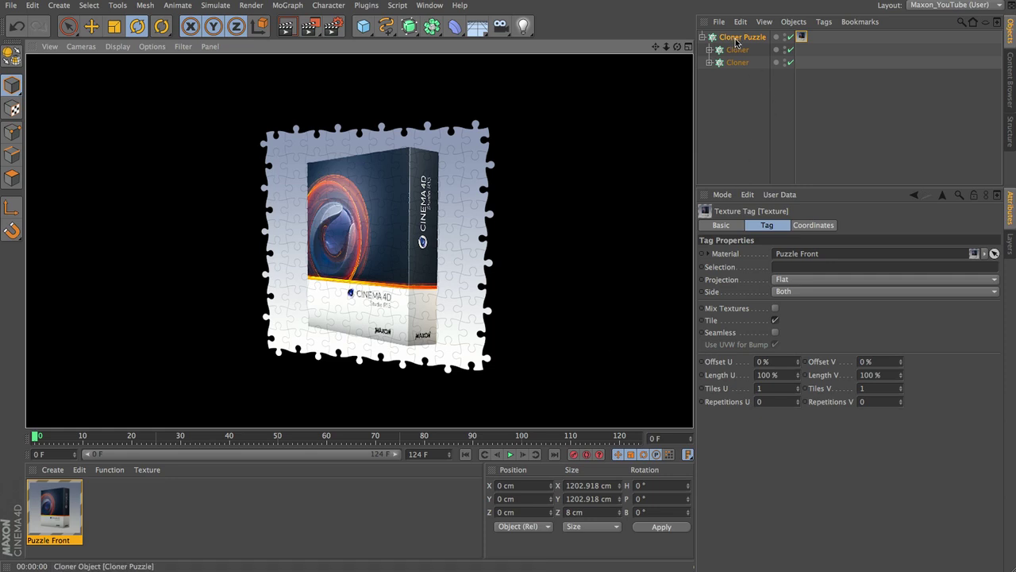
# Set Fix Texture to Straight on Cloner Puzzle and both child Cloners
pyautogui.hotkey('ctrl', 'a')
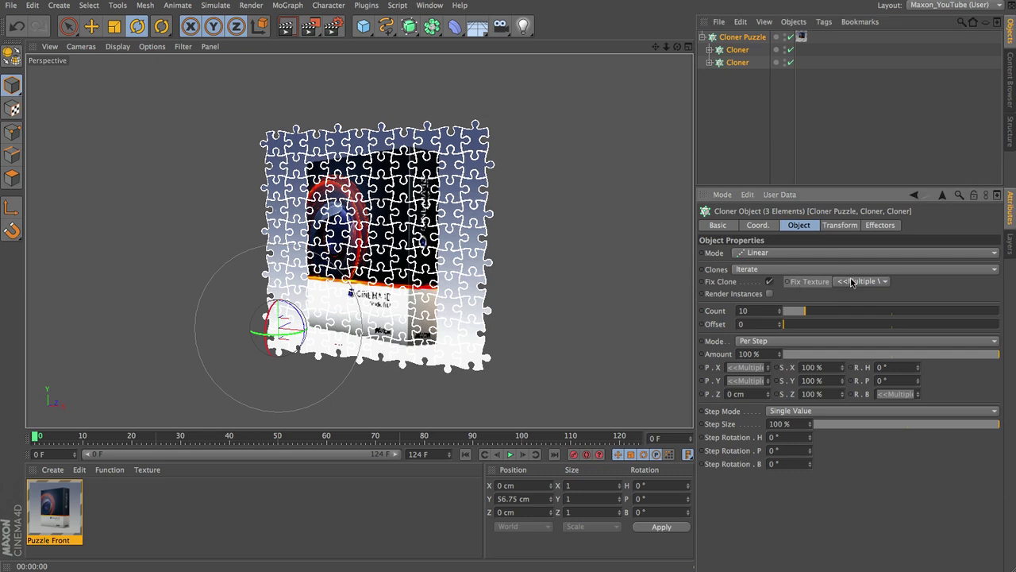
pyautogui.click(857, 282)
pyautogui.click(863, 325)
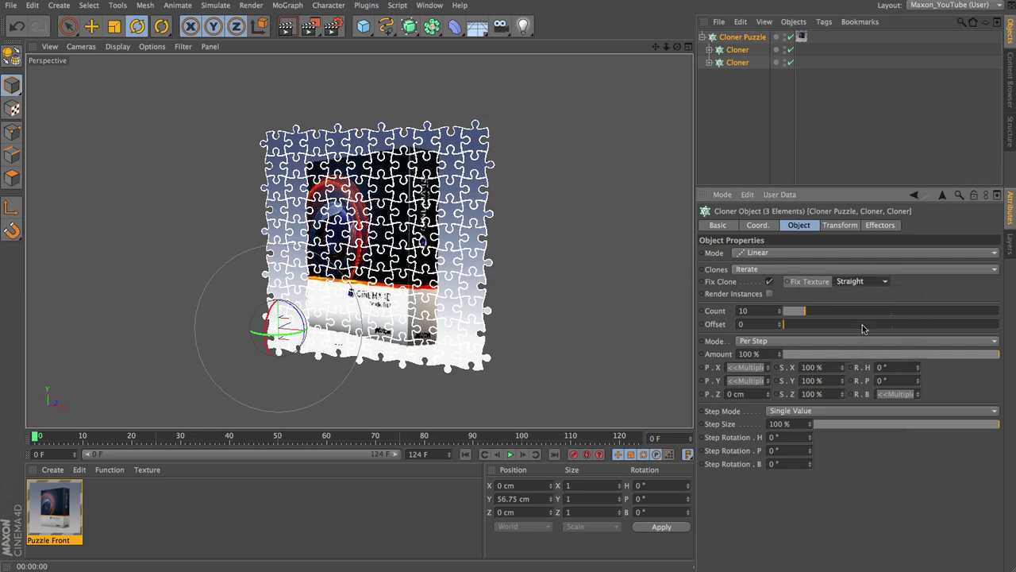
# Add a Random effector to the two child Cloners inside Cloner Puzzle
pyautogui.click(724, 38)
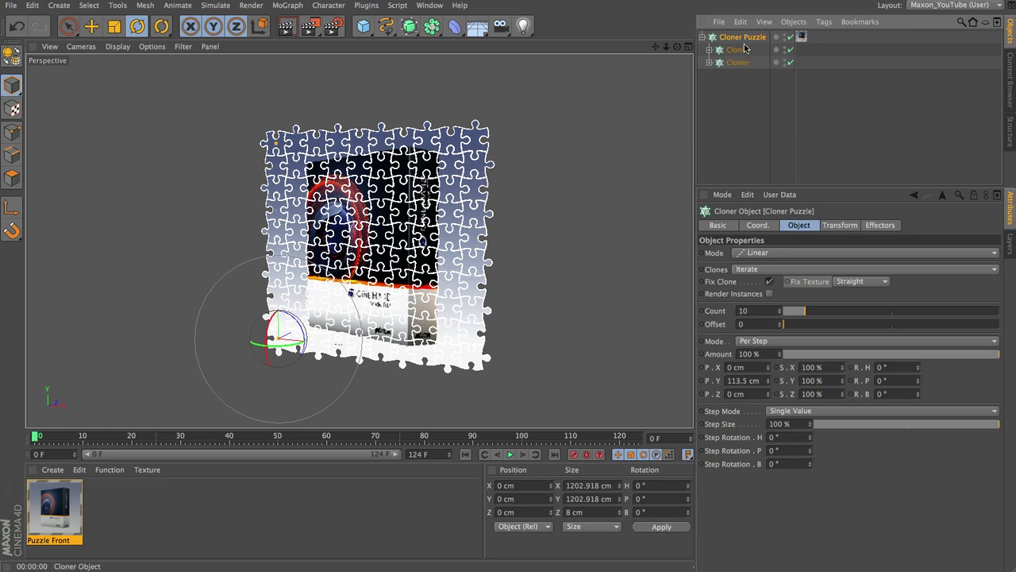
pyautogui.moveTo(744, 50); pyautogui.dragTo(725, 46)
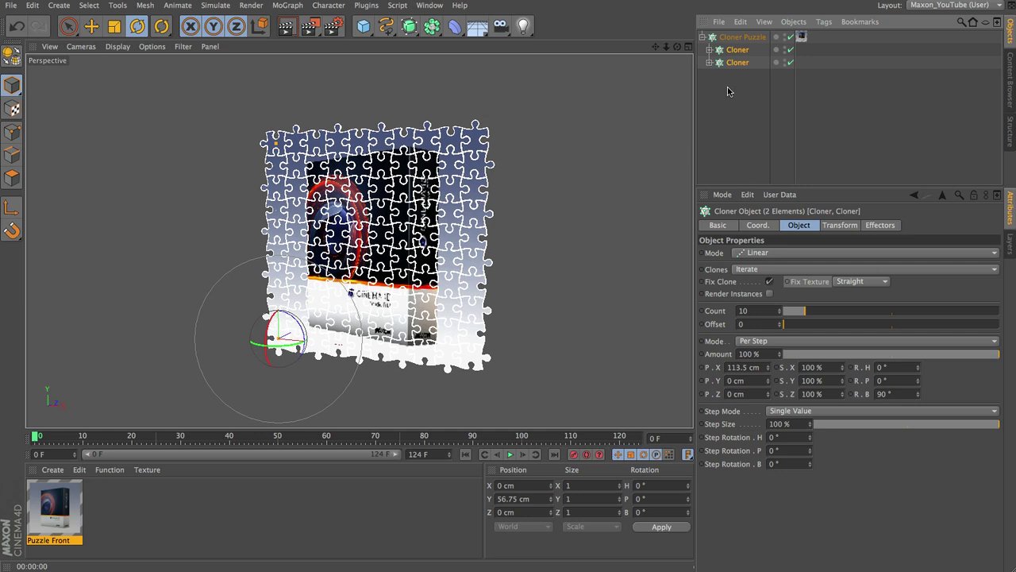
pyautogui.click(287, 5)
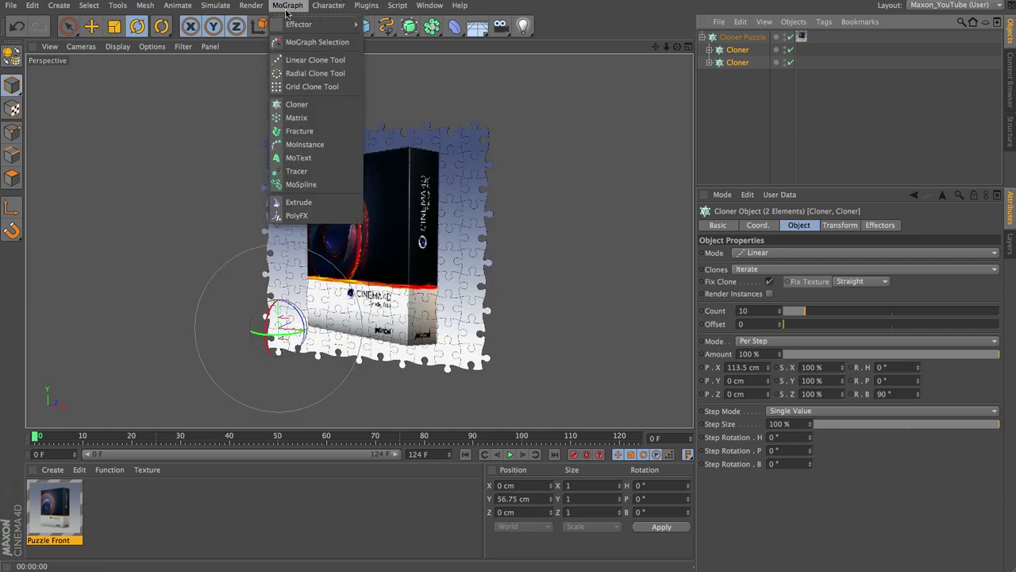
pyautogui.moveTo(317, 24)
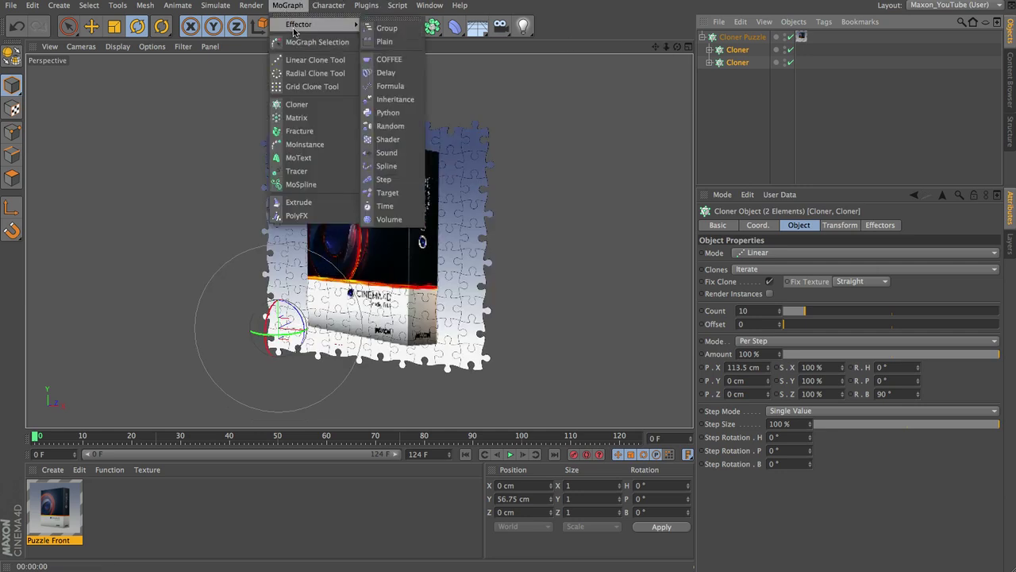
pyautogui.click(385, 127)
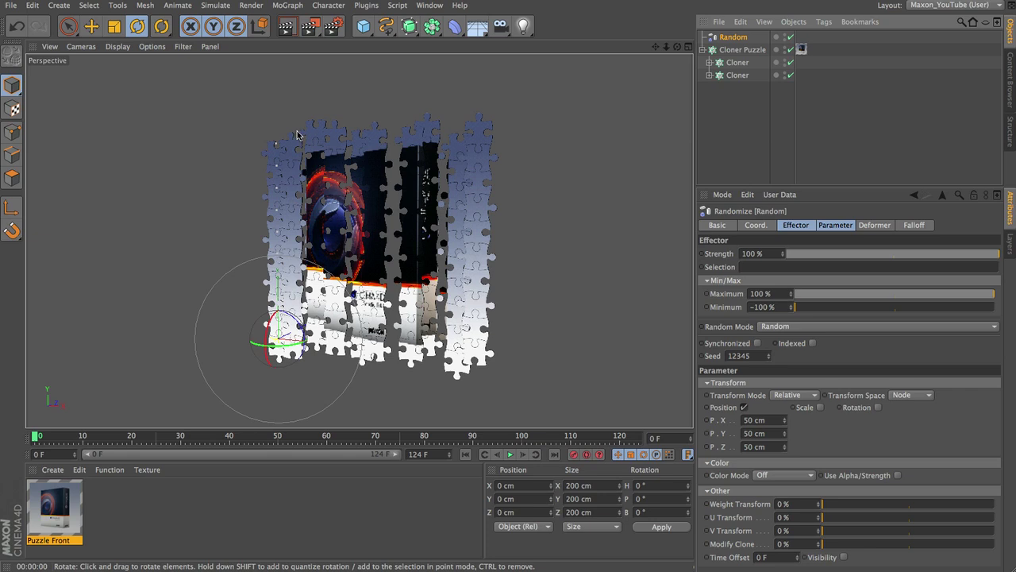
# Set the Random effector's mode to Noise and try strengths up to 1269 % before returning the strength to 100 %
pyautogui.click(855, 327)
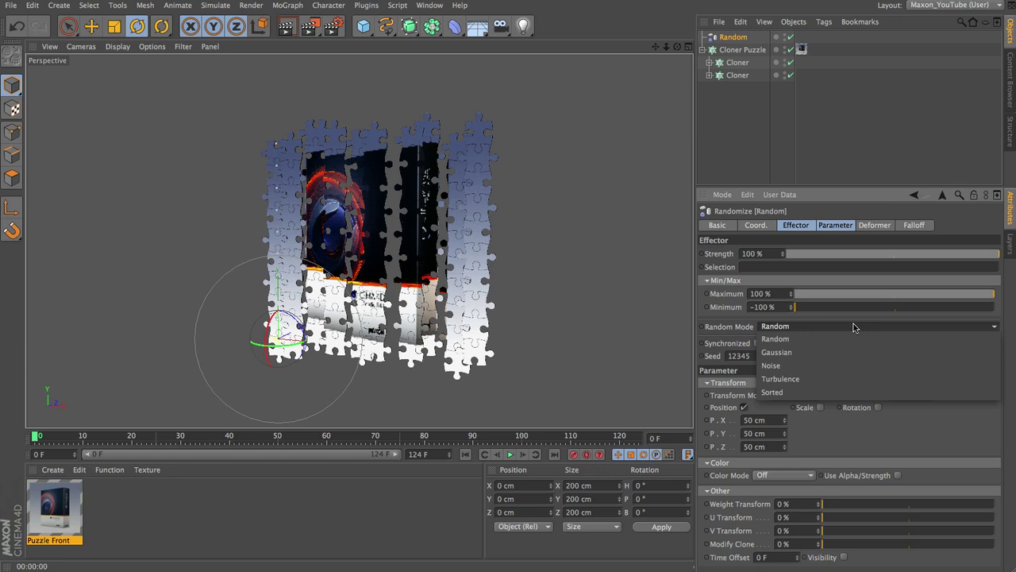
pyautogui.click(825, 365)
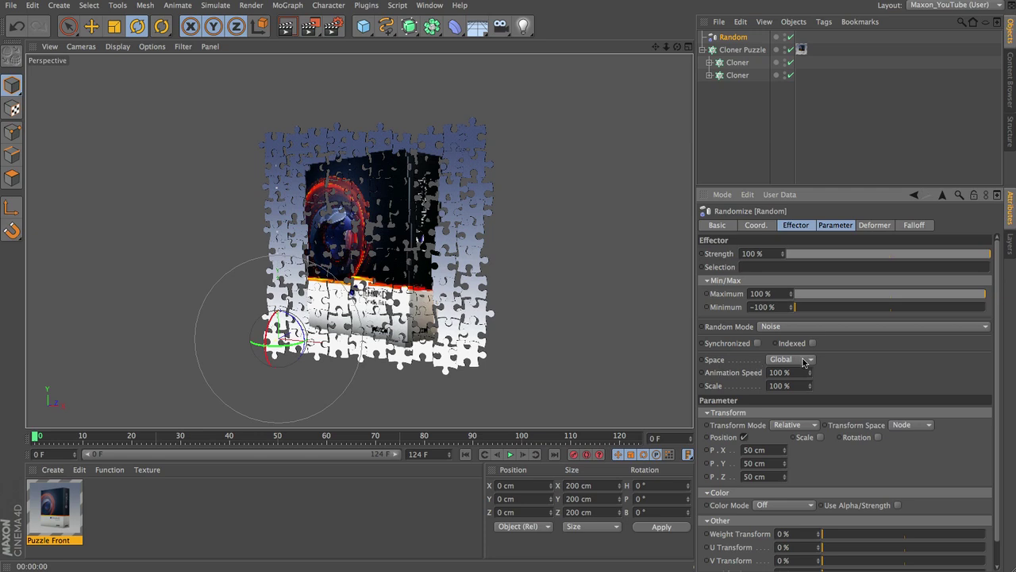
pyautogui.click(783, 252)
pyautogui.moveTo(784, 251)
pyautogui.mouseDown()
pyautogui.moveTo(796, 115)
pyautogui.moveTo(774, 278)
pyautogui.moveTo(783, 258)
pyautogui.mouseUp()
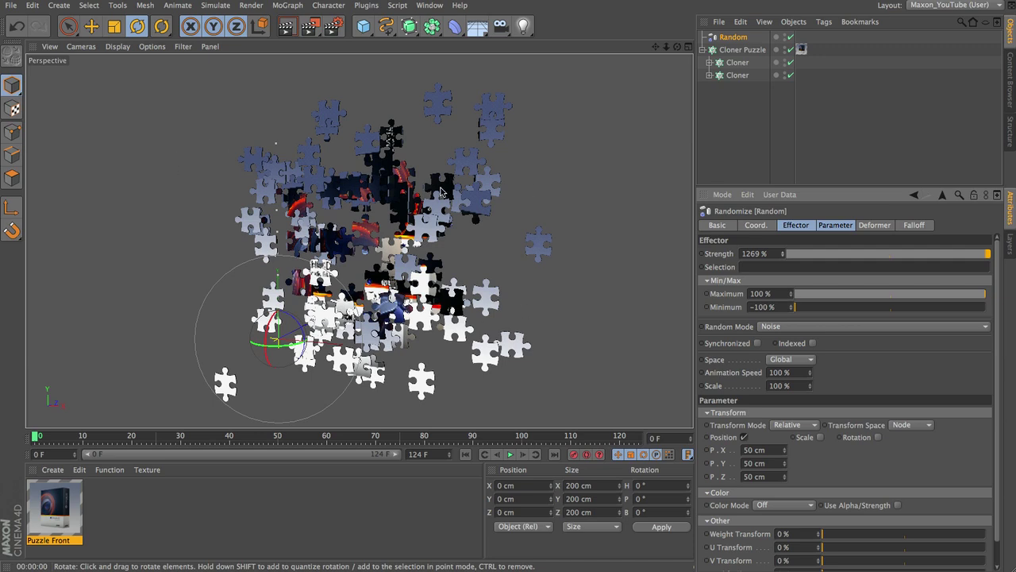
pyautogui.click(972, 254)
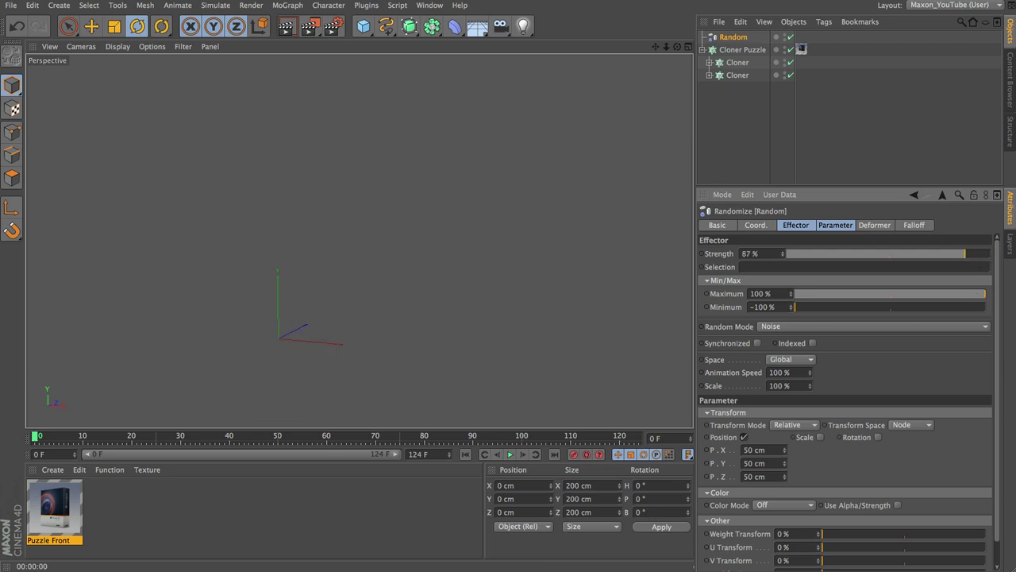
pyautogui.click(988, 254)
# Exchange both PuzzlePiece_High XRefs in the child Cloners with their low-resolution proxies
pyautogui.click(708, 62)
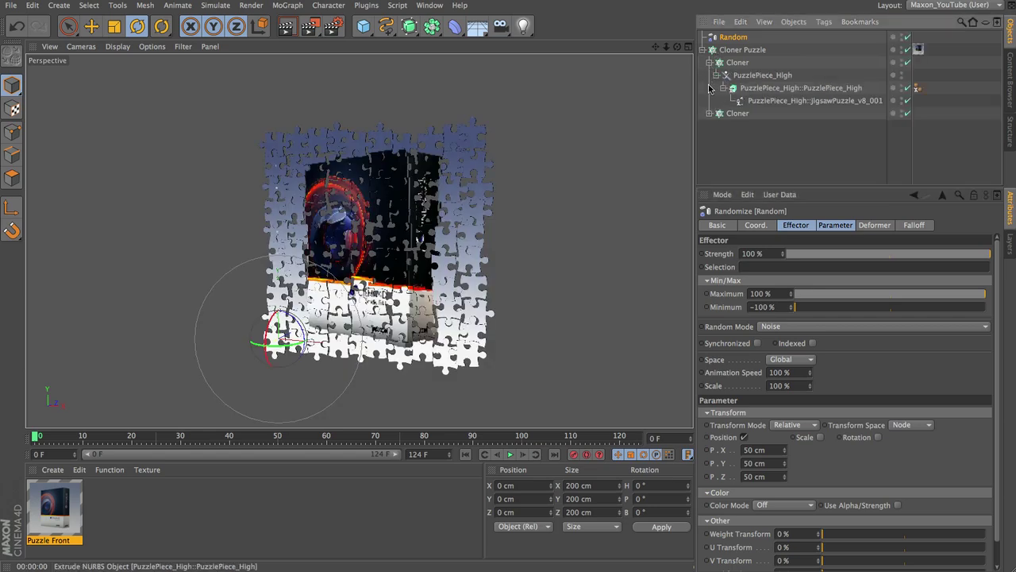
pyautogui.click(709, 113)
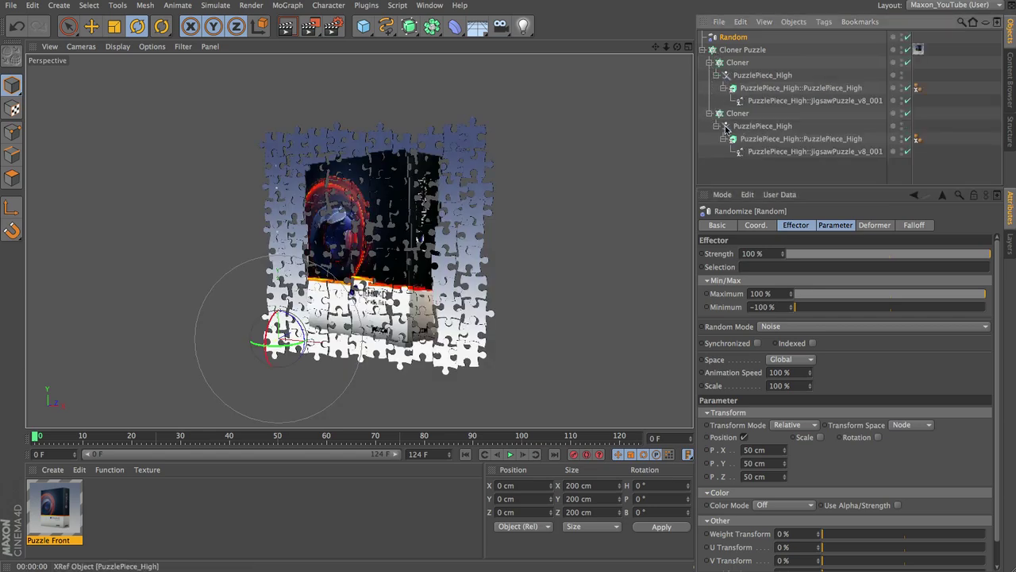
pyautogui.click(717, 75)
pyautogui.click(750, 76)
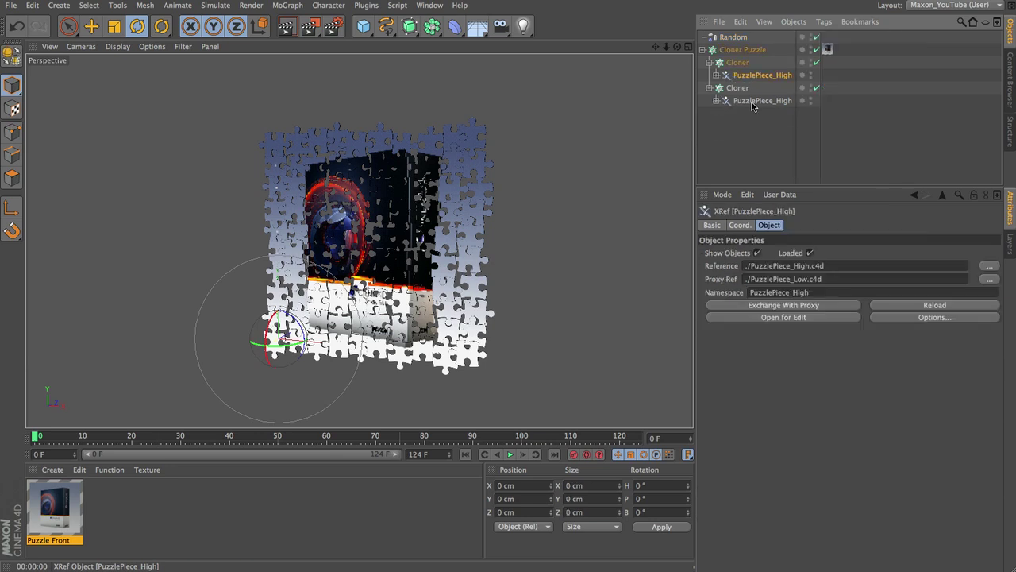
pyautogui.keyDown('shift'); pyautogui.click(754, 100); pyautogui.keyUp('shift')
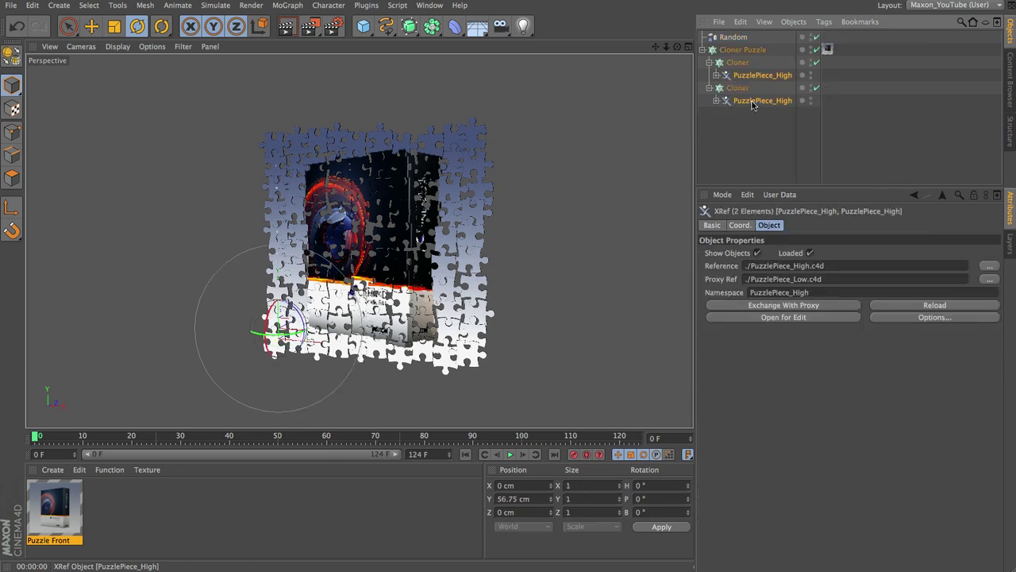
pyautogui.click(732, 308)
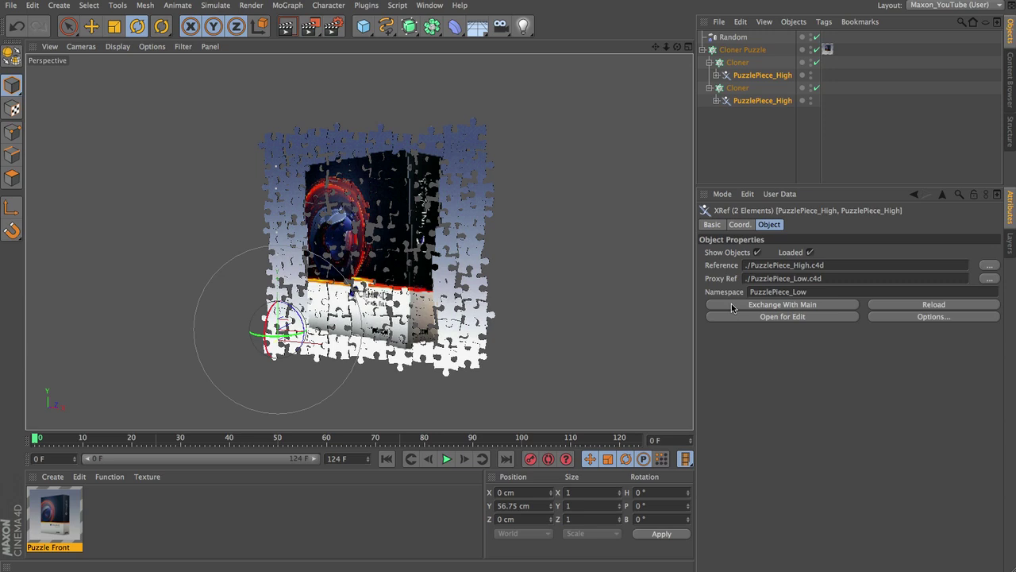
# Try the Random effector at a strength of about 345 % on the proxy pieces, and delete the effector
pyautogui.click(734, 37)
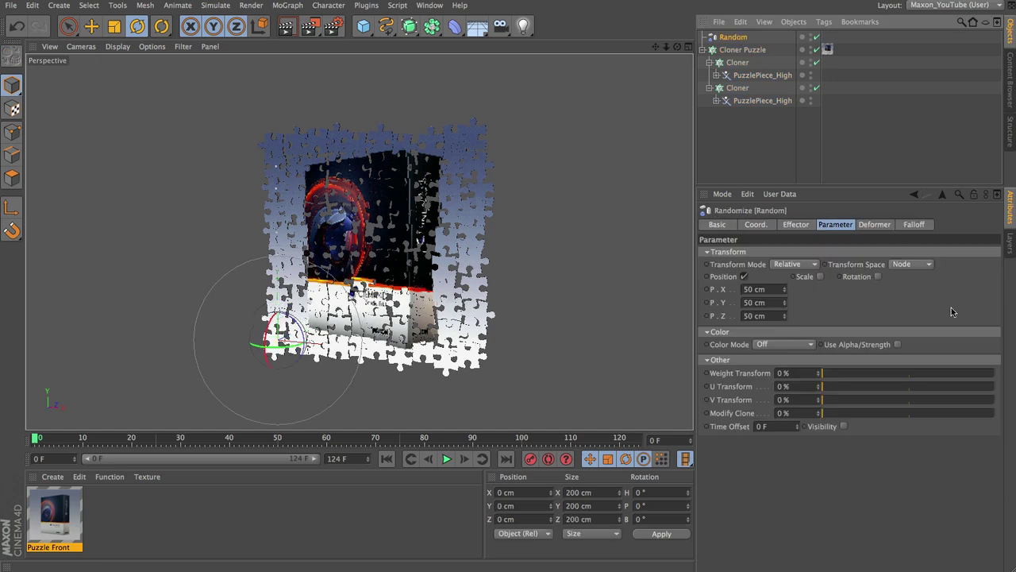
pyautogui.click(805, 226)
pyautogui.moveTo(974, 253); pyautogui.dragTo(782, 255)
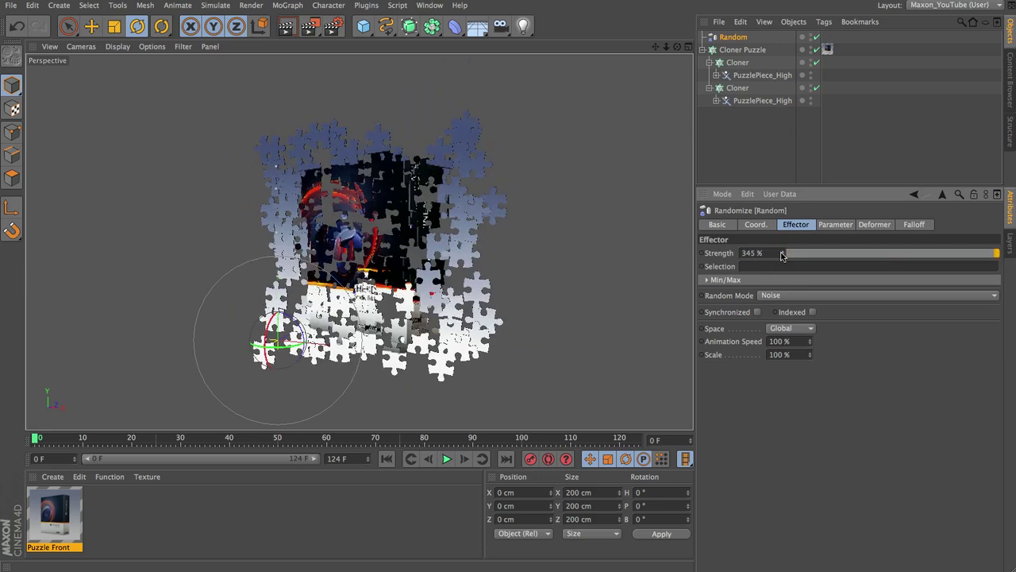
pyautogui.click(732, 38)
pyautogui.press('Delete')
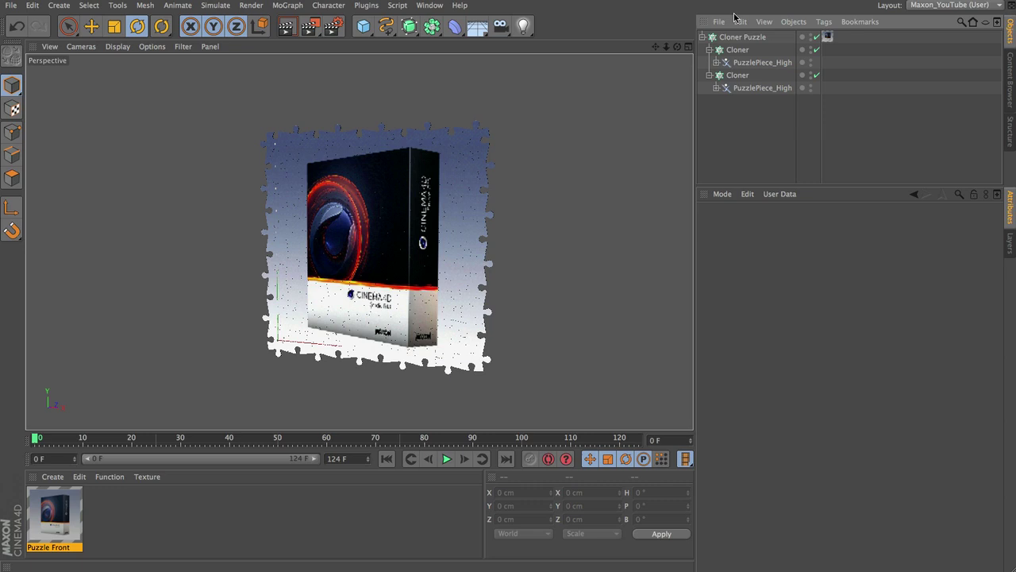
# Centre Cloner Puzzle on the world origin in the front view by moving it to about -505 cm in X and Y, and return to the perspective view
pyautogui.moveTo(608, 347)
pyautogui.keyDown('alt'); pyautogui.mouseDown()
pyautogui.moveTo(616, 352)
pyautogui.moveTo(608, 347)
pyautogui.mouseUp(); pyautogui.keyUp('alt')
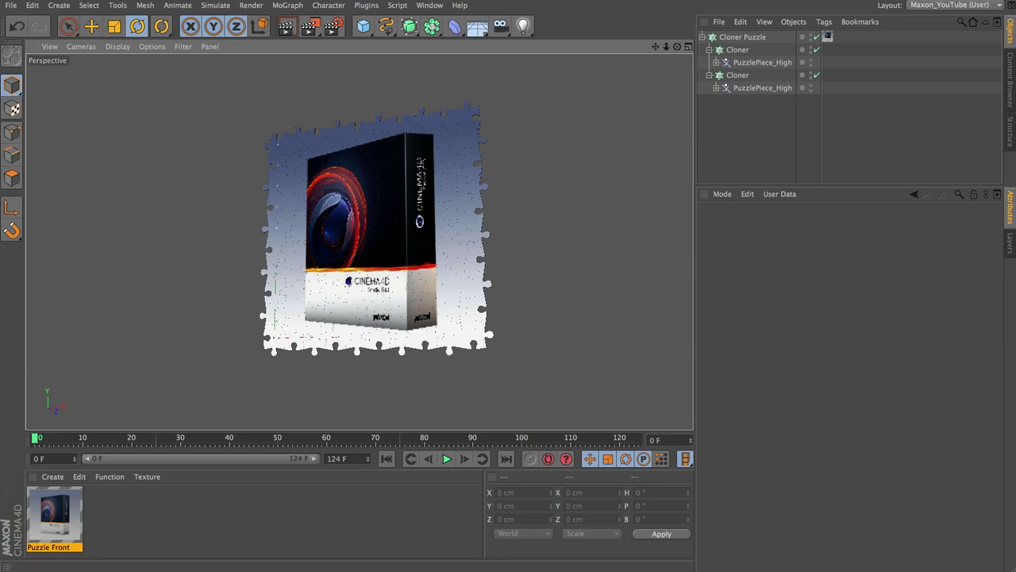
pyautogui.press('F4')
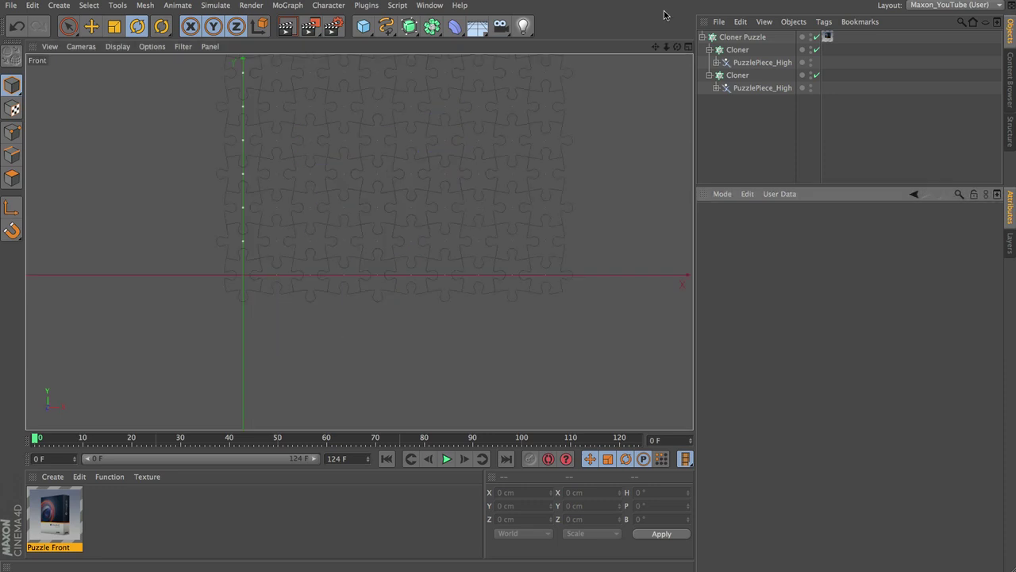
pyautogui.click(739, 37)
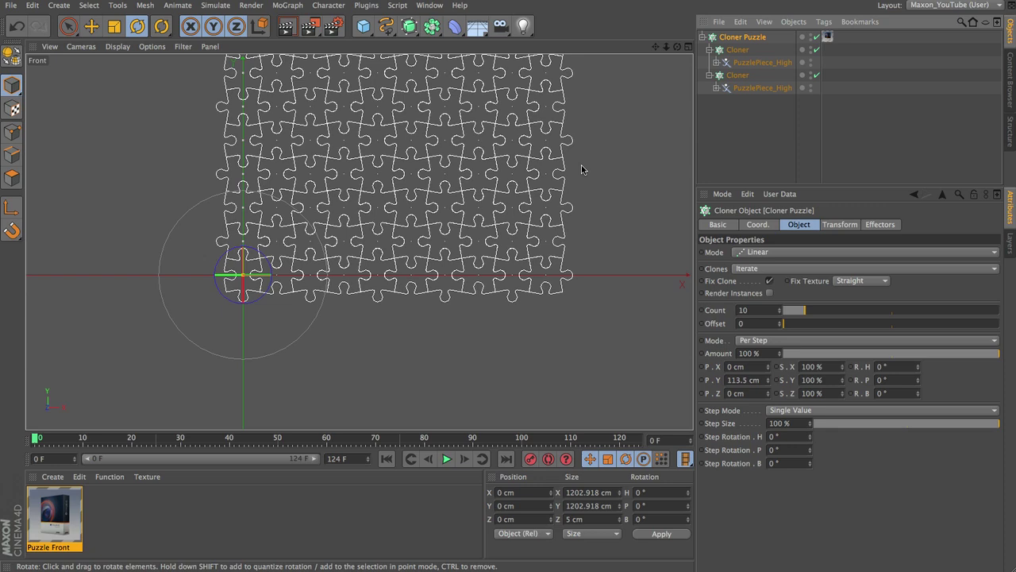
pyautogui.press('e')
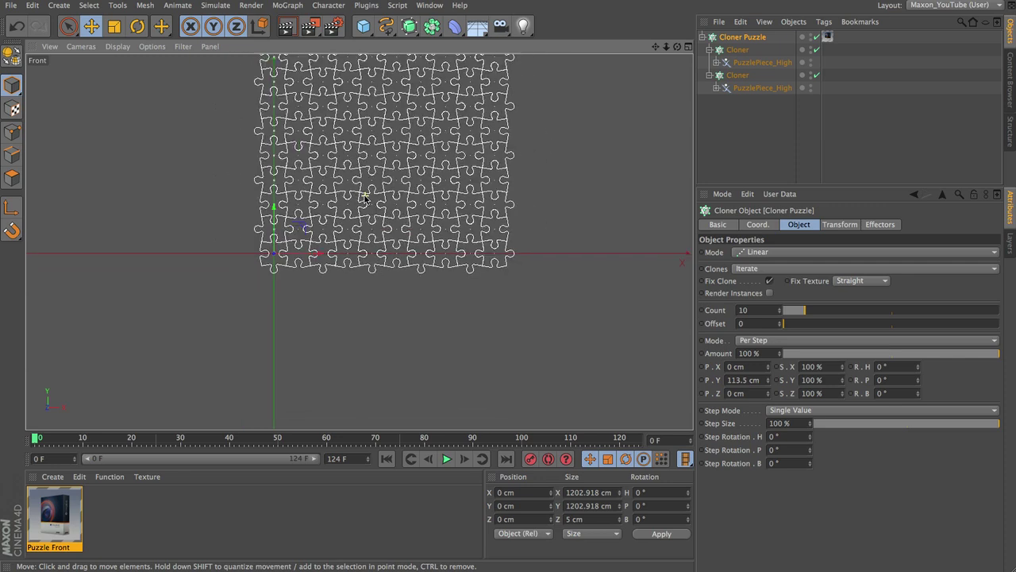
pyautogui.moveTo(400, 196); pyautogui.dragTo(322, 283)
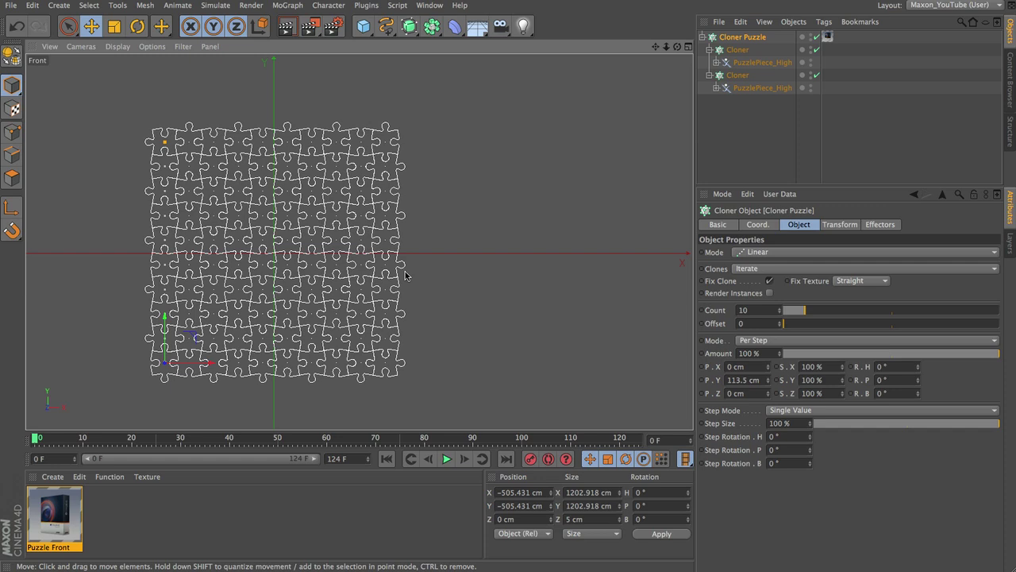
pyautogui.press('F1')
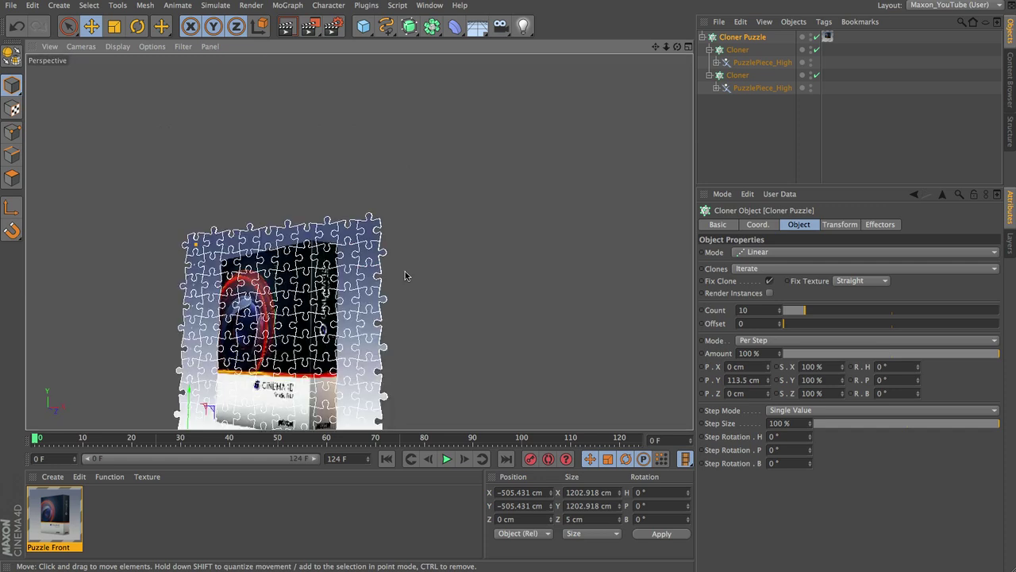
pyautogui.press('h')
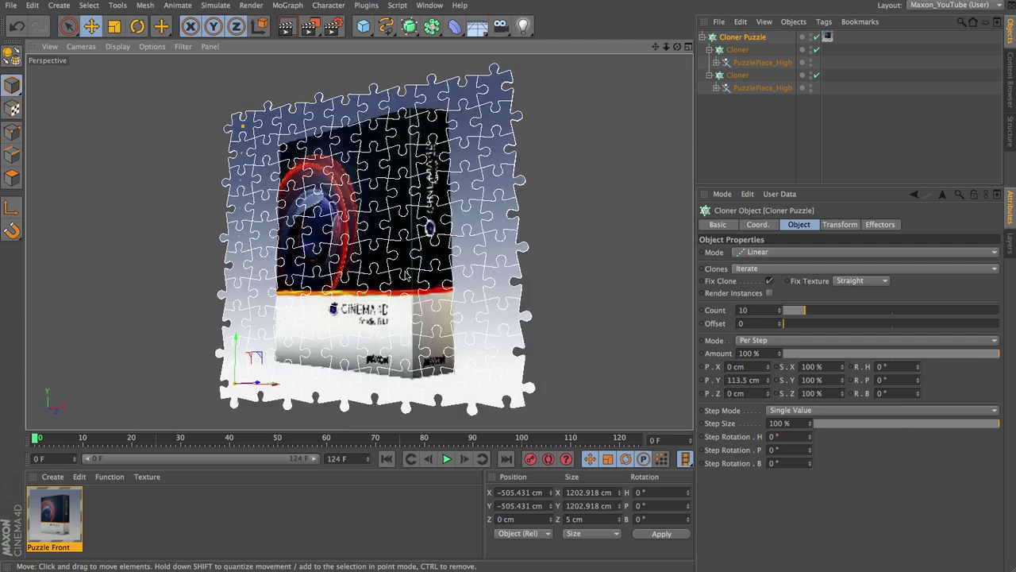
pyautogui.scroll(-2, 405, 274)
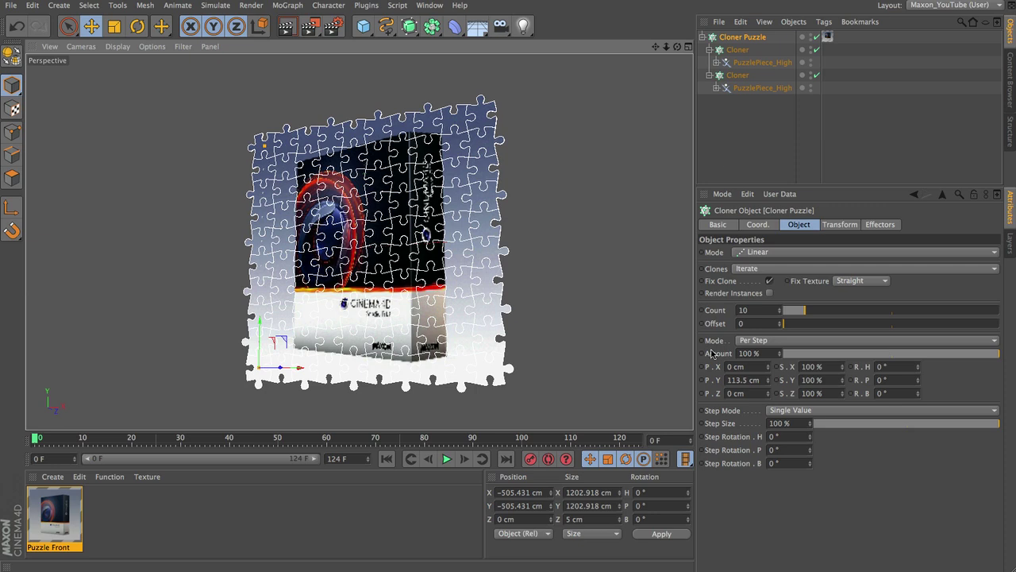
# Create a new material named visibility and disable its Specular channel
pyautogui.doubleClick(119, 527)
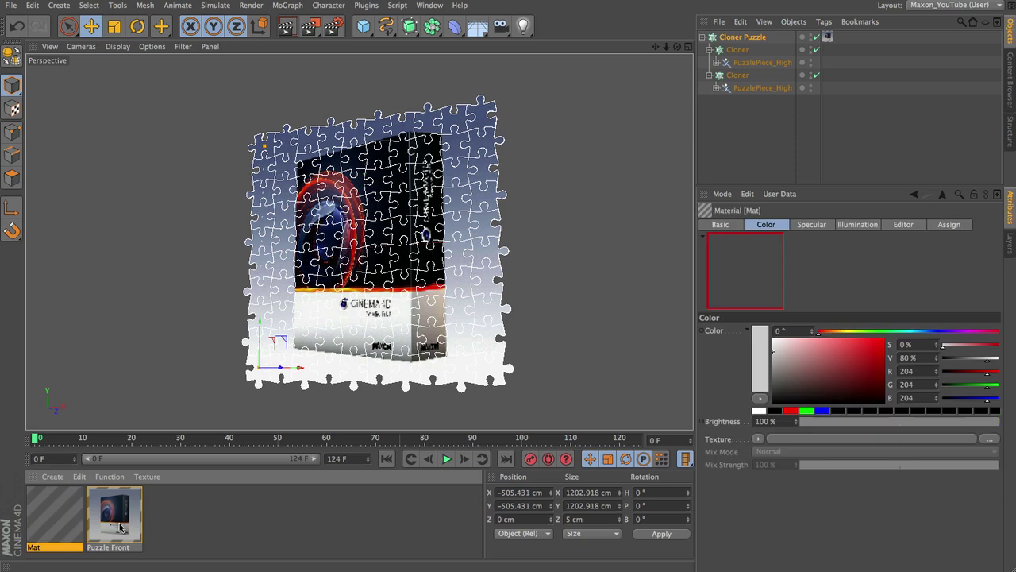
pyautogui.doubleClick(33, 547)
pyautogui.write('Visi')
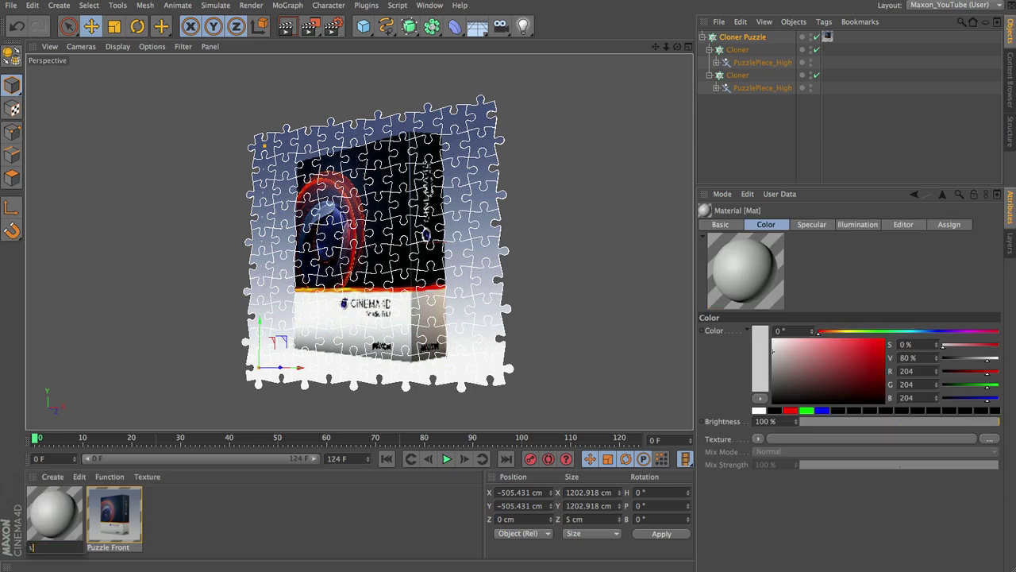
pyautogui.write('bility')
pyautogui.press('Return')
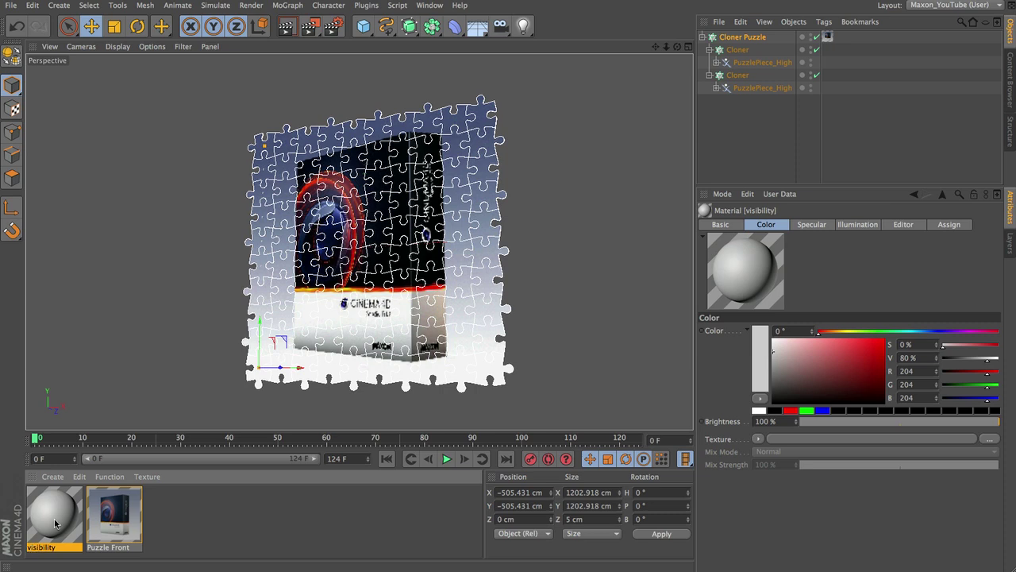
pyautogui.click(719, 225)
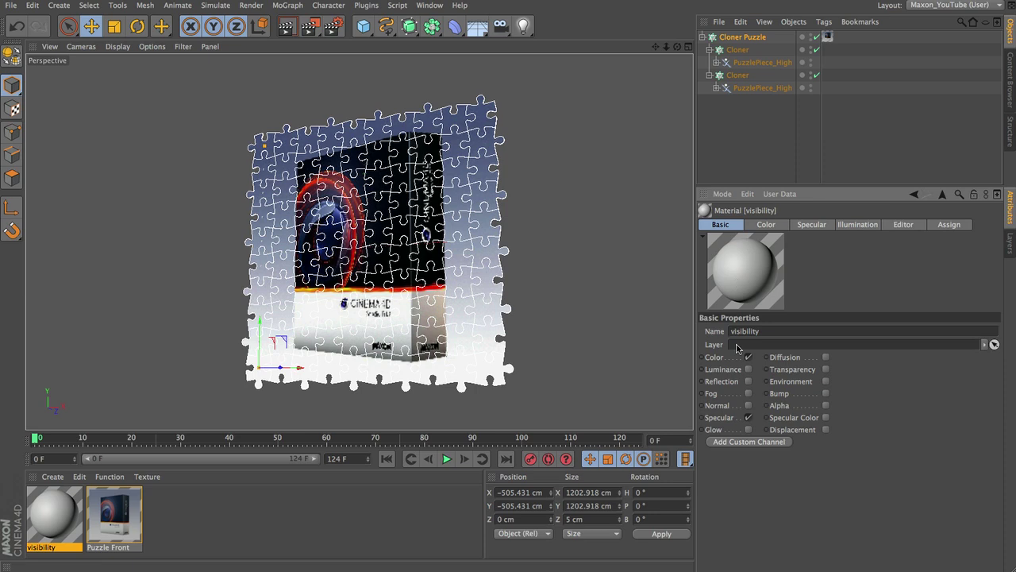
pyautogui.click(748, 417)
# Load a Gradient shader into the visibility material's Color texture and show the material preview as a flat plane
pyautogui.click(760, 223)
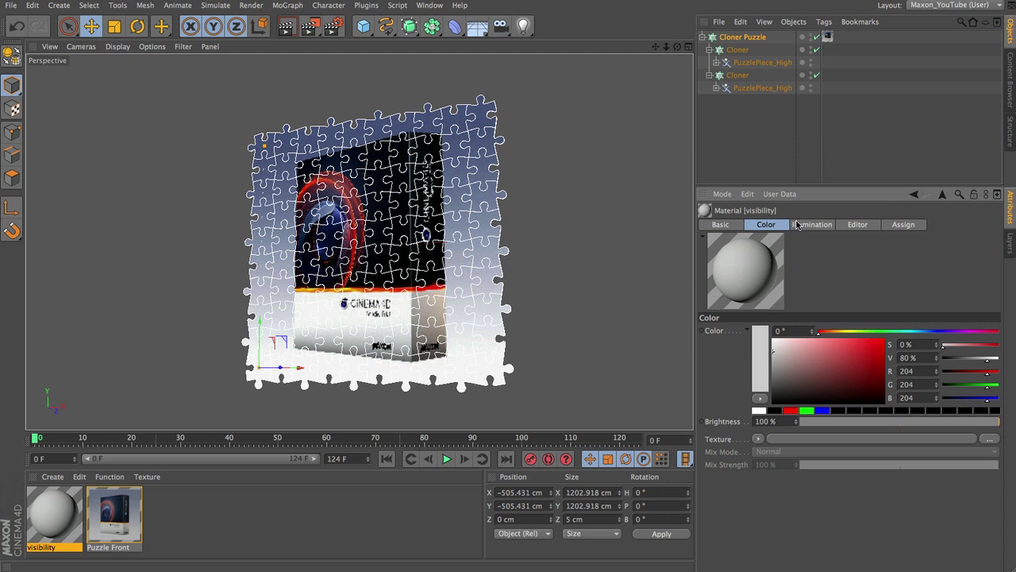
pyautogui.click(758, 439)
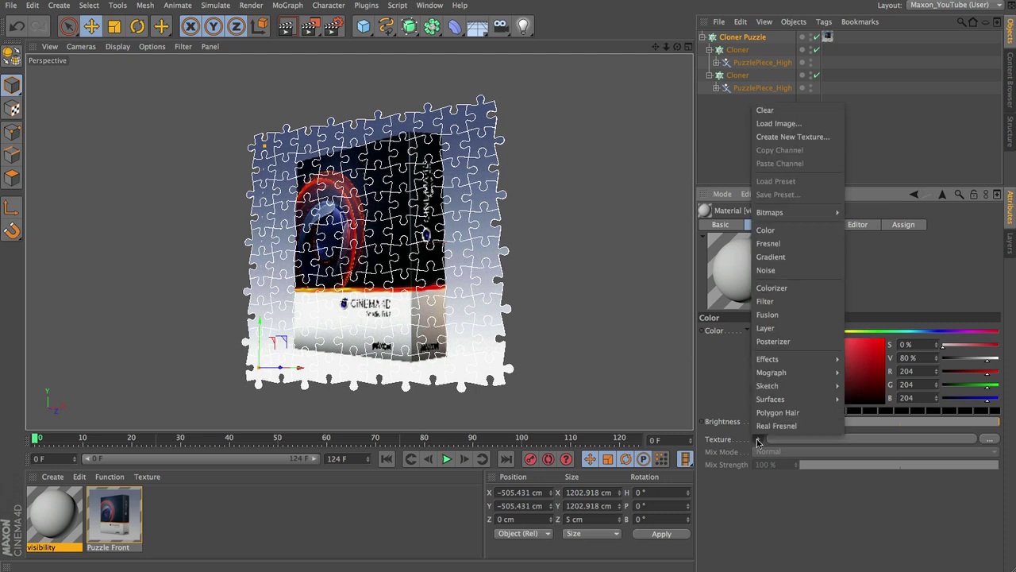
pyautogui.click(770, 257)
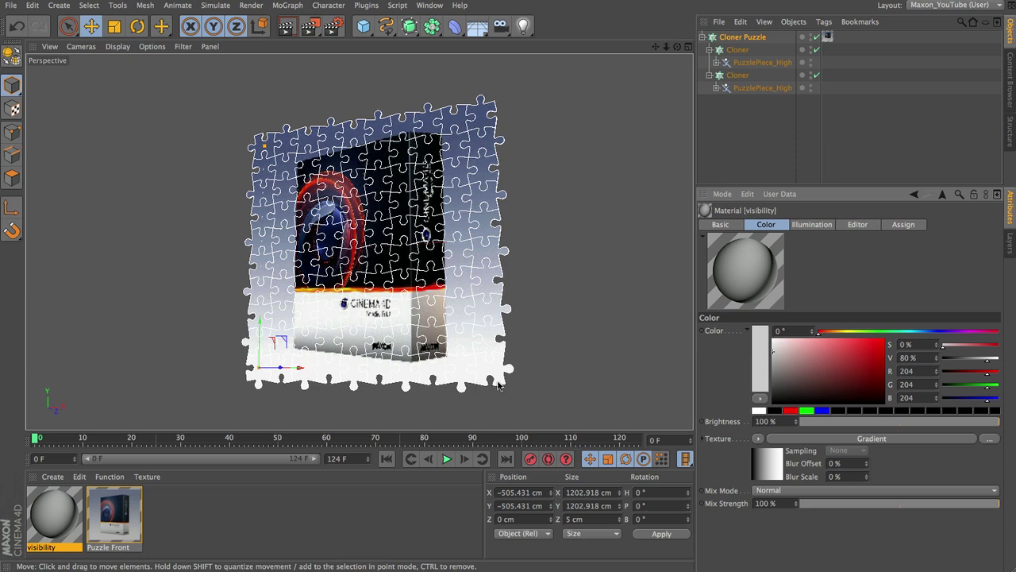
pyautogui.rightClick(746, 260)
pyautogui.click(800, 412)
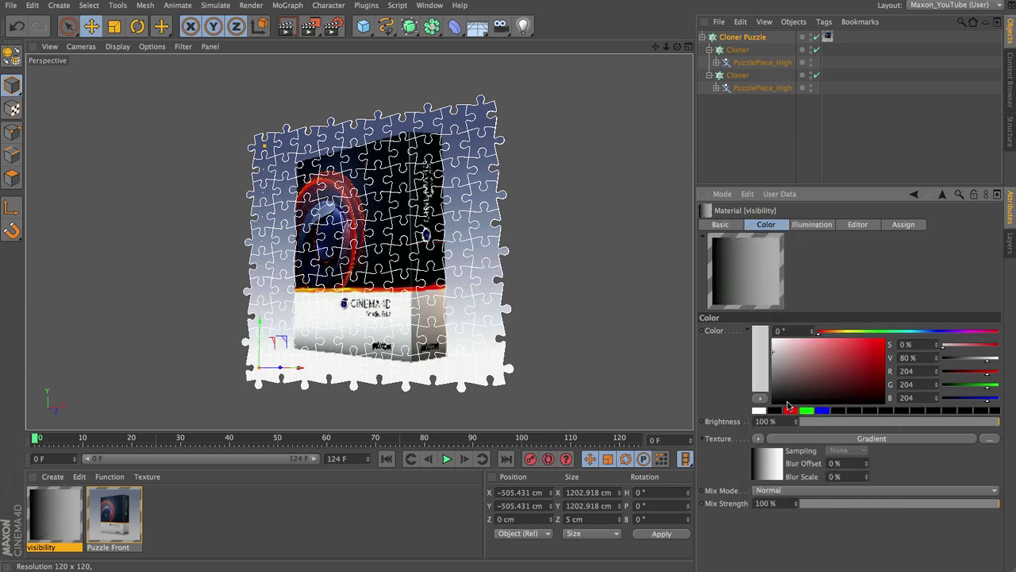
# Set the visibility material's Gradient shader type to 2D - Box
pyautogui.click(767, 470)
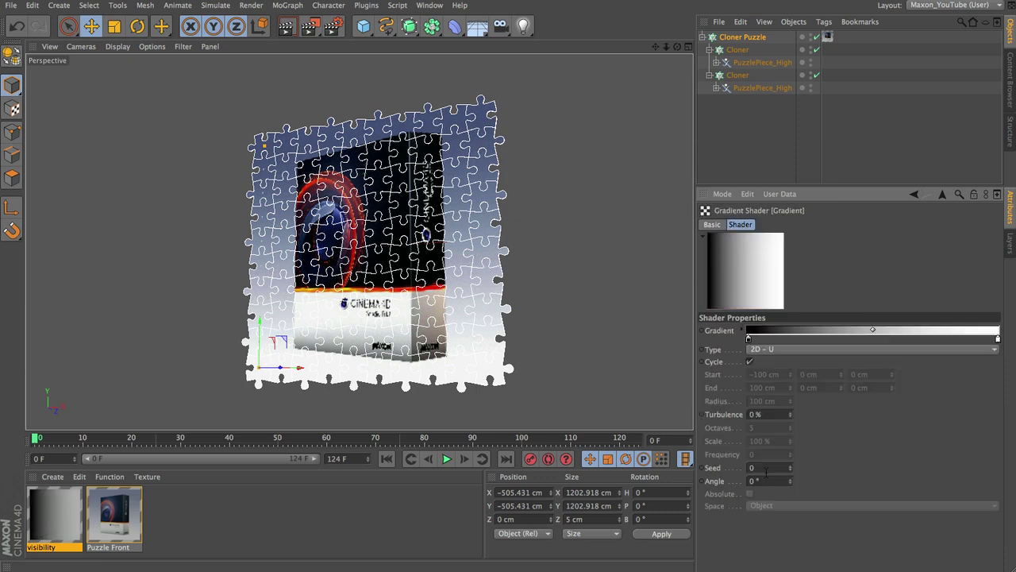
pyautogui.click(817, 352)
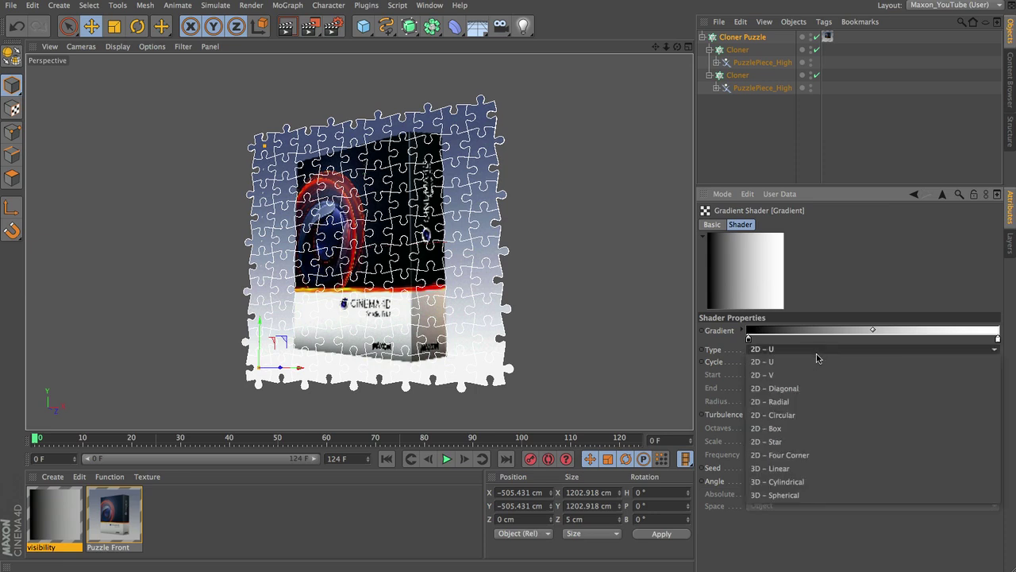
pyautogui.click(811, 429)
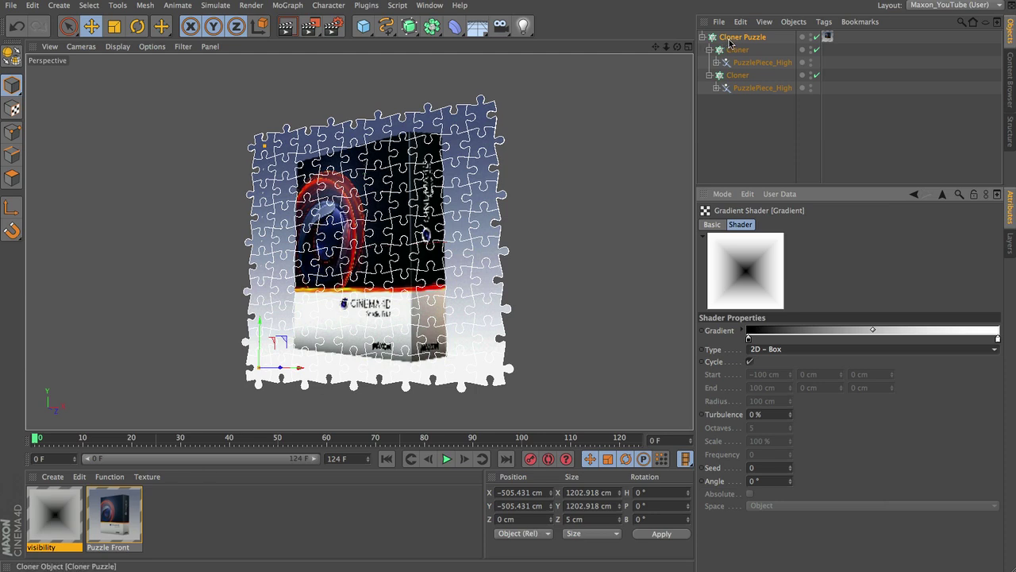
# Duplicate the Puzzle Front texture tag on Cloner Puzzle and assign the visibility material to the copy
pyautogui.click(827, 37)
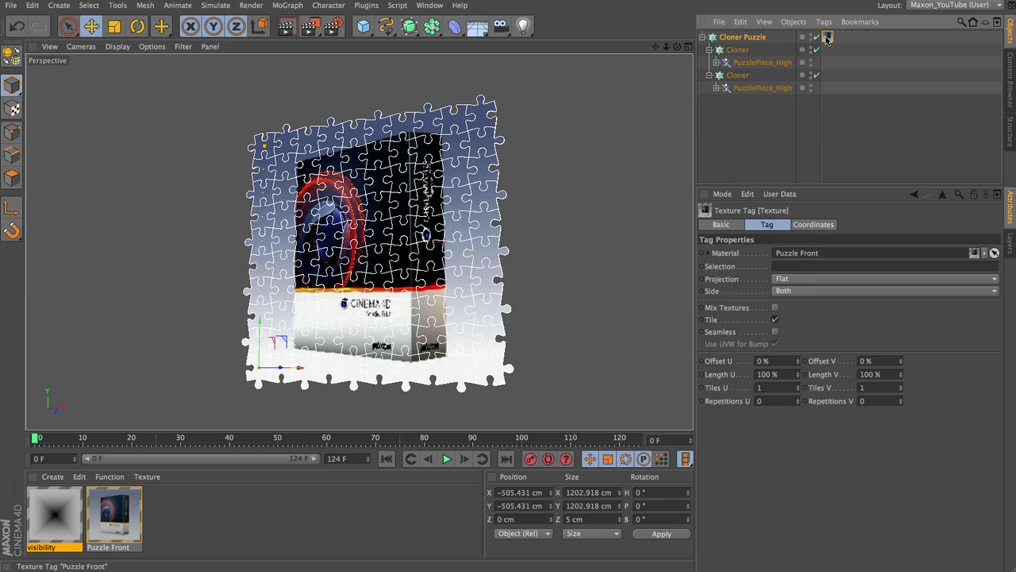
pyautogui.keyDown('ctrl'); pyautogui.moveTo(827, 37); pyautogui.dragTo(840, 37); pyautogui.keyUp('ctrl')
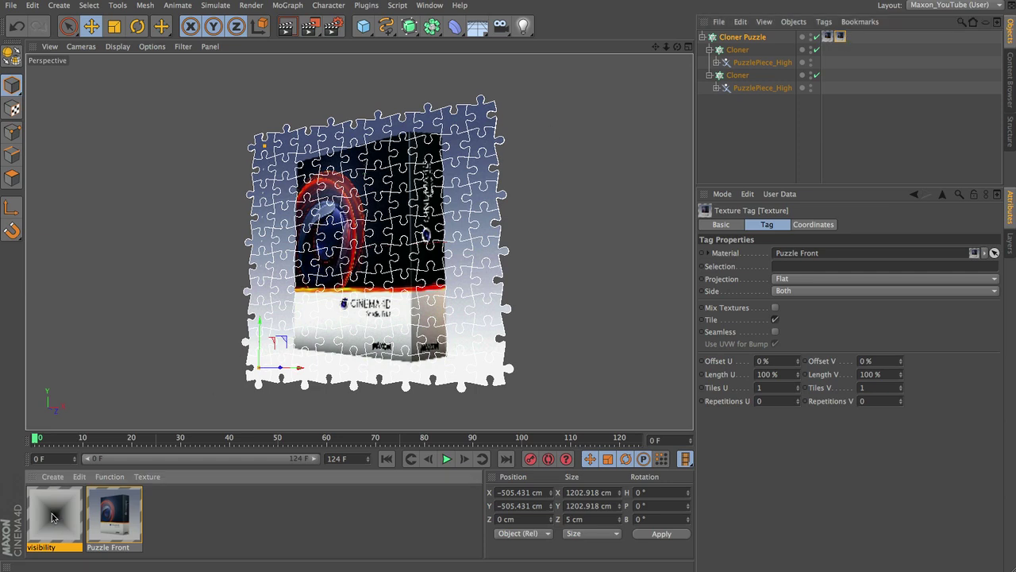
pyautogui.moveTo(52, 518); pyautogui.dragTo(841, 38)
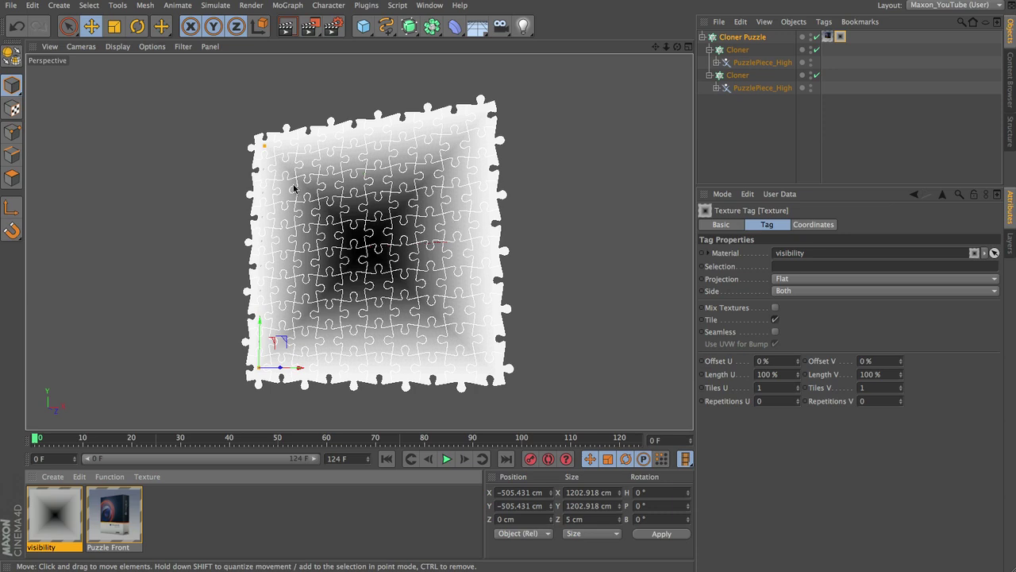
# Invert the visibility material's gradient and move its white knot close to the black end for a narrow dark border
pyautogui.click(62, 530)
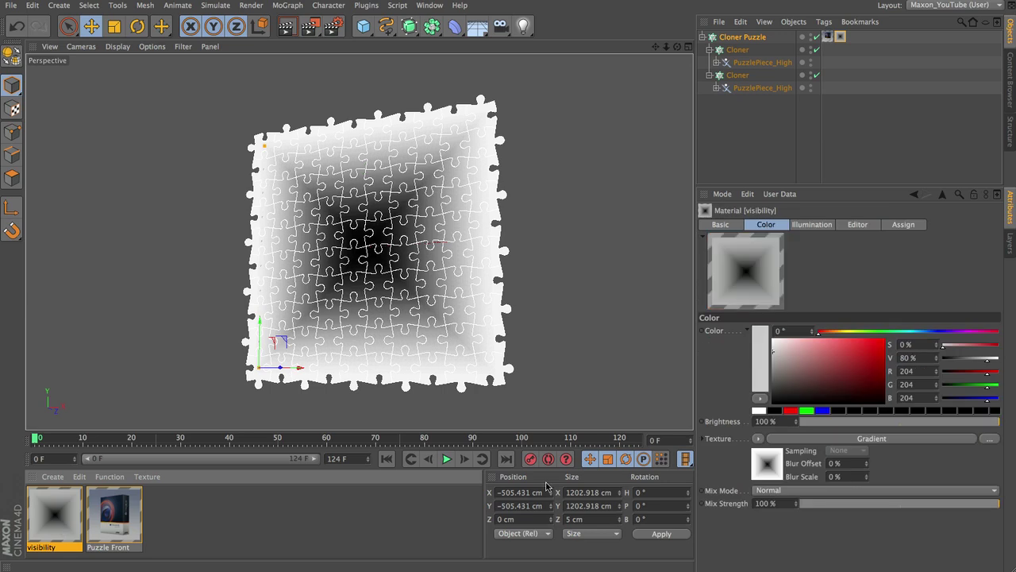
pyautogui.click(774, 470)
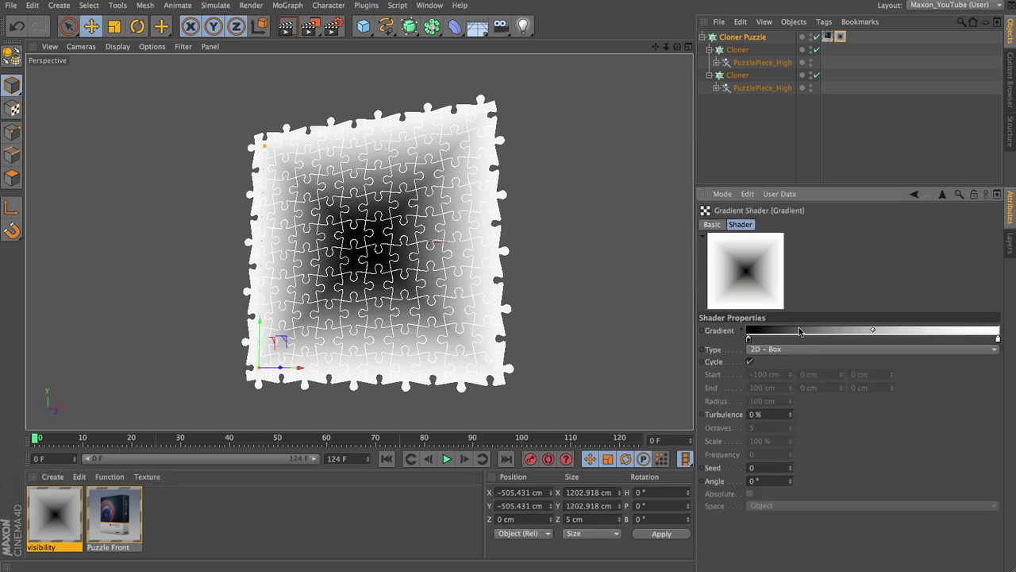
pyautogui.rightClick(799, 331)
pyautogui.click(818, 342)
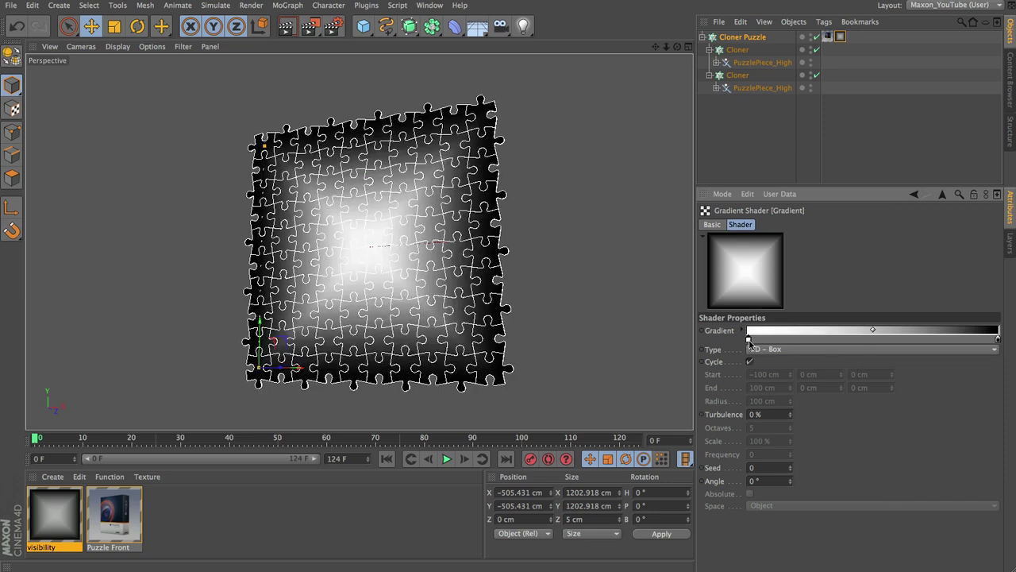
pyautogui.moveTo(750, 342); pyautogui.dragTo(957, 337)
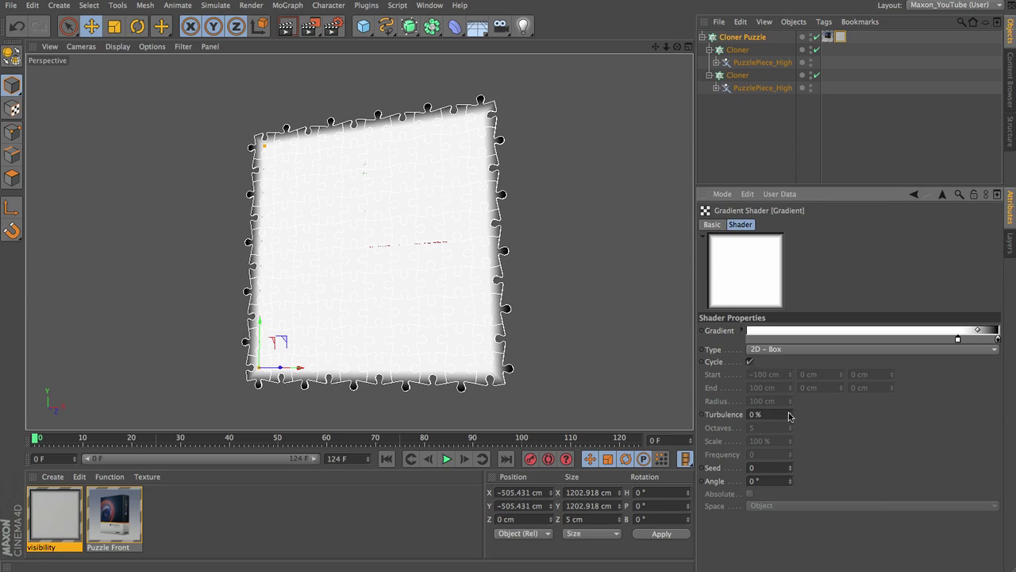
# Distort the box gradient with 25 % turbulence, a 50 % scale and seed 0, and set its angle to -24°
pyautogui.moveTo(790, 413); pyautogui.dragTo(788, 404)
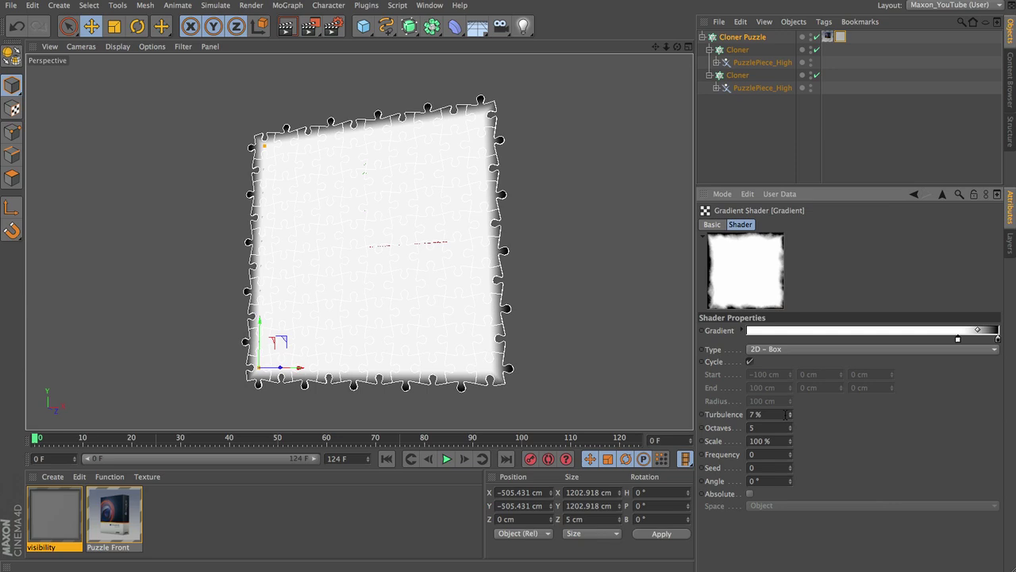
pyautogui.press('Return')
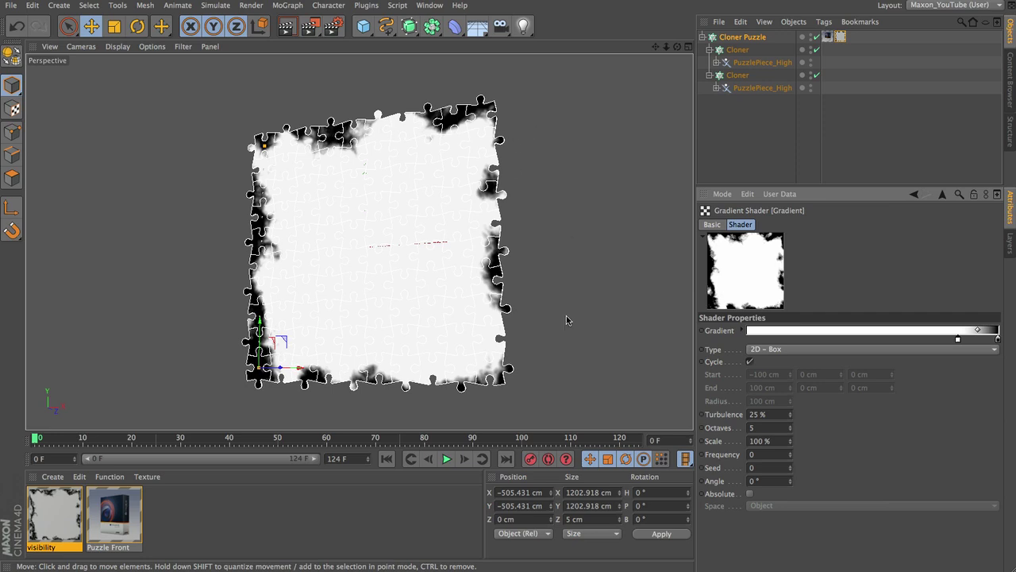
pyautogui.click(778, 445)
pyautogui.write('50')
pyautogui.press('Return')
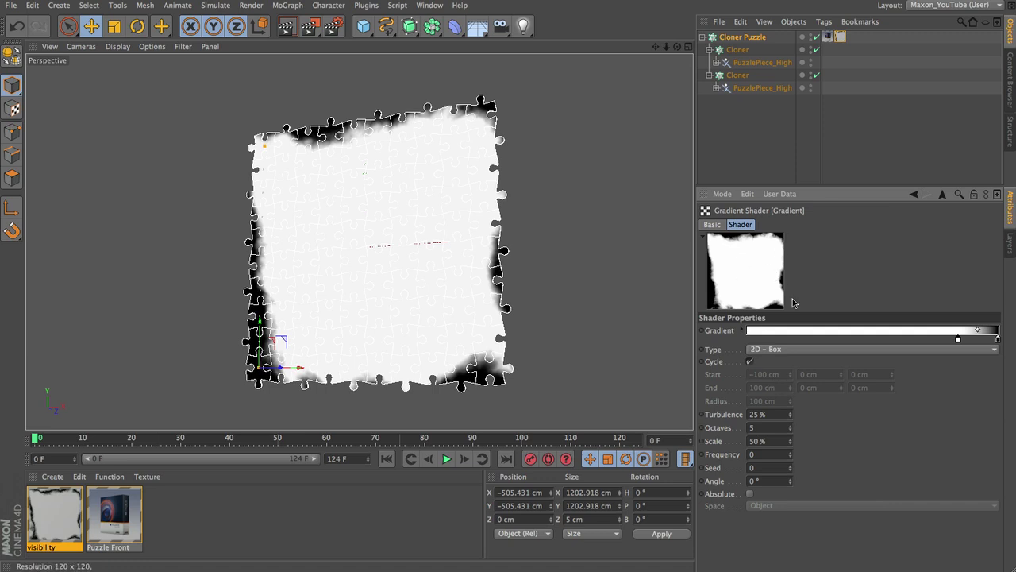
pyautogui.click(790, 466)
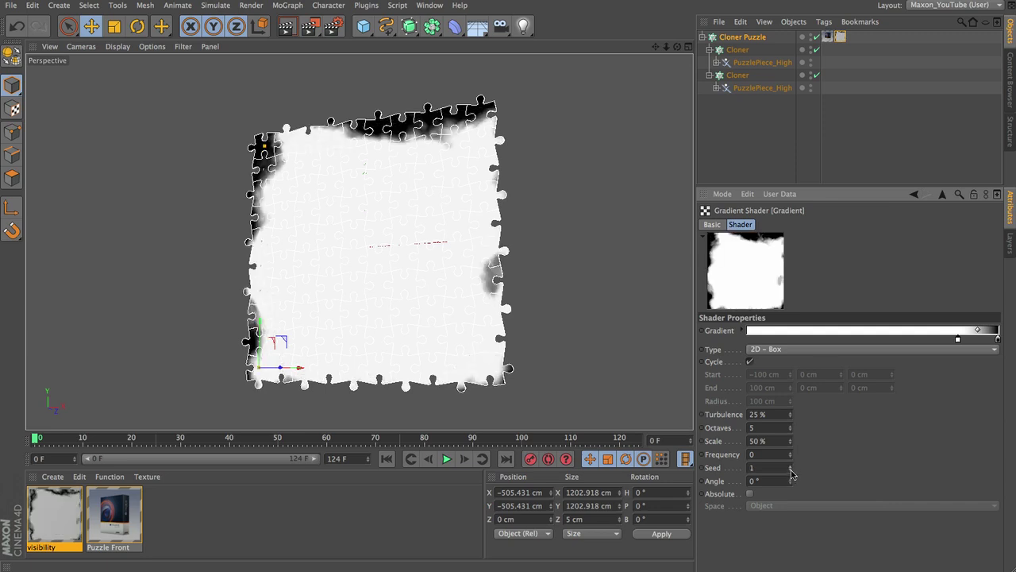
pyautogui.click(789, 470)
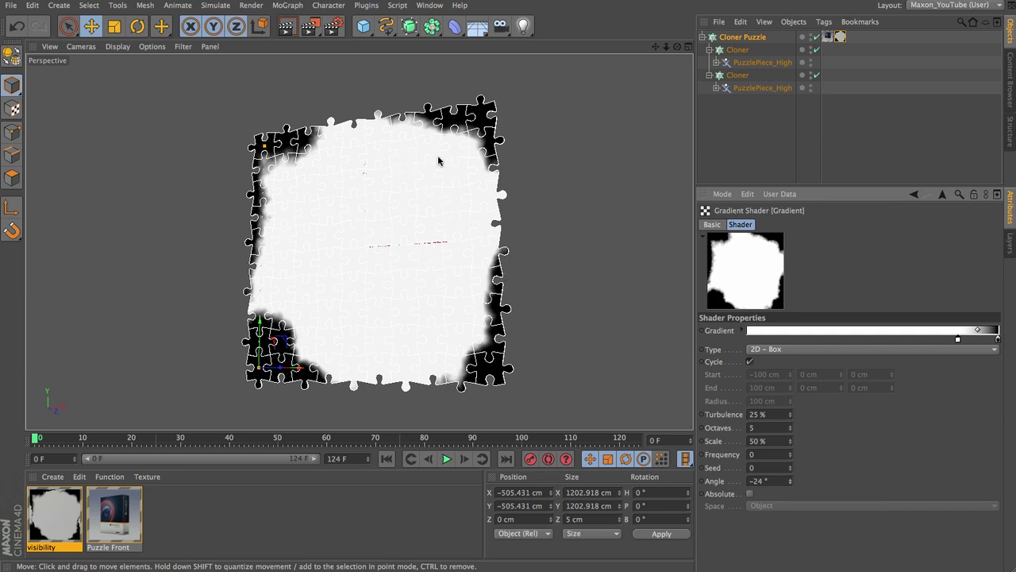
# Reorder Cloner Puzzle's texture tags so that visibility comes before Puzzle Front
pyautogui.click(833, 37)
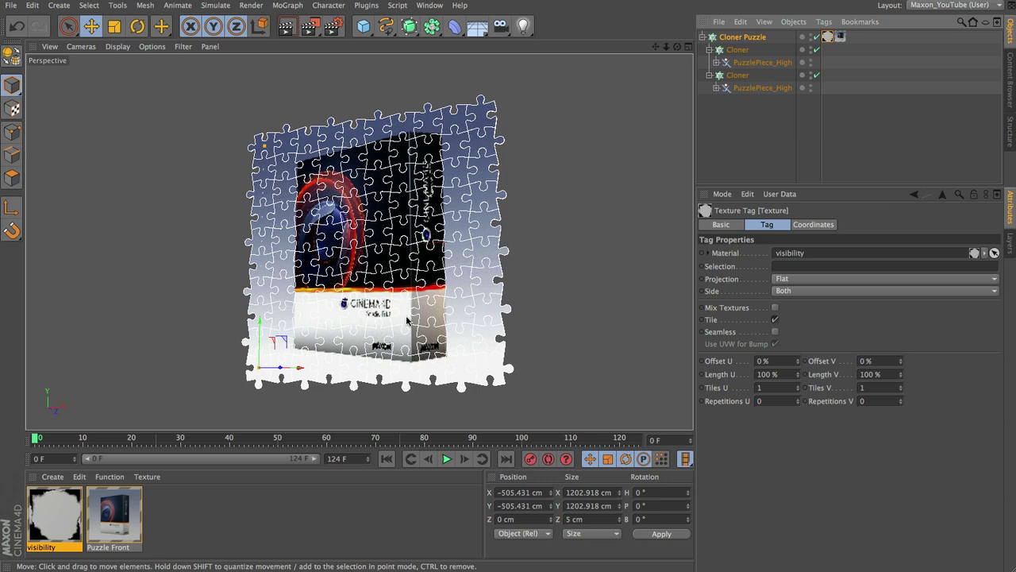
# Add a MoGraph Shader effector to both child Cloners inside Cloner Puzzle
pyautogui.click(742, 50)
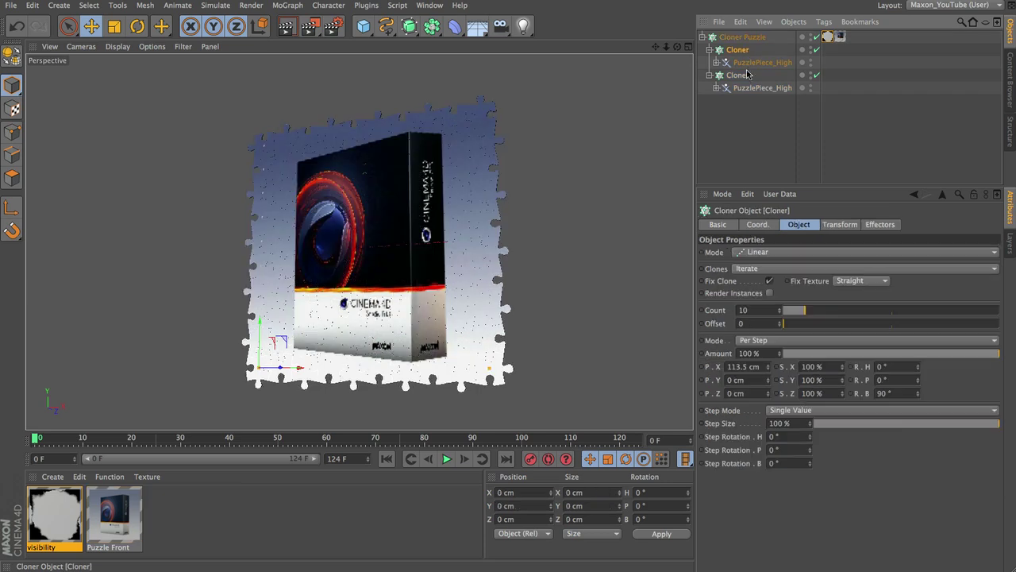
pyautogui.keyDown('ctrl'); pyautogui.click(744, 77); pyautogui.keyUp('ctrl')
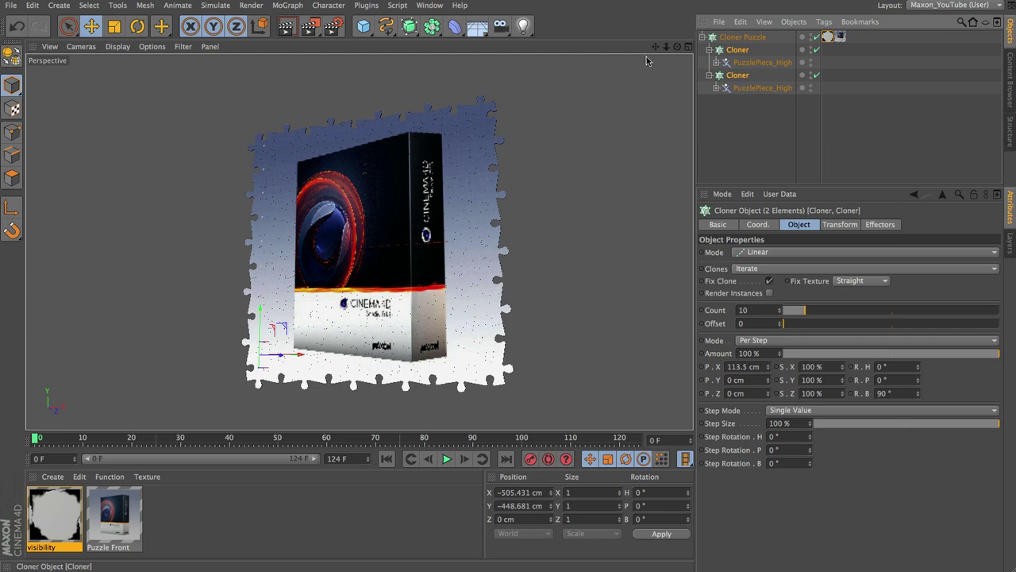
pyautogui.click(292, 6)
pyautogui.moveTo(294, 27)
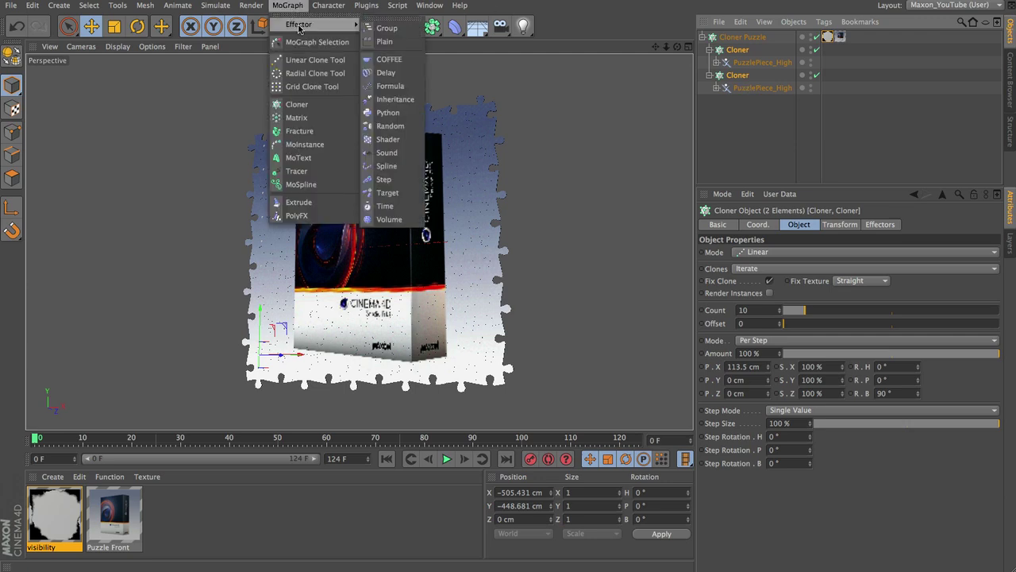
pyautogui.click(388, 139)
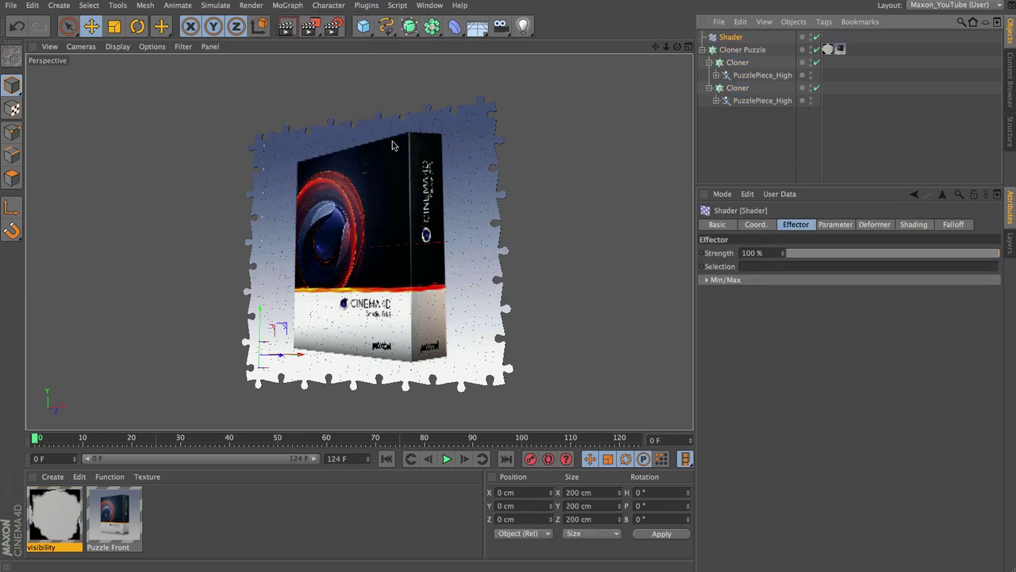
# Rename the Shader effector as Shader Visibility
pyautogui.doubleClick(732, 38)
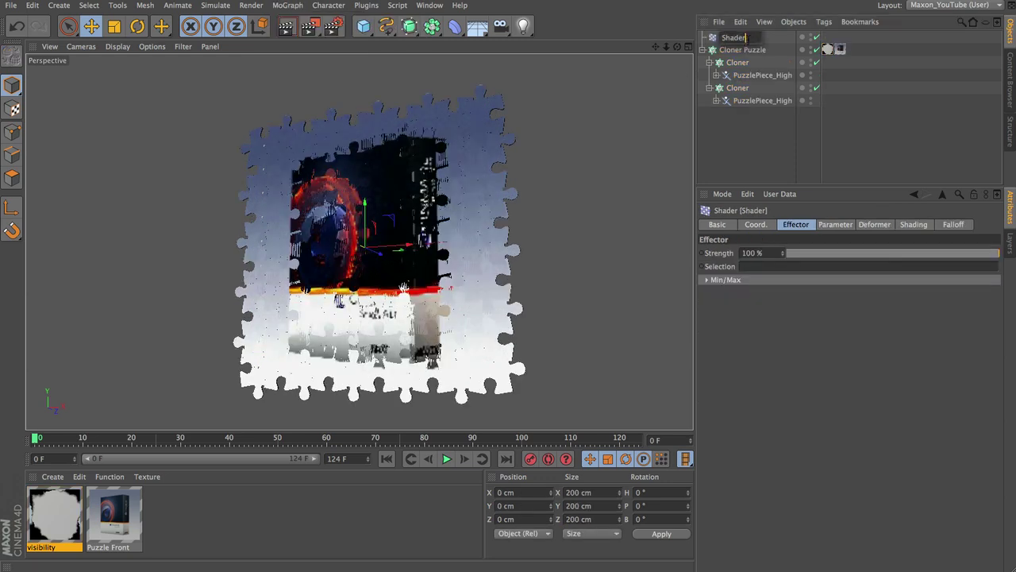
pyautogui.write('Visibility')
pyautogui.press('Return')
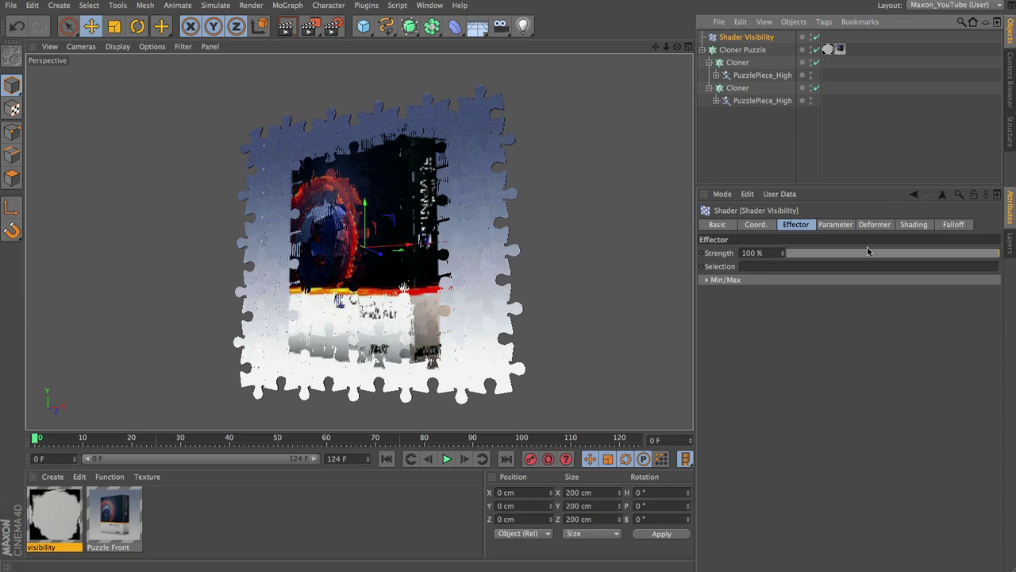
# Set the Shader Visibility effector's Color Mode to Off and enable its Visibility parameter
pyautogui.click(835, 224)
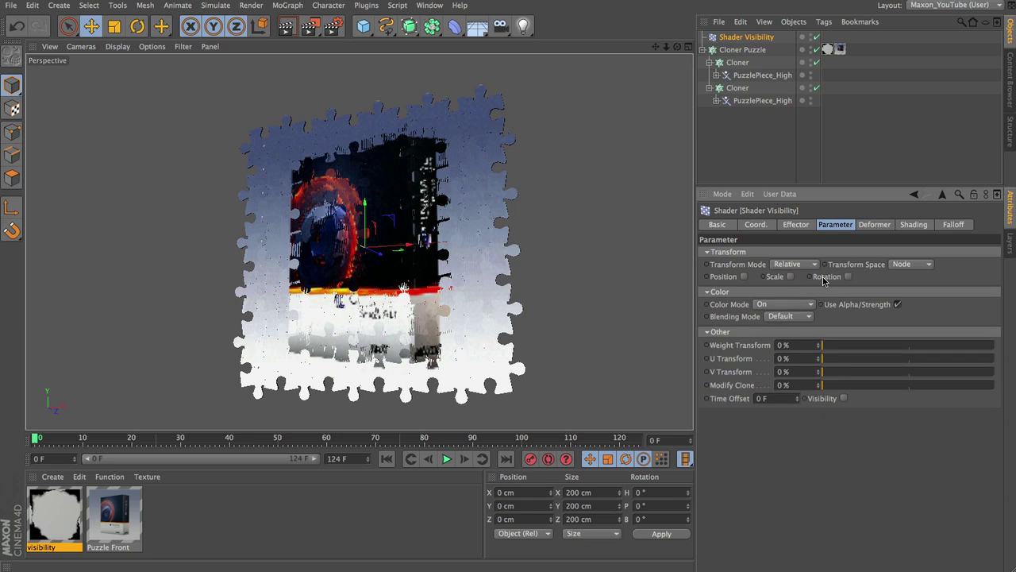
pyautogui.click(760, 307)
pyautogui.click(780, 312)
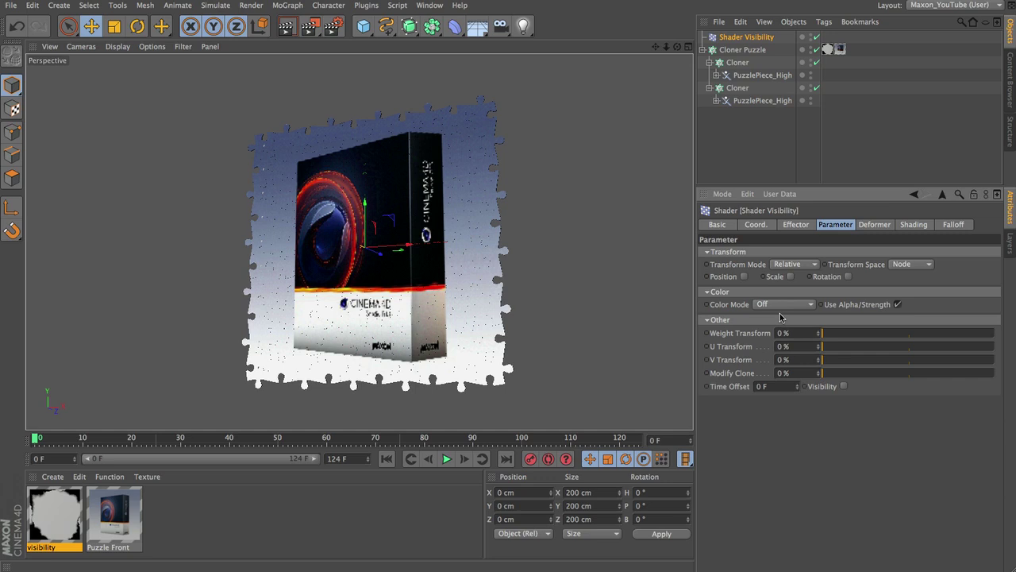
pyautogui.click(844, 386)
# Set the effector's shading channel to Color and link Cloner Puzzle's visibility texture tag as its source
pyautogui.click(913, 227)
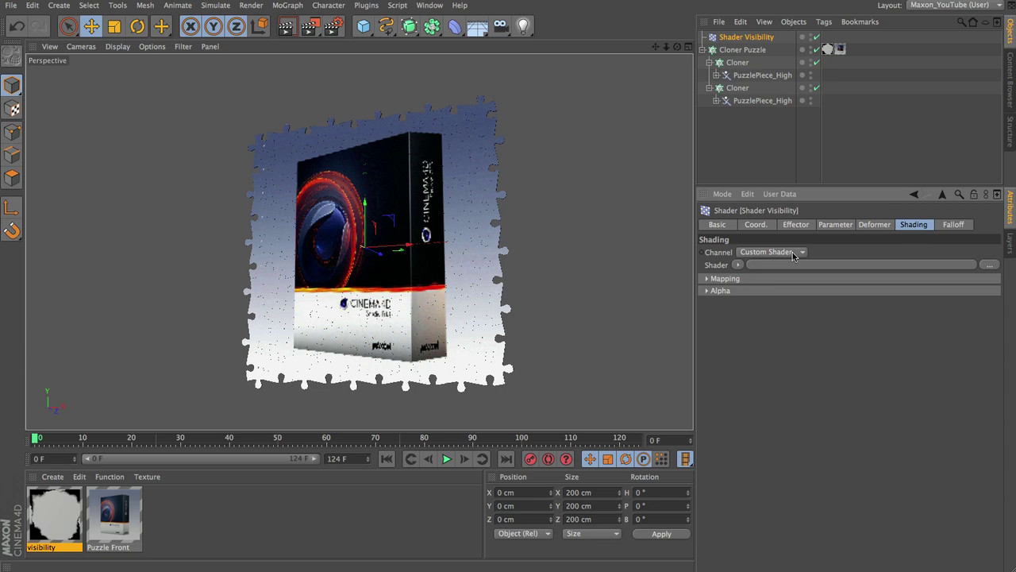
pyautogui.click(737, 265)
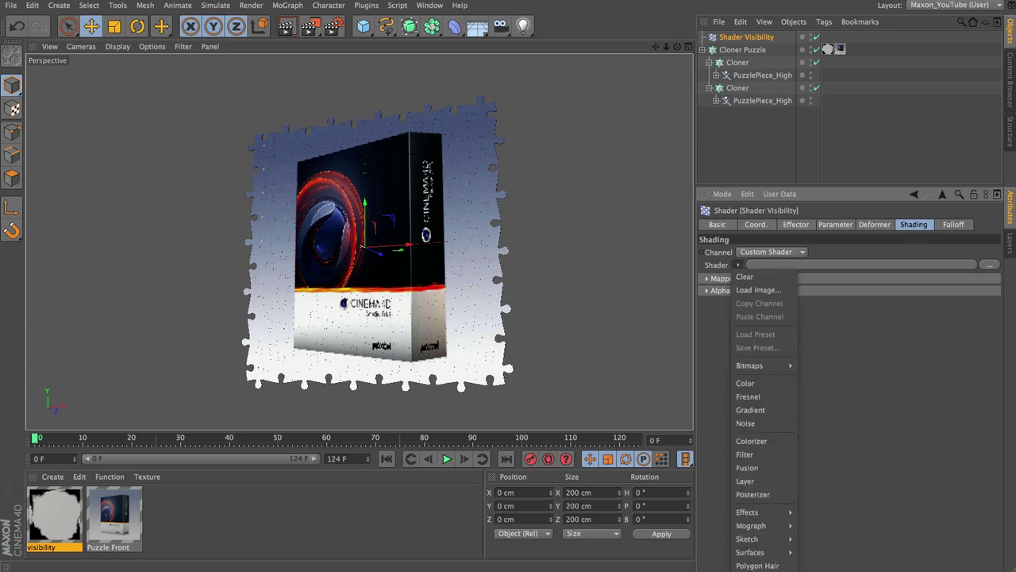
pyautogui.click(873, 477)
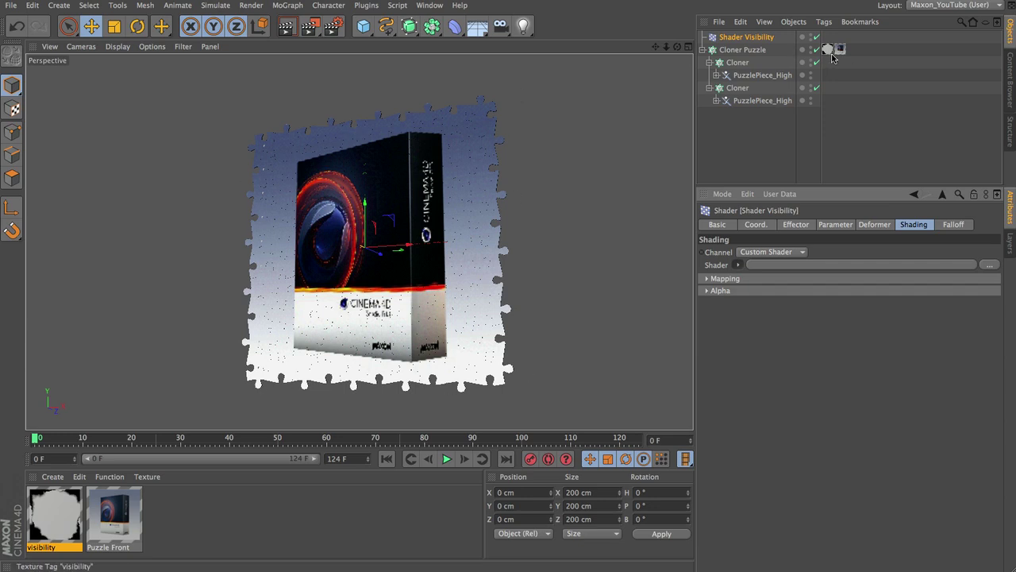
pyautogui.click(35, 530)
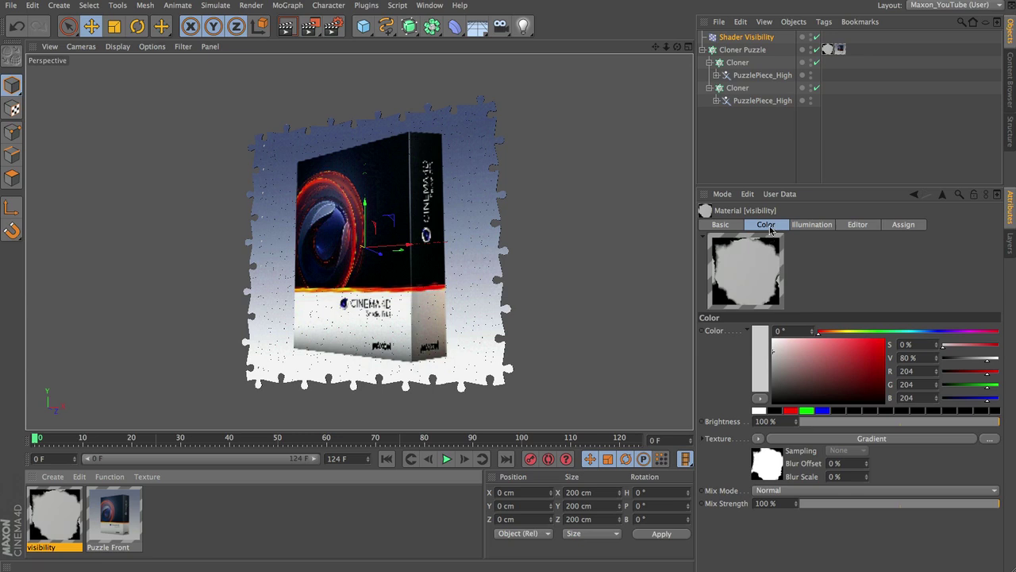
pyautogui.click(737, 38)
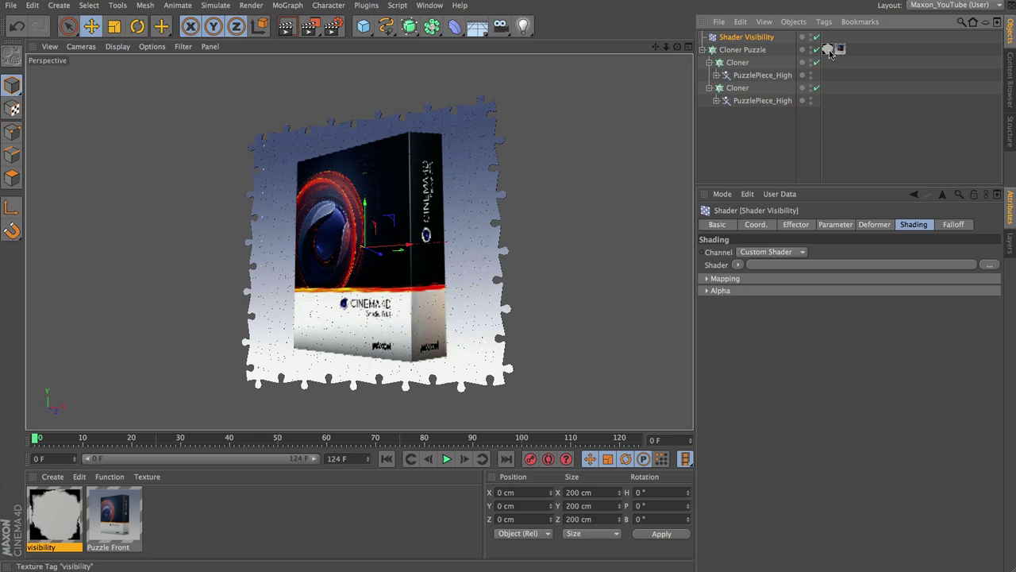
pyautogui.click(786, 252)
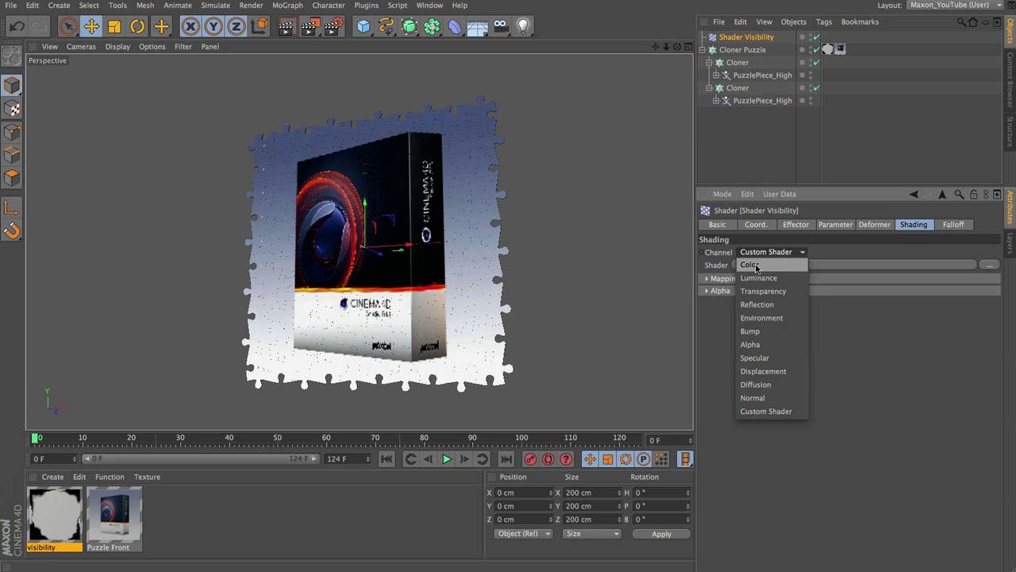
pyautogui.click(754, 265)
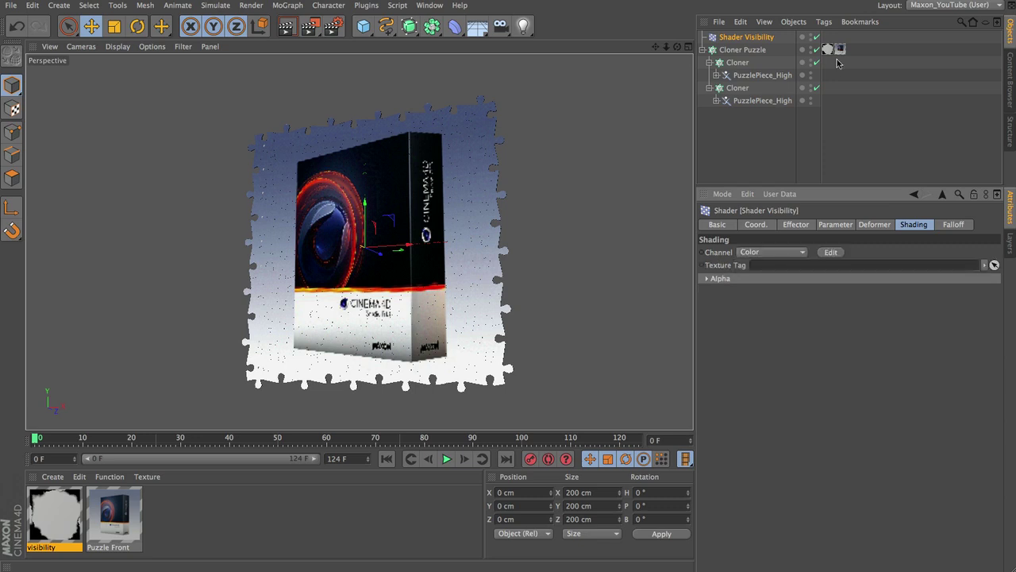
pyautogui.moveTo(828, 49); pyautogui.dragTo(772, 265)
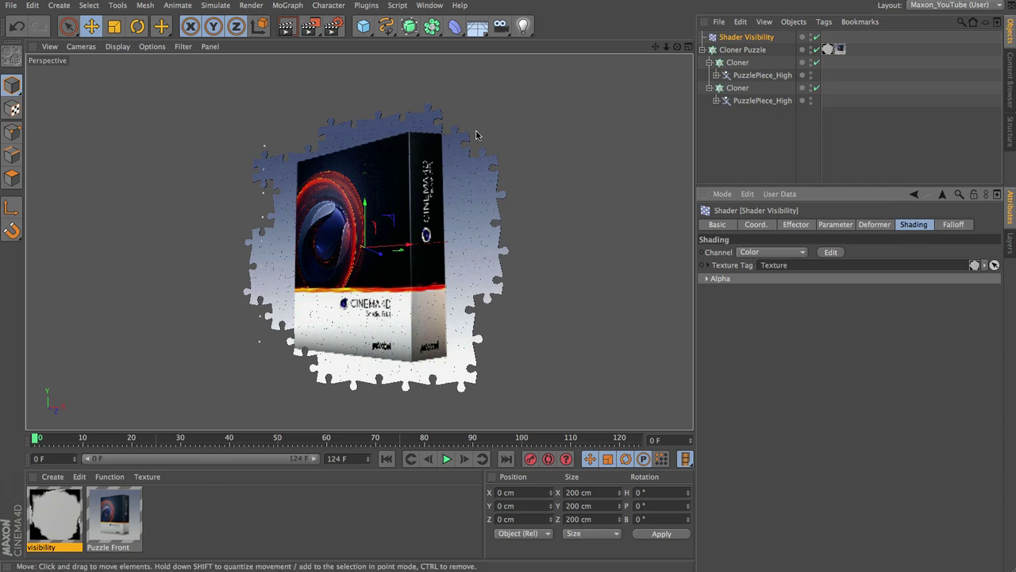
# Disable Cycle in the visibility material's Gradient shader and set the gradient angle to -25°
pyautogui.click(51, 536)
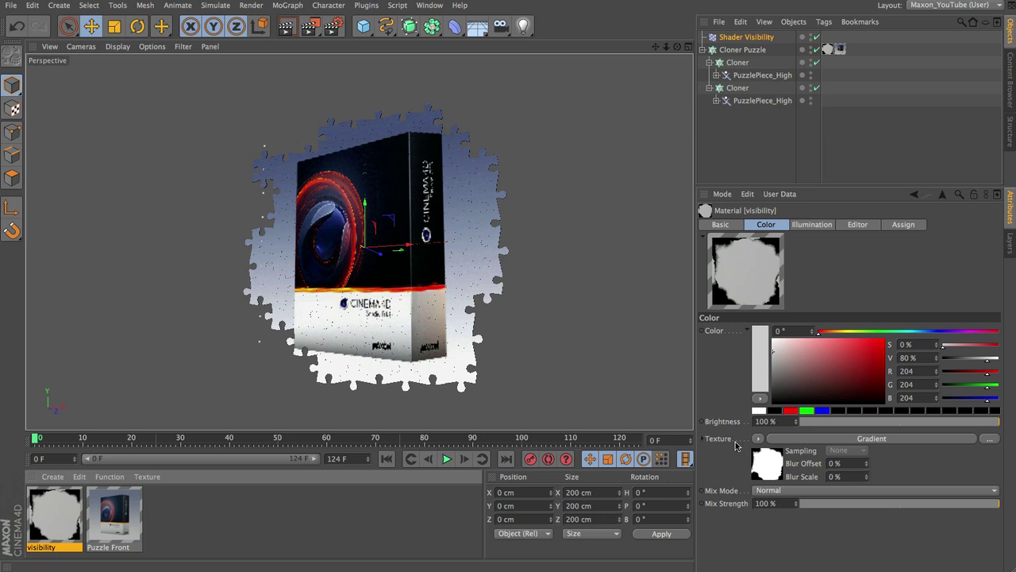
pyautogui.click(775, 474)
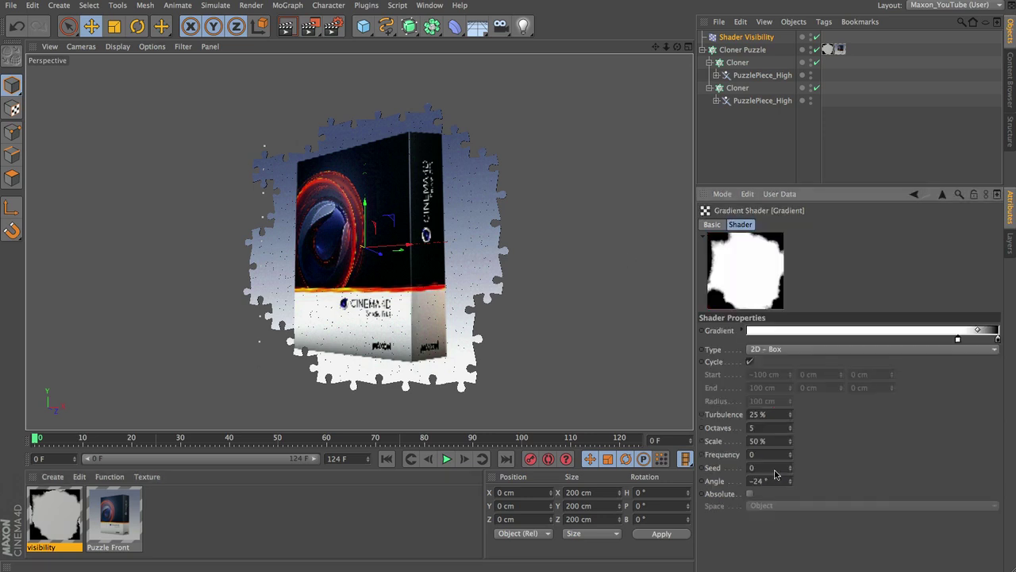
pyautogui.click(749, 361)
pyautogui.click(749, 361)
pyautogui.click(749, 361)
pyautogui.moveTo(792, 483); pyautogui.dragTo(790, 483)
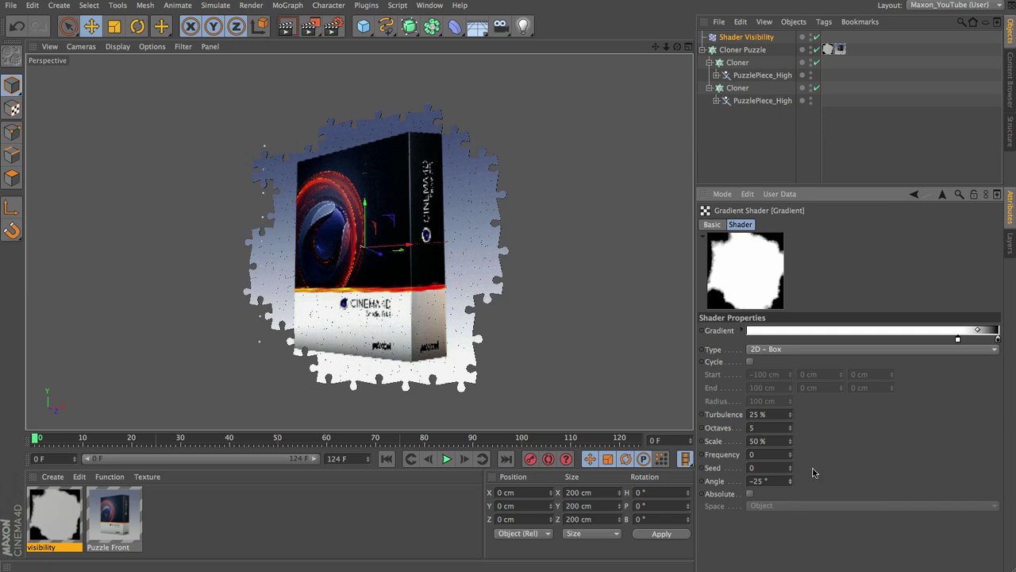
# Set the Seed of the visibility material's Gradient shader to 5 to vary the puzzle's ragged outline
pyautogui.click(790, 466)
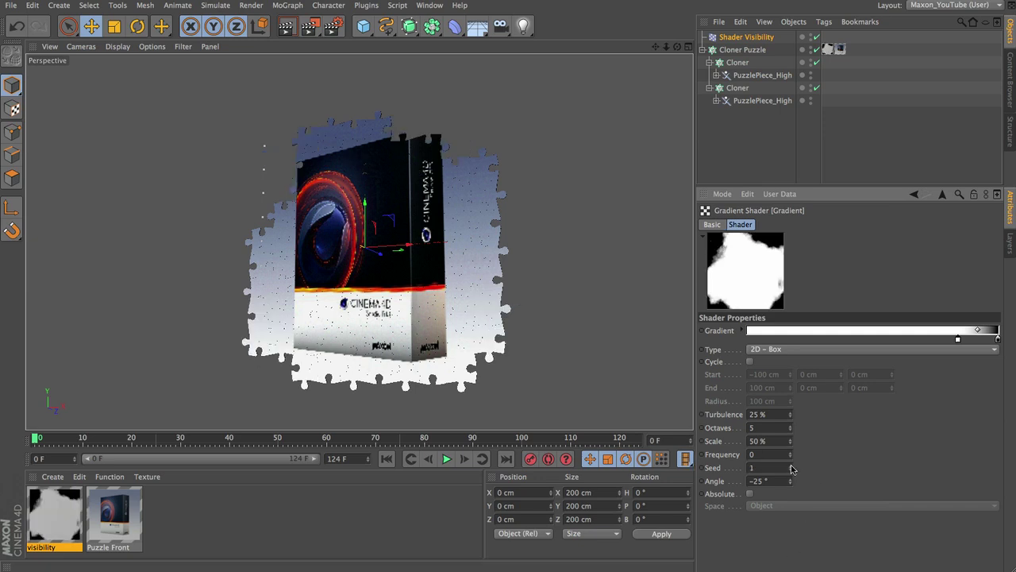
pyautogui.click(791, 466)
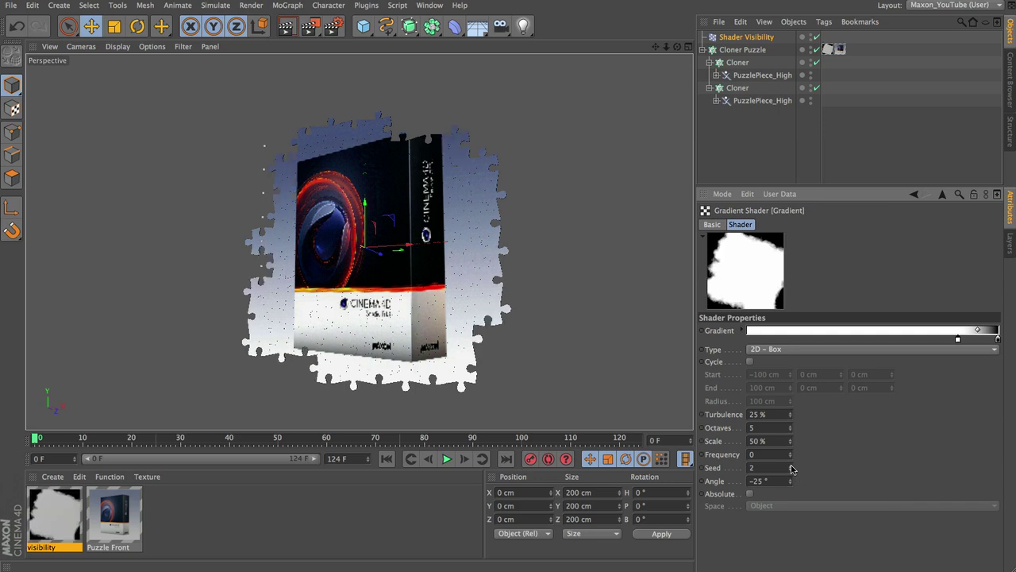
pyautogui.click(791, 467)
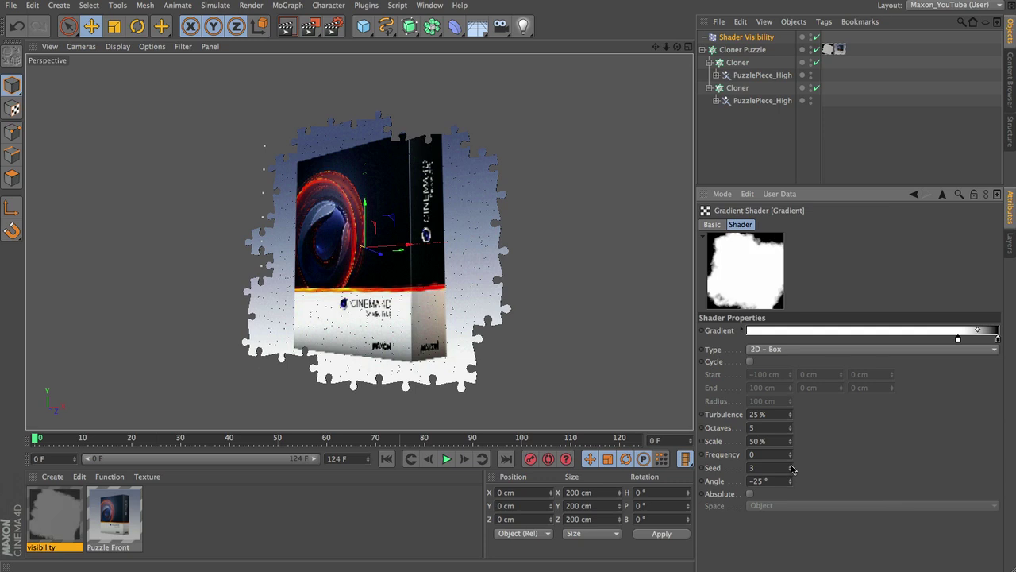
pyautogui.click(791, 467)
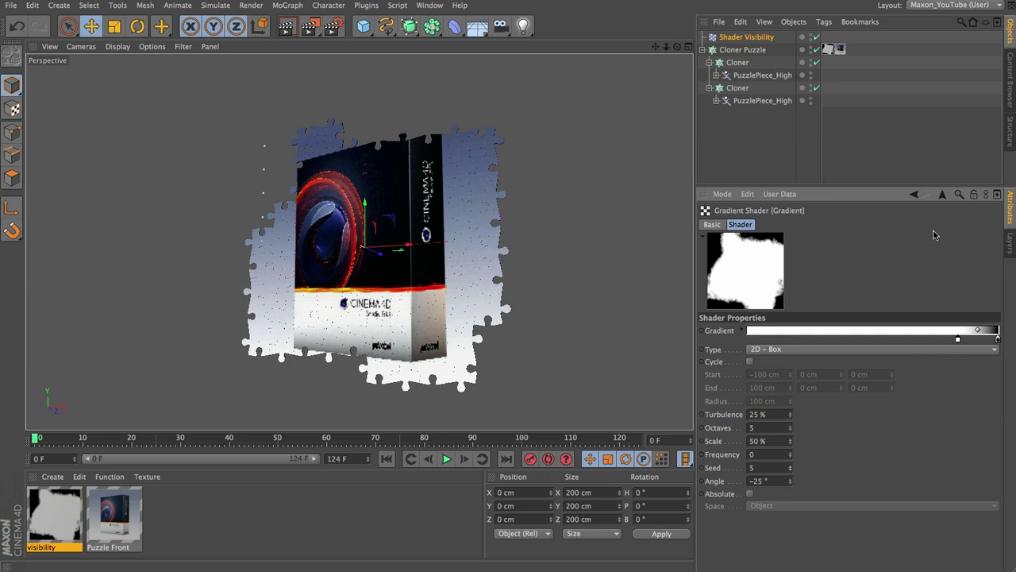
# Try moving the gradient's white and black knots inward to shrink the visible puzzle area, and undo the black knot's move
pyautogui.moveTo(958, 341); pyautogui.dragTo(889, 341)
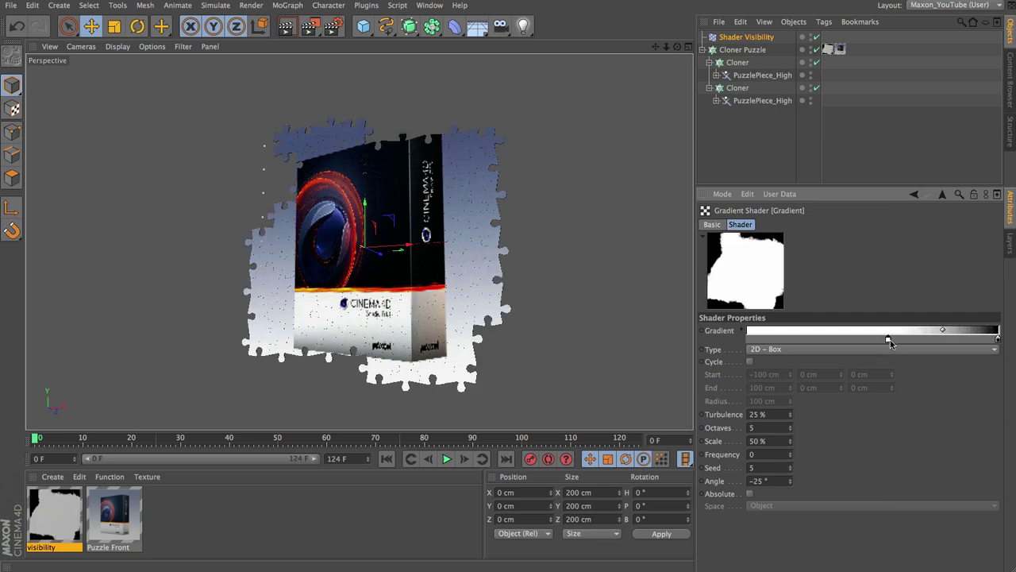
pyautogui.moveTo(996, 341); pyautogui.dragTo(900, 341)
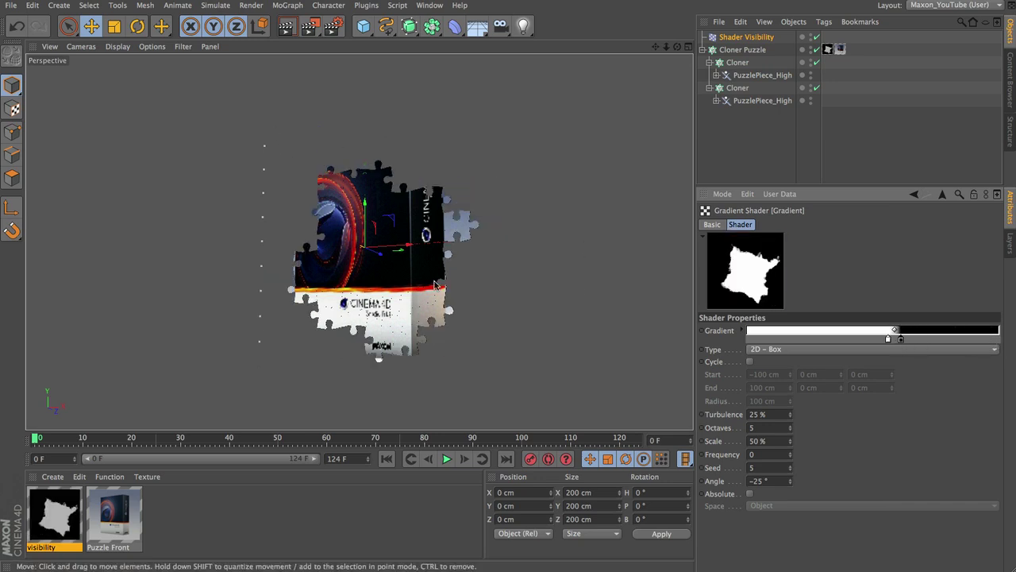
pyautogui.hotkey('ctrl', 'z')
pyautogui.hotkey('ctrl', 'z')
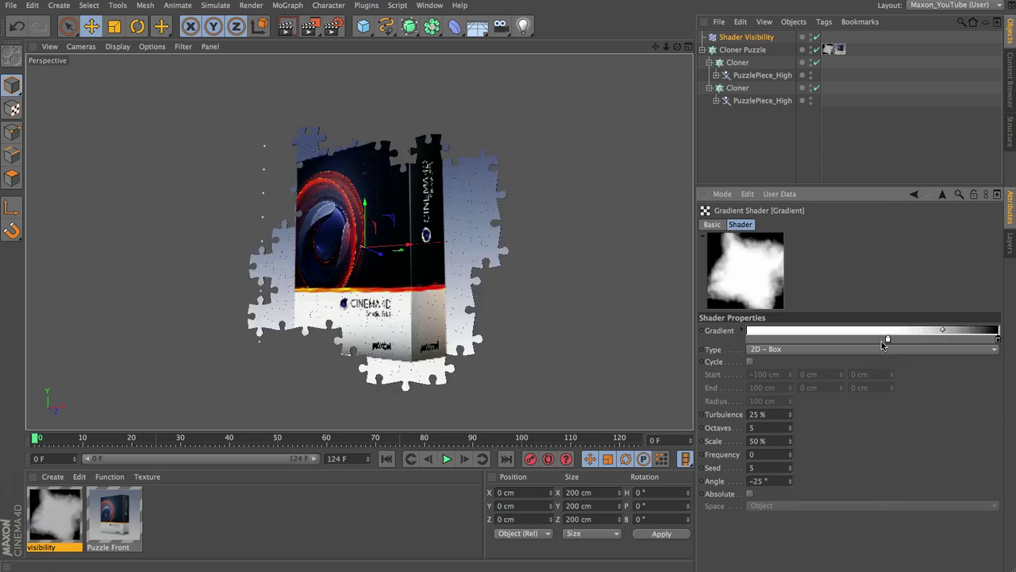
# Move the gradient's white knot close to the black end knot for a harder edge and set the Seed to 6
pyautogui.moveTo(888, 341); pyautogui.dragTo(984, 341)
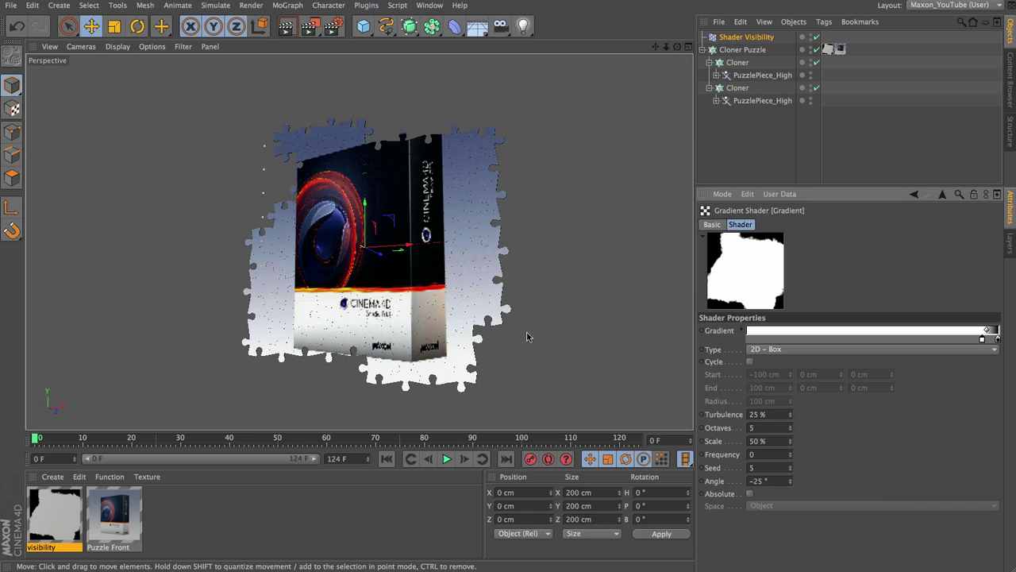
pyautogui.click(790, 465)
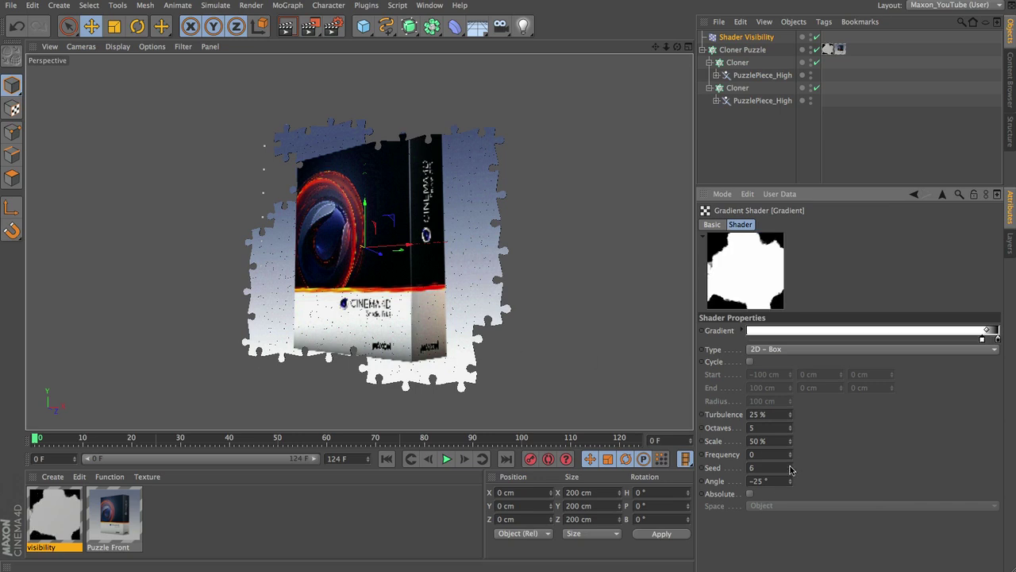
pyautogui.moveTo(678, 46); pyautogui.dragTo(612, 342)
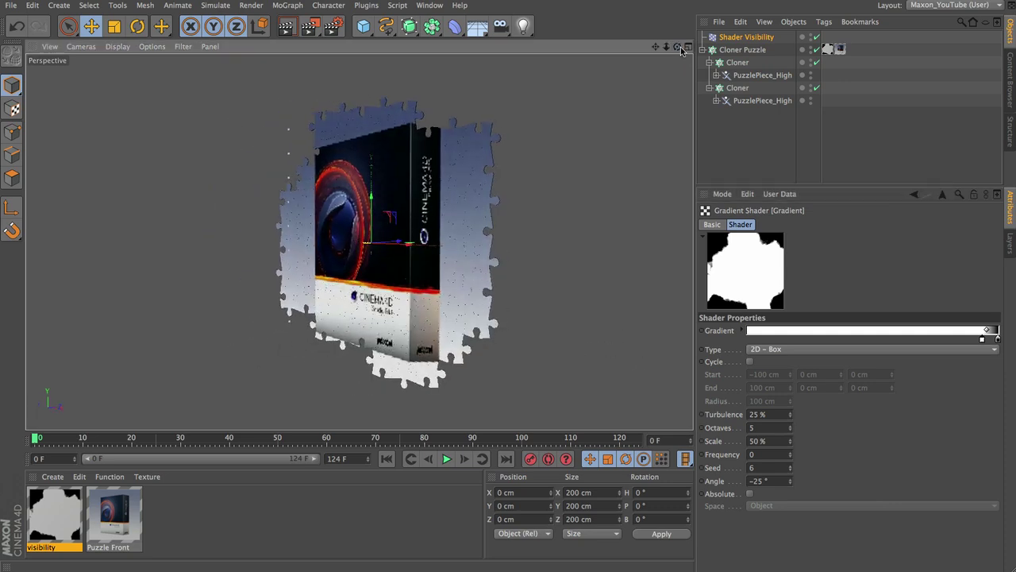